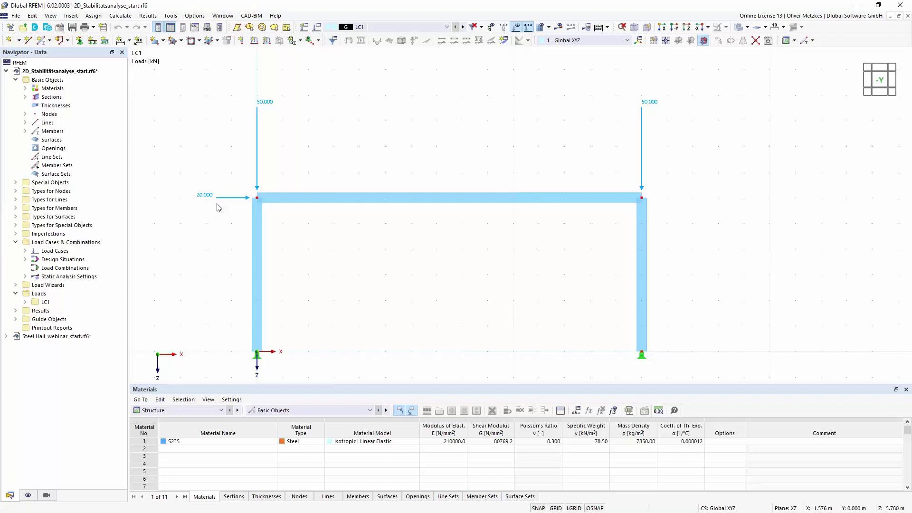
# - Activate the Structure Stability add-on in the base data of the 2D_Stabilitätsanalyse_start model
pyautogui.click(60, 29)
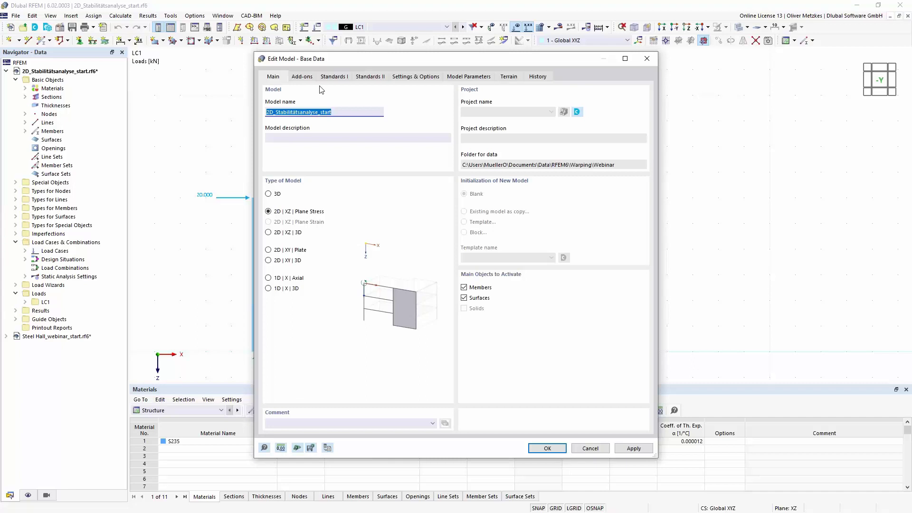
pyautogui.click(302, 76)
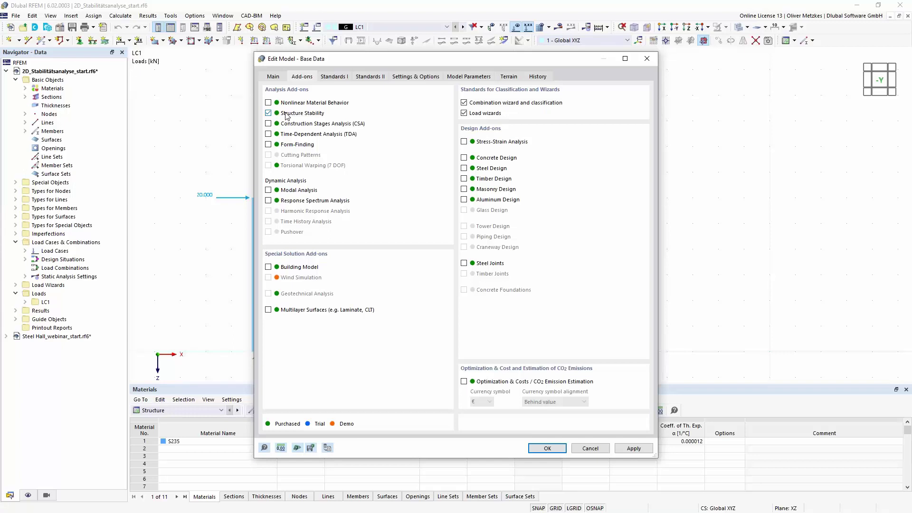
pyautogui.click(277, 77)
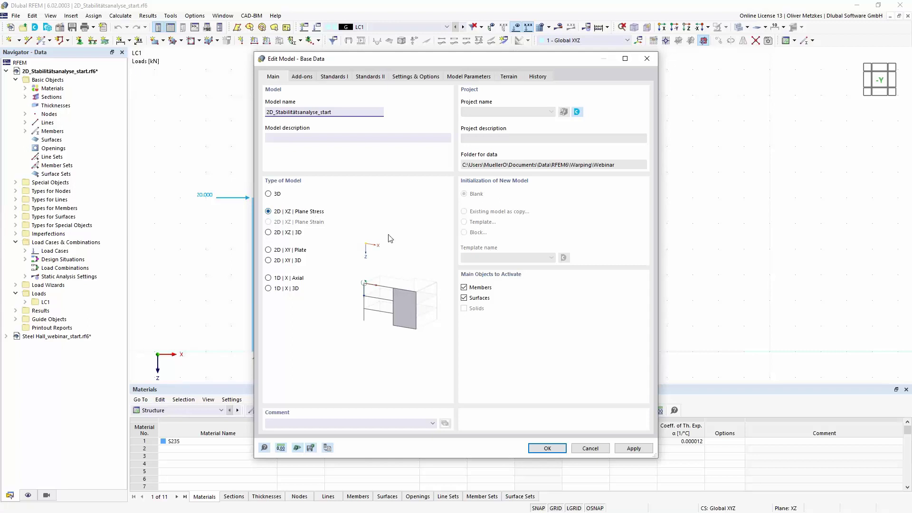
pyautogui.click(547, 449)
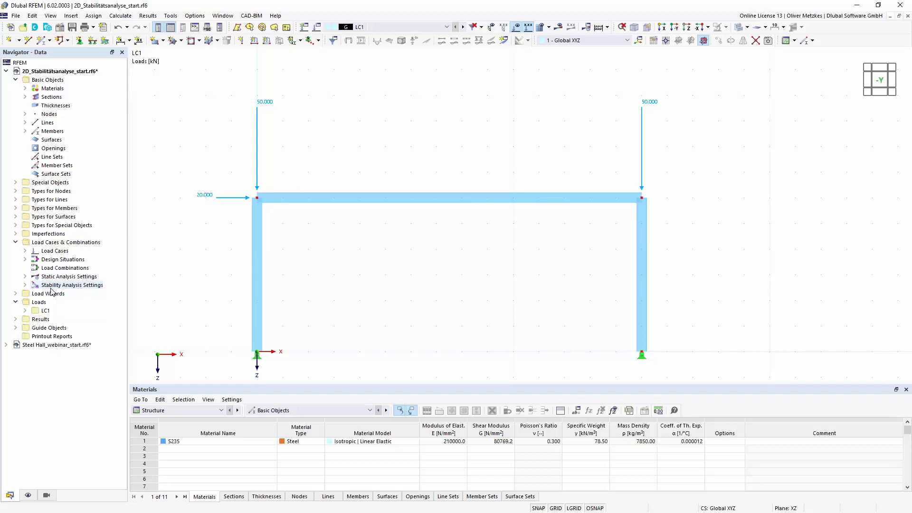
# - Review the ST1 stability analysis settings and keep Eigenvalue method (linear) as the stability analysis type
pyautogui.click(25, 285)
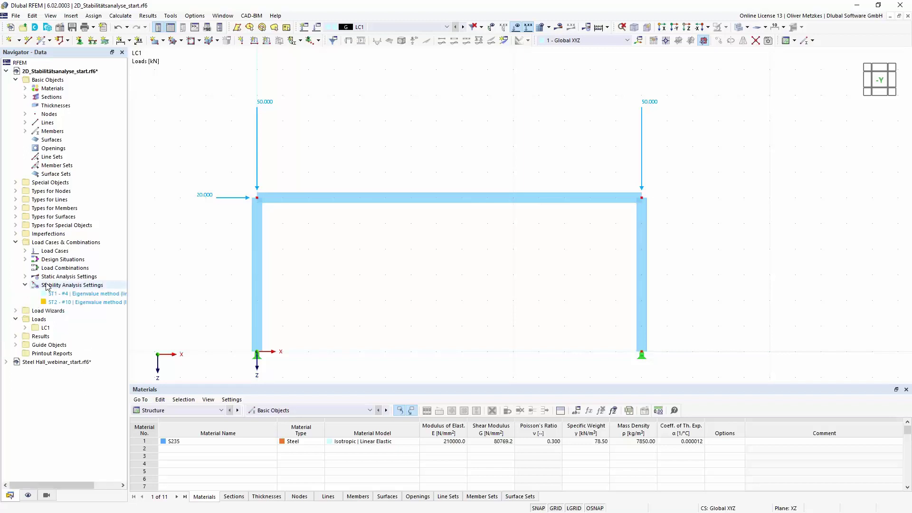
pyautogui.doubleClick(80, 295)
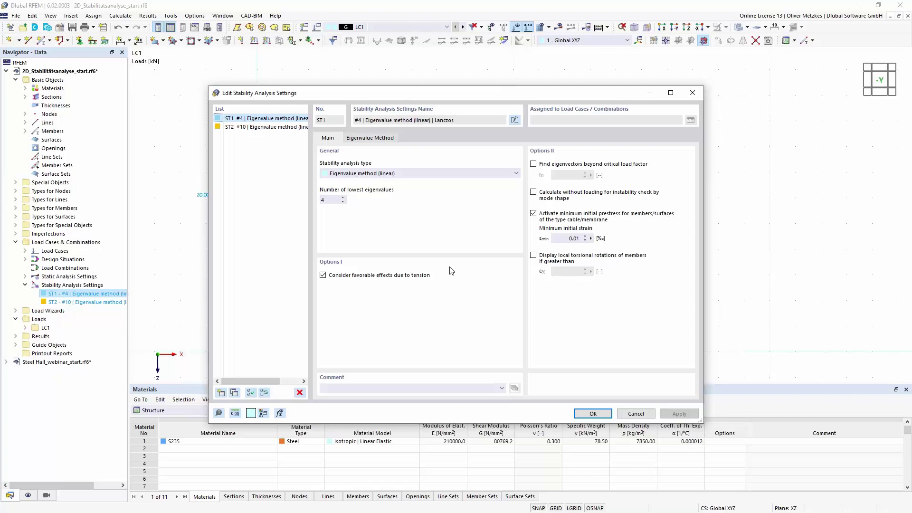
pyautogui.click(416, 174)
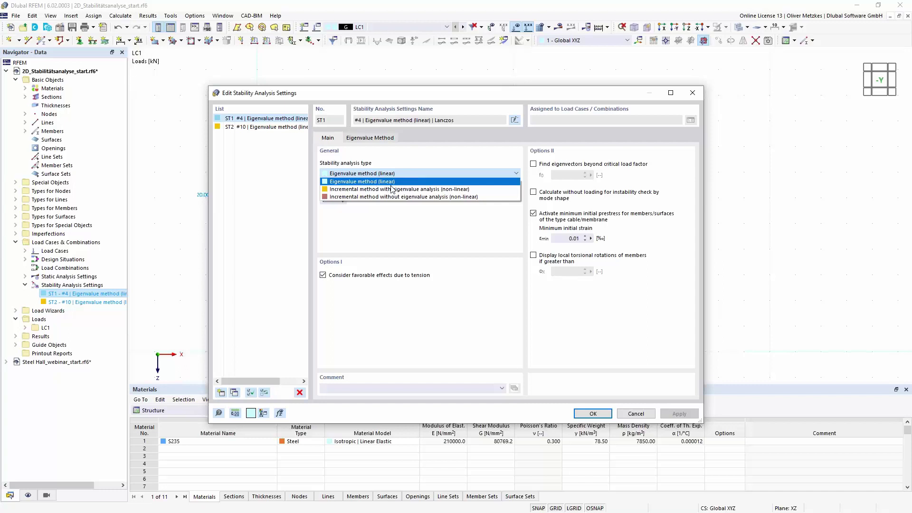
pyautogui.click(358, 181)
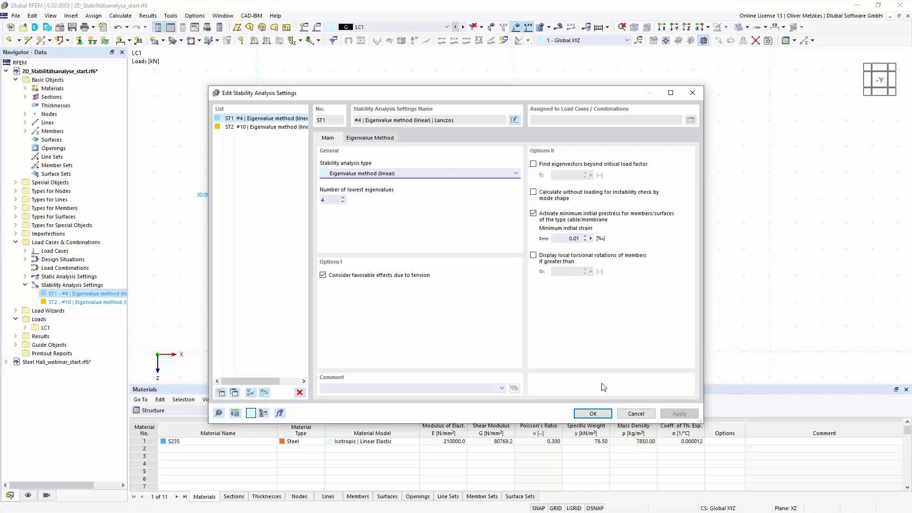
pyautogui.click(593, 414)
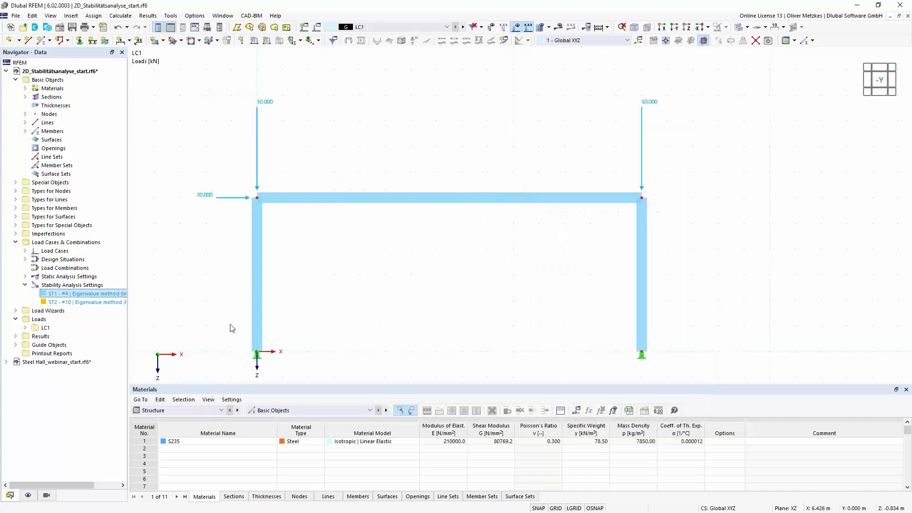
# - Enable the critical load calculation for load case LC1 with stability analysis settings ST1, and run the calculation
pyautogui.click(78, 294)
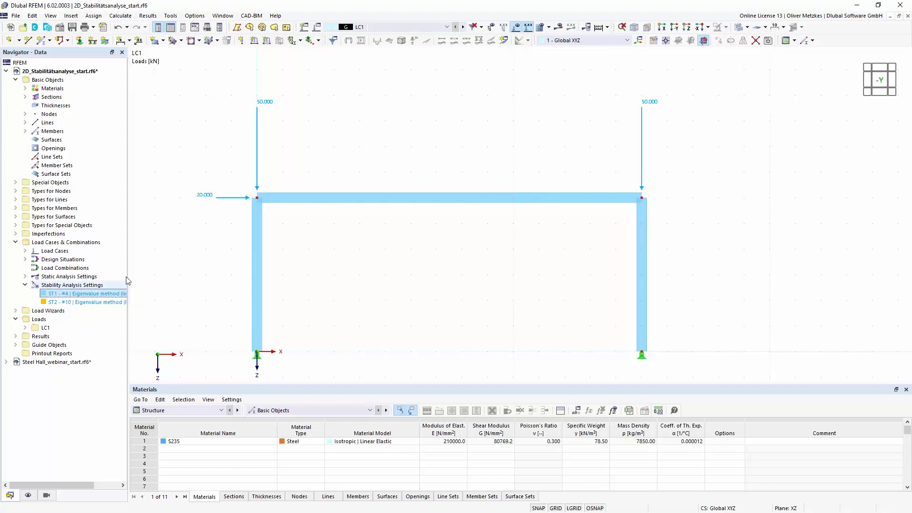
pyautogui.click(317, 28)
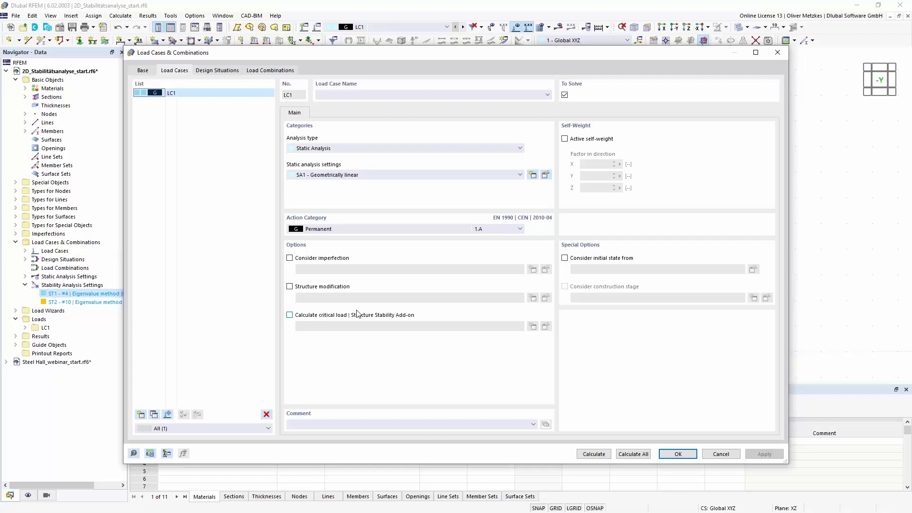
pyautogui.click(289, 315)
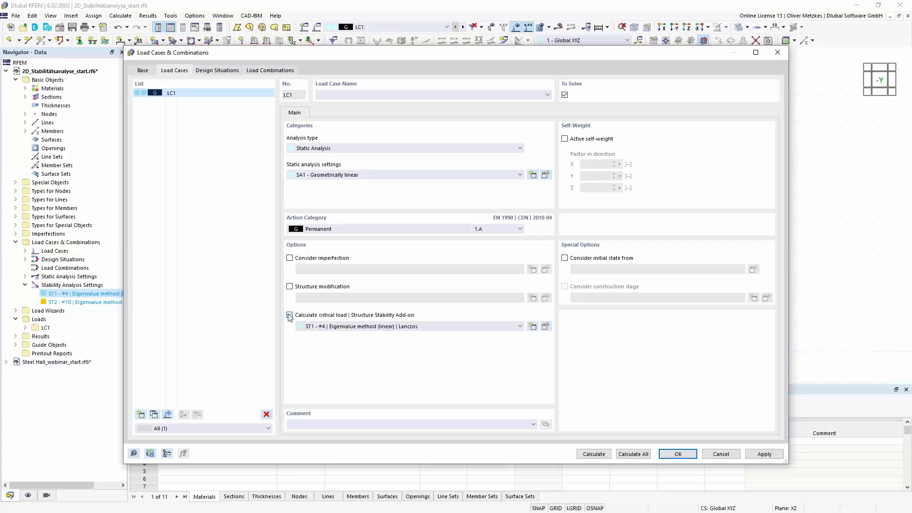
pyautogui.click(408, 329)
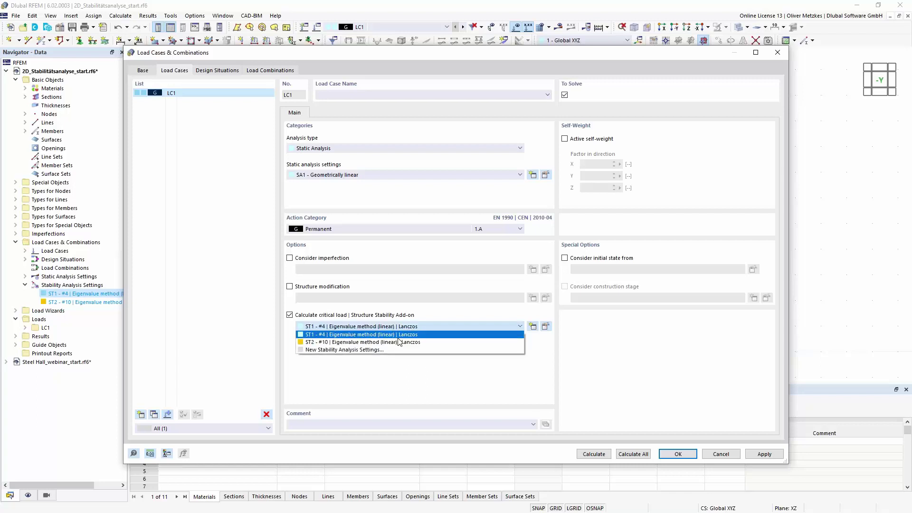
pyautogui.press('Escape')
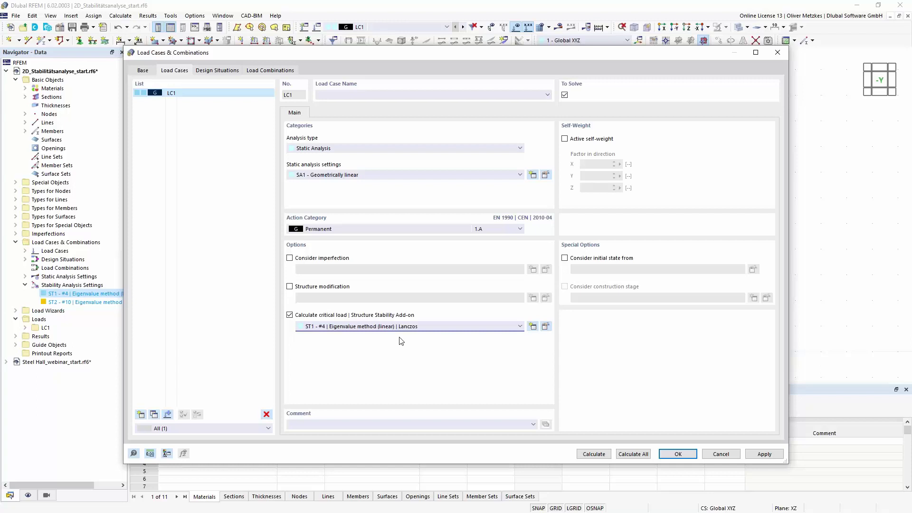
pyautogui.click(597, 454)
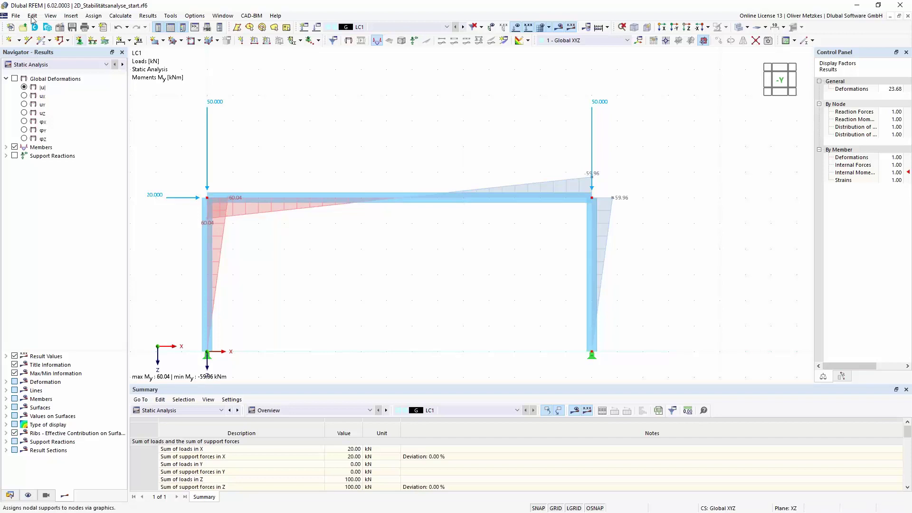
# - Switch the displayed results from Static Analysis to Stability Analysis
pyautogui.click(86, 68)
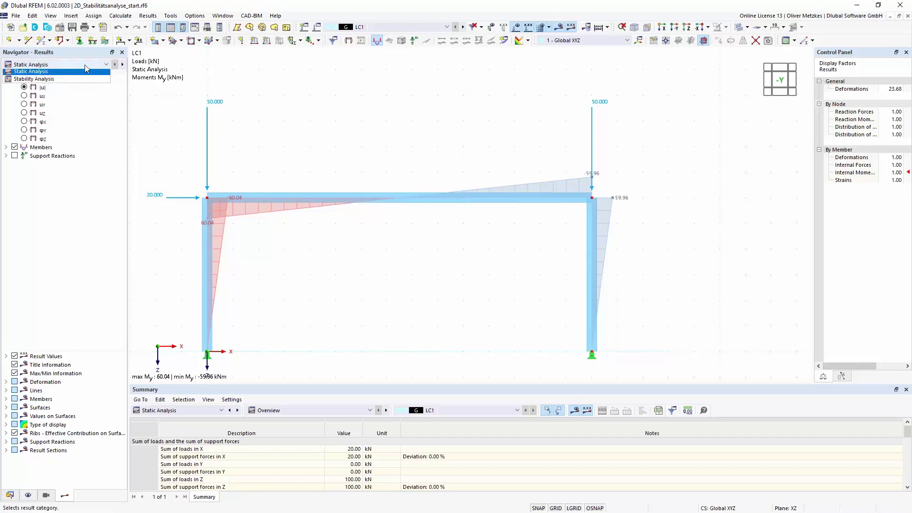
pyautogui.click(64, 81)
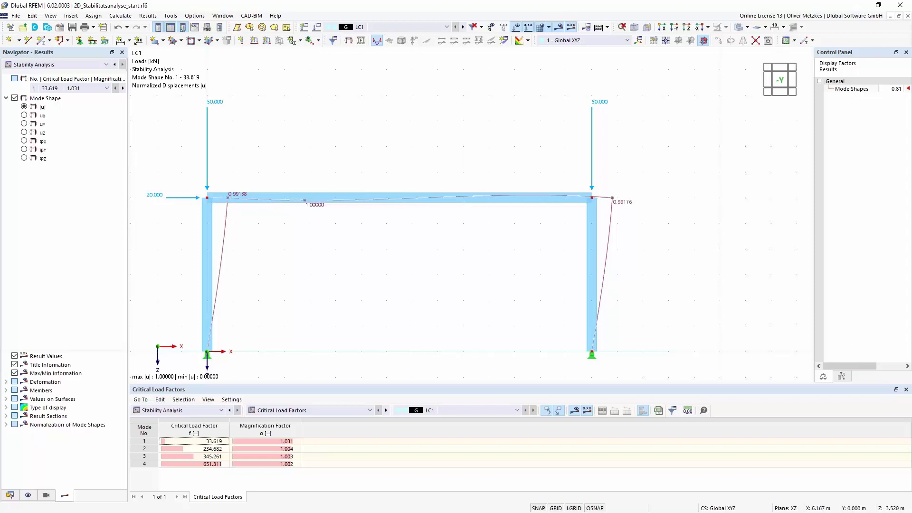
pyautogui.moveTo(368, 264); pyautogui.dragTo(424, 230, button='middle')
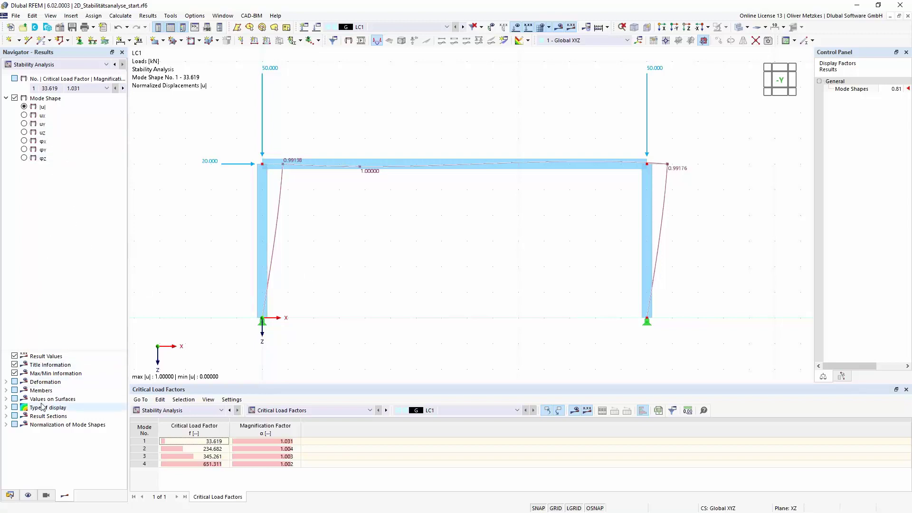
# - Display the member deformations of the mode shape as Section Colored
pyautogui.click(6, 382)
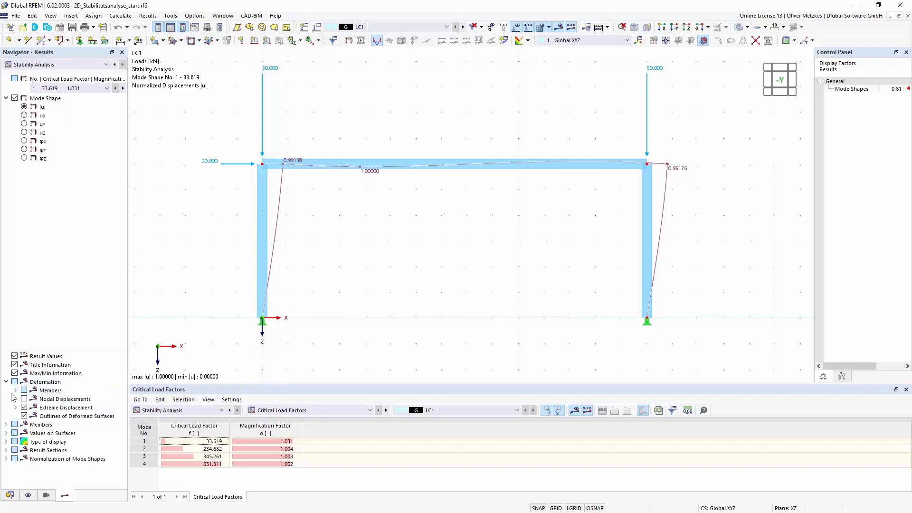
pyautogui.click(15, 390)
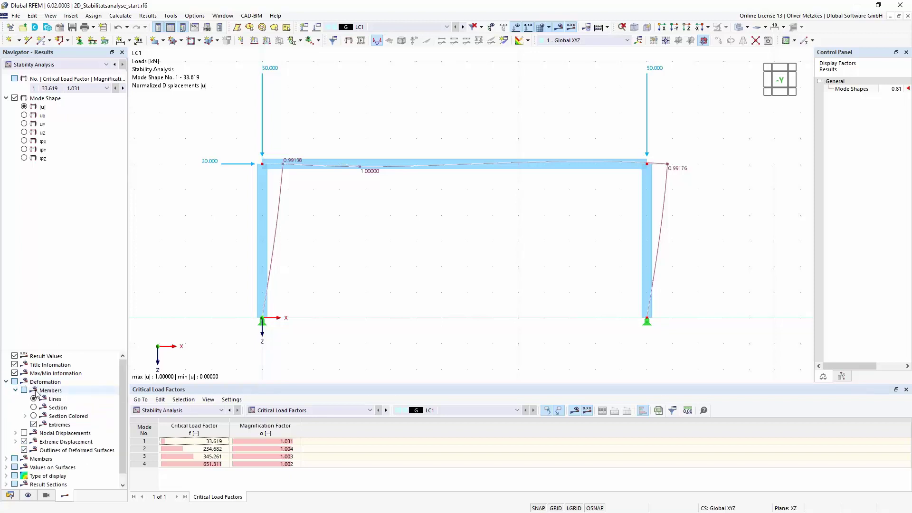
pyautogui.click(34, 416)
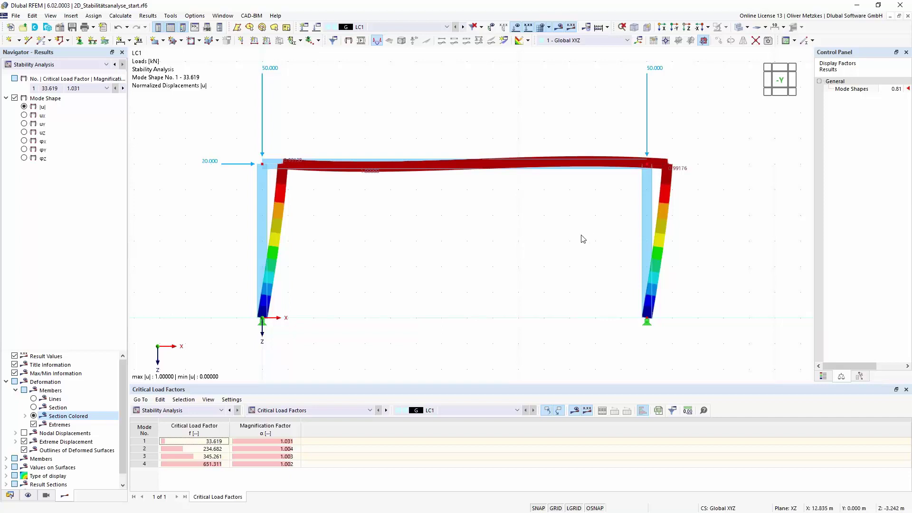
# - Select the critical load factor of mode 1 and examine the frame's mode shape from an oblique view
pyautogui.moveTo(522, 248); pyautogui.dragTo(372, 236, button='middle')
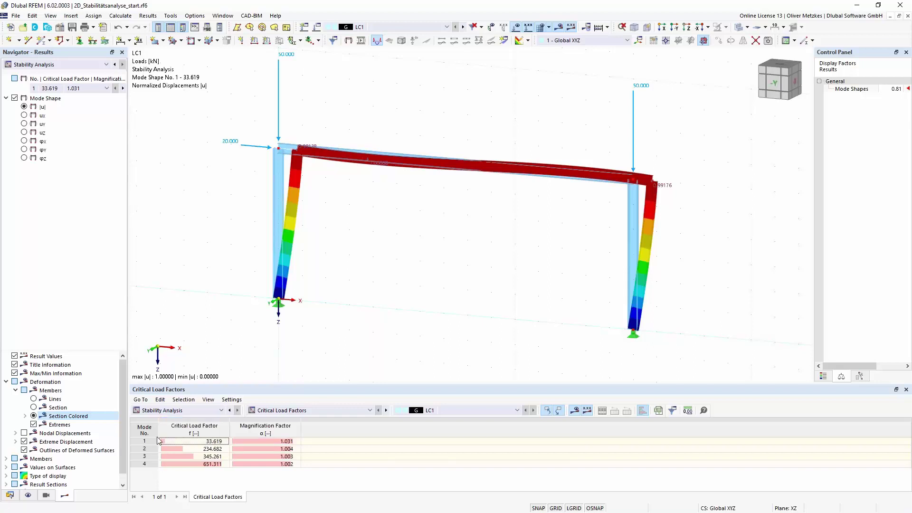
pyautogui.click(220, 442)
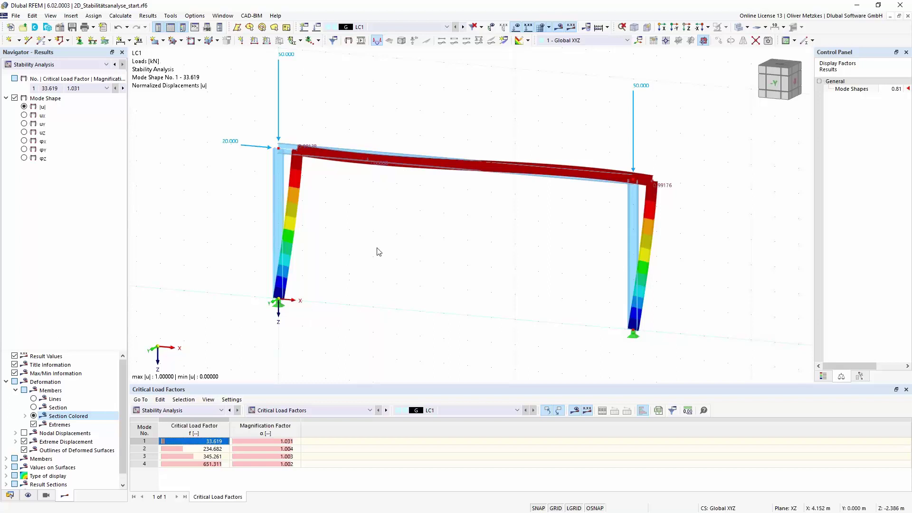
pyautogui.moveTo(349, 252); pyautogui.dragTo(326, 273, button='middle')
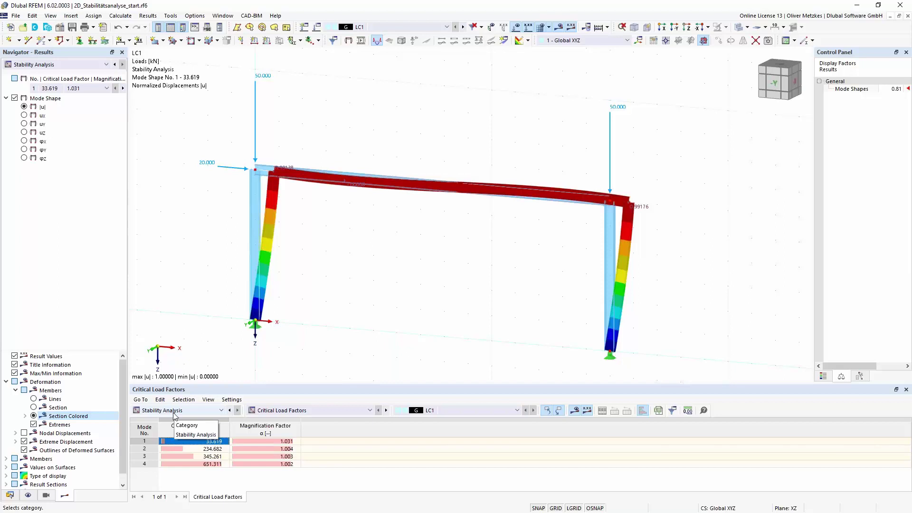
pyautogui.scroll(-1, 416, 330)
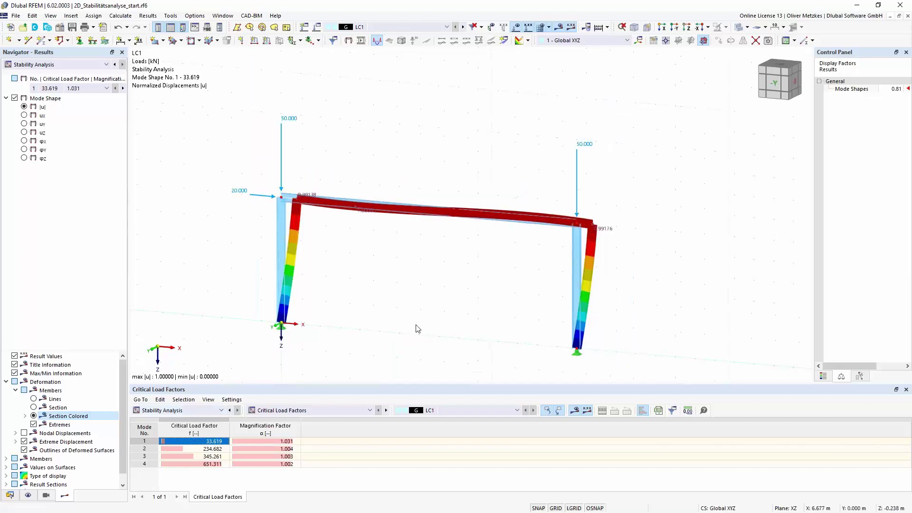
pyautogui.moveTo(388, 260); pyautogui.dragTo(368, 201, button='middle')
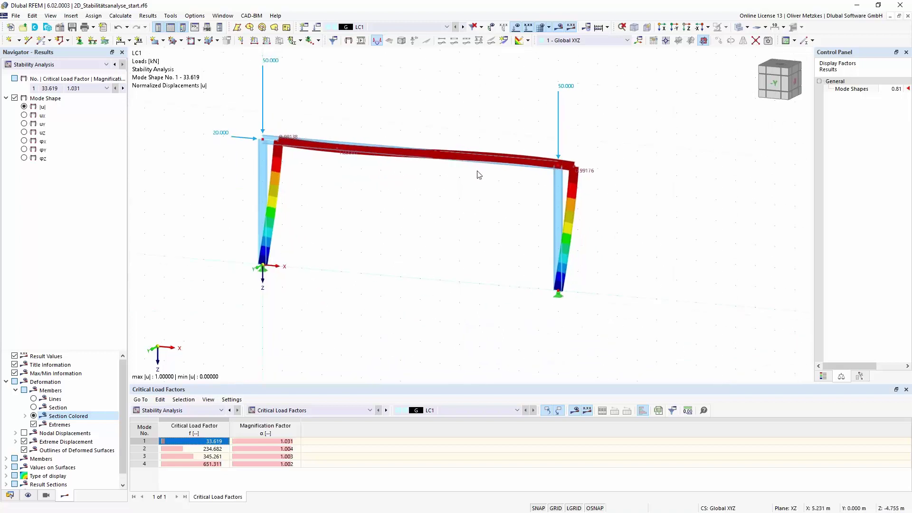
# - Change the type of model to 3D in the model's base data
pyautogui.keyDown('ctrl'); pyautogui.moveTo(491, 209); pyautogui.dragTo(350, 194, button='middle'); pyautogui.keyUp('ctrl')
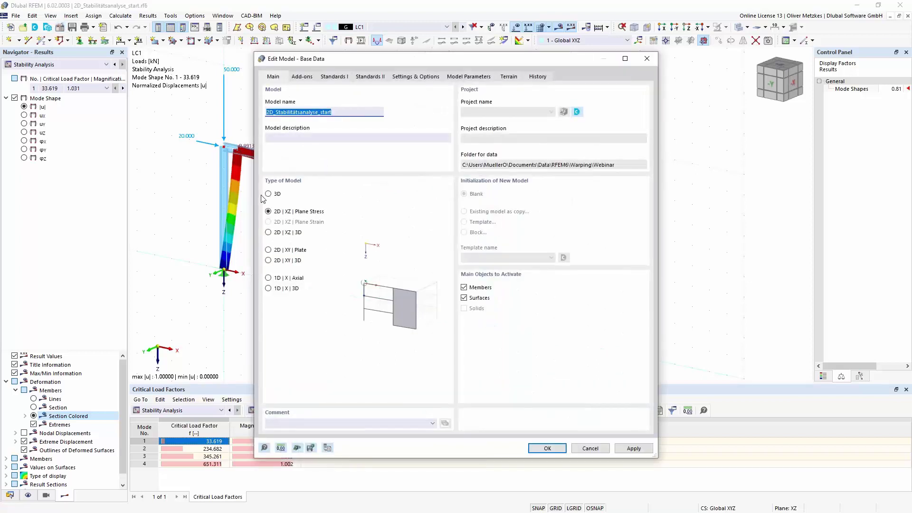
pyautogui.click(269, 194)
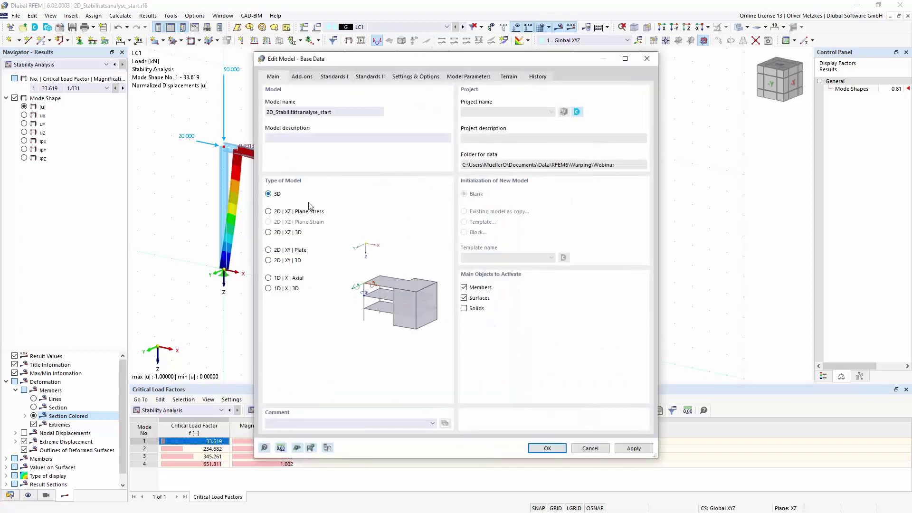
pyautogui.click(543, 445)
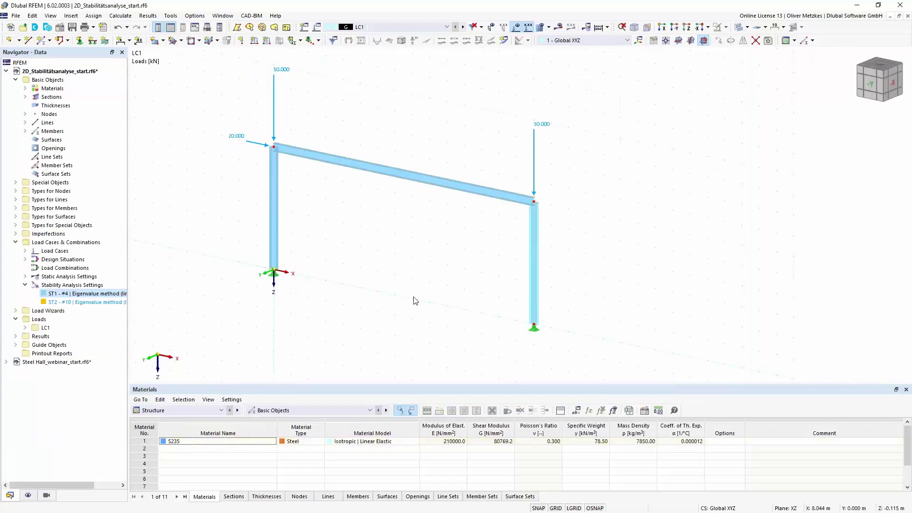
# - Try to calculate the results of load case LC1 for the 3D model
pyautogui.click(559, 27)
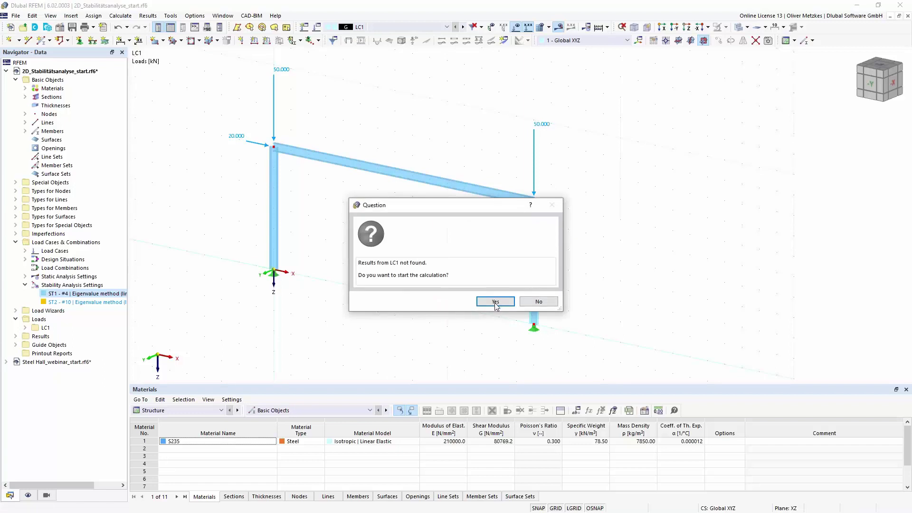
pyautogui.click(495, 302)
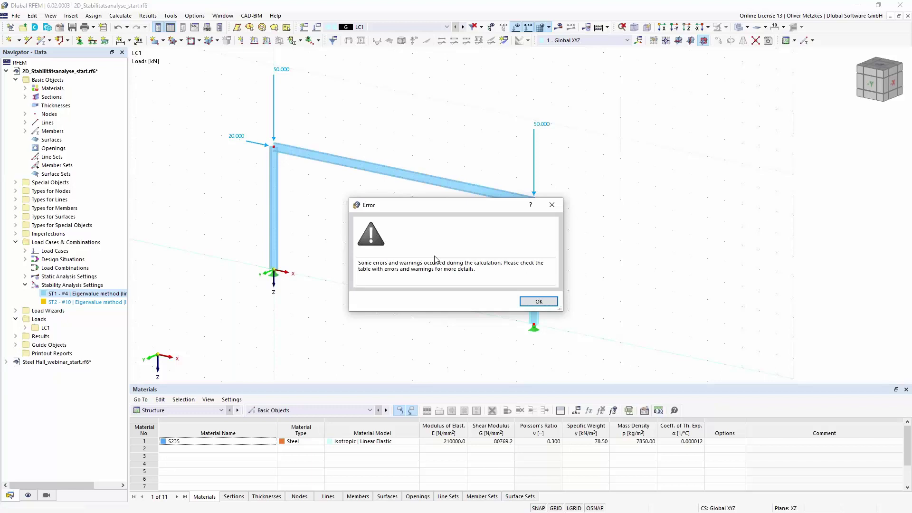
pyautogui.click(536, 303)
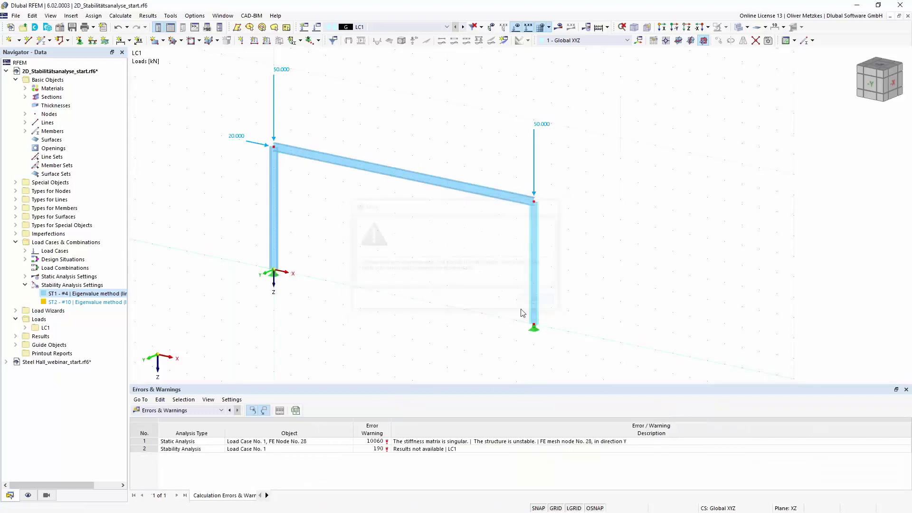
# - Locate the node named in the static analysis error on the frame and inspect the column base supports
pyautogui.click(489, 442)
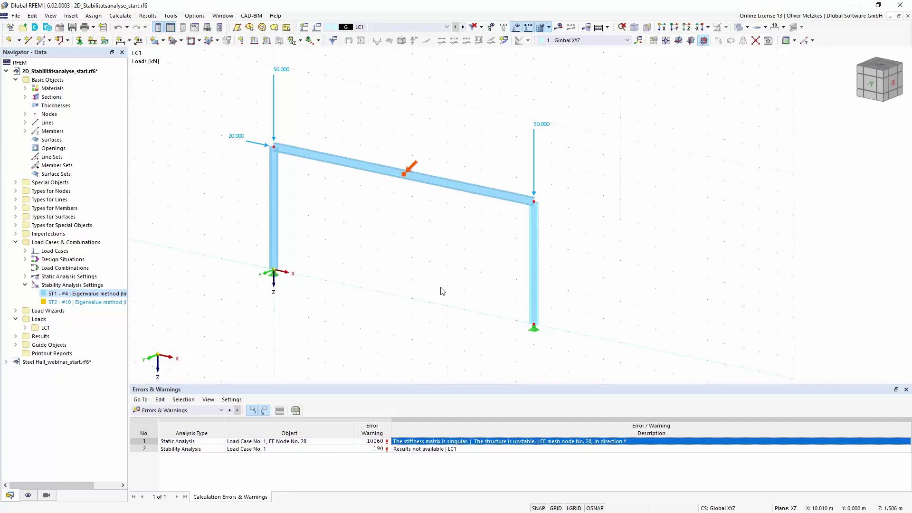
pyautogui.scroll(2, 418, 257)
pyautogui.scroll(1, 479, 269)
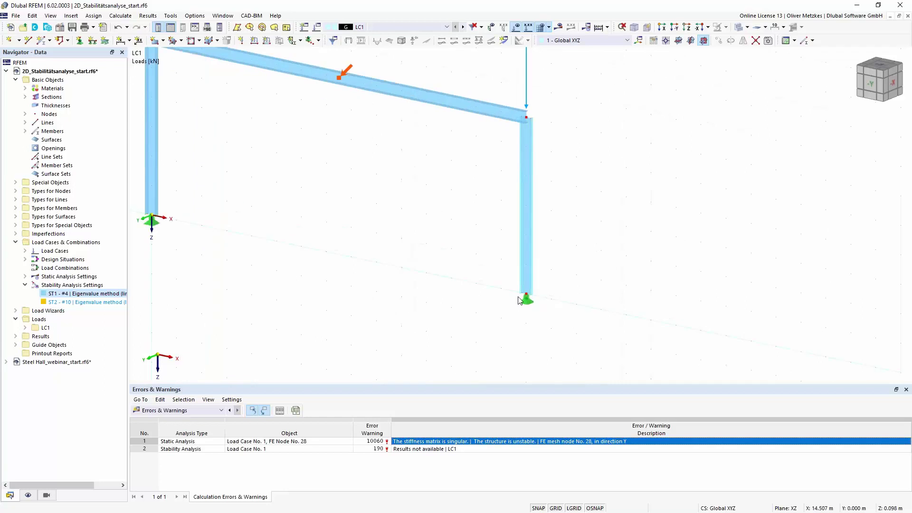
pyautogui.moveTo(558, 311); pyautogui.dragTo(498, 307, button='middle')
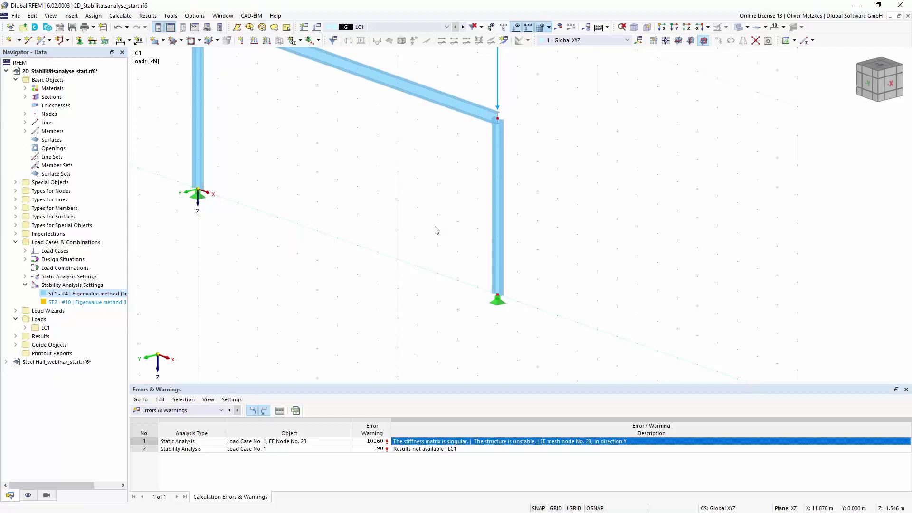
# - In load case LC1's stability analysis settings ST1, activate calculation without loading for the instability check by mode shape
pyautogui.scroll(-1, 435, 230)
pyautogui.moveTo(465, 177)
pyautogui.keyDown('ctrl'); pyautogui.mouseDown(button='middle')
pyautogui.moveTo(430, 184)
pyautogui.moveTo(457, 178)
pyautogui.mouseUp(button='middle'); pyautogui.keyUp('ctrl')
pyautogui.moveTo(365, 200); pyautogui.dragTo(353, 230, button='middle')
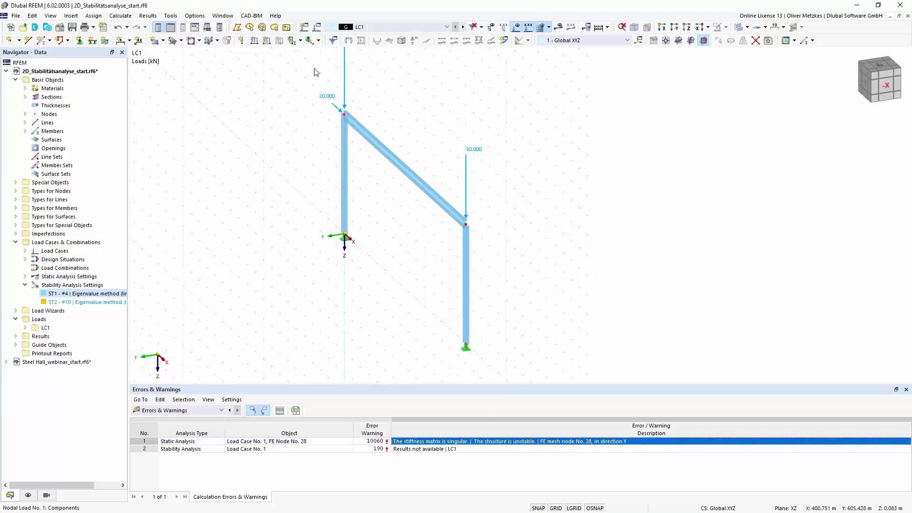
pyautogui.click(317, 30)
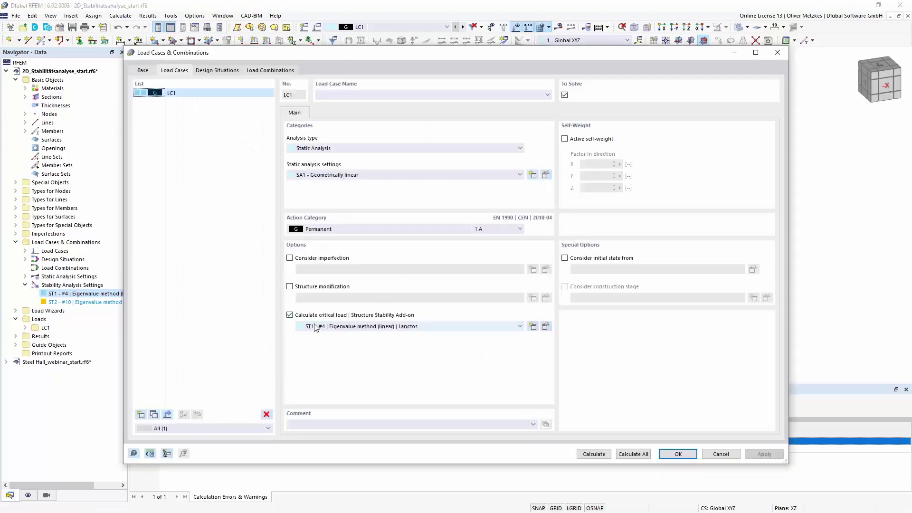
pyautogui.click(545, 326)
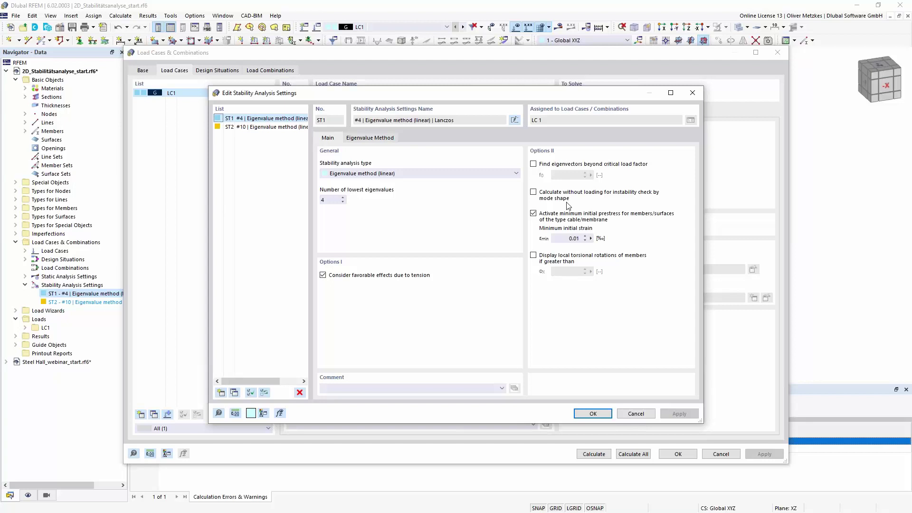
pyautogui.click(551, 196)
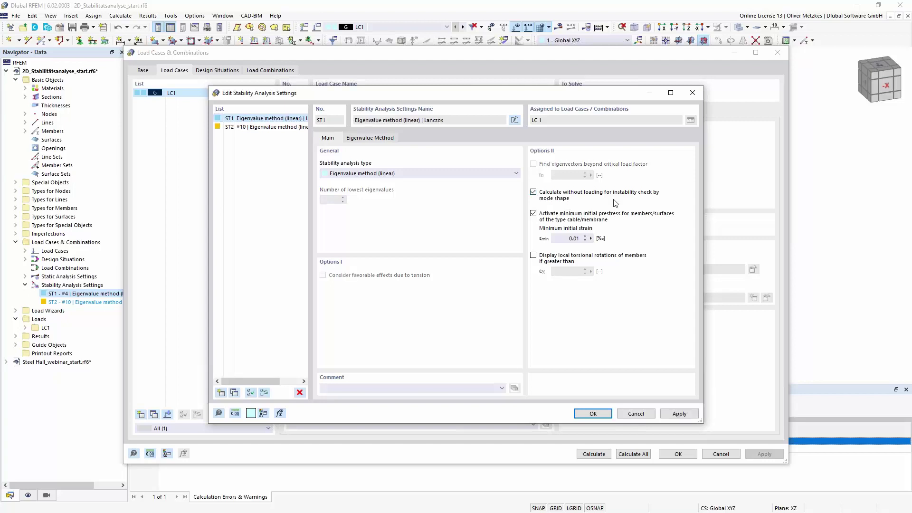
pyautogui.click(594, 414)
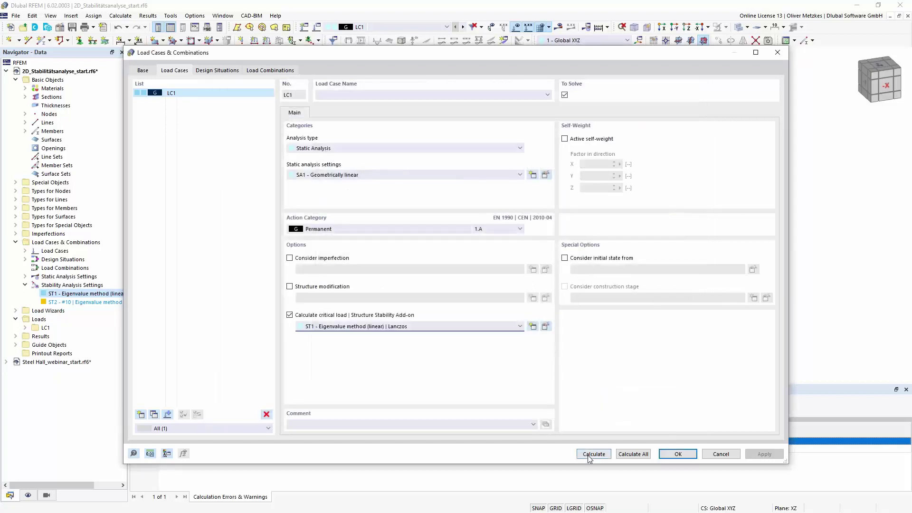
# - Calculate load case LC1 and examine the frame's instability mode shape
pyautogui.click(593, 454)
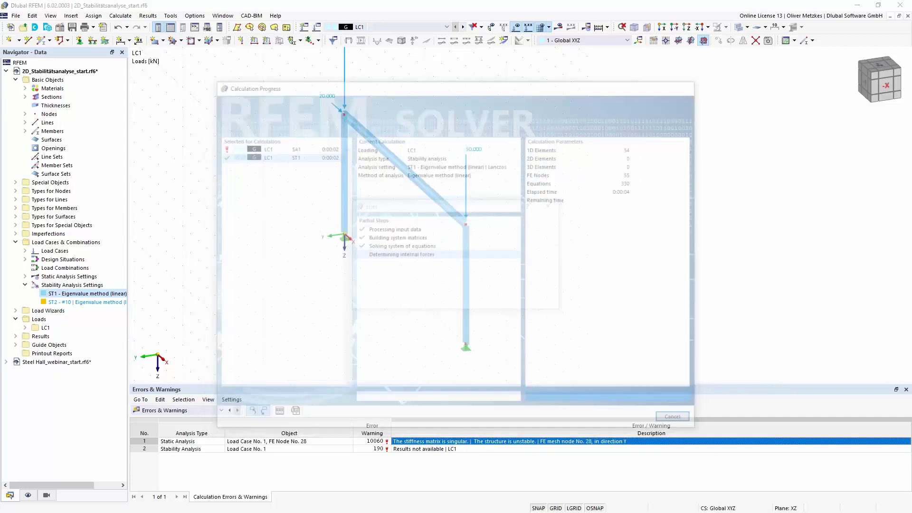
pyautogui.click(551, 305)
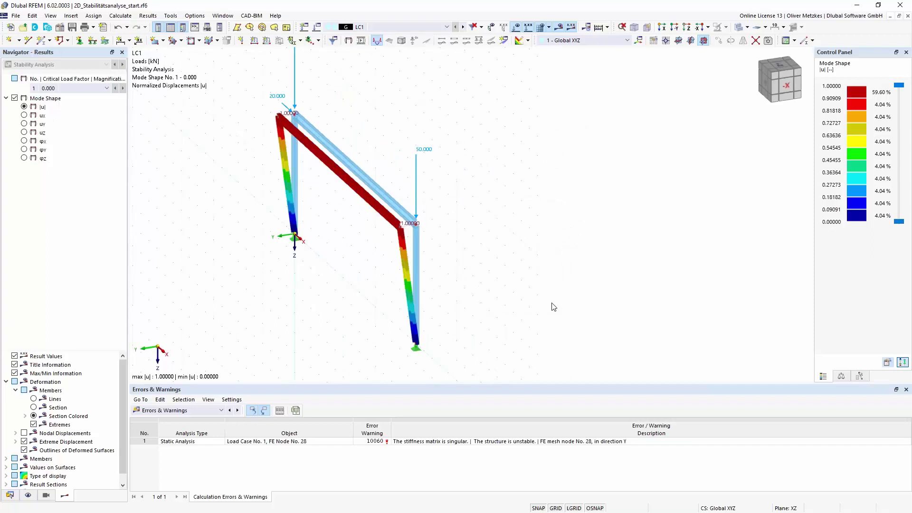
pyautogui.scroll(2, 391, 227)
pyautogui.moveTo(363, 226); pyautogui.dragTo(505, 249, button='middle')
pyautogui.rightClick(505, 249)
pyautogui.click(386, 231)
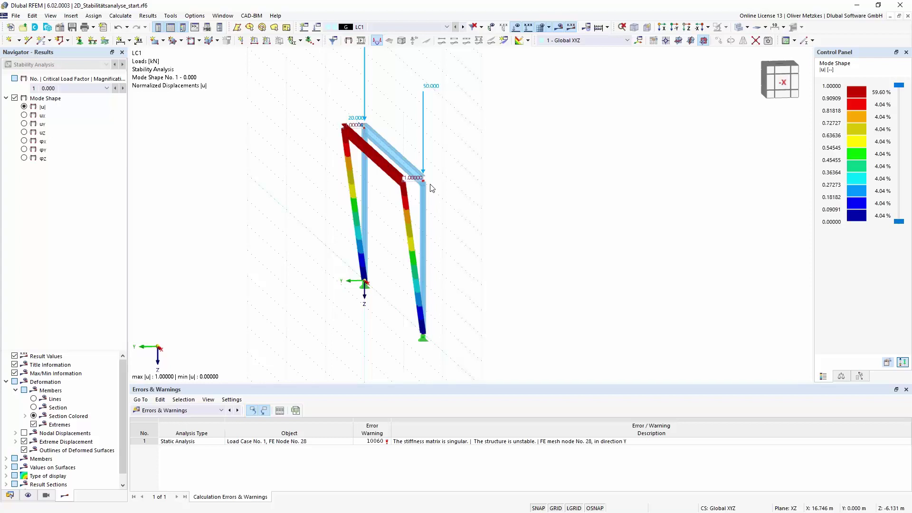
# - Set the display factor for mode shapes to 1.81
pyautogui.click(860, 377)
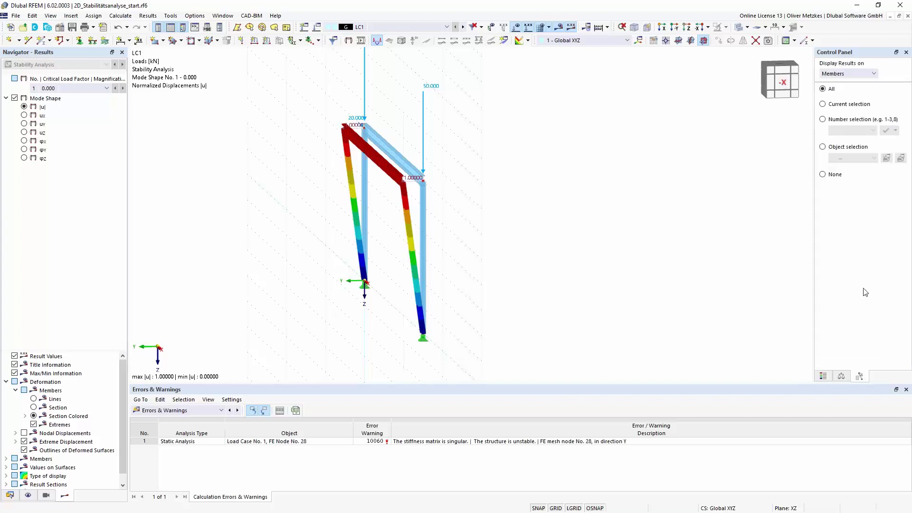
pyautogui.click(844, 376)
pyautogui.click(887, 88)
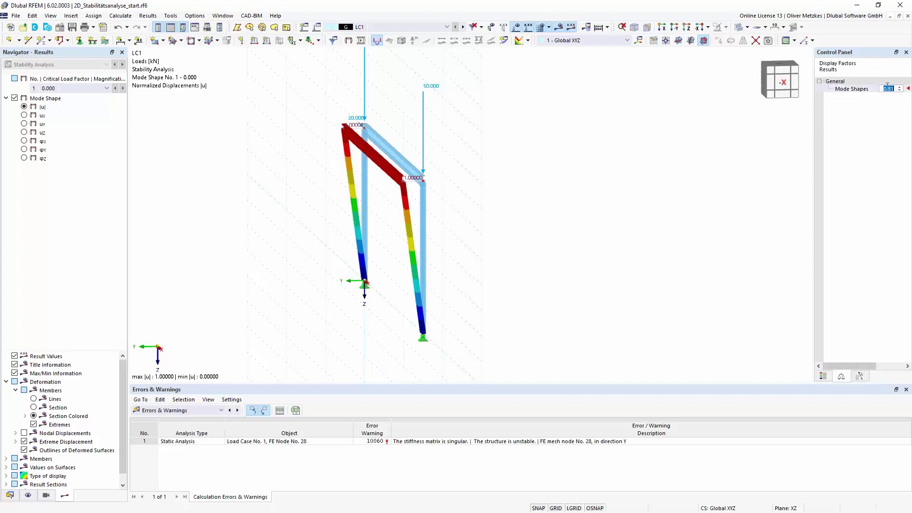
pyautogui.moveTo(863, 53); pyautogui.dragTo(788, 55)
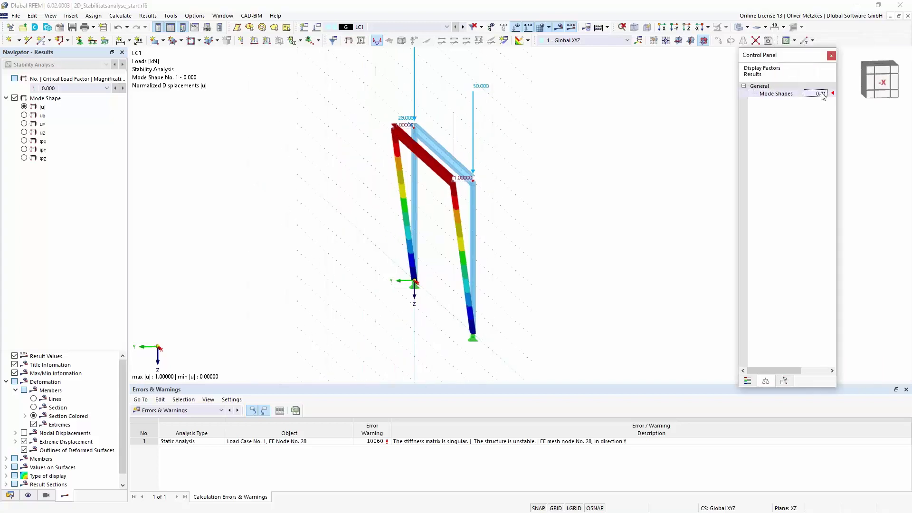
pyautogui.click(824, 92)
pyautogui.click(825, 92)
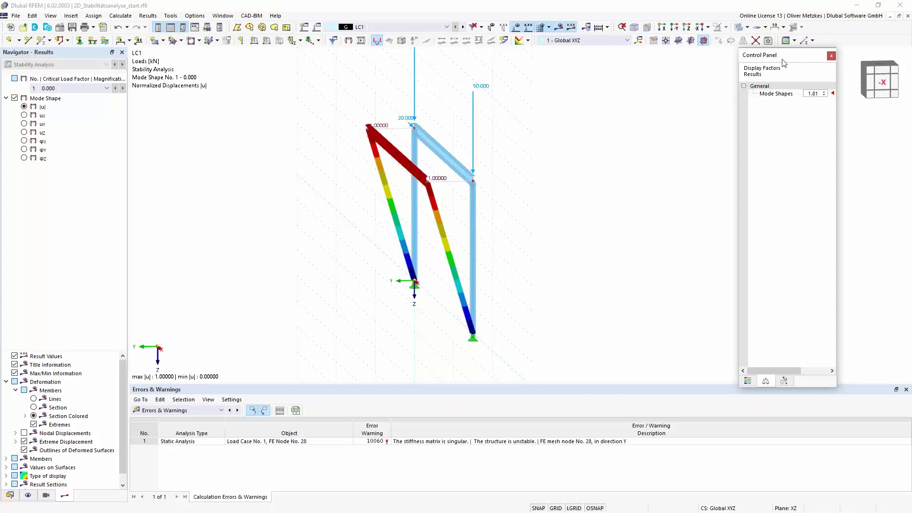
pyautogui.doubleClick(800, 59)
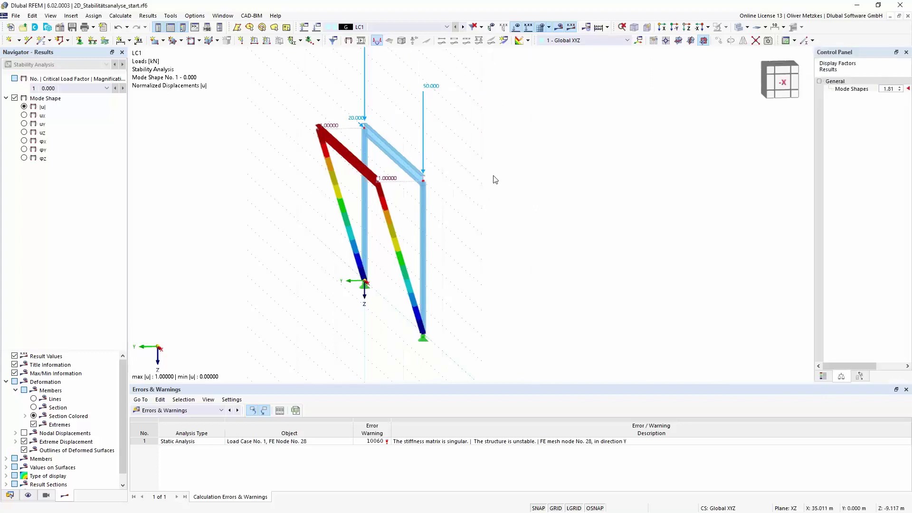
# - Create a nodal support that restrains only uY and assign it to the frame's two upper corner nodes
pyautogui.moveTo(421, 301); pyautogui.dragTo(414, 303, button='right')
pyautogui.click(398, 287)
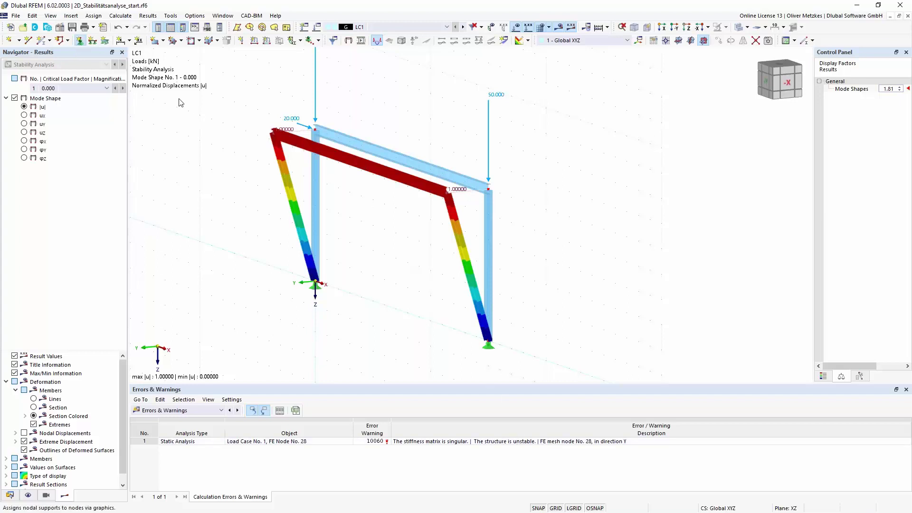
pyautogui.click(79, 40)
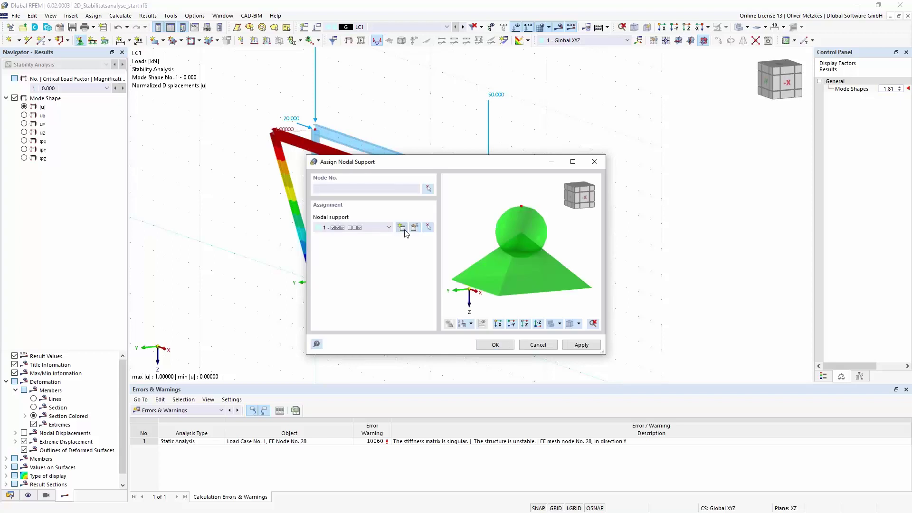
pyautogui.click(403, 229)
pyautogui.click(310, 200)
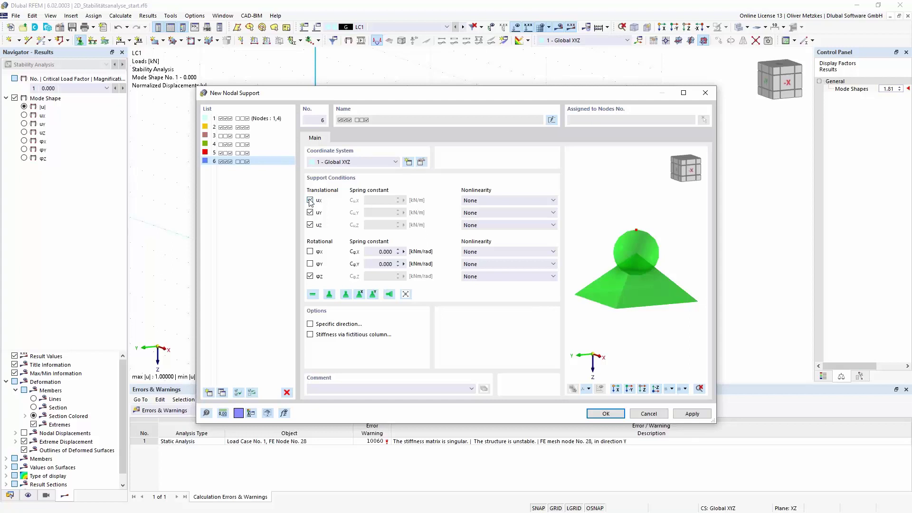
pyautogui.click(310, 225)
pyautogui.click(311, 276)
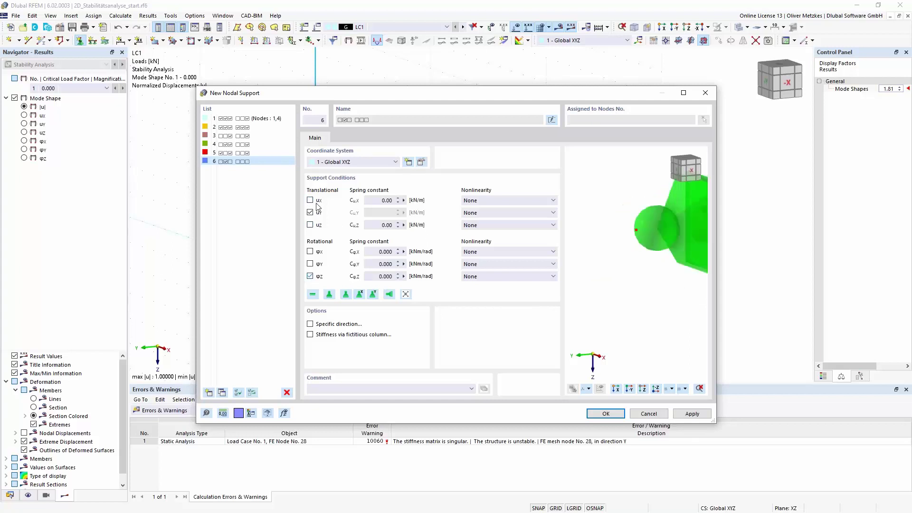
pyautogui.click(607, 414)
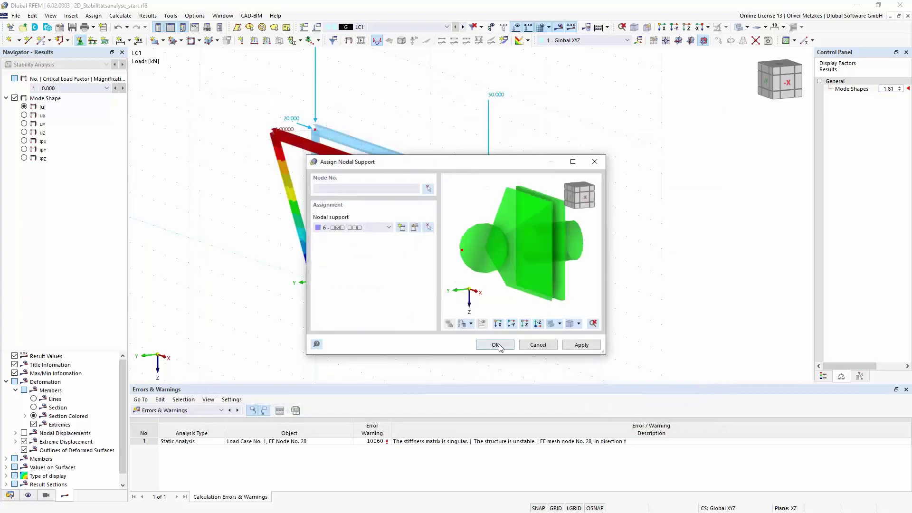
pyautogui.click(499, 343)
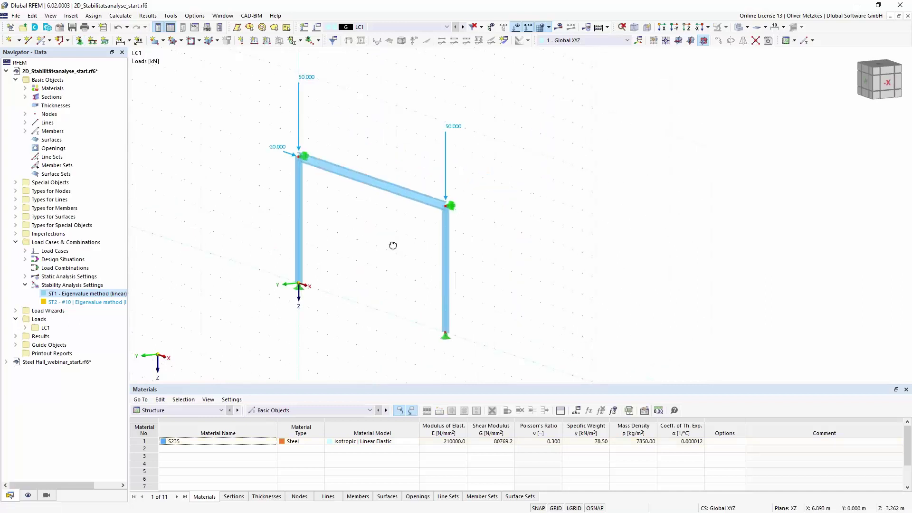
# - Deactivate calculation without loading for the instability check in stability settings ST1 and recalculate load case LC1
pyautogui.doubleClick(88, 294)
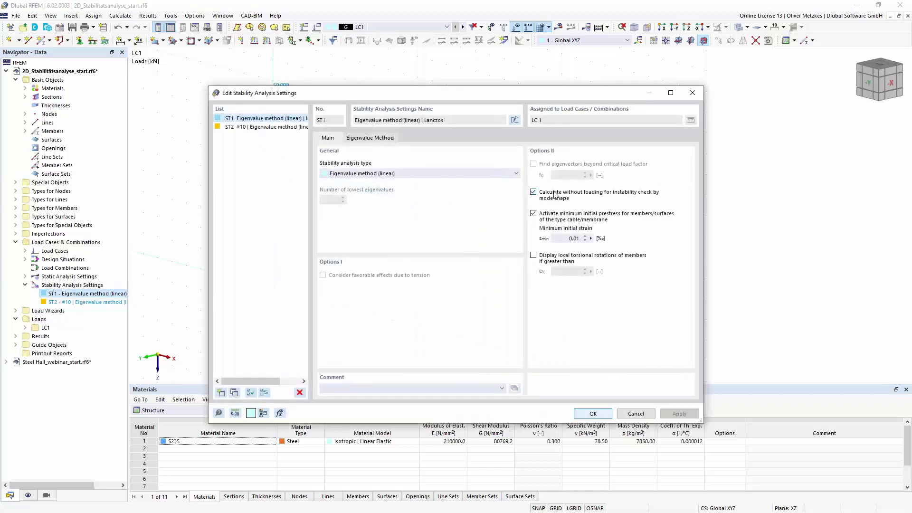
pyautogui.click(591, 414)
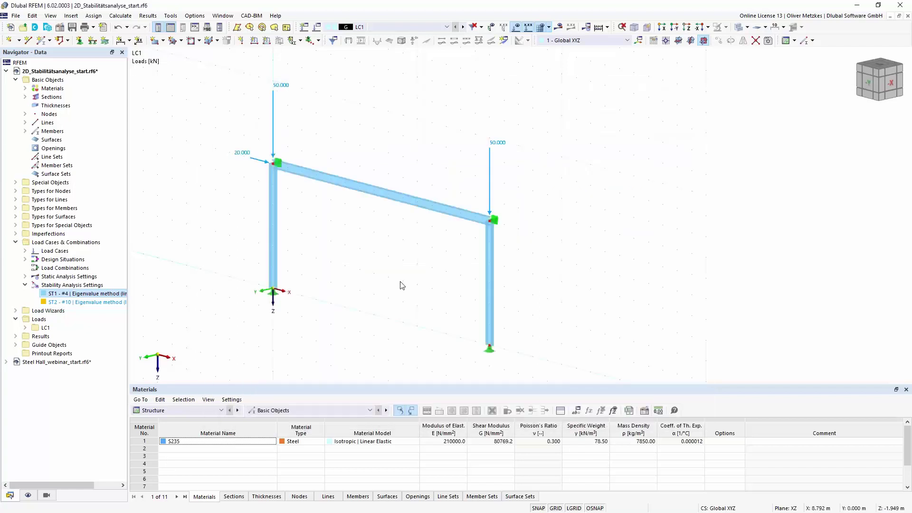
pyautogui.click(559, 27)
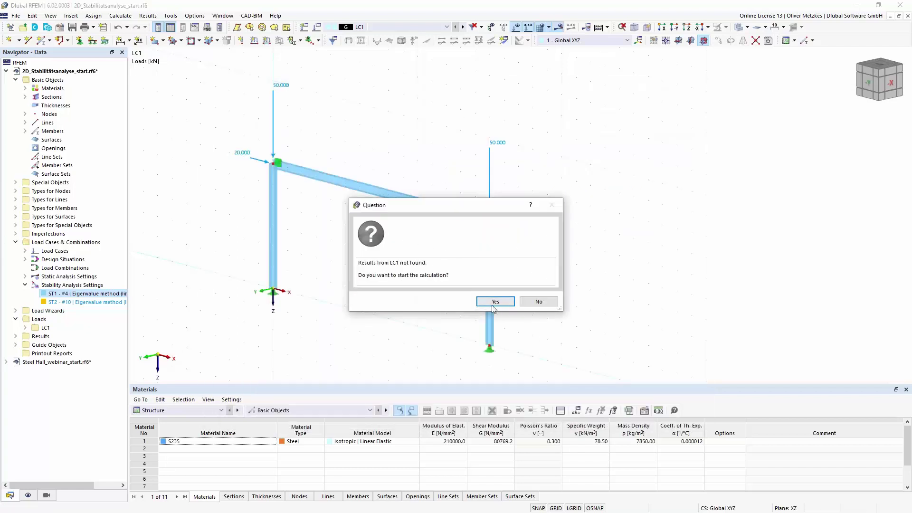
pyautogui.click(494, 302)
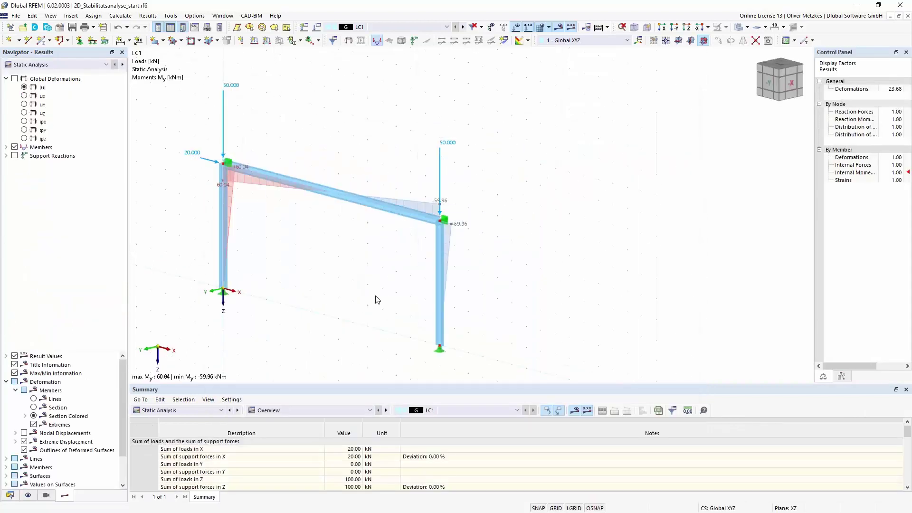
# - Show the stability analysis results and examine the mode shapes of modes 1 and 2 on the frame
pyautogui.click(47, 65)
pyautogui.click(48, 82)
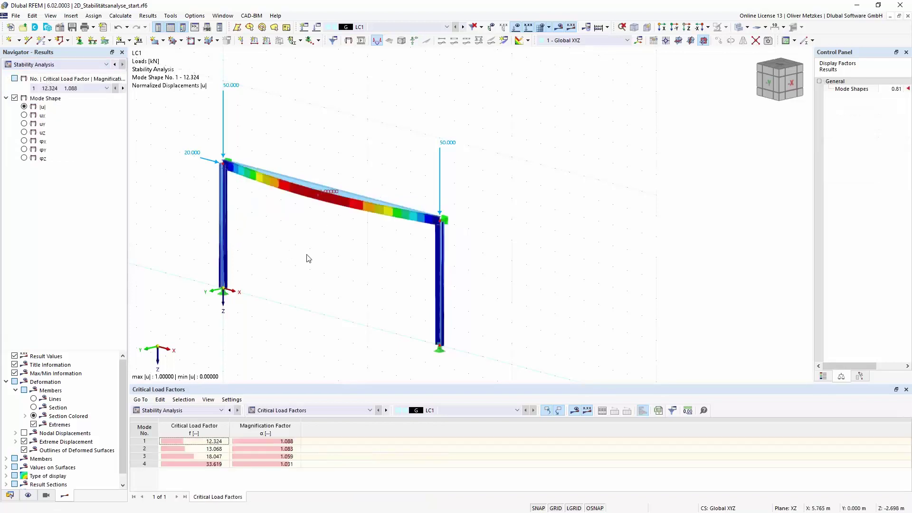
pyautogui.moveTo(320, 271); pyautogui.dragTo(365, 270, button='right')
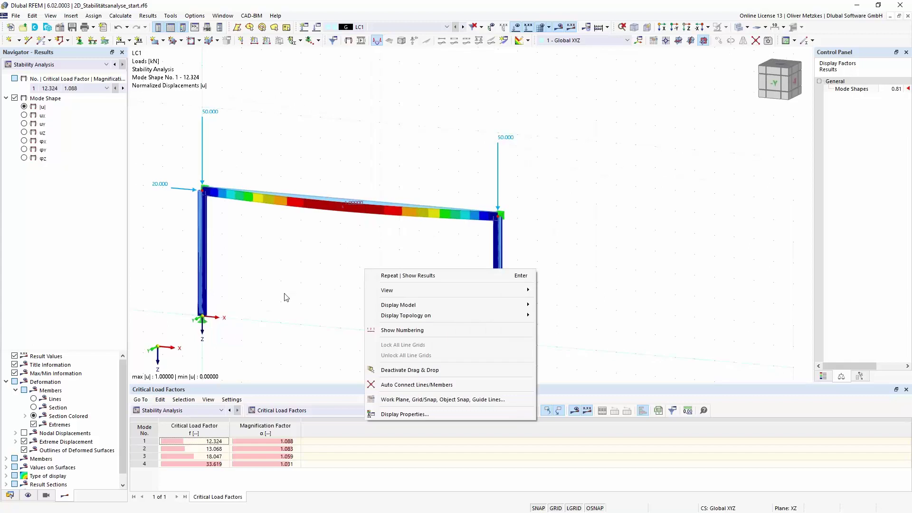
pyautogui.click(286, 298)
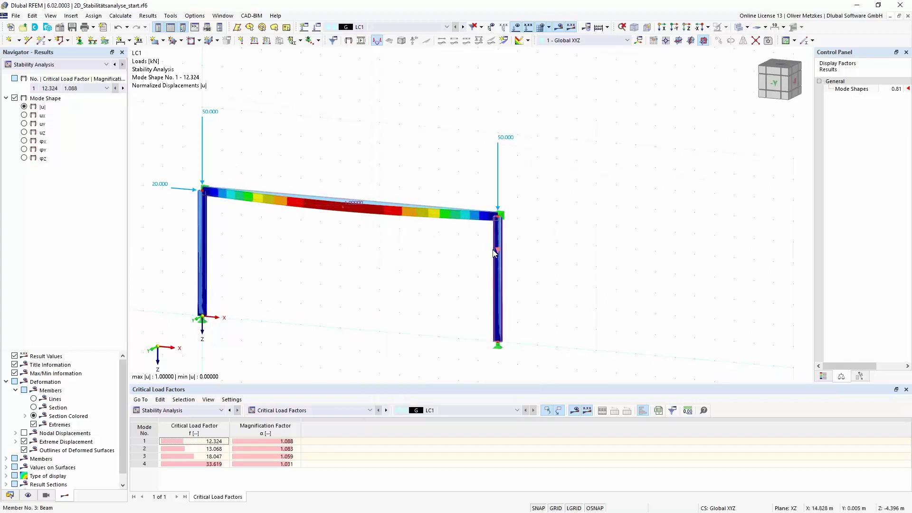
pyautogui.click(212, 449)
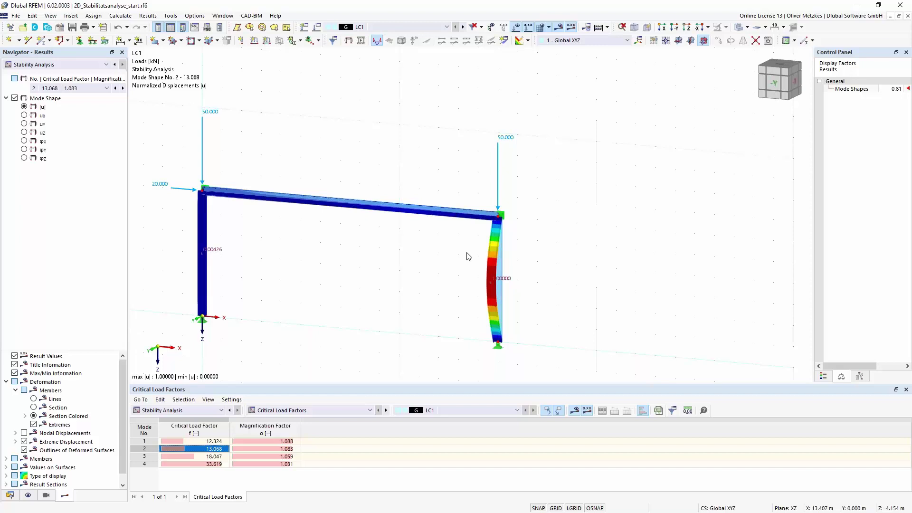
pyautogui.moveTo(436, 249); pyautogui.dragTo(433, 230, button='middle')
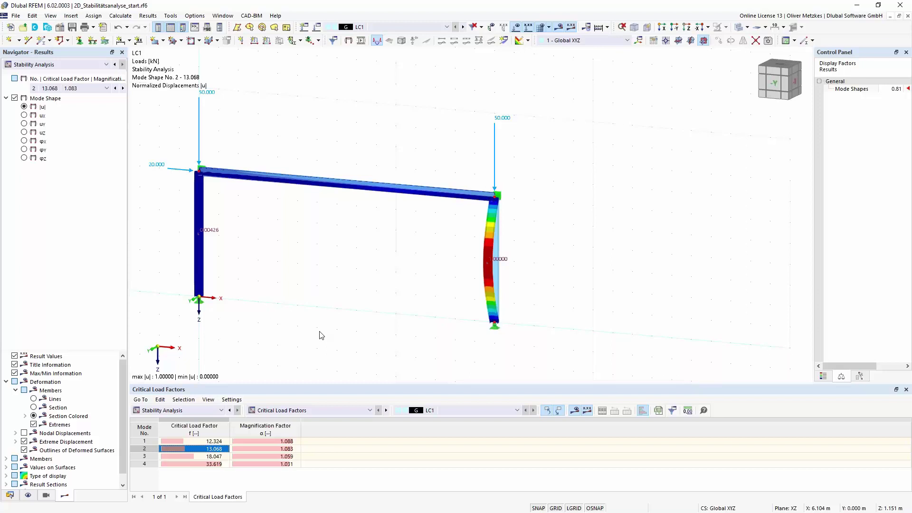
# - Show the stability results by member with the effective lengths and critical loads table
pyautogui.click(331, 409)
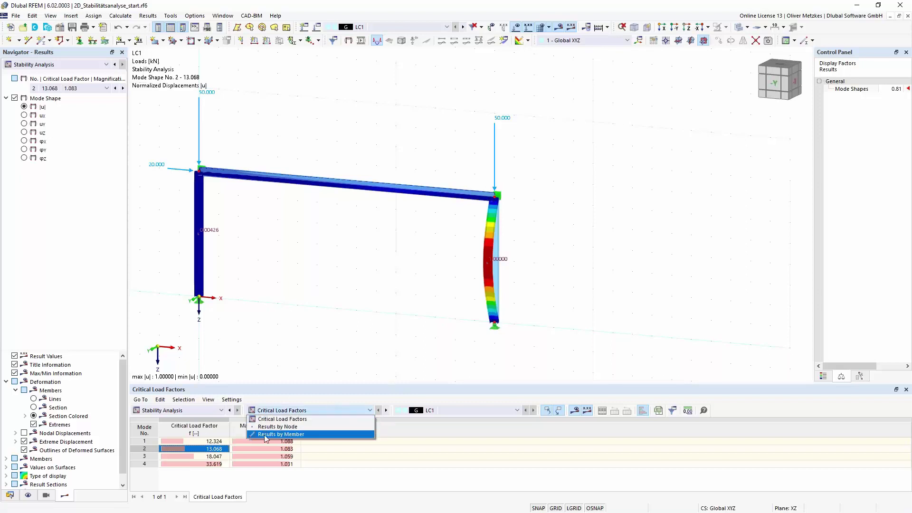
pyautogui.click(322, 437)
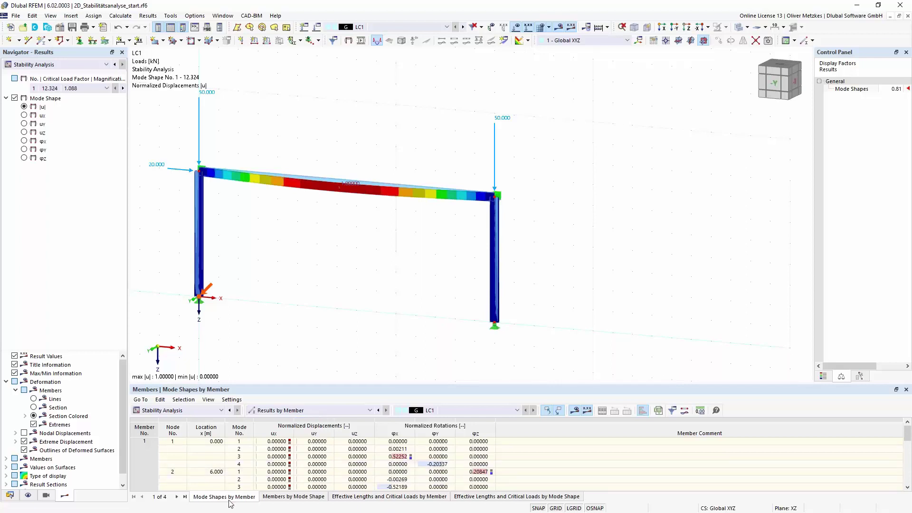
pyautogui.click(356, 499)
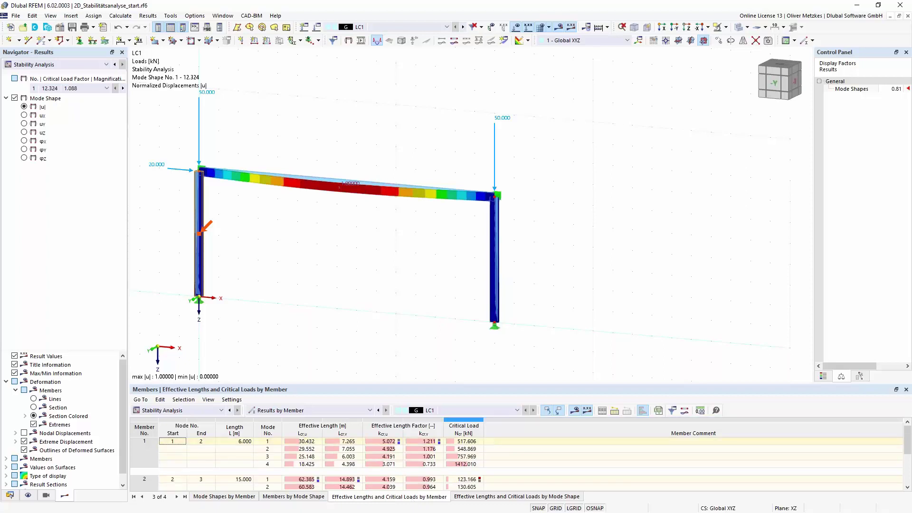
# - Find member 3 in the effective lengths table, select its mode 2 row and examine the column's mode shape up close
pyautogui.click(498, 269)
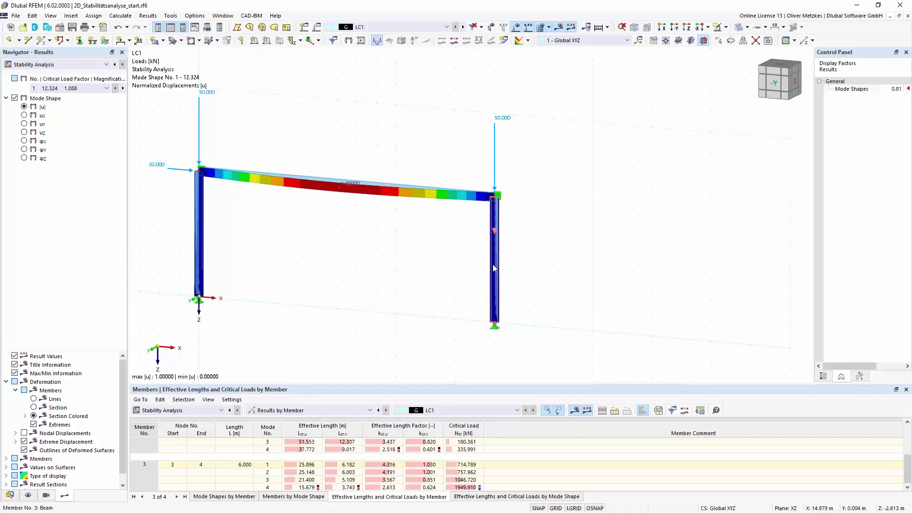
pyautogui.click(174, 465)
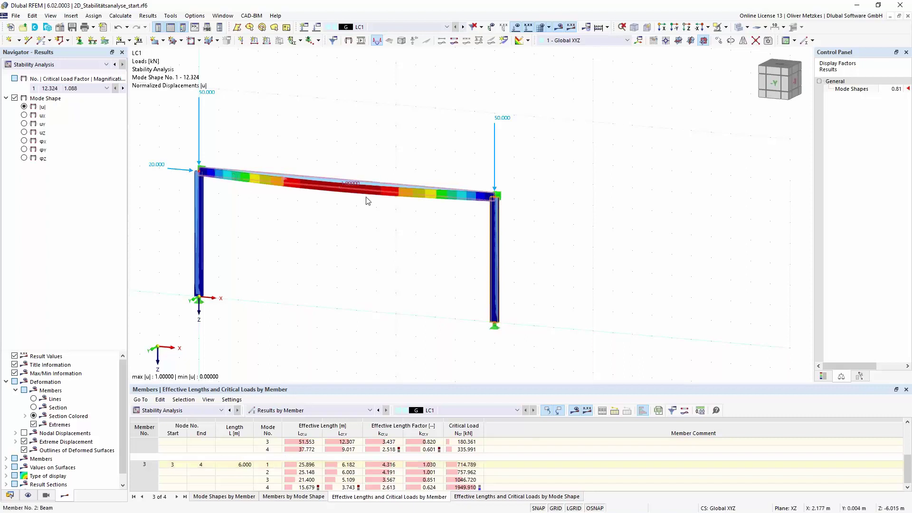
pyautogui.click(268, 473)
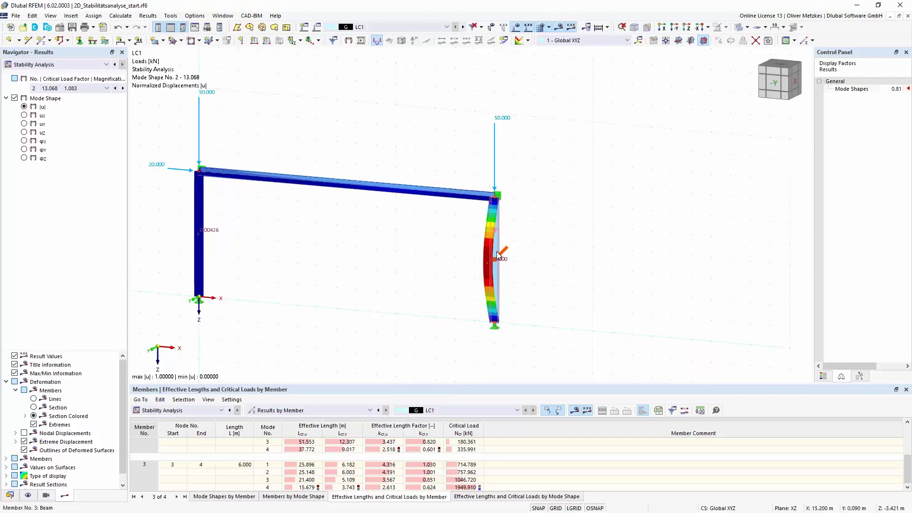
pyautogui.moveTo(498, 256)
pyautogui.scroll(5, 498, 250)
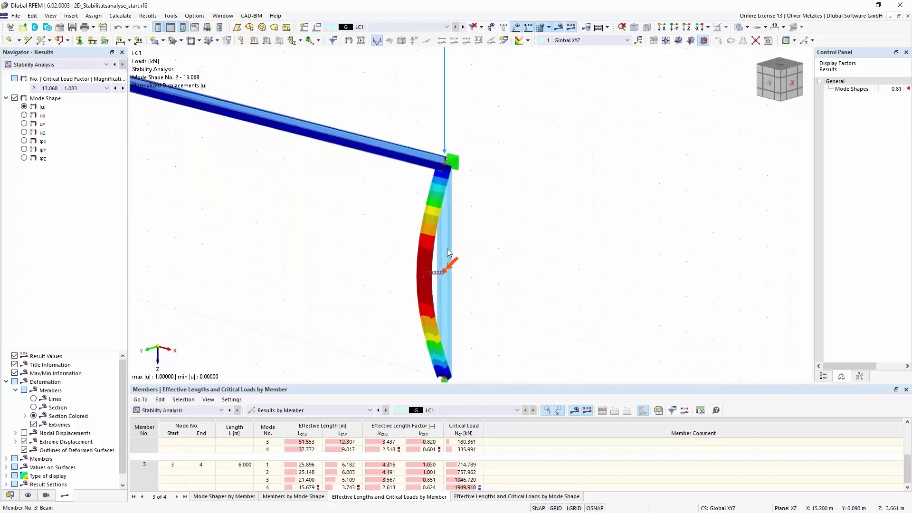
# - Display the local axis systems of the members and inspect the axes on the buckled column, member 3
pyautogui.rightClick(446, 249)
pyautogui.moveTo(493, 281)
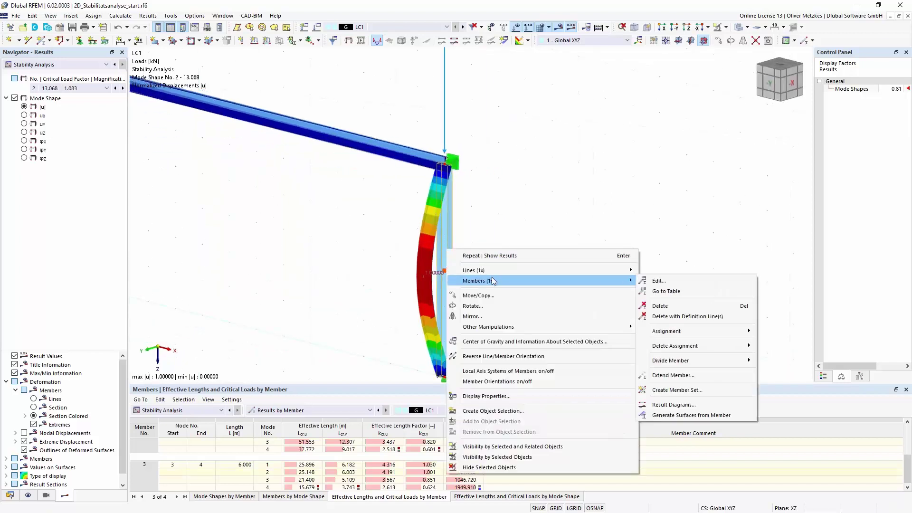
pyautogui.click(540, 371)
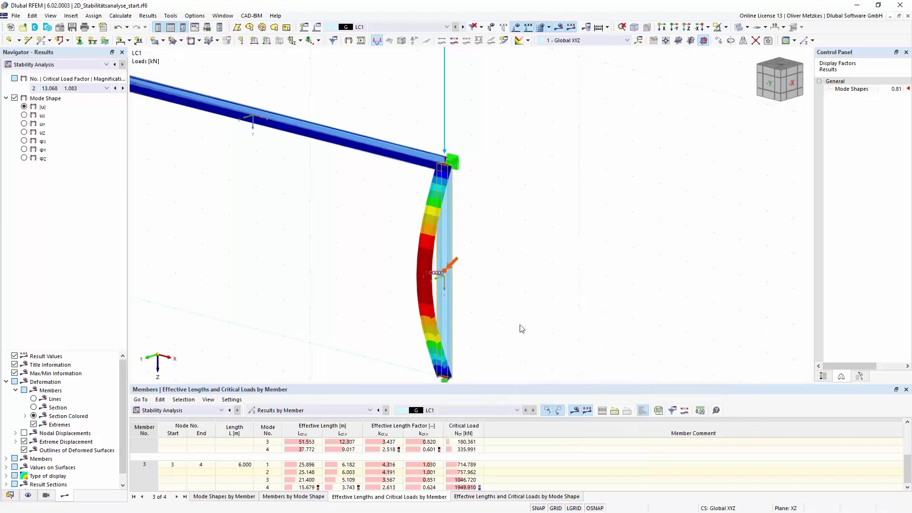
pyautogui.scroll(3, 458, 295)
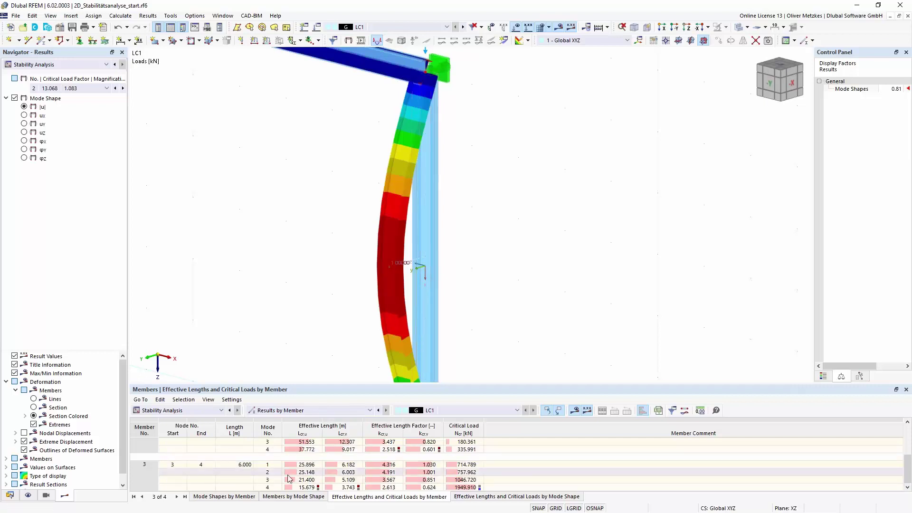
# - Check the effective length Lcr,v and factor kcr,v of member 3 for mode 2 against the column's buckled shape
pyautogui.click(343, 473)
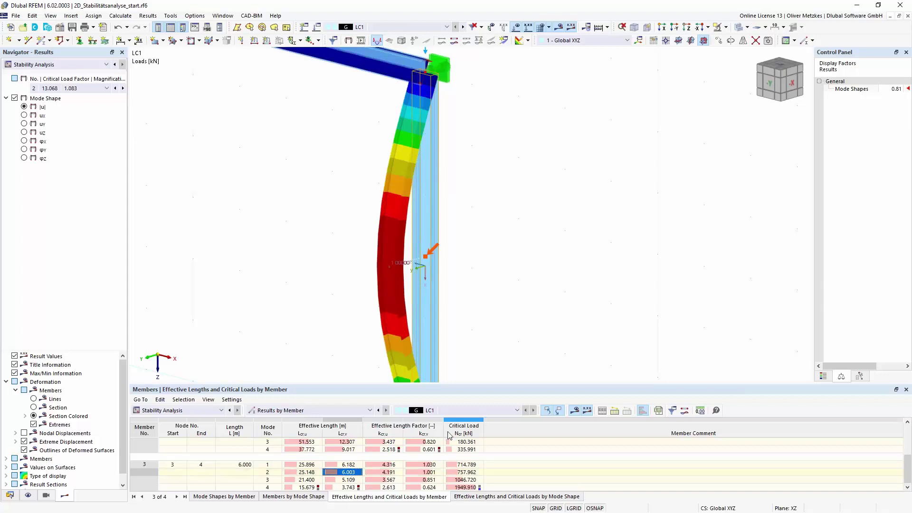
pyautogui.click(424, 472)
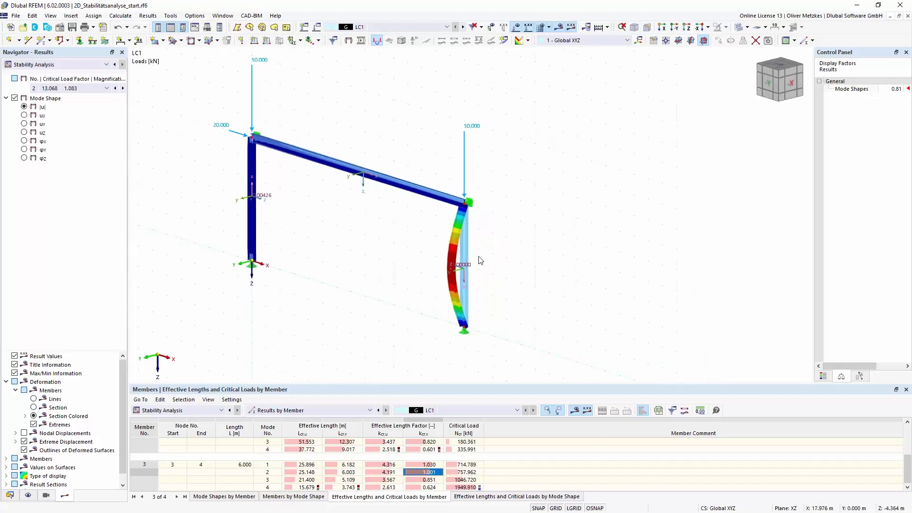
pyautogui.scroll(5, 480, 259)
pyautogui.moveTo(463, 187); pyautogui.dragTo(443, 153, button='middle')
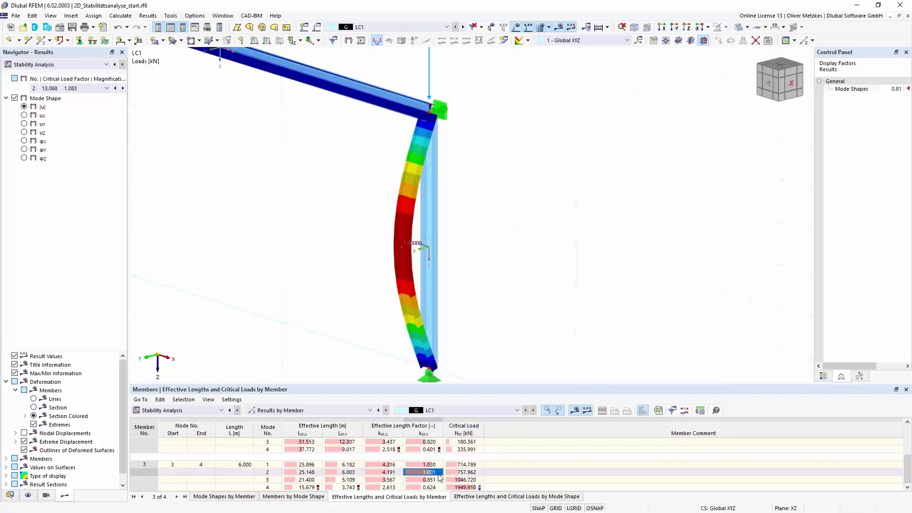
# - Show mode shape 4 for member 3 and check its effective length Lcr,u and effective length factor kcr,u
pyautogui.click(269, 488)
pyautogui.moveTo(300, 321); pyautogui.dragTo(417, 302, button='middle')
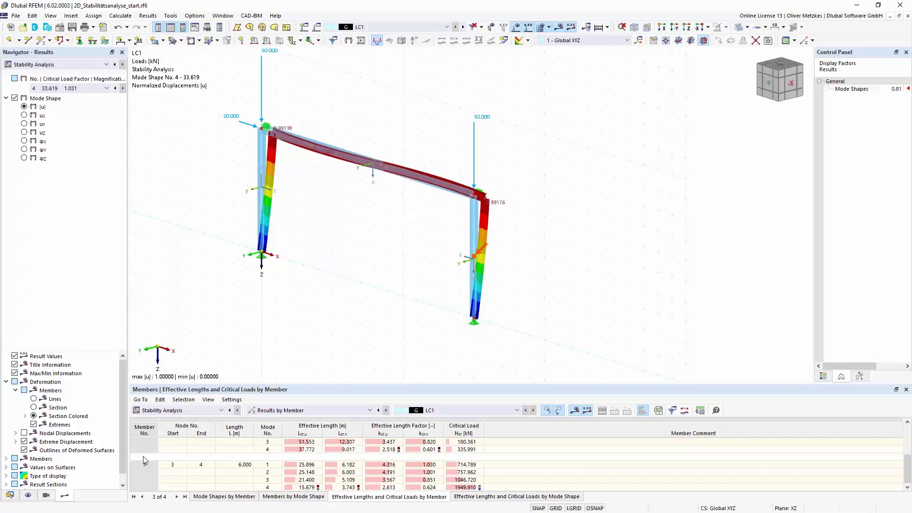
pyautogui.click(268, 487)
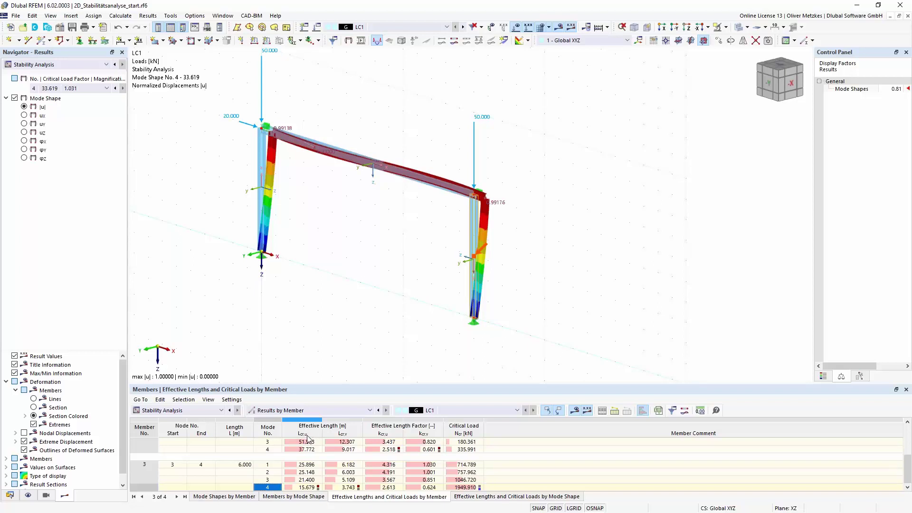
pyautogui.click(309, 488)
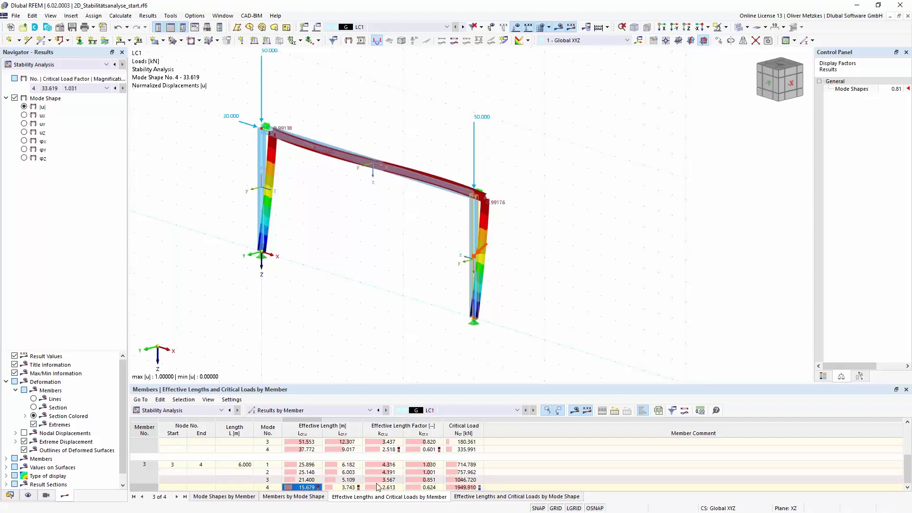
pyautogui.click(400, 488)
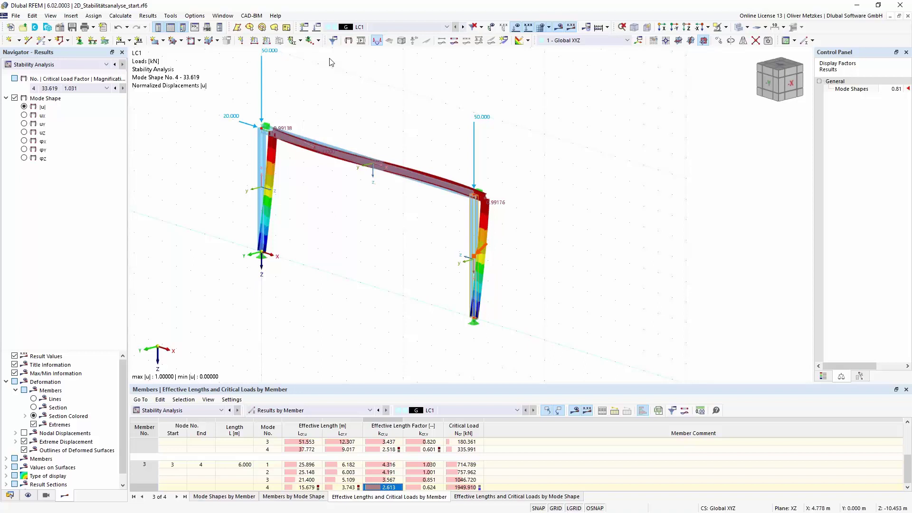
# - Switch to the open model Steel Hall_webinar_start.rf6 and view the whole hall structure up close
pyautogui.click(223, 16)
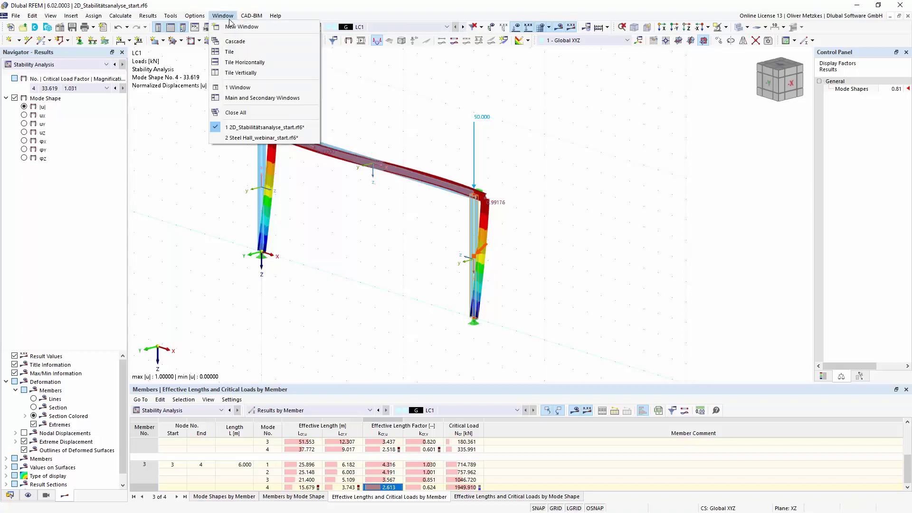
pyautogui.click(226, 137)
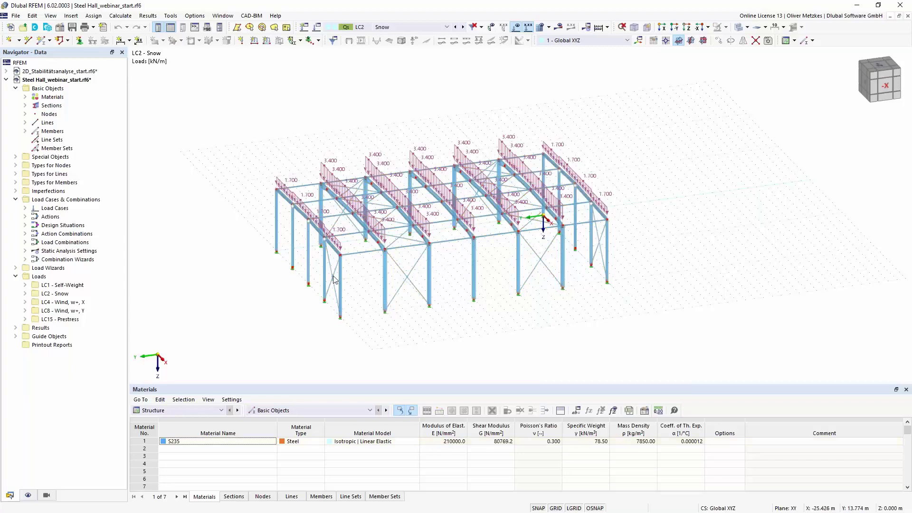
pyautogui.scroll(1, 399, 253)
pyautogui.scroll(1, 399, 253)
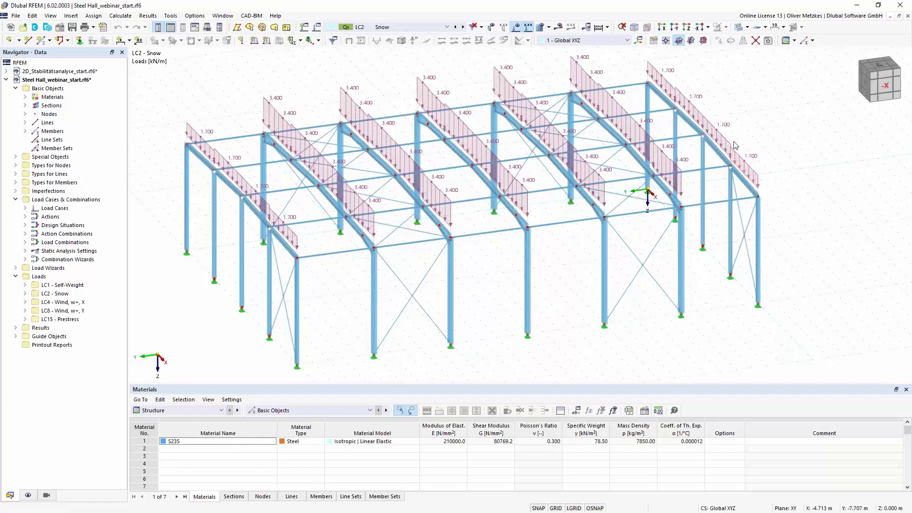
# - Review the available load cases and load combinations of the steel hall and inspect its frames up close
pyautogui.click(412, 29)
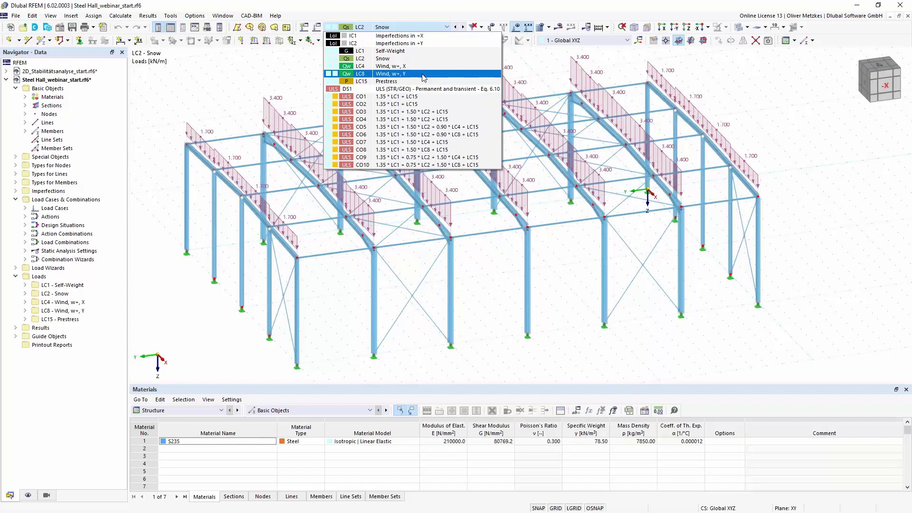
pyautogui.click(298, 72)
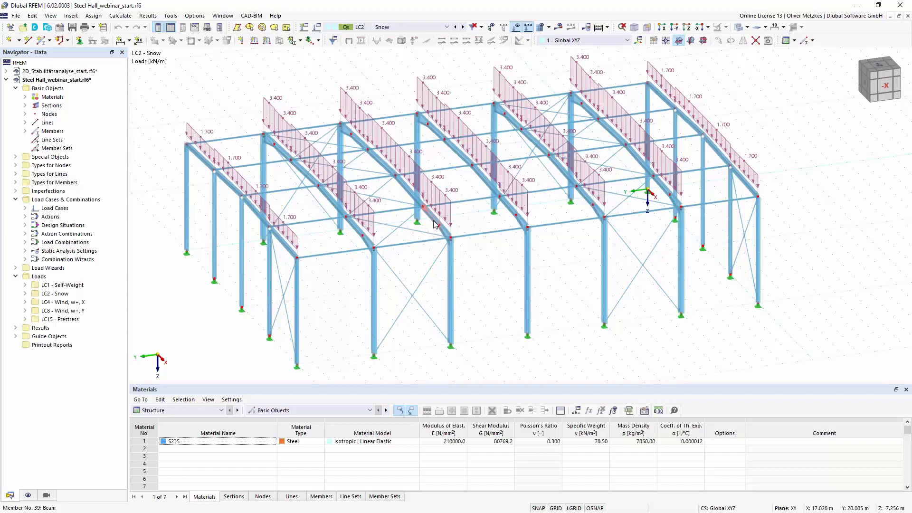
pyautogui.scroll(2, 389, 208)
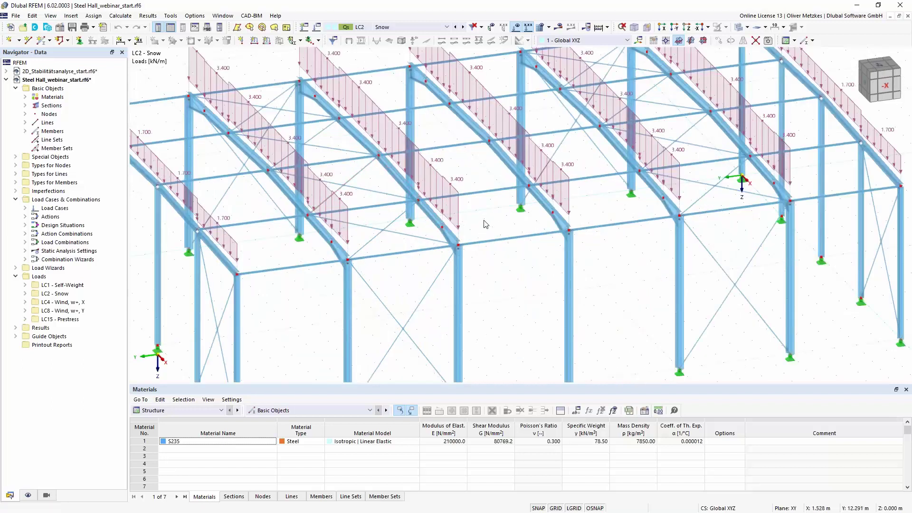
pyautogui.scroll(-1, 489, 224)
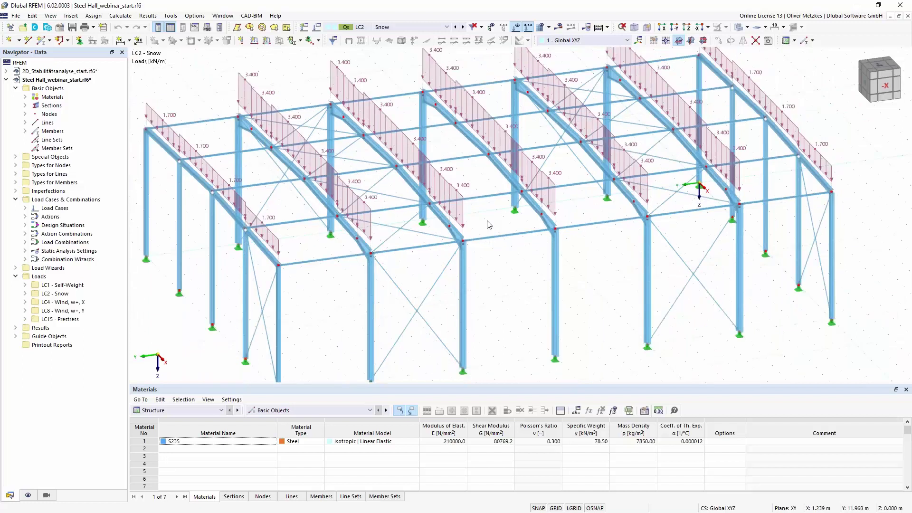
pyautogui.scroll(-1, 489, 224)
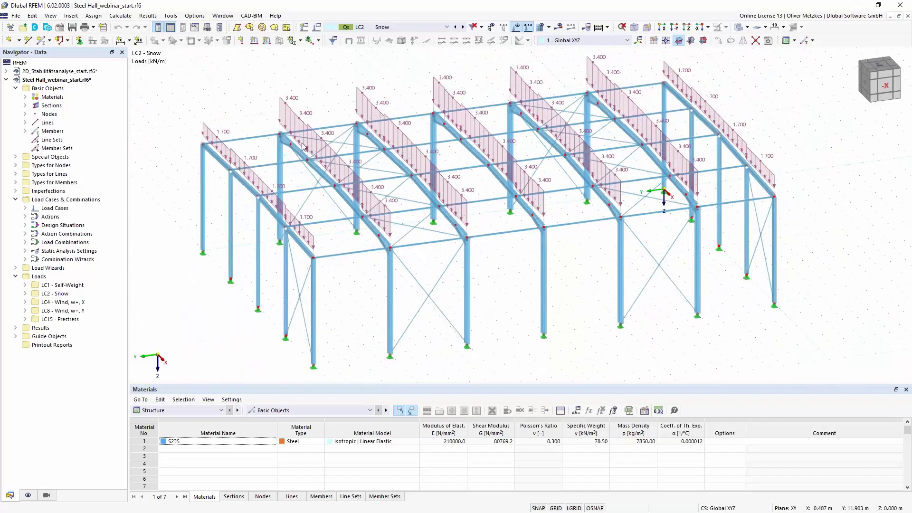
# - Activate the Structure Stability add-on in the steel hall's base data
pyautogui.click(63, 32)
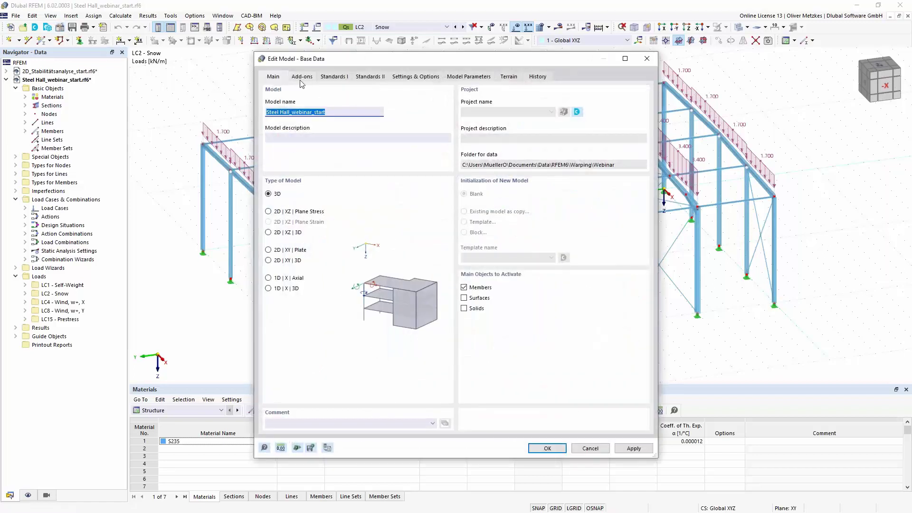
pyautogui.click(304, 77)
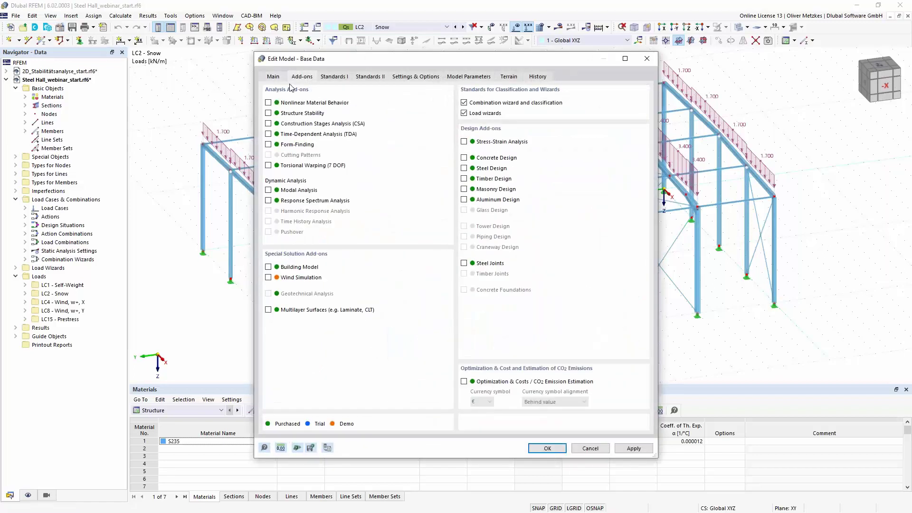
pyautogui.click(269, 113)
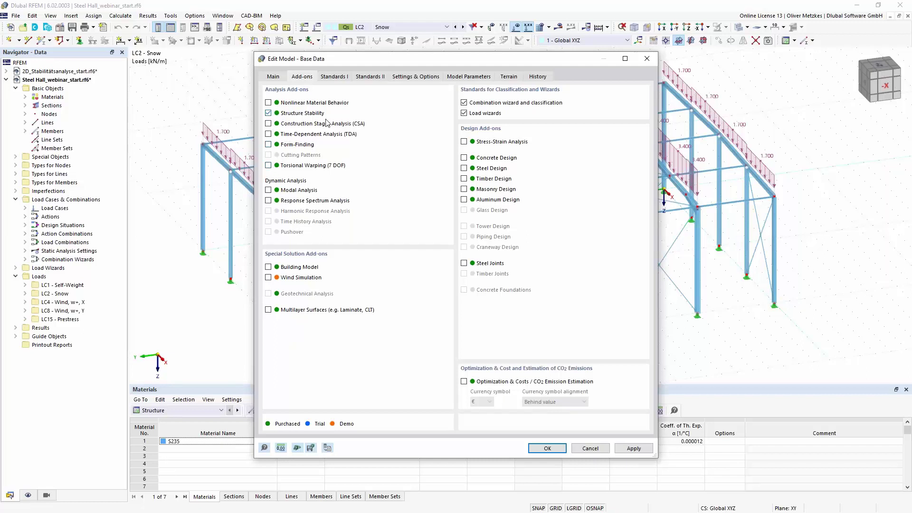
pyautogui.click(544, 452)
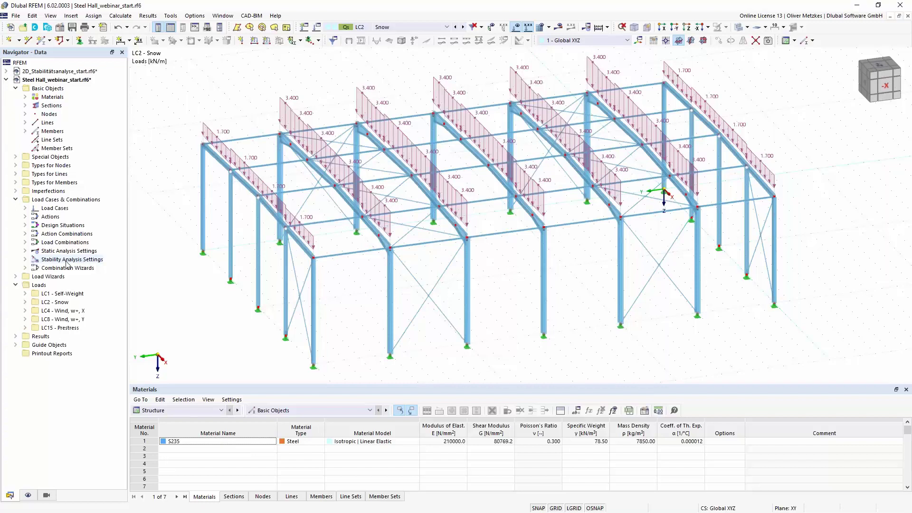
# - Activate the critical load calculation with stability settings ST1 for load combination CO5 and calculate it
pyautogui.click(355, 28)
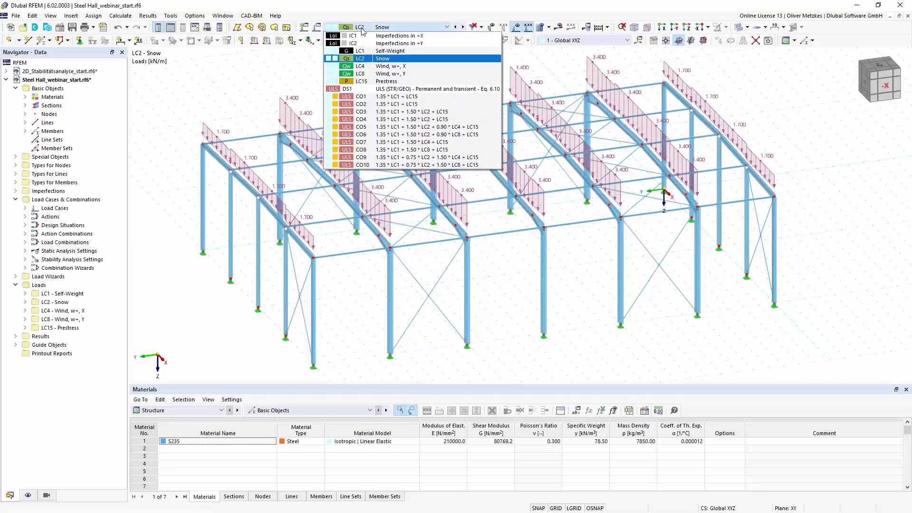
pyautogui.click(418, 113)
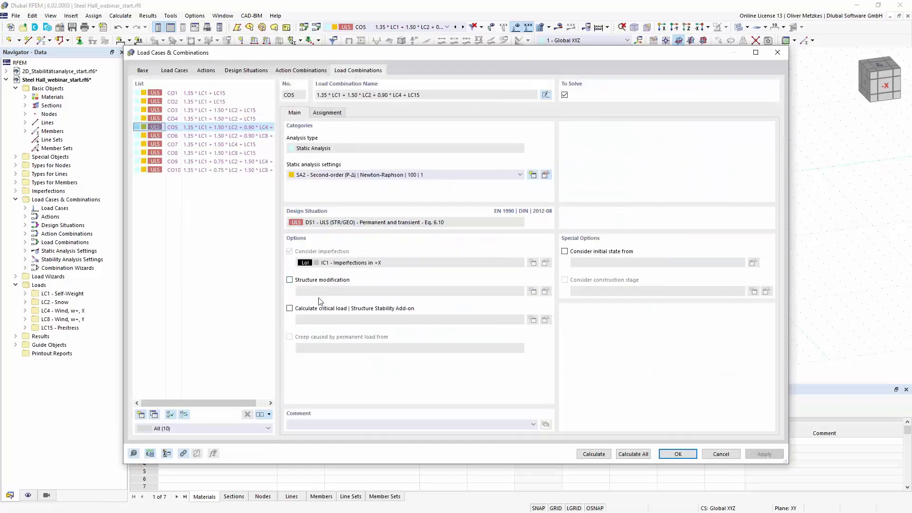
pyautogui.click(302, 312)
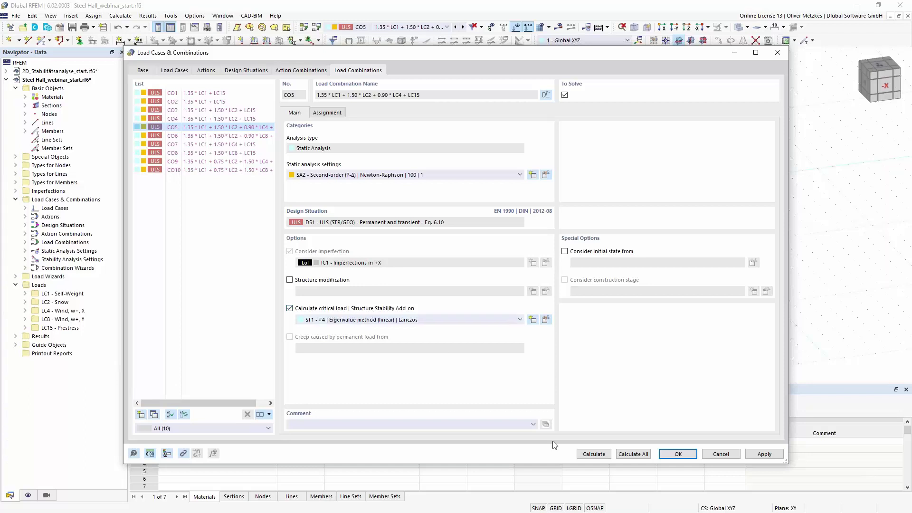
pyautogui.click(594, 454)
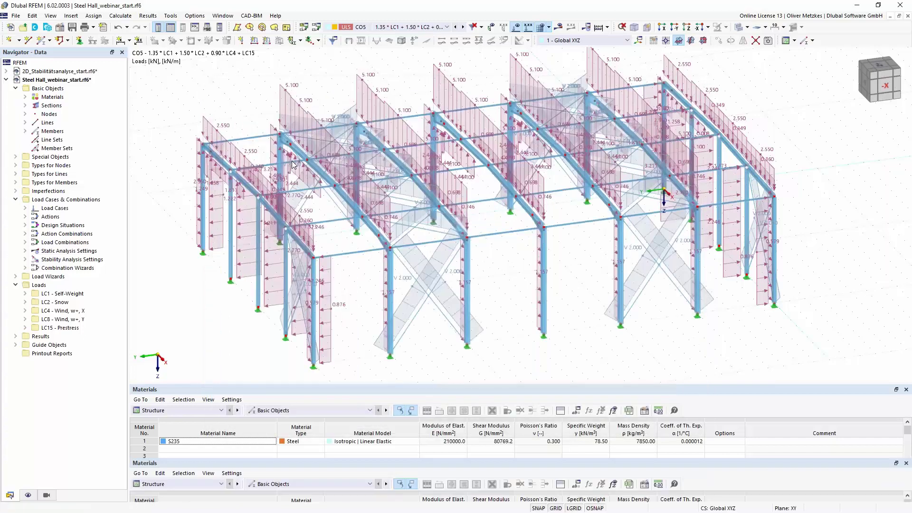
# - Show the stability analysis results of CO5, hide the loads and examine mode shape 1 of the hall
pyautogui.click(64, 64)
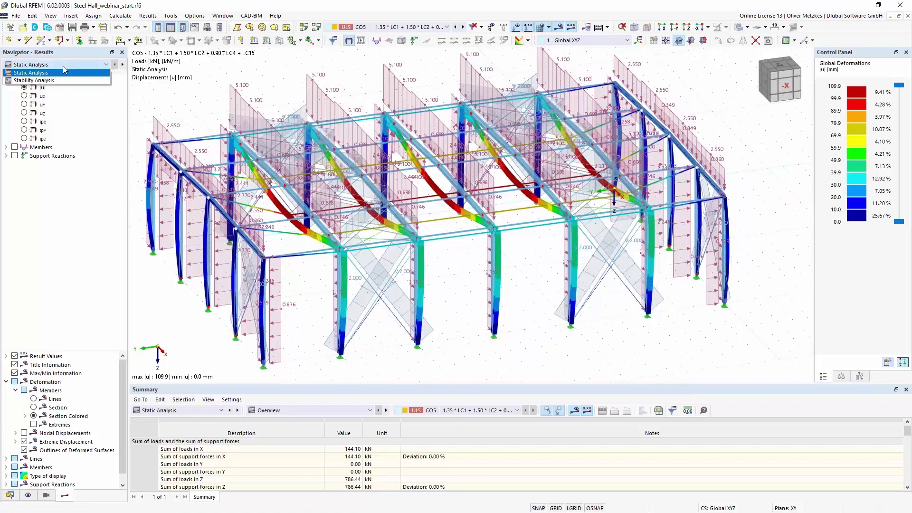
pyautogui.press('Escape')
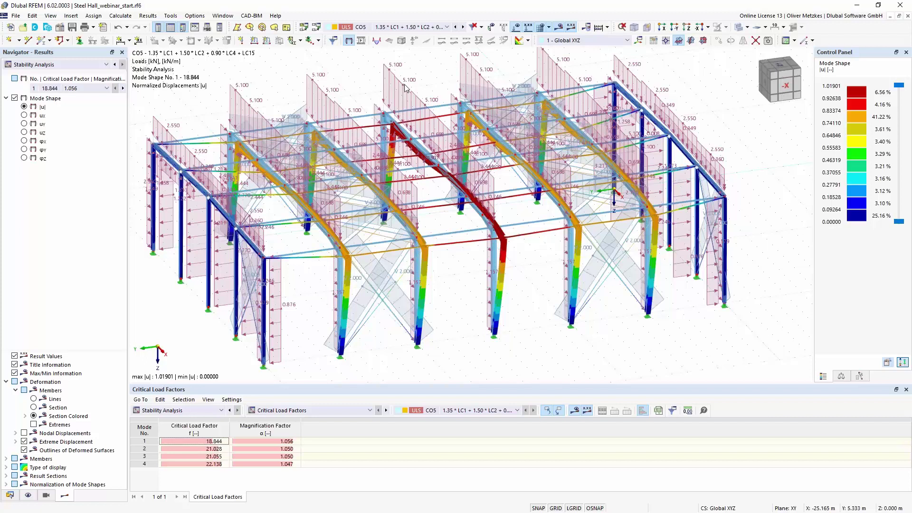
pyautogui.keyDown('ctrl'); pyautogui.moveTo(513, 337); pyautogui.dragTo(531, 334, button='middle'); pyautogui.keyUp('ctrl')
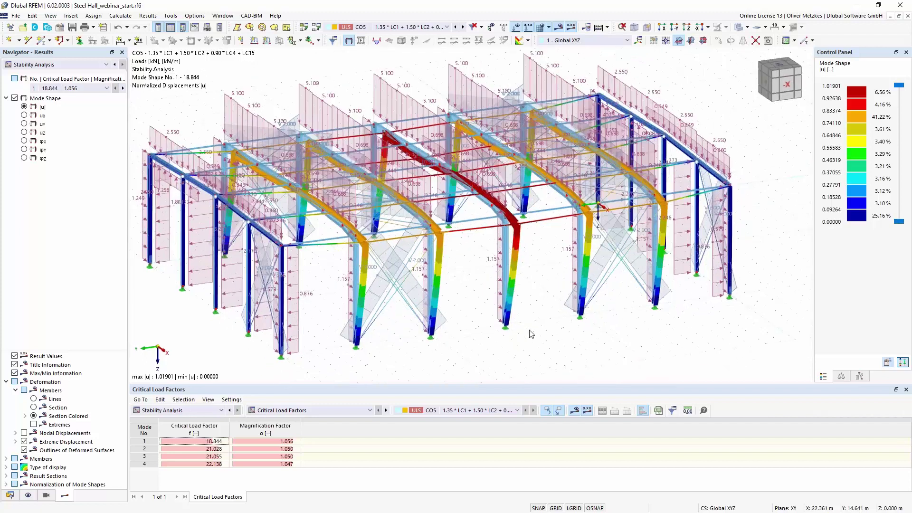
pyautogui.click(525, 42)
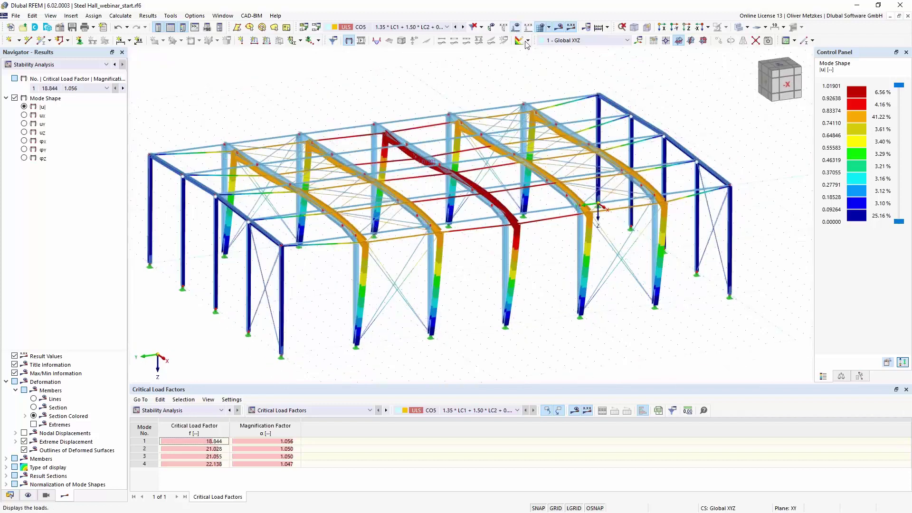
pyautogui.scroll(-2, 550, 280)
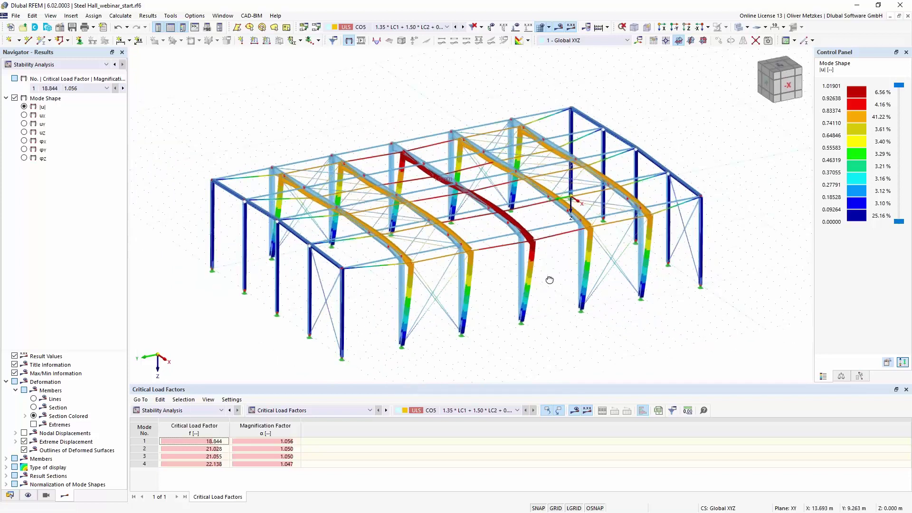
pyautogui.moveTo(550, 280); pyautogui.dragTo(519, 275, button='right')
pyautogui.click(498, 350)
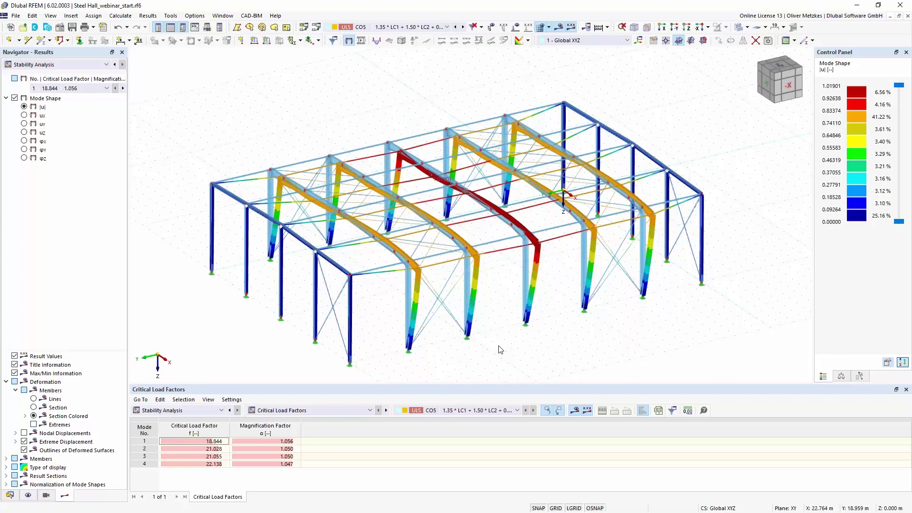
# - Activate stability analysis with settings ST1 in the load combination wizard of design situation DS1
pyautogui.click(316, 27)
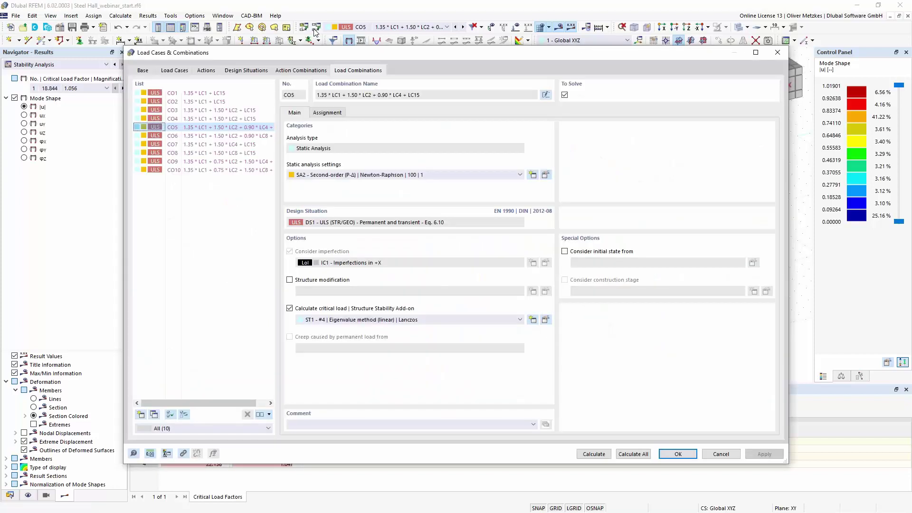
pyautogui.click(246, 71)
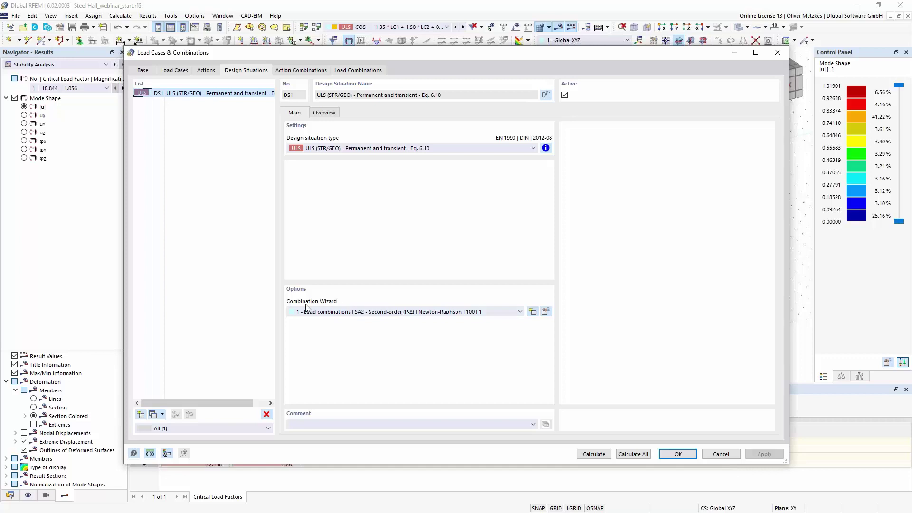
pyautogui.click(545, 311)
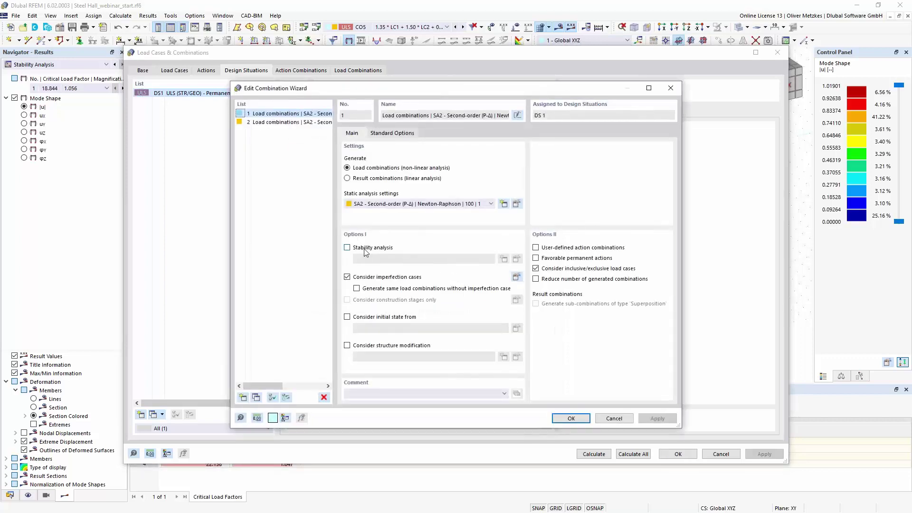
pyautogui.click(383, 248)
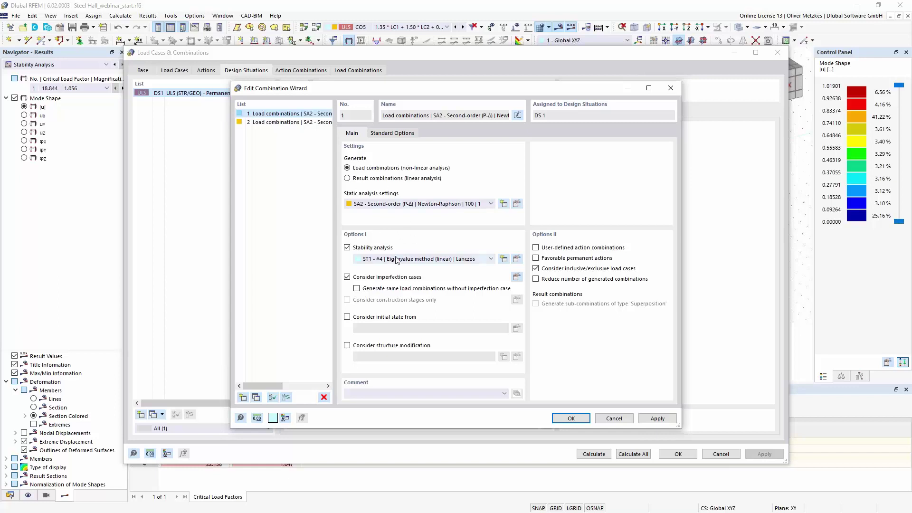
pyautogui.click(571, 418)
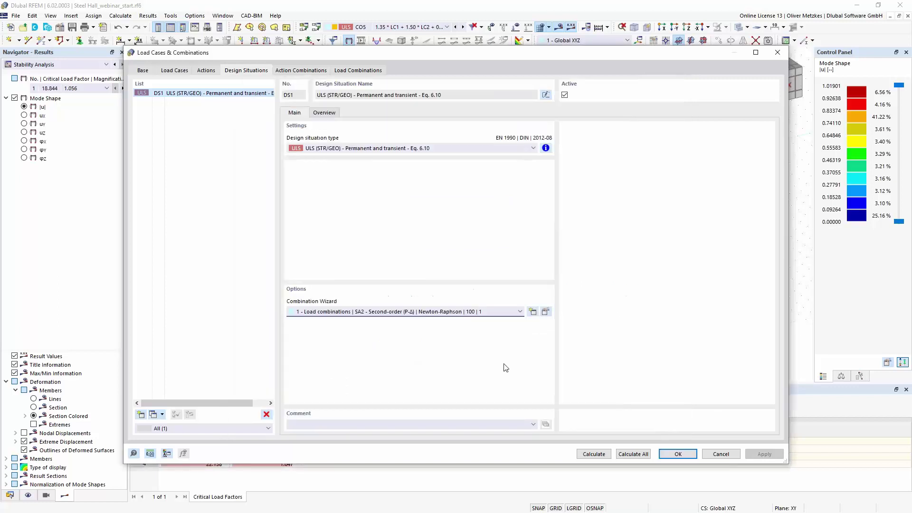
# - Clear and reassign combination wizard 1 in DS1 to regenerate the combinations, and check the critical load setting of CO1, CO2 and CO4
pyautogui.click(426, 314)
pyautogui.click(422, 319)
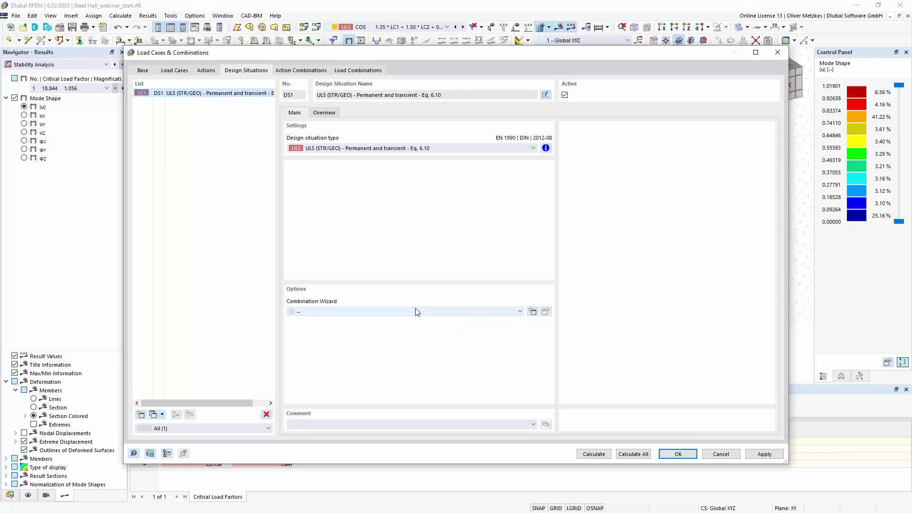
pyautogui.click(415, 312)
pyautogui.click(406, 326)
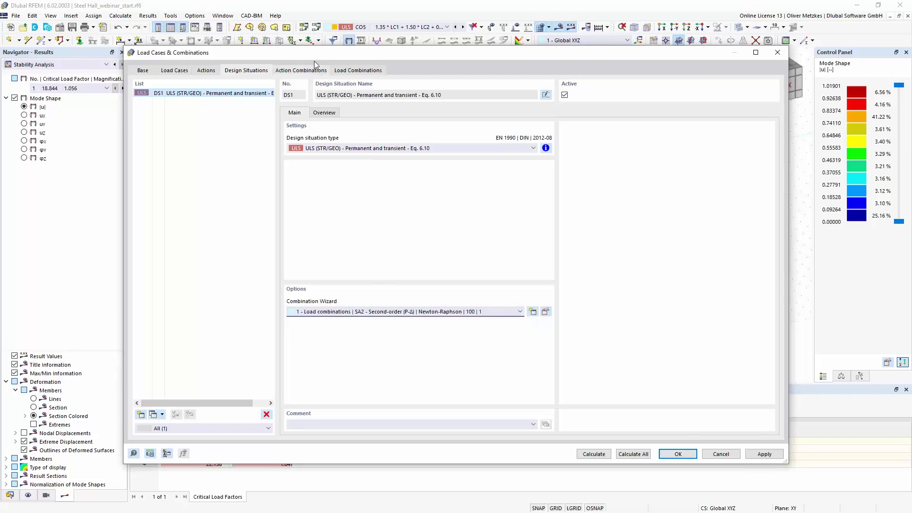
pyautogui.click(303, 71)
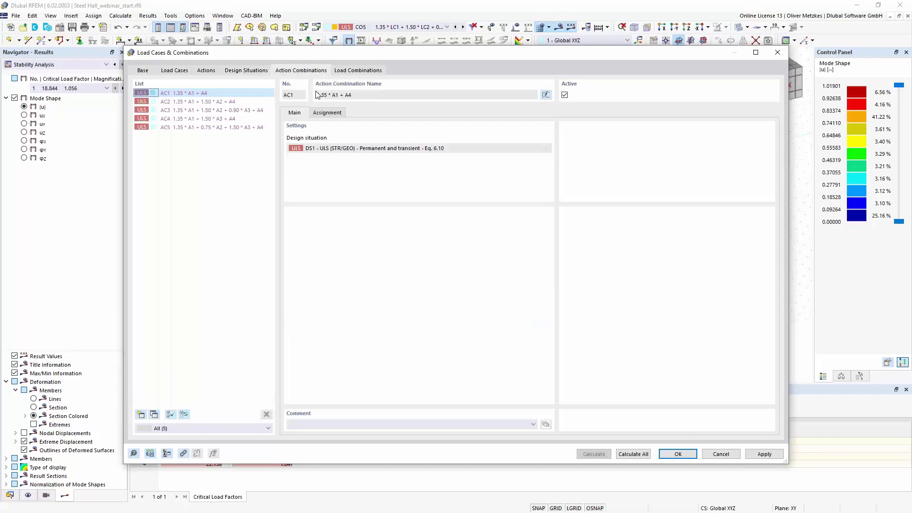
pyautogui.click(358, 71)
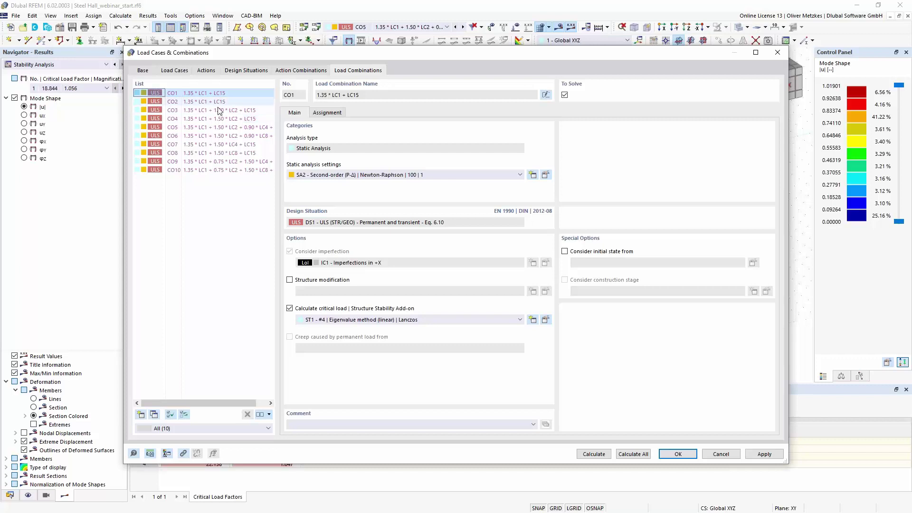
pyautogui.click(220, 103)
pyautogui.click(243, 120)
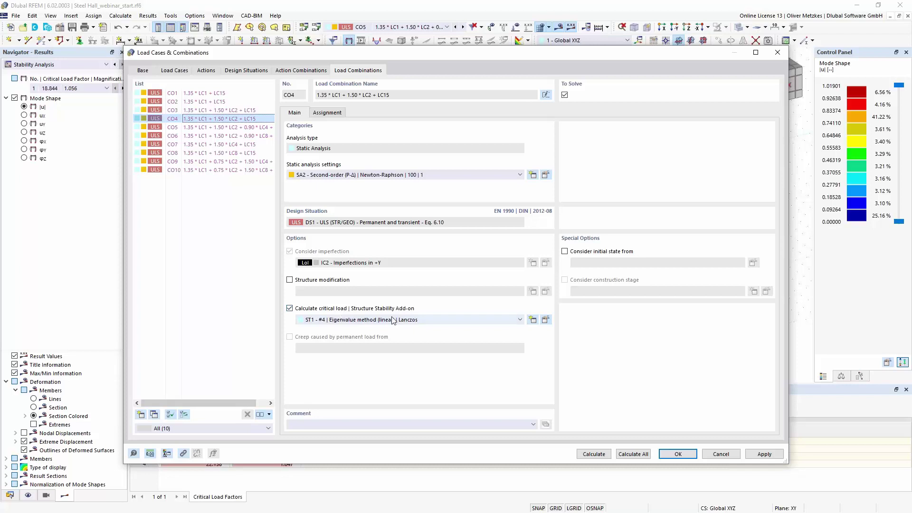
# - Calculate design situation DS1 and enlarge the results summary table to show the stability analysis section
pyautogui.click(254, 72)
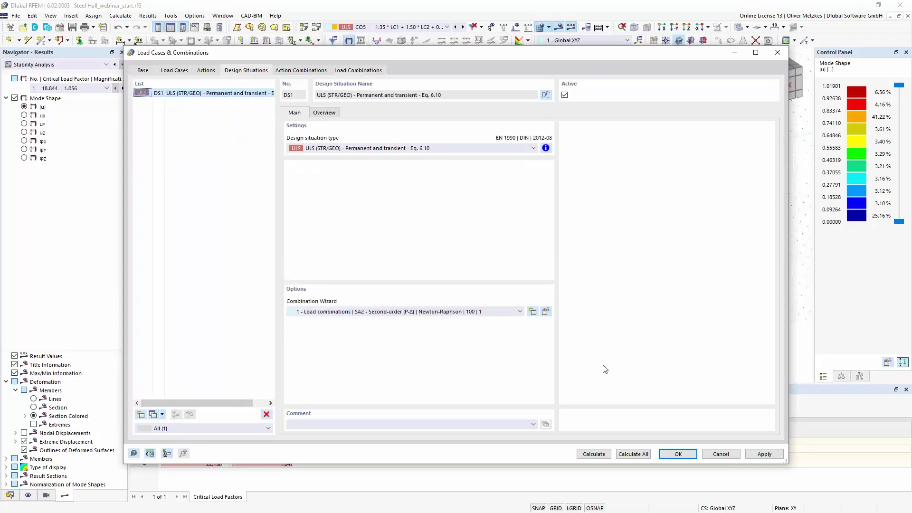
pyautogui.click(594, 454)
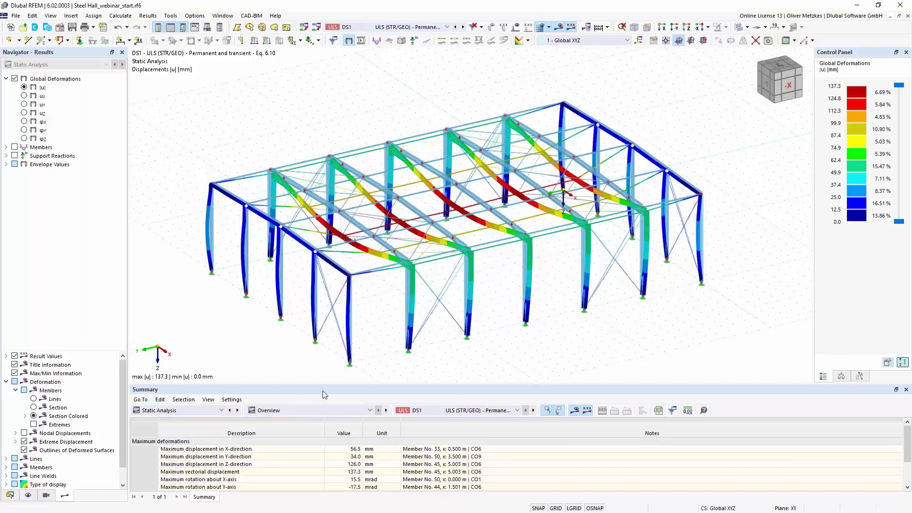
pyautogui.moveTo(325, 386); pyautogui.dragTo(320, 335)
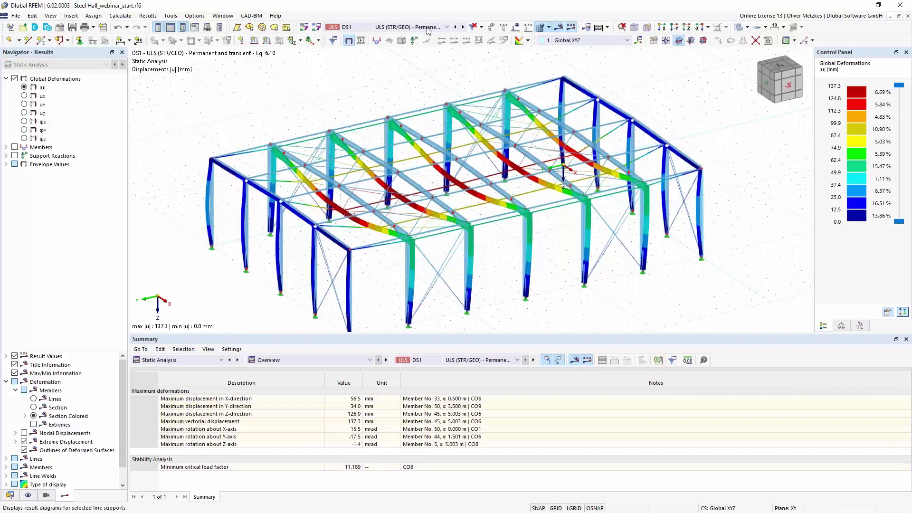
# - Show the stability analysis results of load combination CO6 and examine mode shape 1 up close
pyautogui.click(446, 27)
pyautogui.press('Escape')
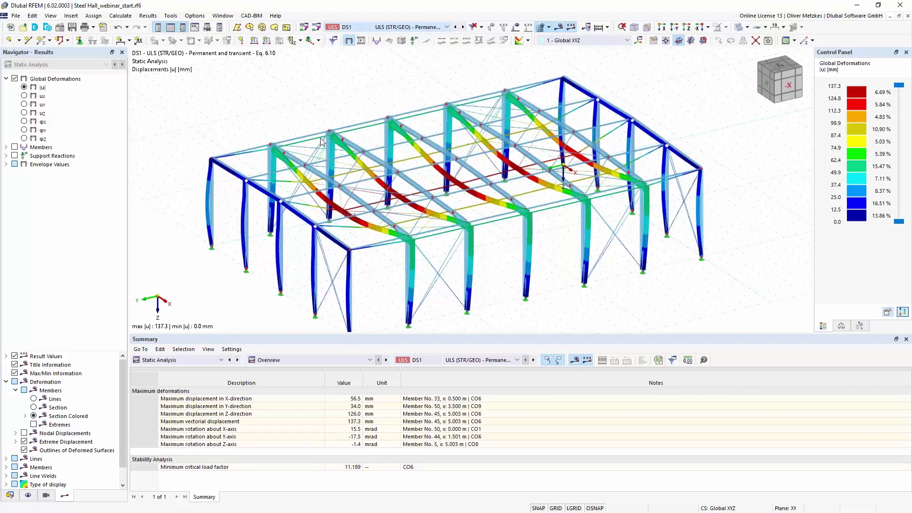
pyautogui.click(86, 64)
pyautogui.click(69, 80)
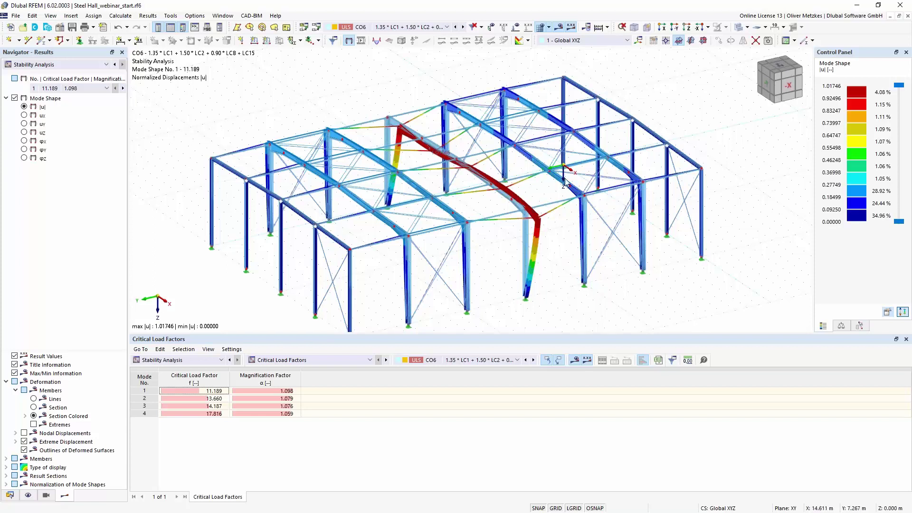
pyautogui.scroll(3, 532, 238)
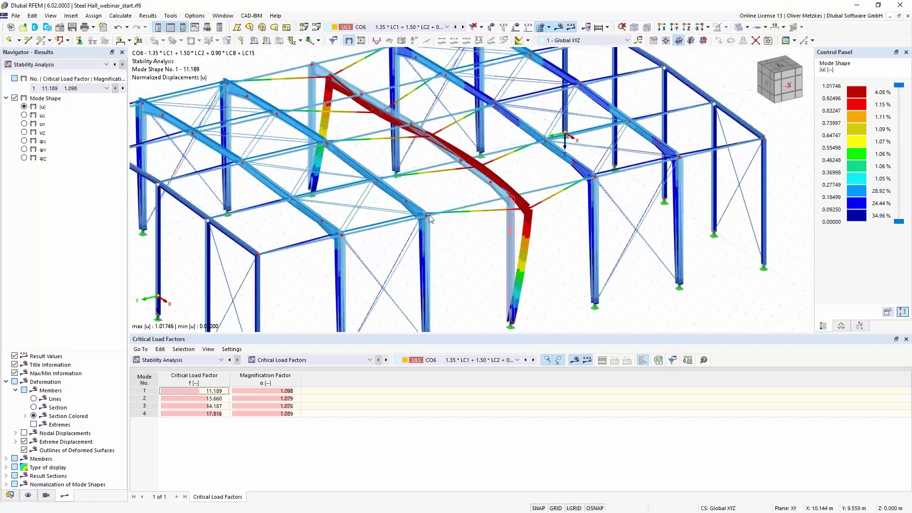
# - Show the static analysis member moments My of CO6 and examine them along the hall frames
pyautogui.click(74, 66)
pyautogui.click(74, 68)
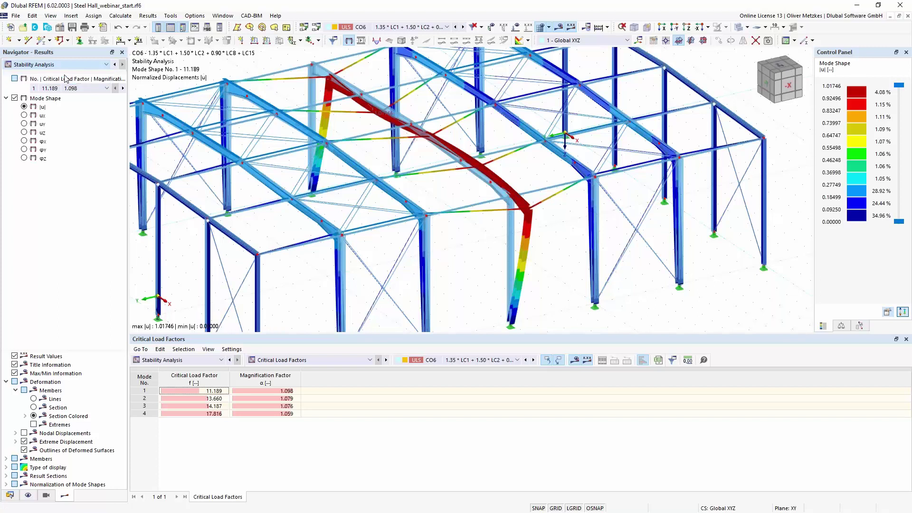
pyautogui.click(6, 148)
pyautogui.click(15, 165)
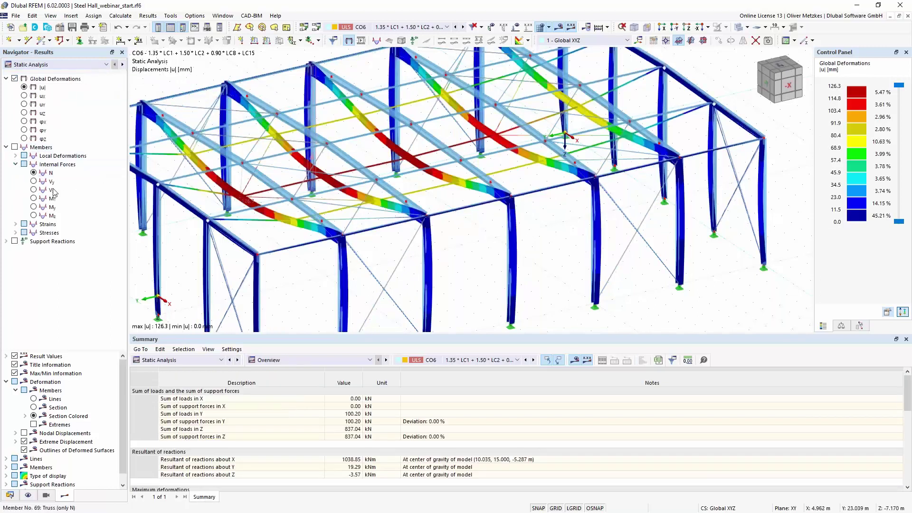
pyautogui.click(37, 208)
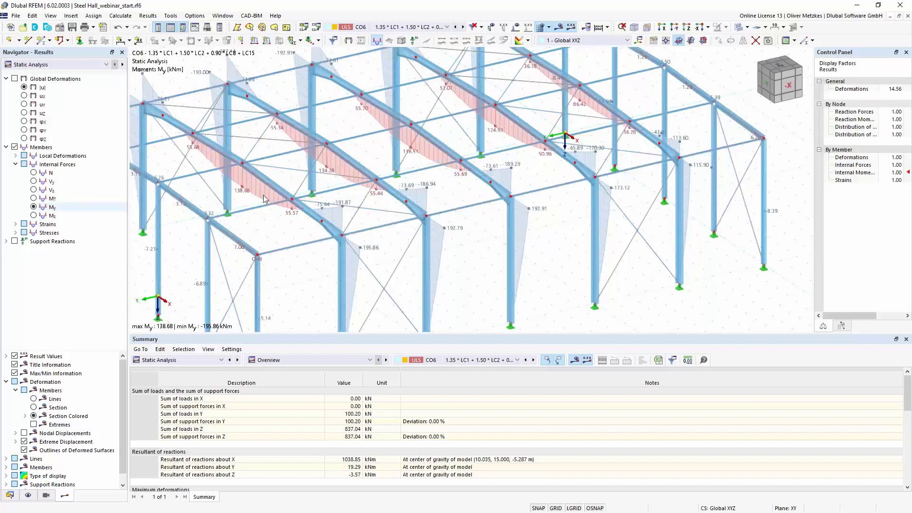
pyautogui.moveTo(359, 144); pyautogui.dragTo(314, 195, button='middle')
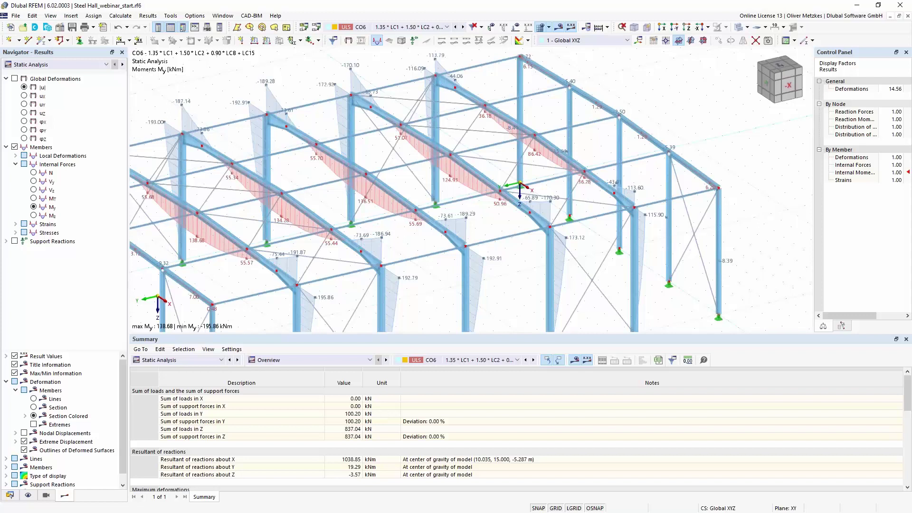
# - Switch to the PDF presentation and show slide 6, Stability Failure of Member Structures, in full screen
pyautogui.hotkey('alt', 'Tab')
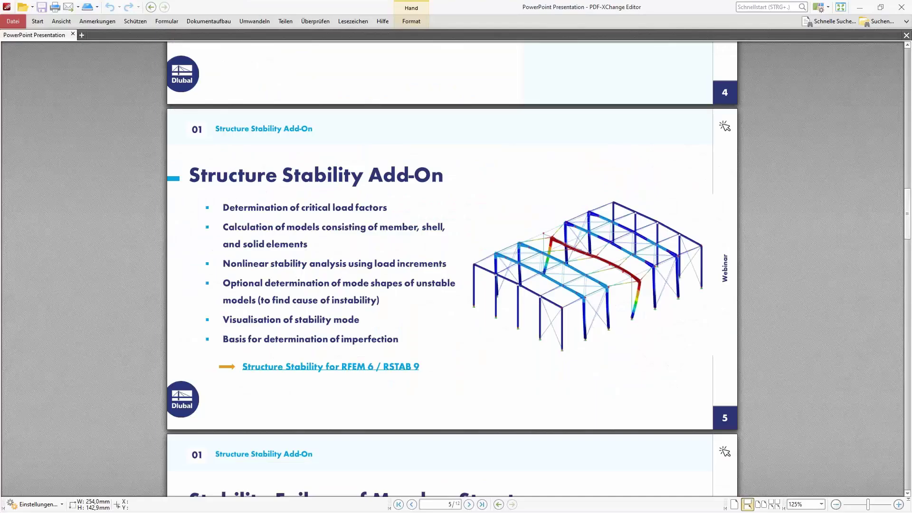
pyautogui.scroll(-6, 342, 230)
pyautogui.click(841, 7)
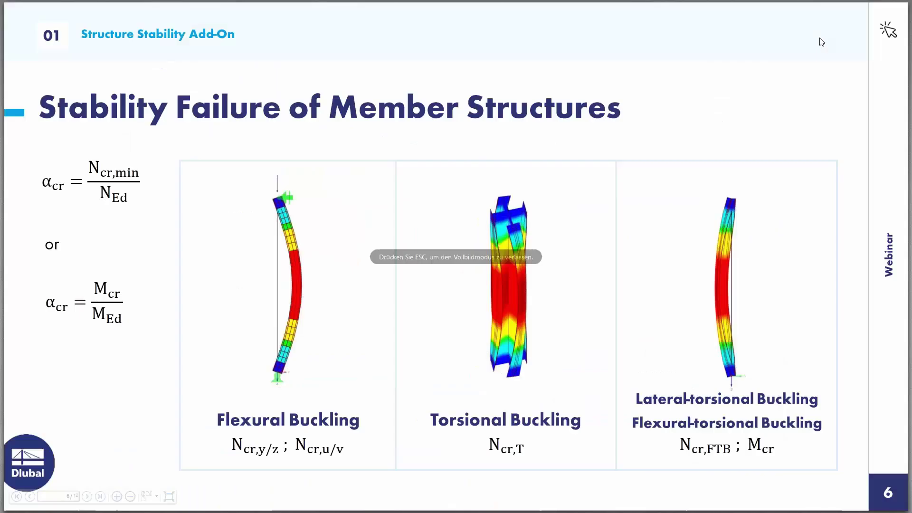
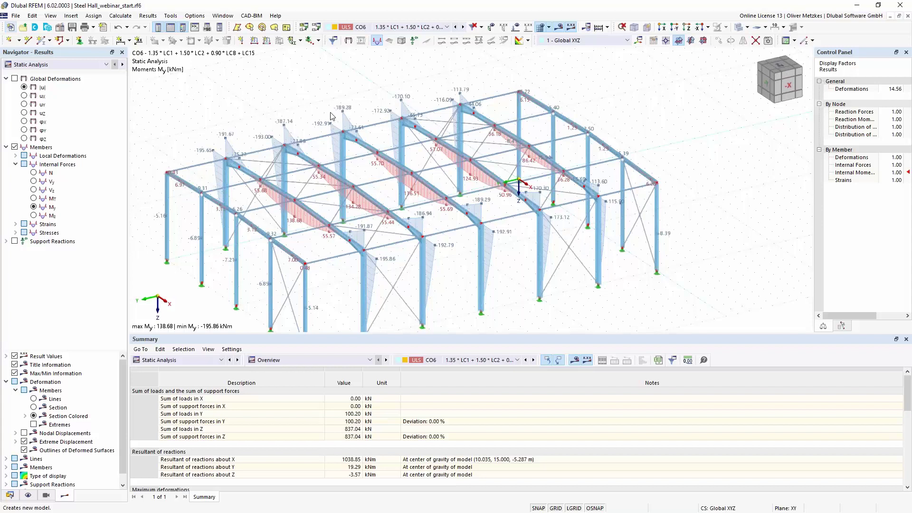
# - Start a new RFEM model named craneway and look through its available add-ons
pyautogui.hotkey('ctrl', 'n')
pyautogui.write('cra')
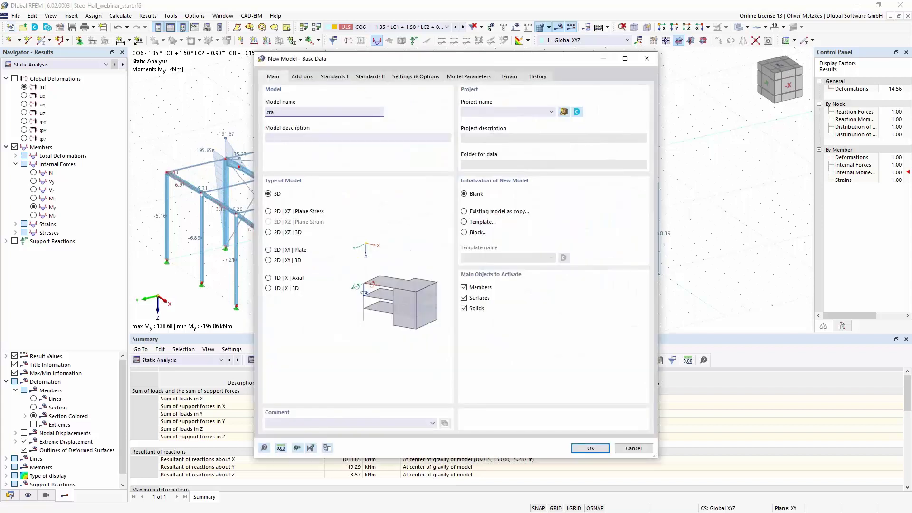
pyautogui.write('neway')
pyautogui.click(303, 77)
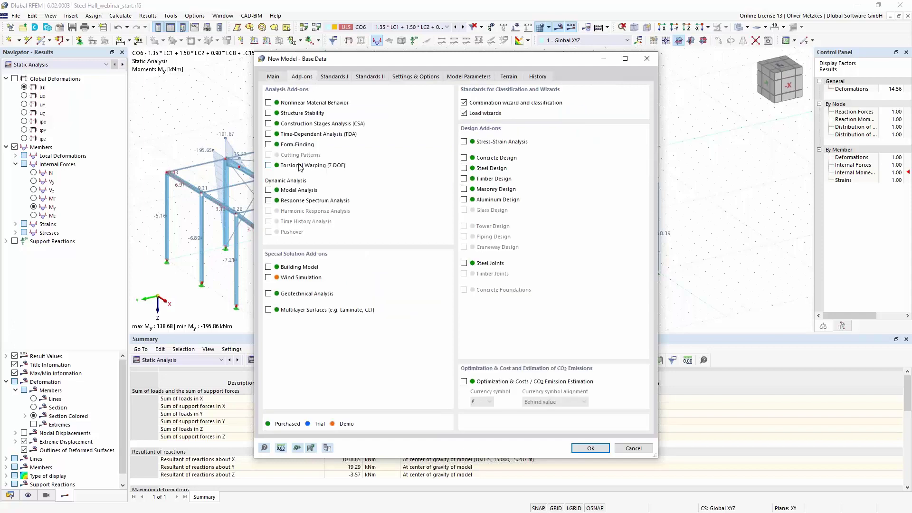
pyautogui.click(274, 77)
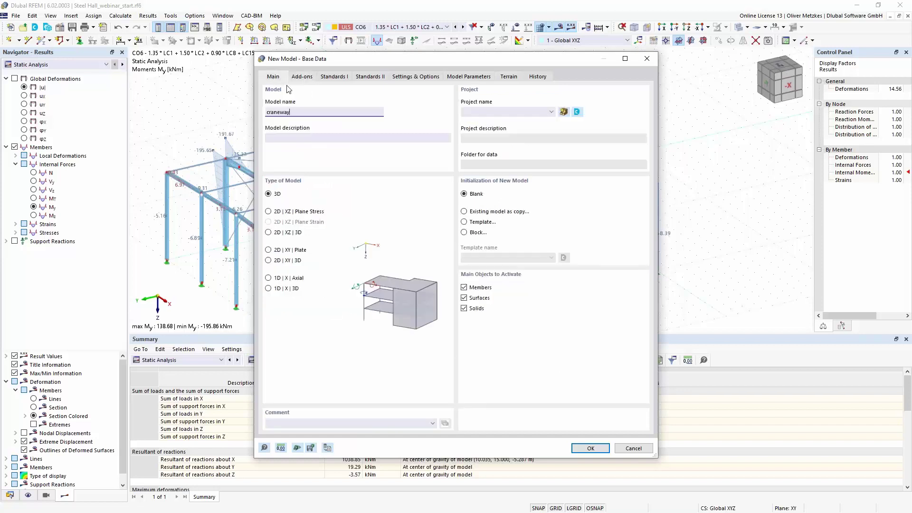
# - Try the 2D | XZ | Plane Stress model type, check its effect on the available add-ons, and restore the 3D type
pyautogui.click(282, 213)
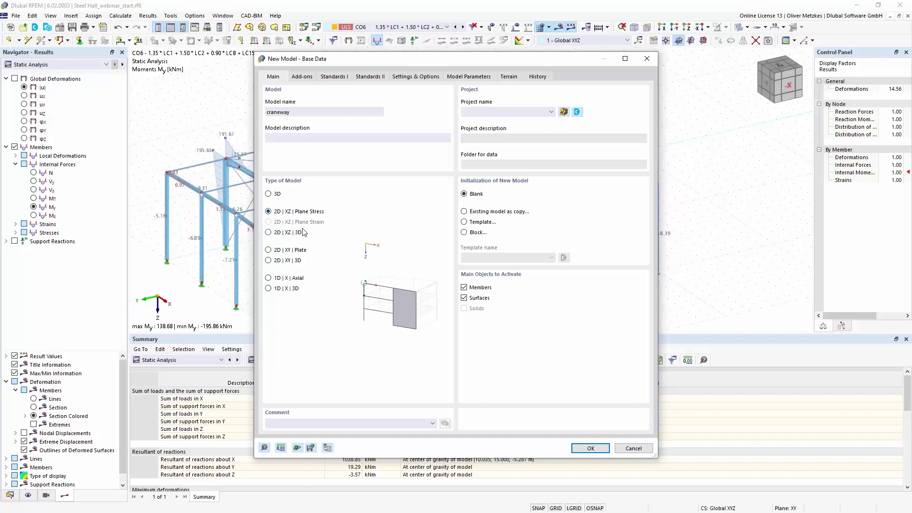
pyautogui.click(279, 195)
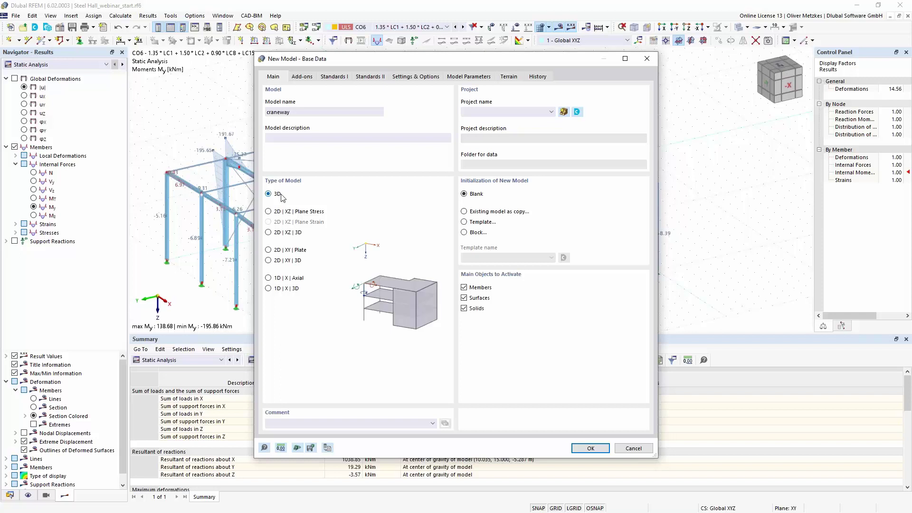
pyautogui.click(282, 212)
pyautogui.click(302, 76)
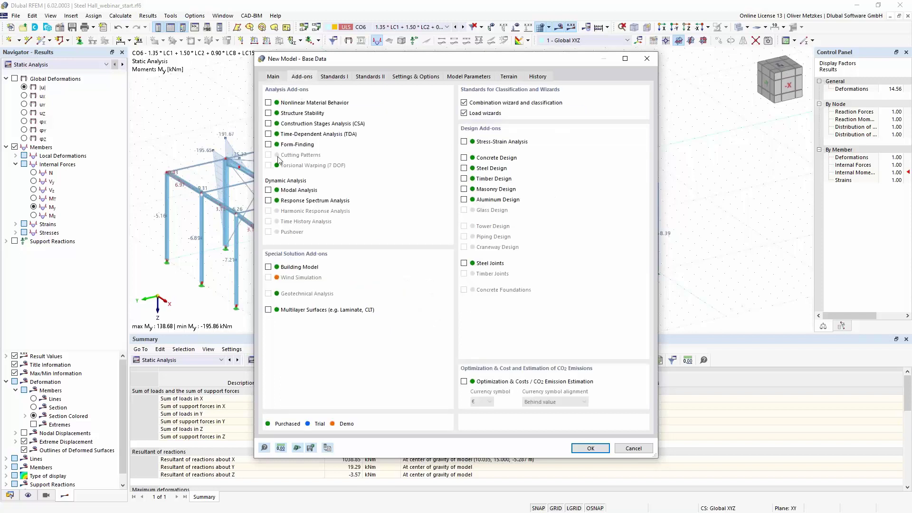
pyautogui.click(281, 79)
pyautogui.click(278, 194)
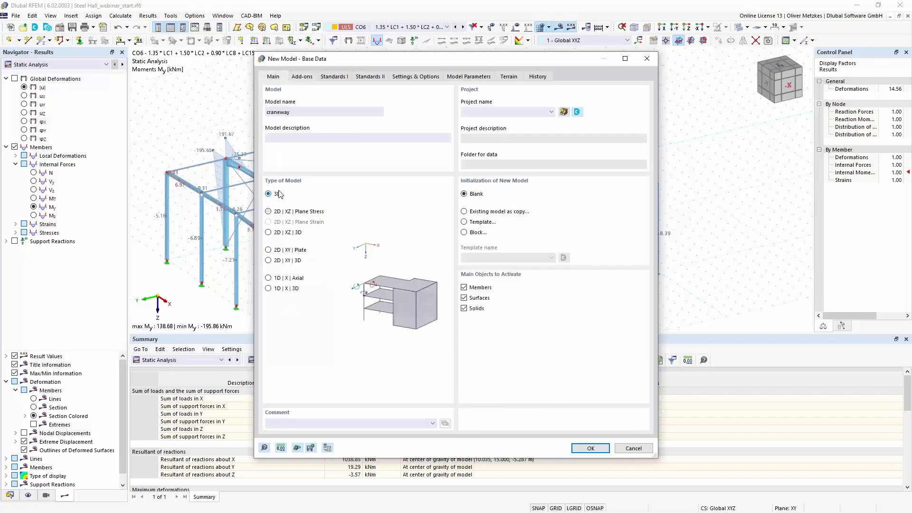
# - Activate the Torsional Warping (7 DOF) add-on and set the load combination standard group to EN 1990 | Cranes
pyautogui.click(303, 76)
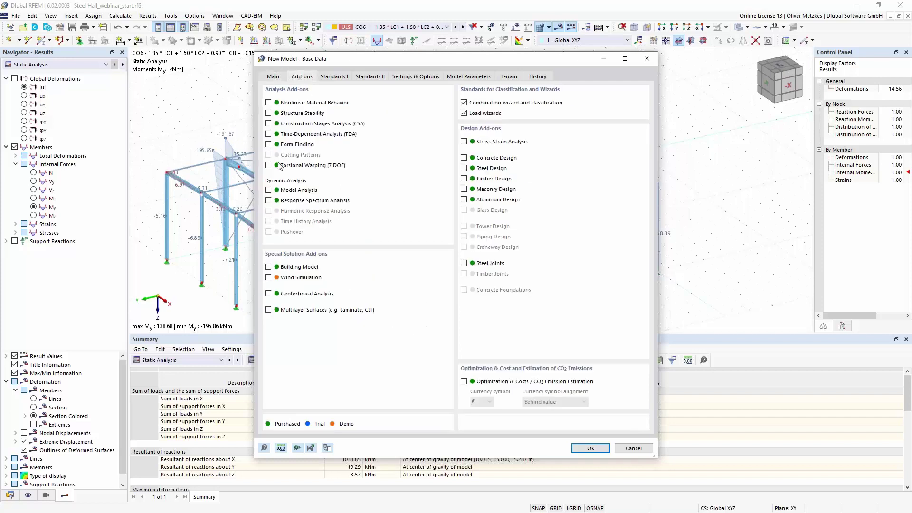
pyautogui.click(270, 165)
pyautogui.click(334, 77)
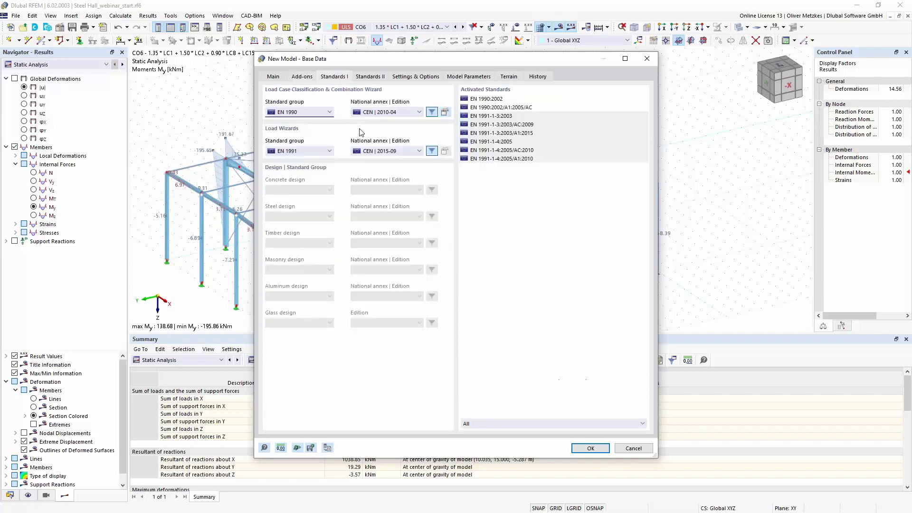
pyautogui.click(320, 113)
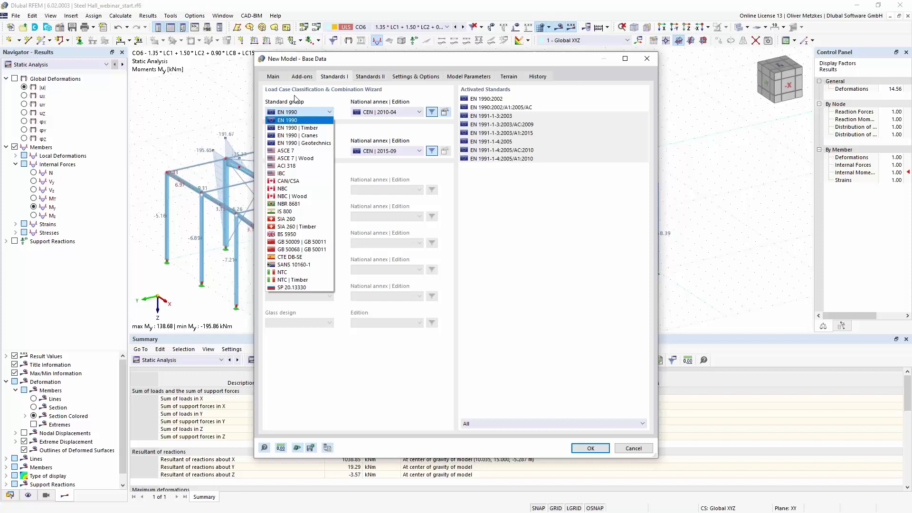
pyautogui.click(306, 135)
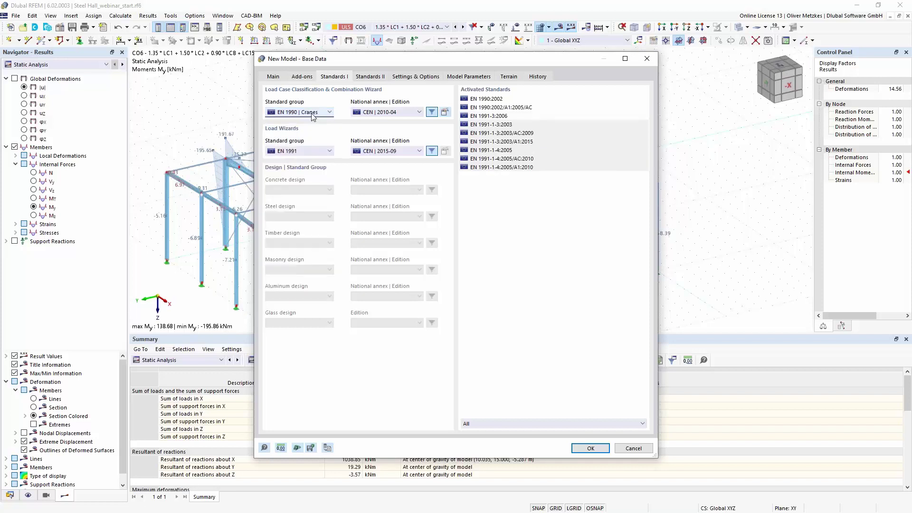
pyautogui.click(275, 77)
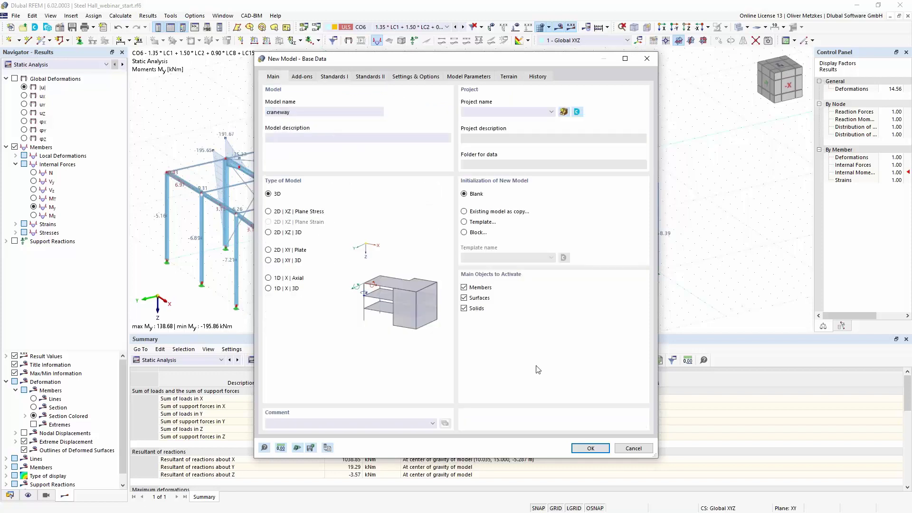
# - Create the craneway model and set up a new beam member with the HEB 300 section (DIN 1025-2:1995-11) in S235
pyautogui.click(584, 446)
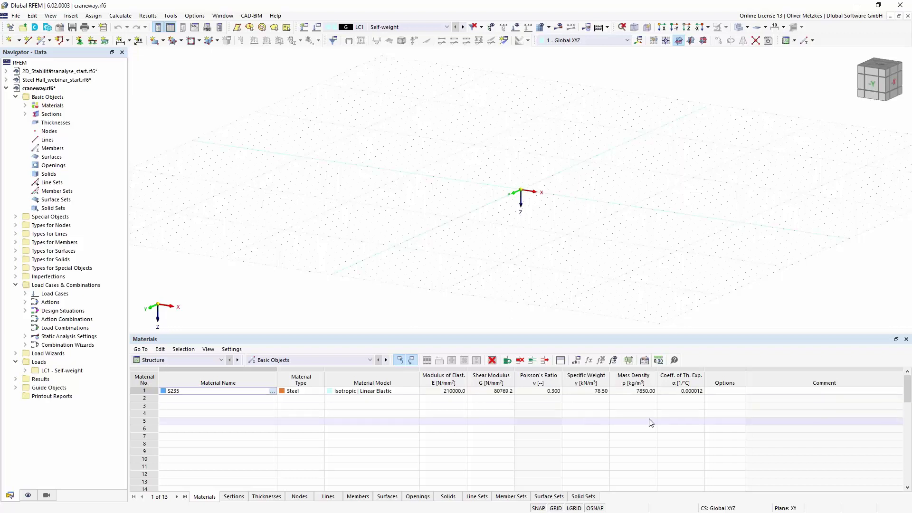
pyautogui.click(522, 208)
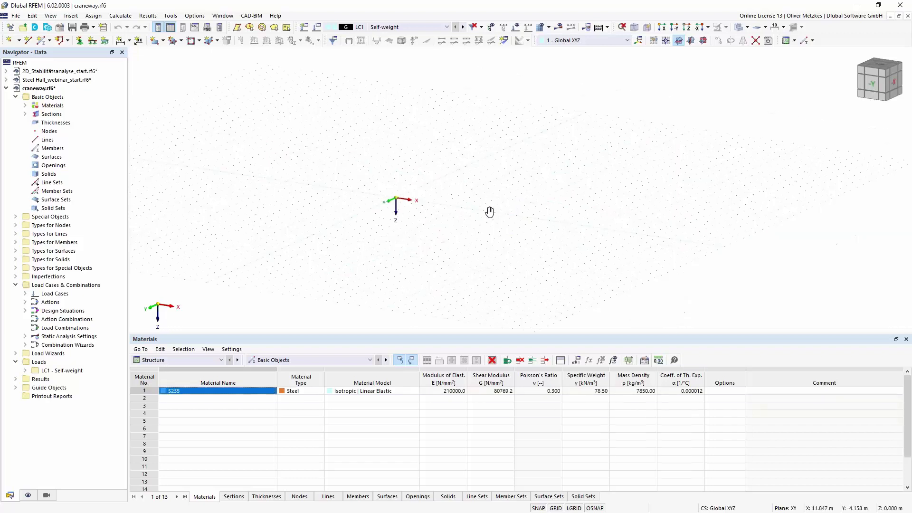
pyautogui.click(41, 42)
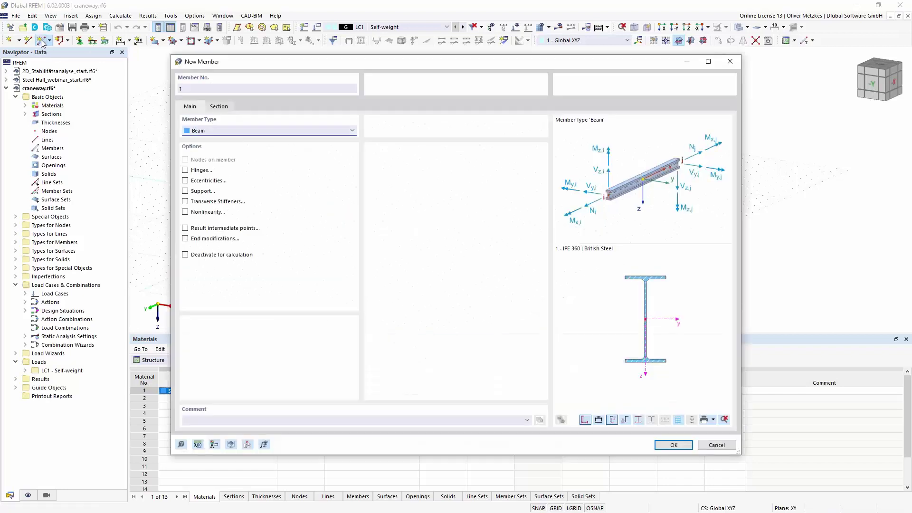
pyautogui.click(219, 107)
pyautogui.click(486, 340)
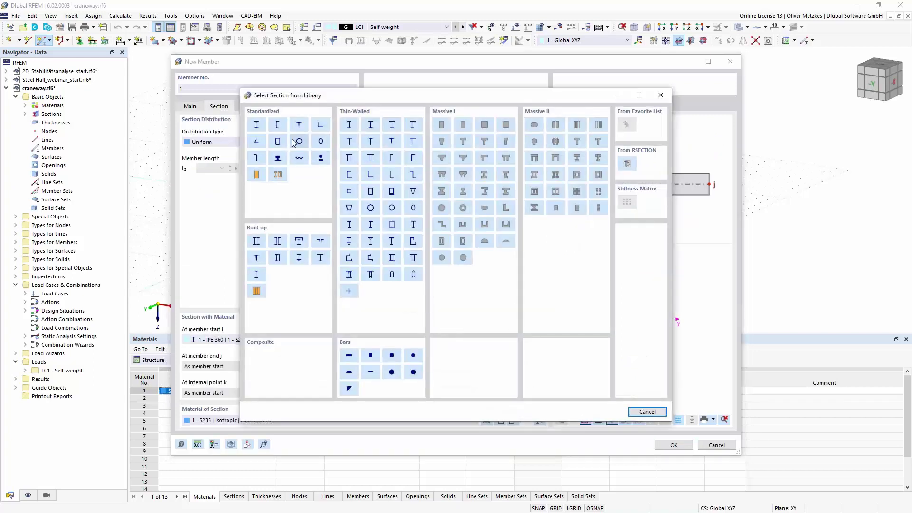
pyautogui.click(257, 125)
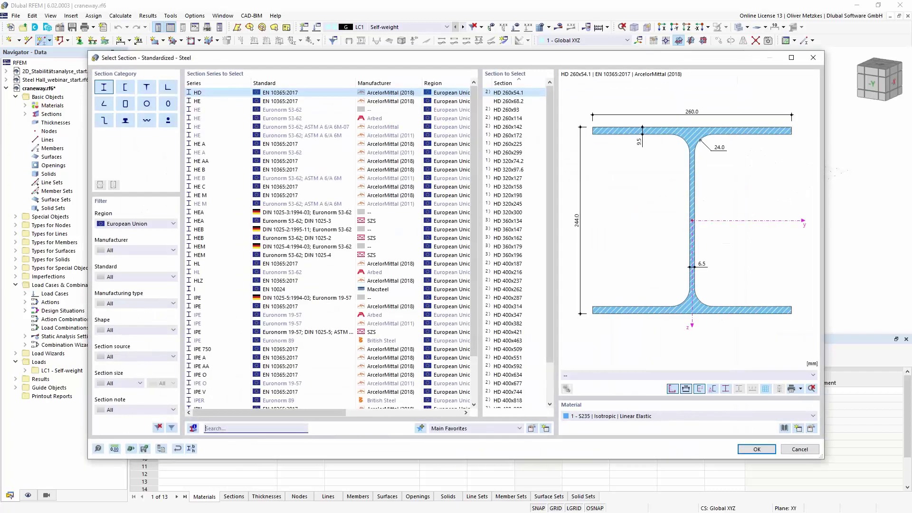
pyautogui.write('heb')
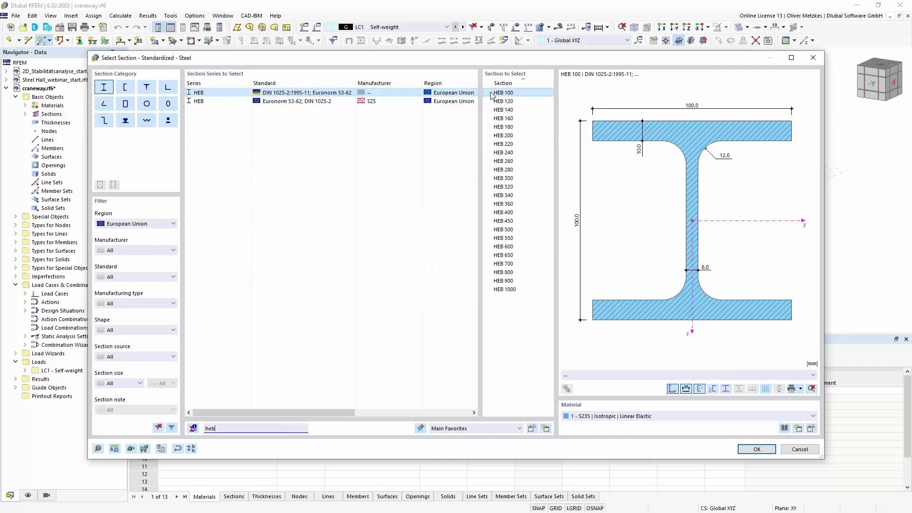
pyautogui.click(503, 178)
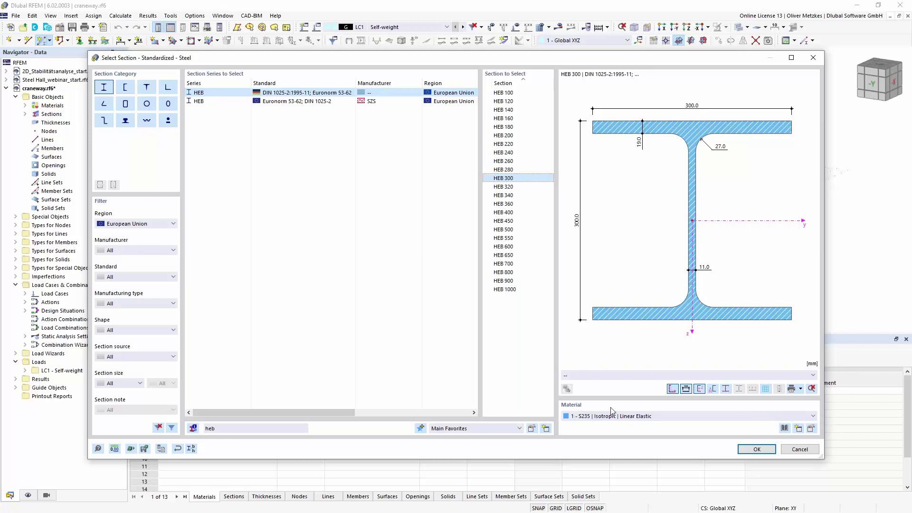
pyautogui.click(755, 450)
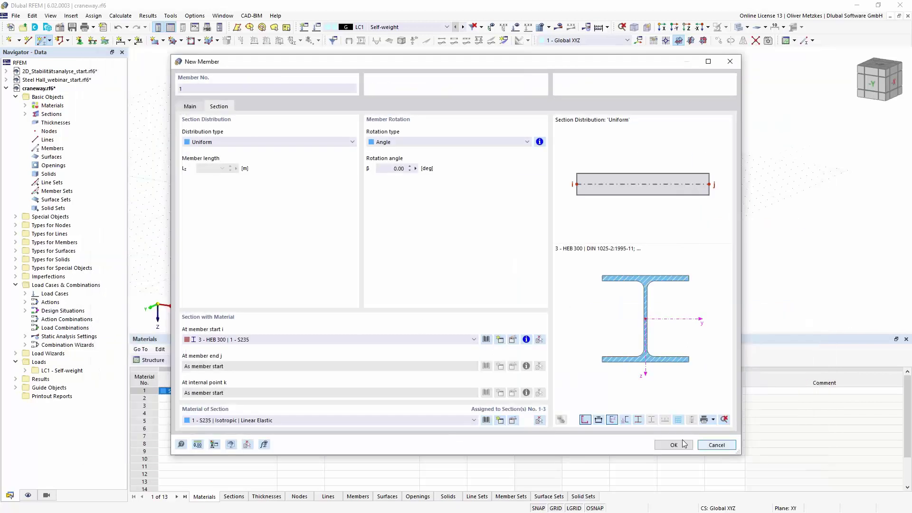
pyautogui.click(674, 445)
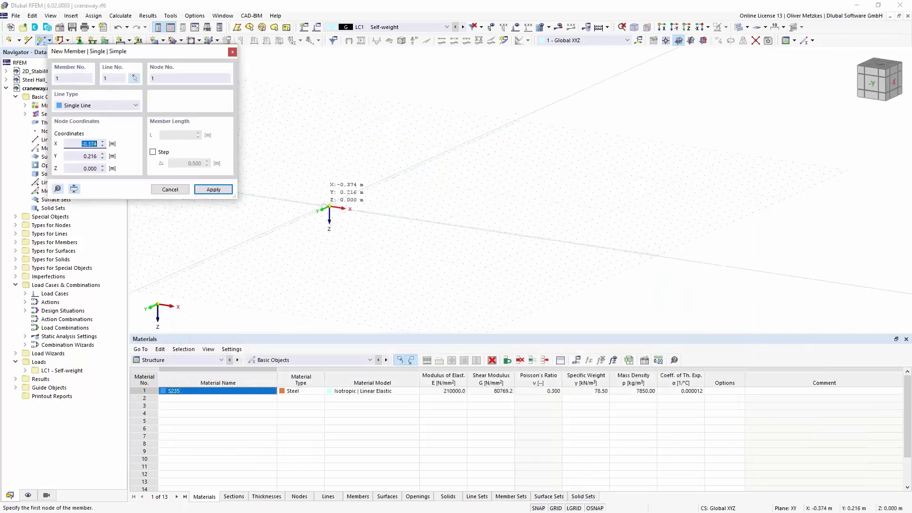
# - Place the beam along the X axis from the origin to X 12.000 m, Y 0.000 m, Z 0.000 m
pyautogui.click(329, 207)
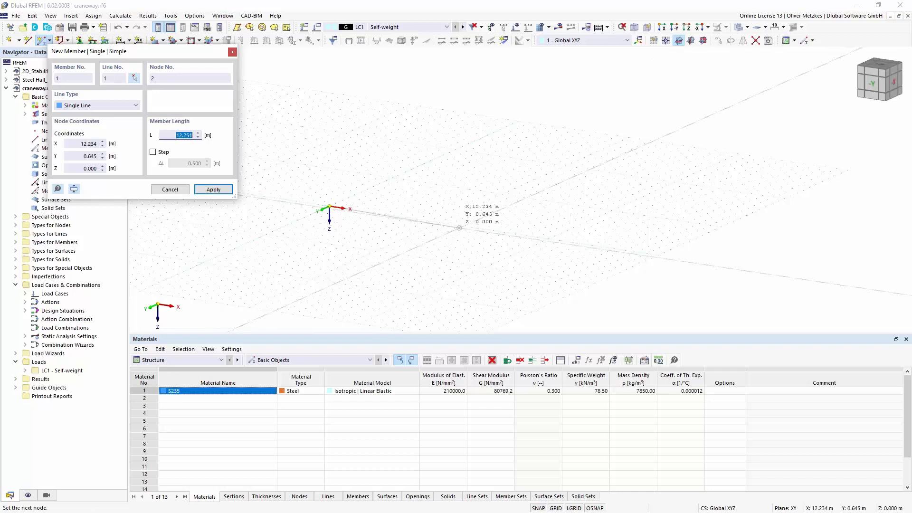
pyautogui.click(460, 226)
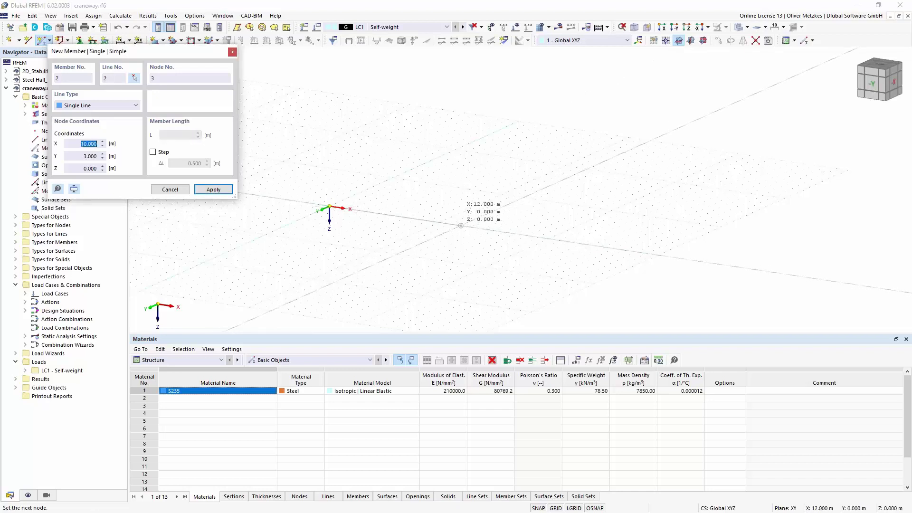
pyautogui.press('Escape')
pyautogui.press('Escape')
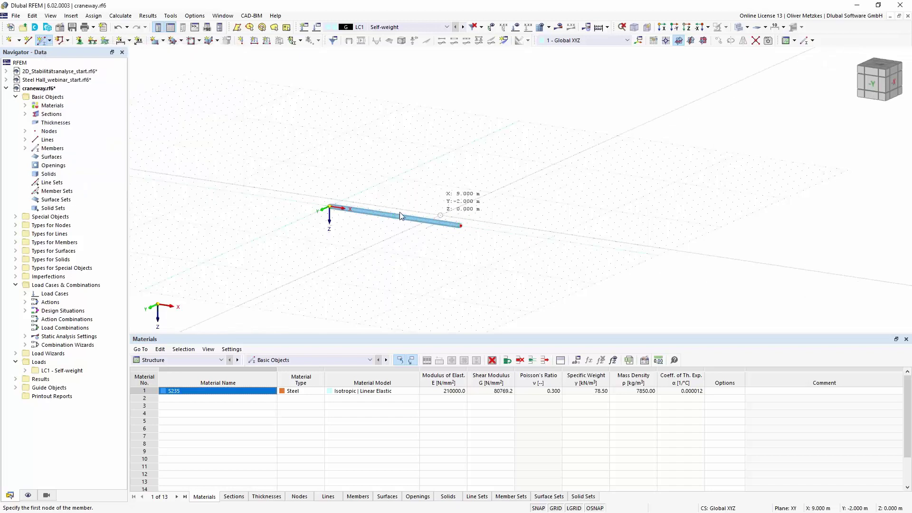
pyautogui.scroll(2, 401, 217)
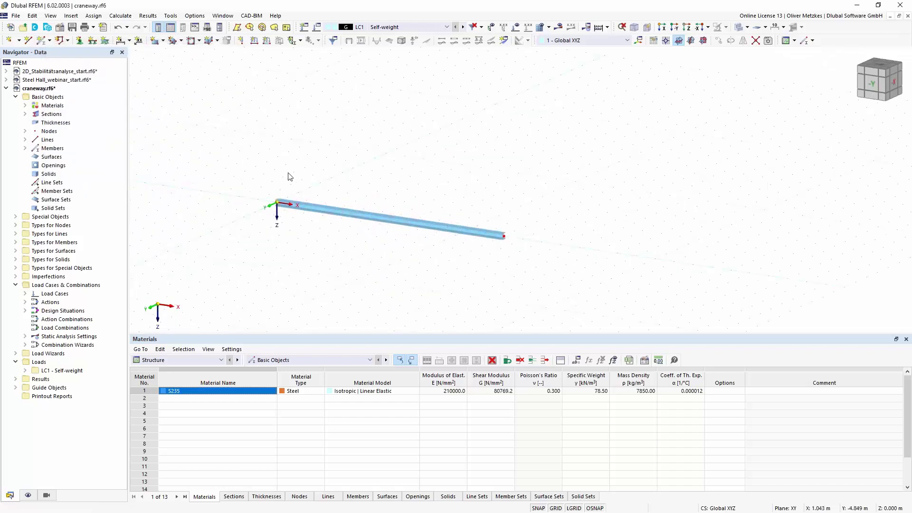
# - Define a nodal support fixing uX, uY, uZ and φX with φY and φZ free, and assign it to the beam's start node
pyautogui.click(79, 42)
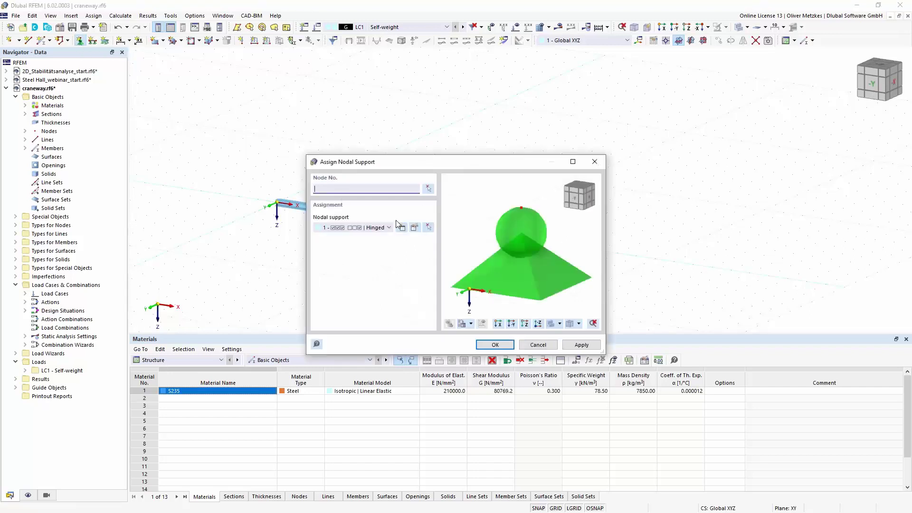
pyautogui.click(402, 228)
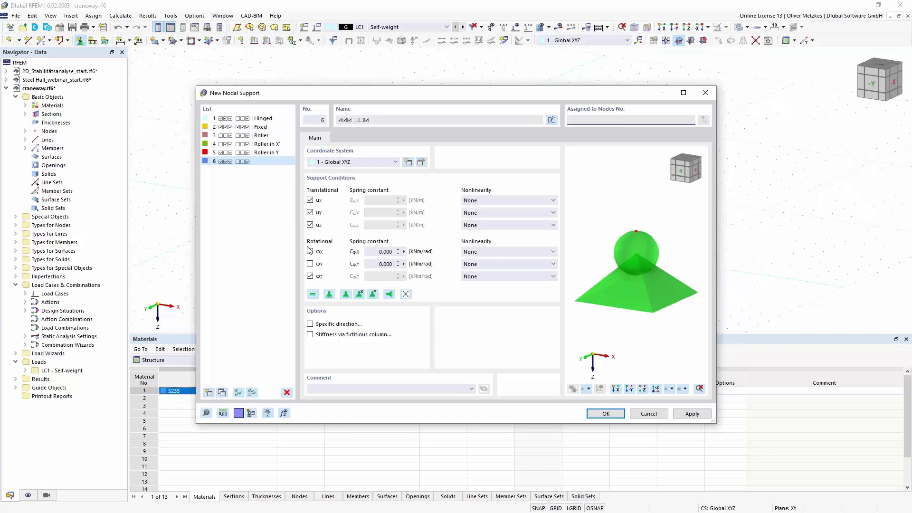
pyautogui.click(310, 252)
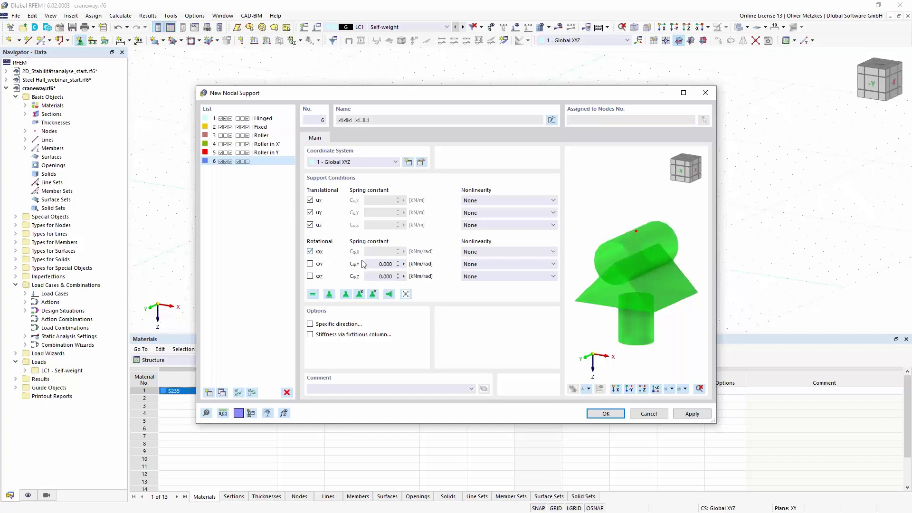
pyautogui.click(606, 414)
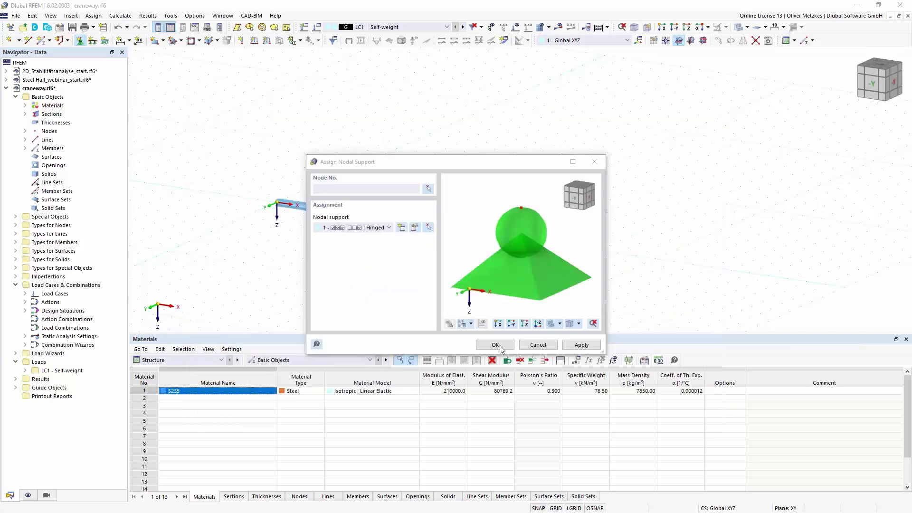
pyautogui.click(495, 345)
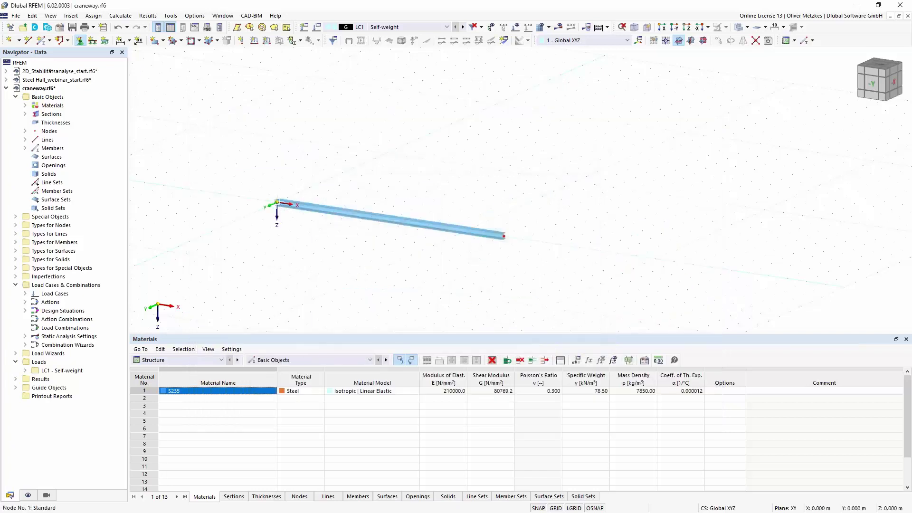
# - Define a second nodal support fixing uY, uZ and φX with uX, φY and φZ free, and assign it to the beam's end node
pyautogui.click(79, 41)
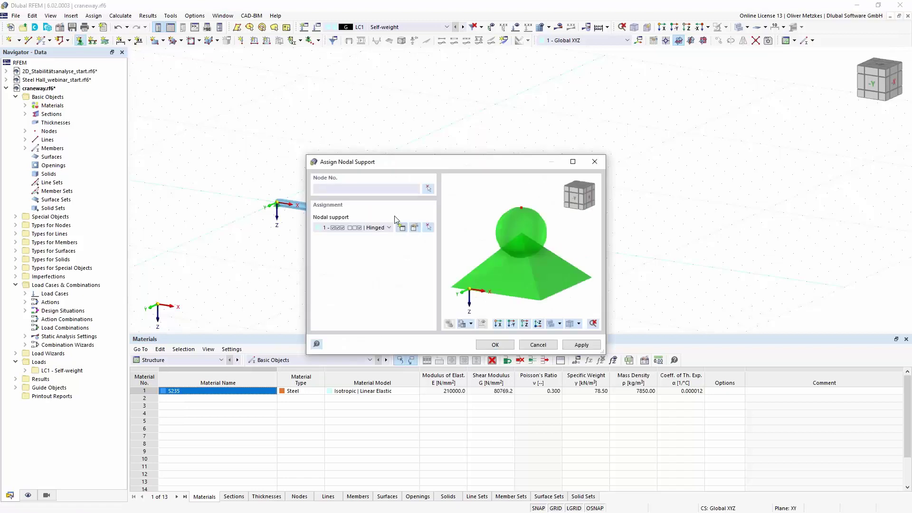
pyautogui.click(402, 227)
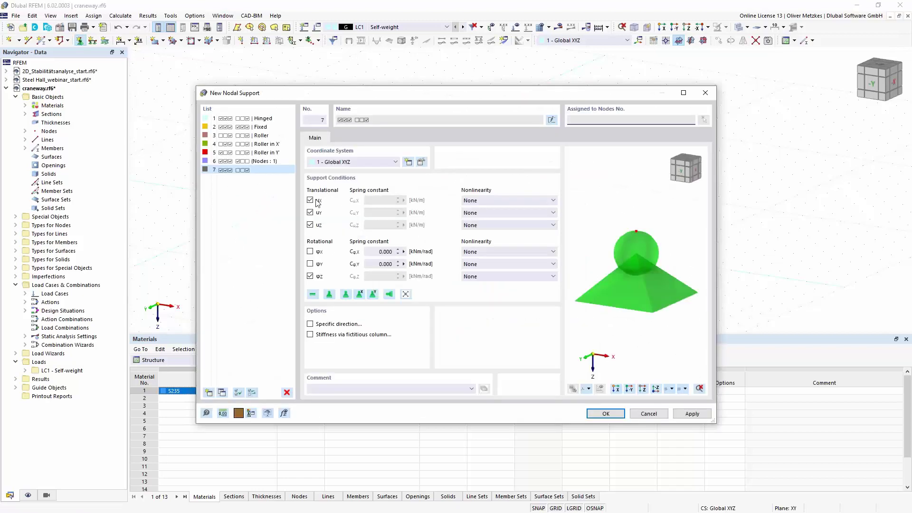
pyautogui.click(309, 200)
pyautogui.click(310, 251)
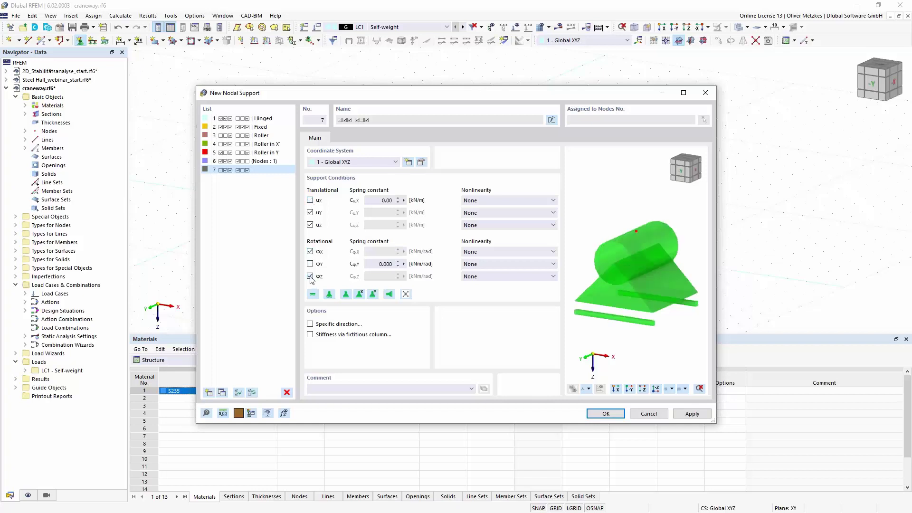
pyautogui.click(310, 276)
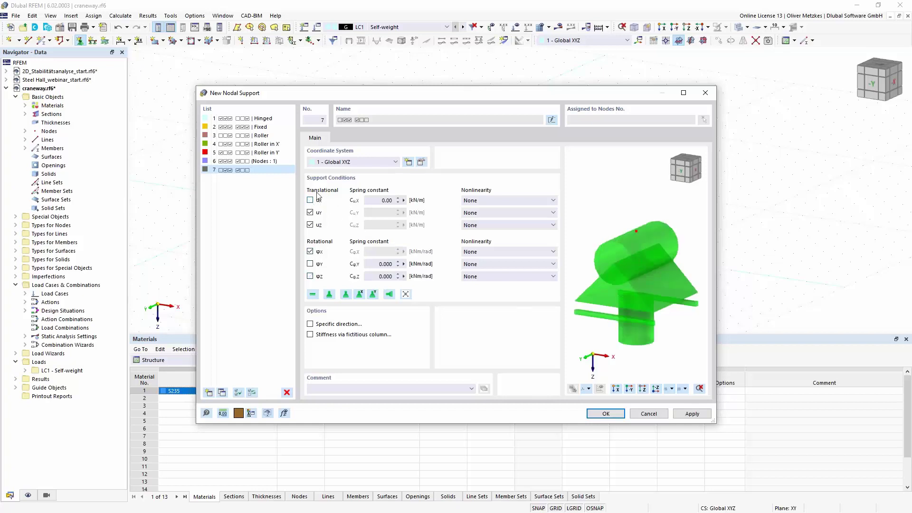
pyautogui.click(613, 416)
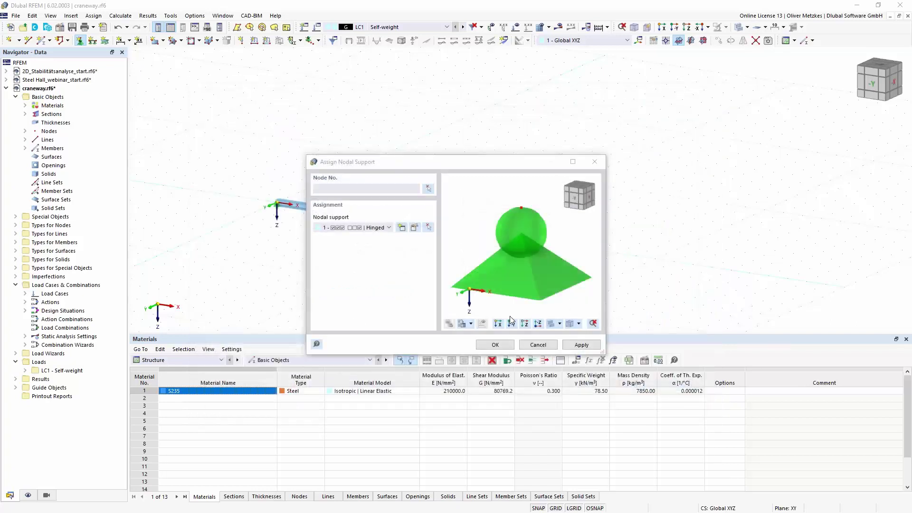
pyautogui.click(496, 345)
pyautogui.click(504, 237)
pyautogui.press('Escape')
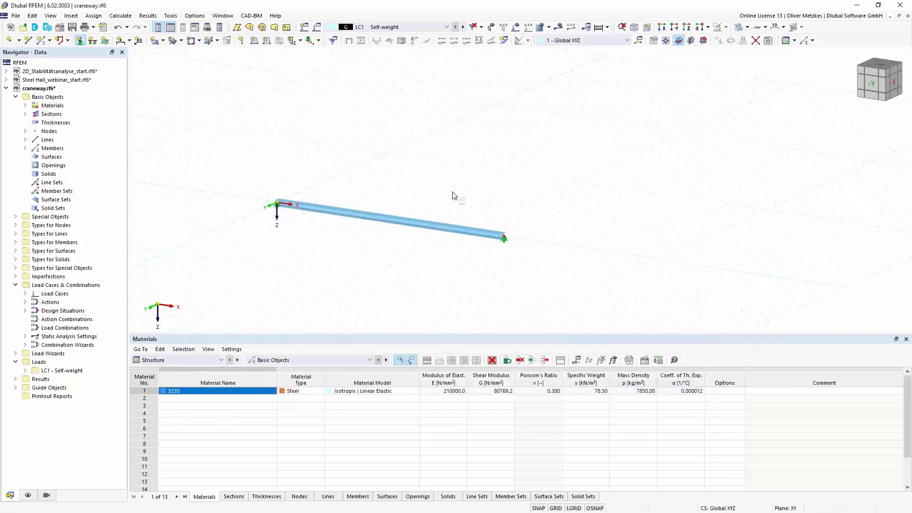
# - Add one intermediate 'On Member' node to the beam without dividing it, and give it the same nodal support as the end node
pyautogui.scroll(2, 426, 207)
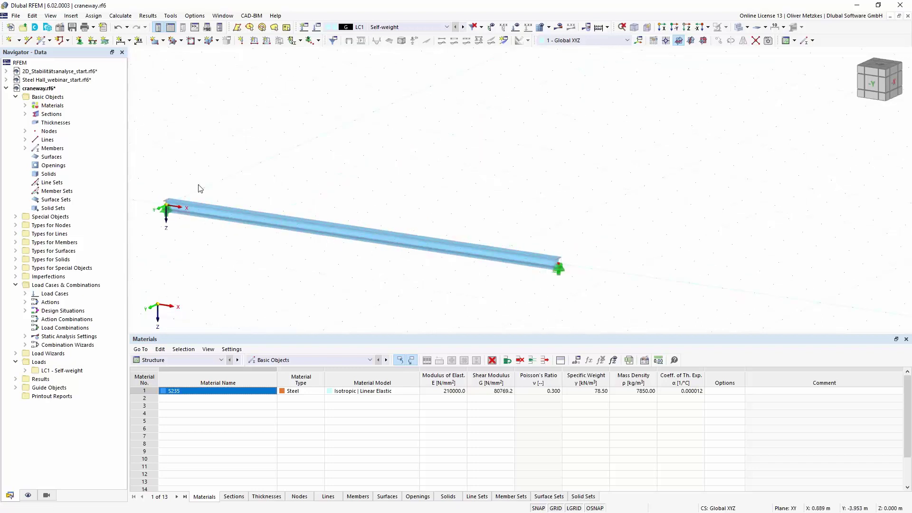
pyautogui.rightClick(393, 238)
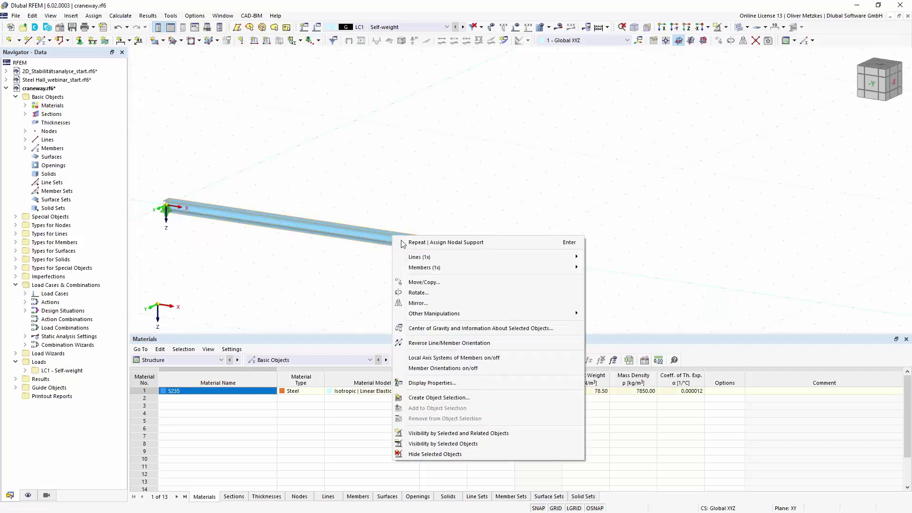
pyautogui.moveTo(460, 264)
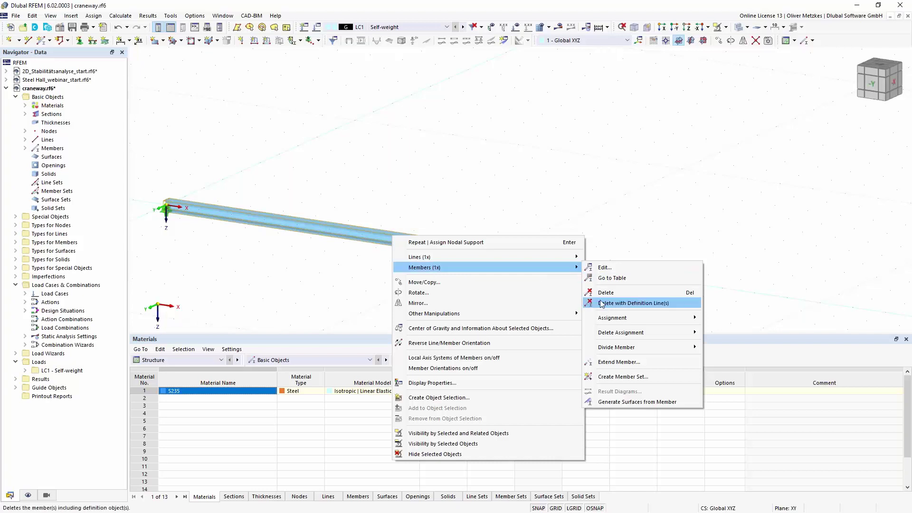
pyautogui.moveTo(637, 348)
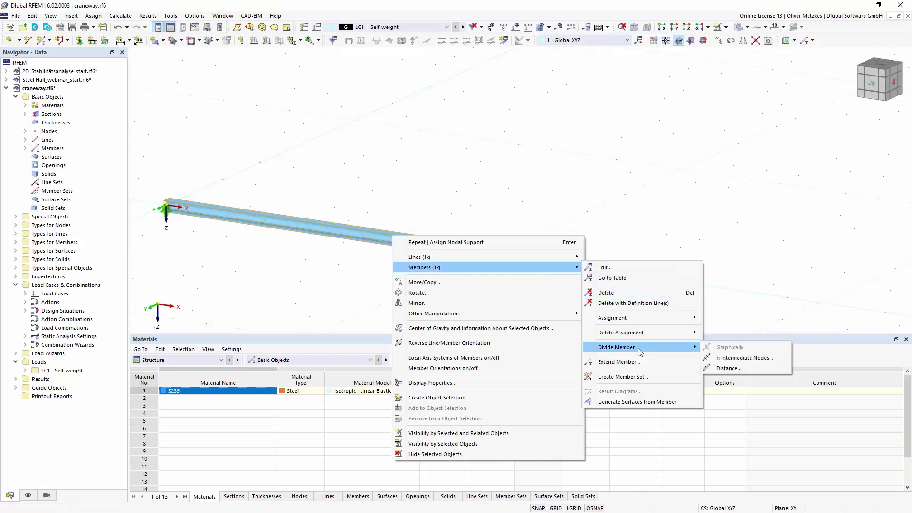
pyautogui.click(744, 359)
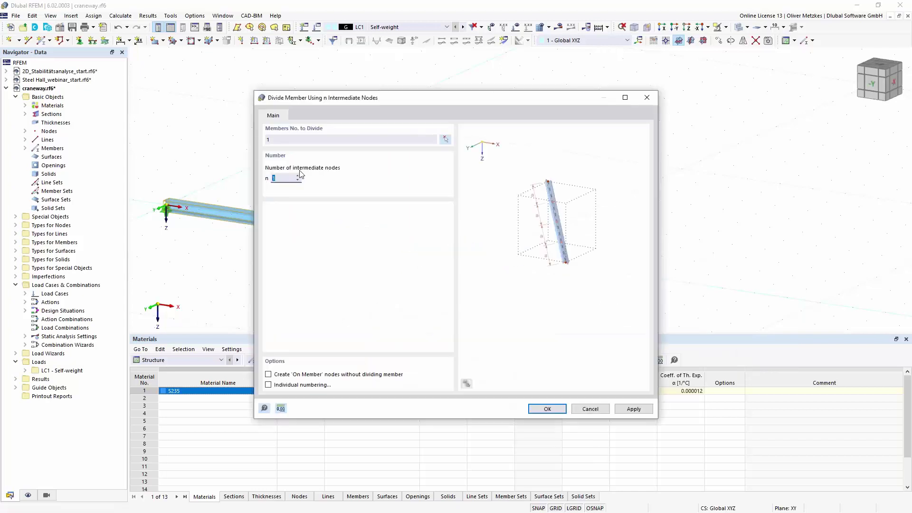
pyautogui.click(289, 179)
pyautogui.click(269, 375)
pyautogui.click(544, 407)
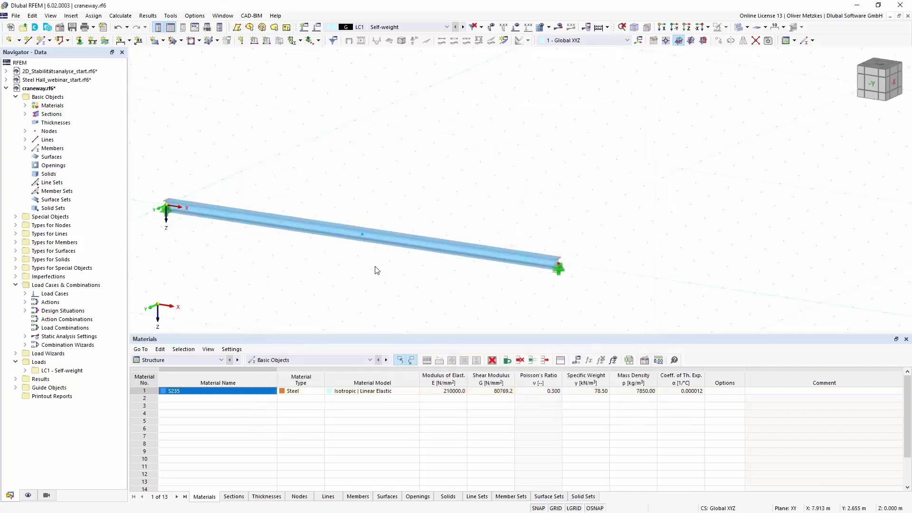
pyautogui.click(559, 268)
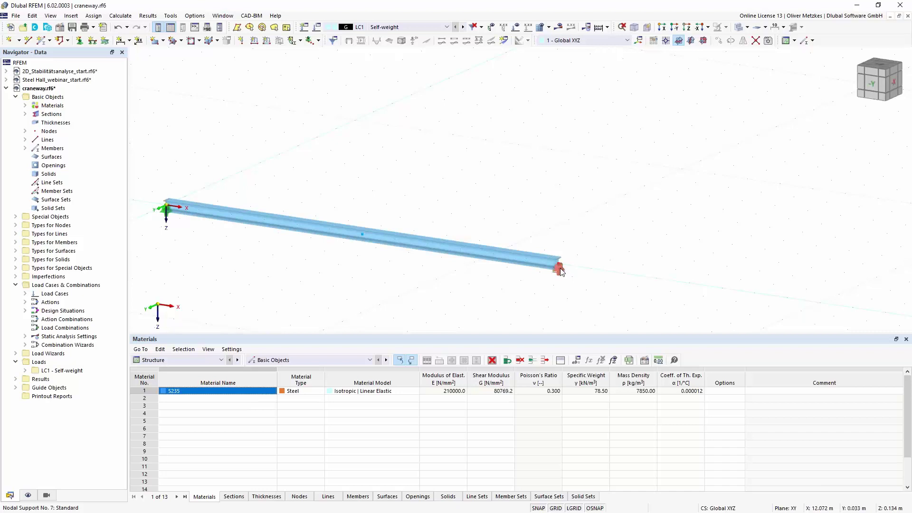
pyautogui.click(362, 239)
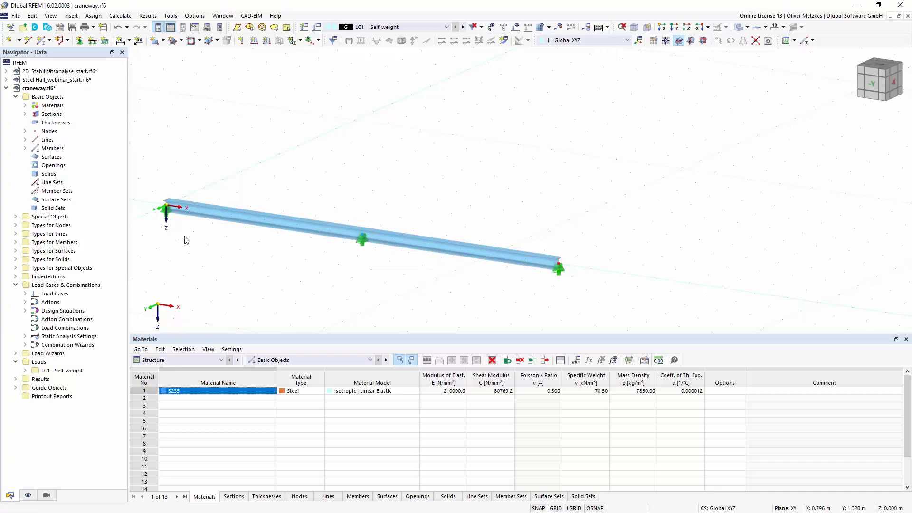
# - Open the nodal support definition of the beam's start node and review its support conditions
pyautogui.moveTo(248, 244); pyautogui.dragTo(252, 251, button='middle')
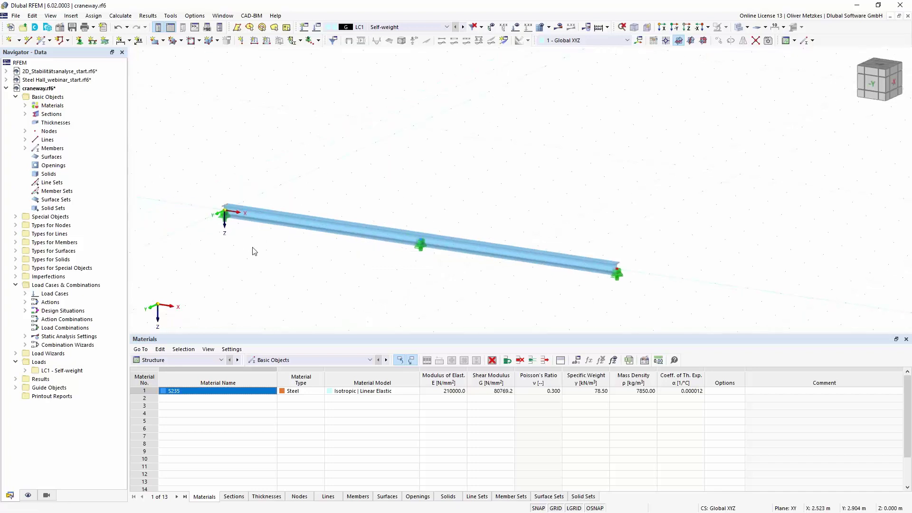
pyautogui.doubleClick(226, 217)
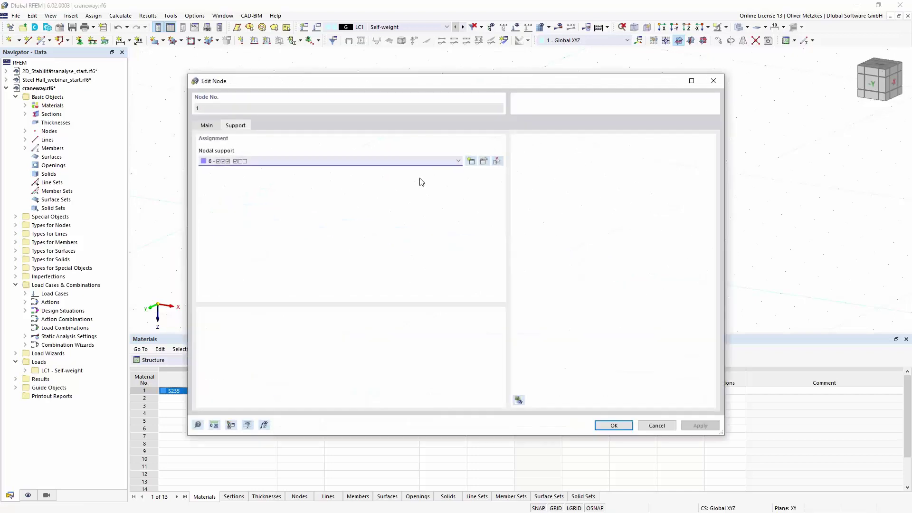
pyautogui.click(484, 161)
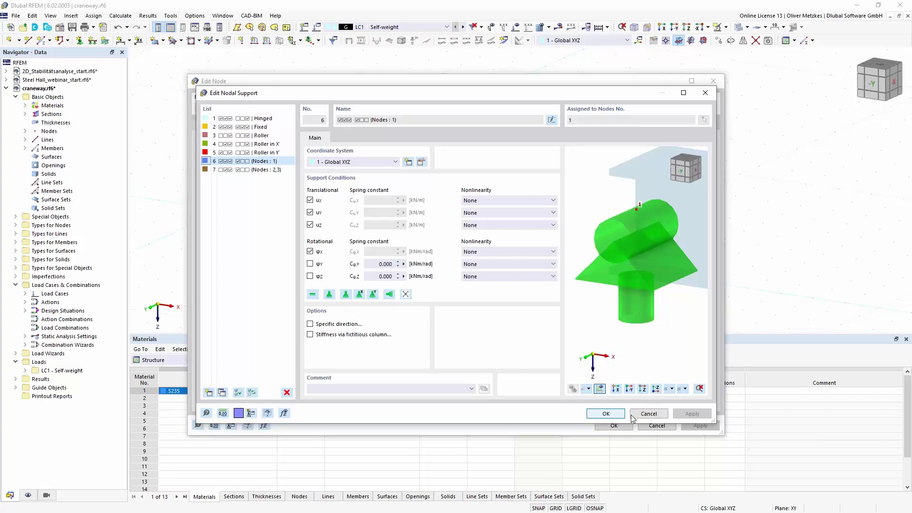
# - Close the start node's support and node definitions without applying changes
pyautogui.click(649, 414)
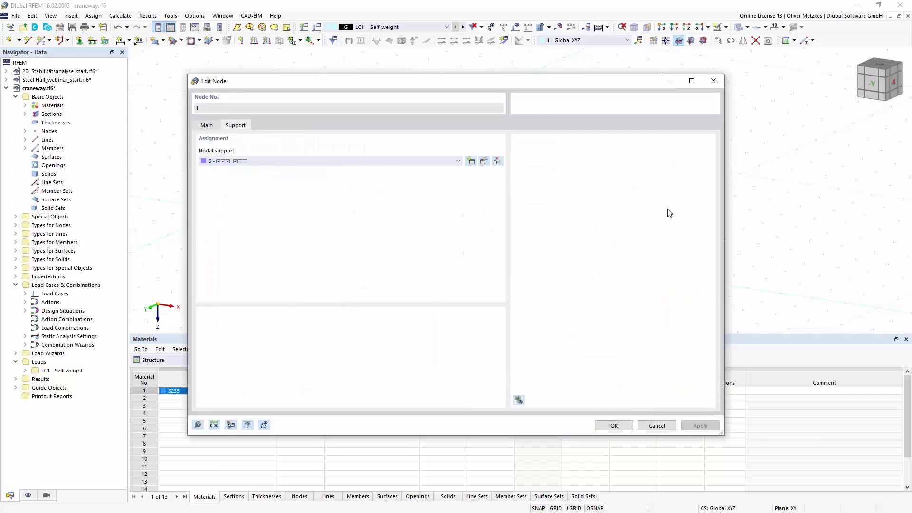
pyautogui.click(657, 426)
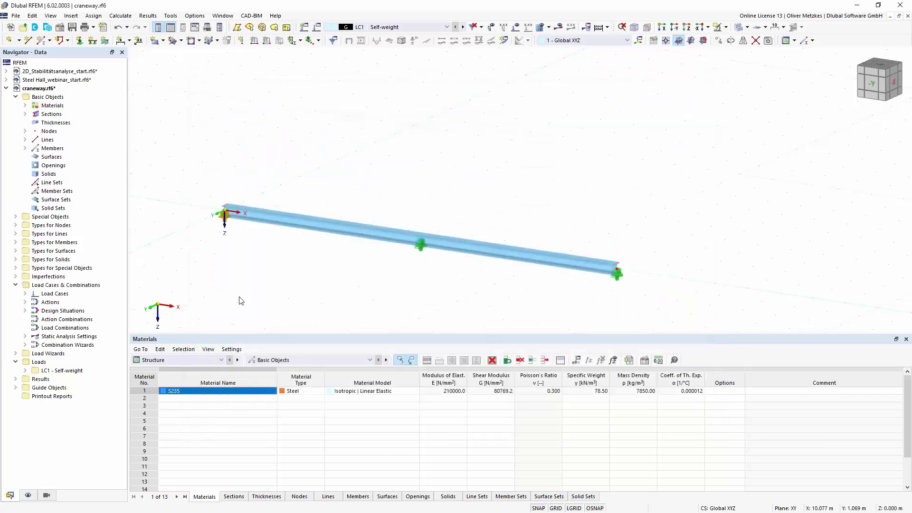
# - Enable transverse stiffeners for the HEB 300 beam and start a new stiffener definition for it
pyautogui.doubleClick(280, 220)
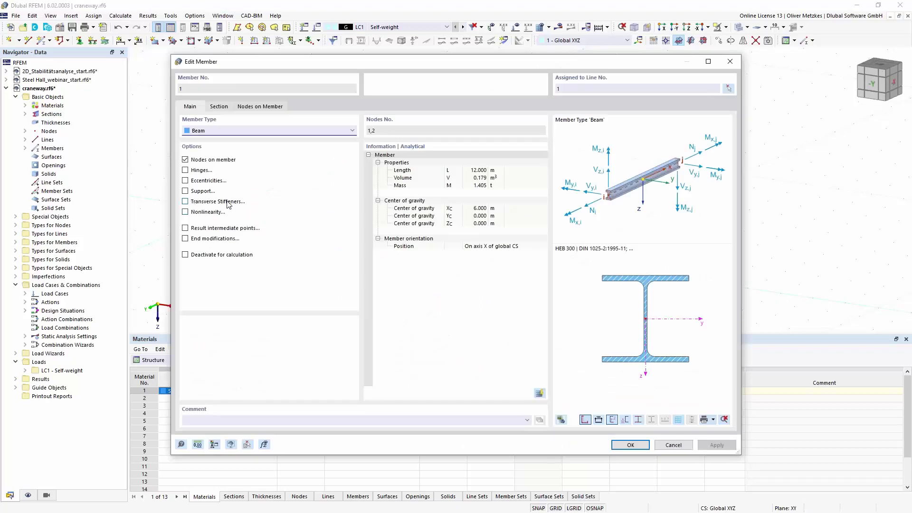
pyautogui.click(194, 205)
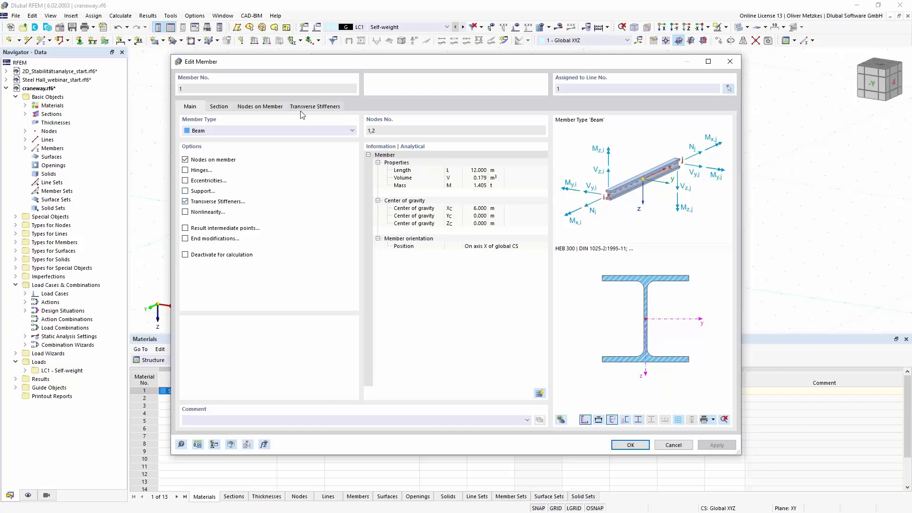
pyautogui.click(307, 108)
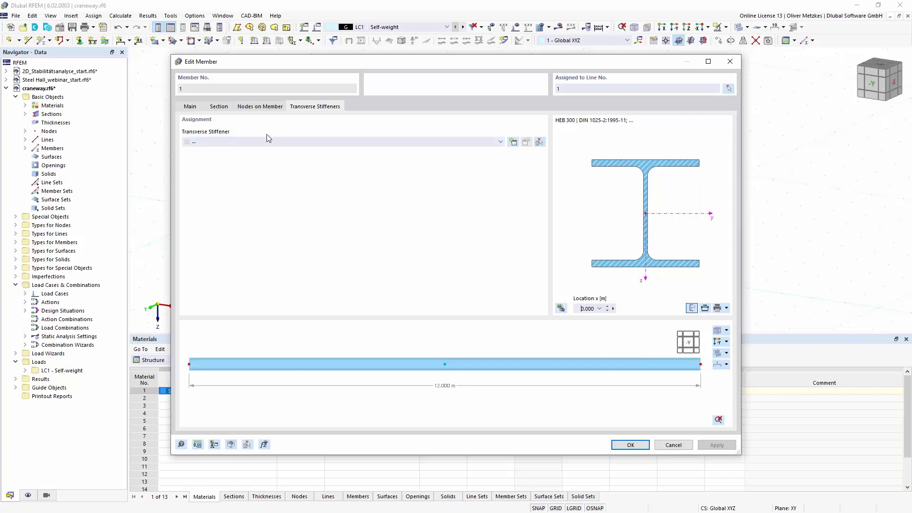
pyautogui.click(514, 143)
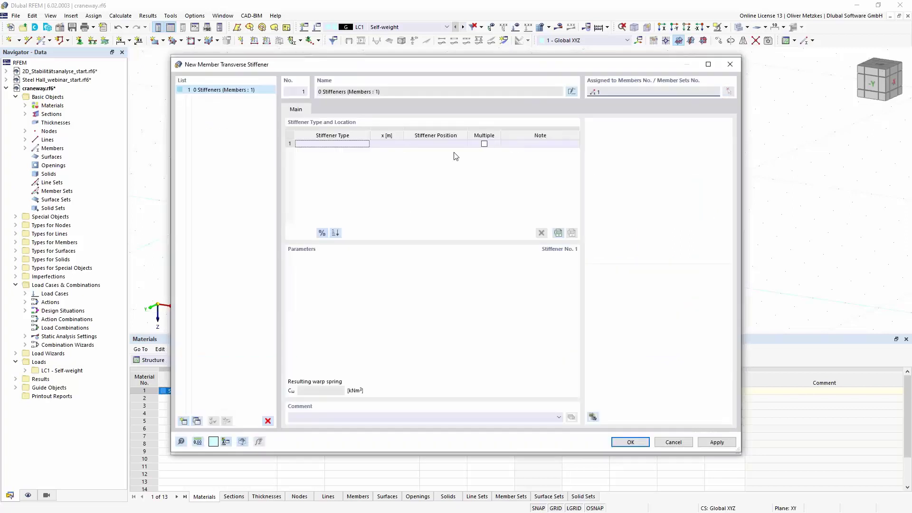
# - Add a warping restraint stiffener at x = 0.000 m, keeping the full warping restraint type
pyautogui.click(362, 148)
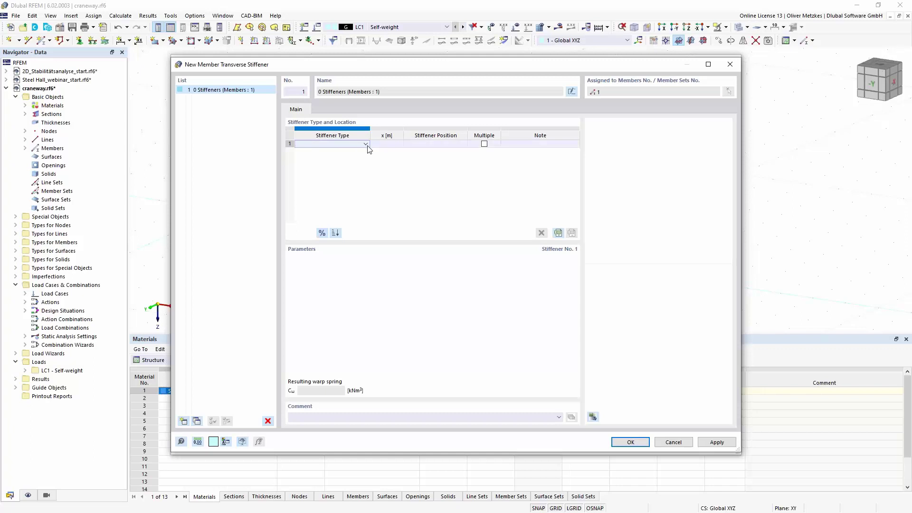
pyautogui.click(365, 144)
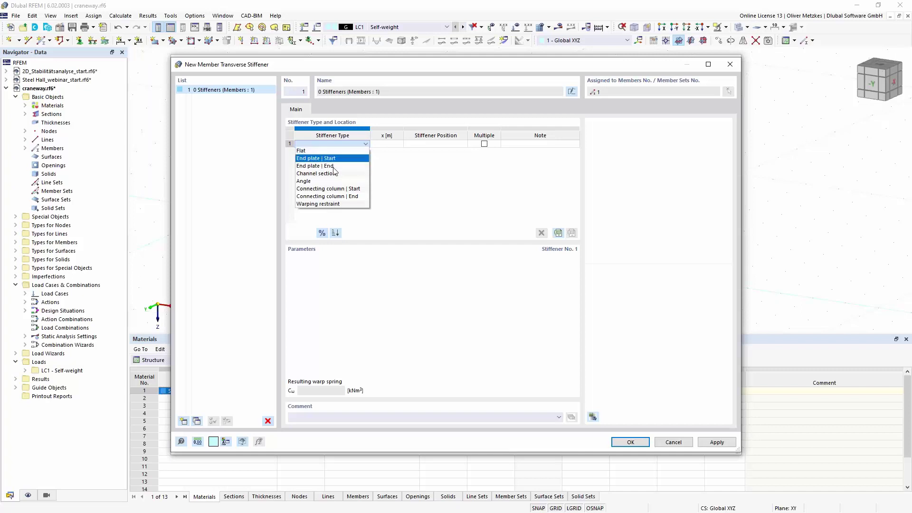
pyautogui.click(318, 204)
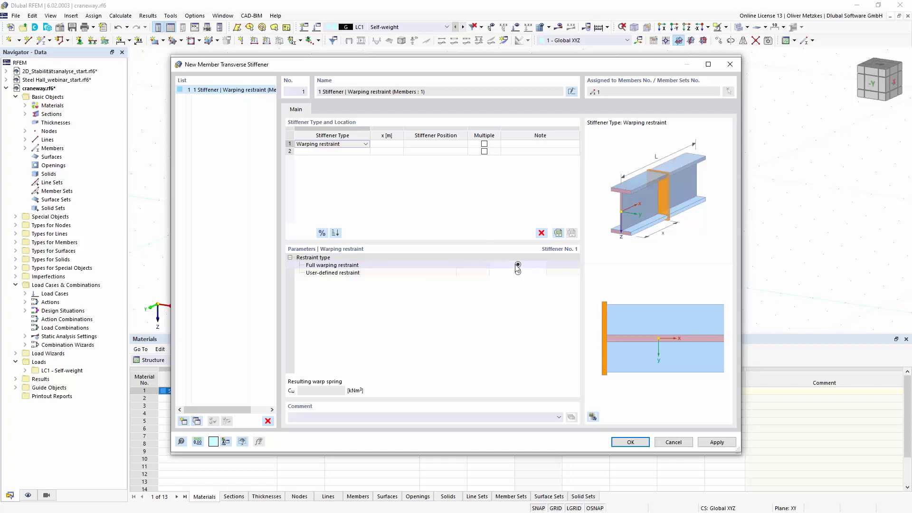
pyautogui.press('Tab')
pyautogui.press('Tab')
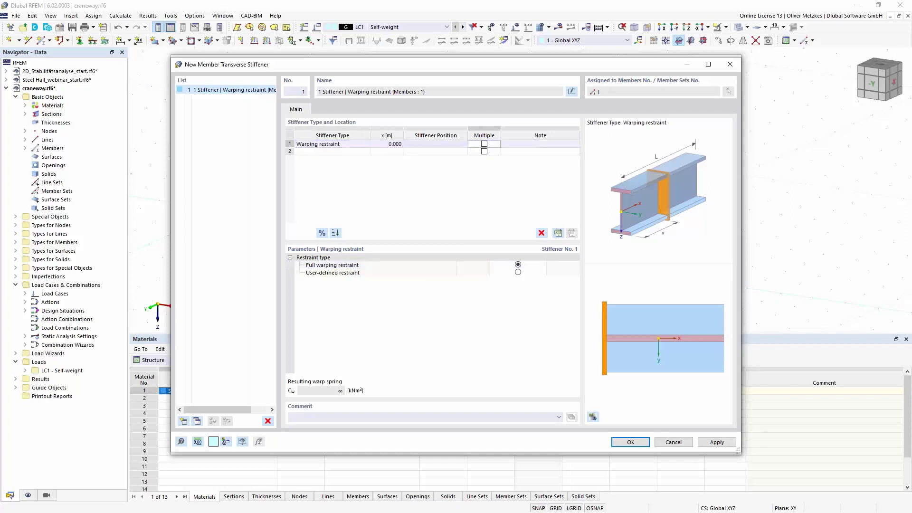
# - Add a second warping restraint stiffener, switch the locations to percent and place it at 100 %
pyautogui.click(339, 151)
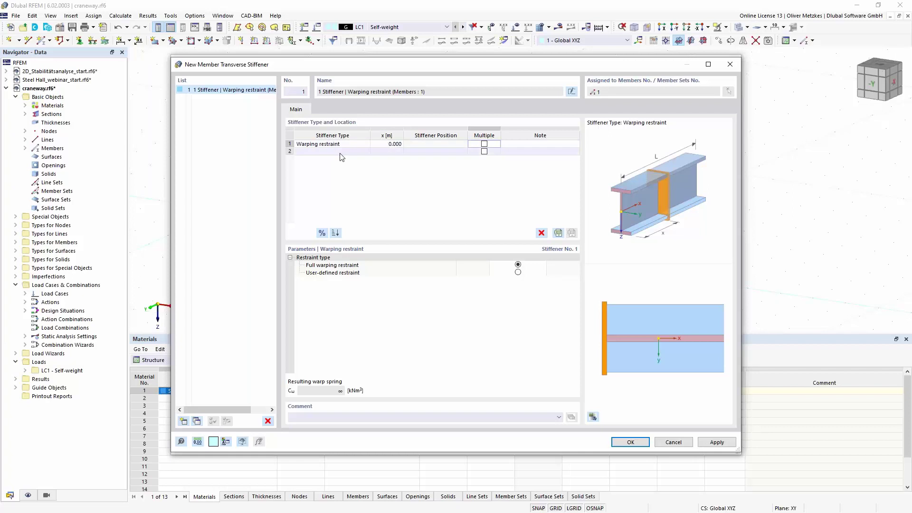
pyautogui.click(341, 152)
pyautogui.click(339, 212)
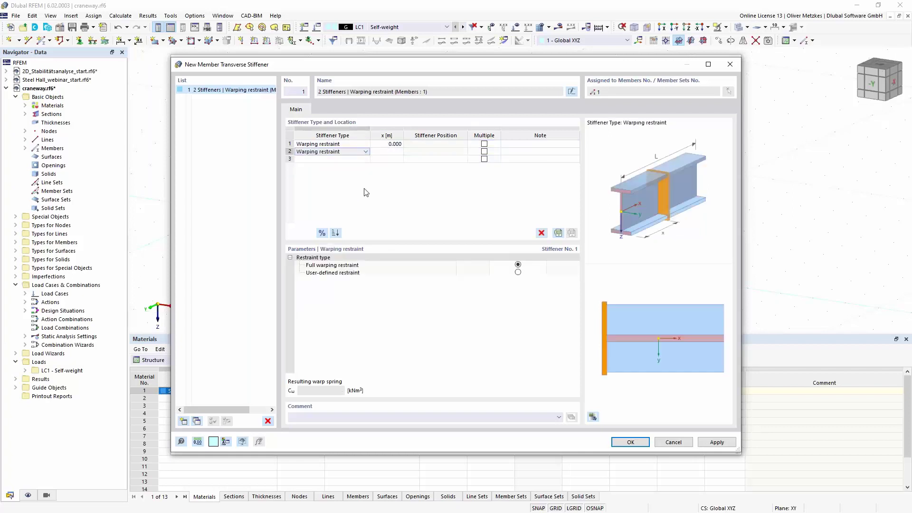
pyautogui.click(392, 151)
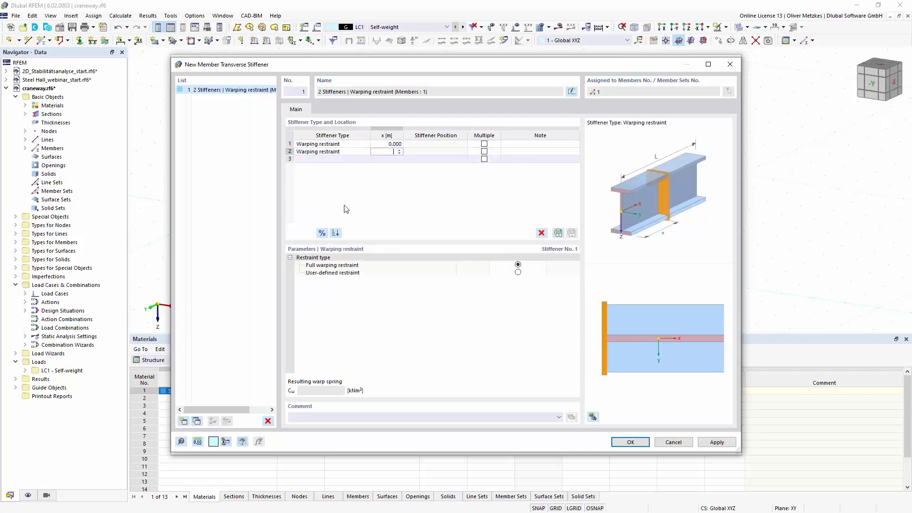
pyautogui.click(323, 234)
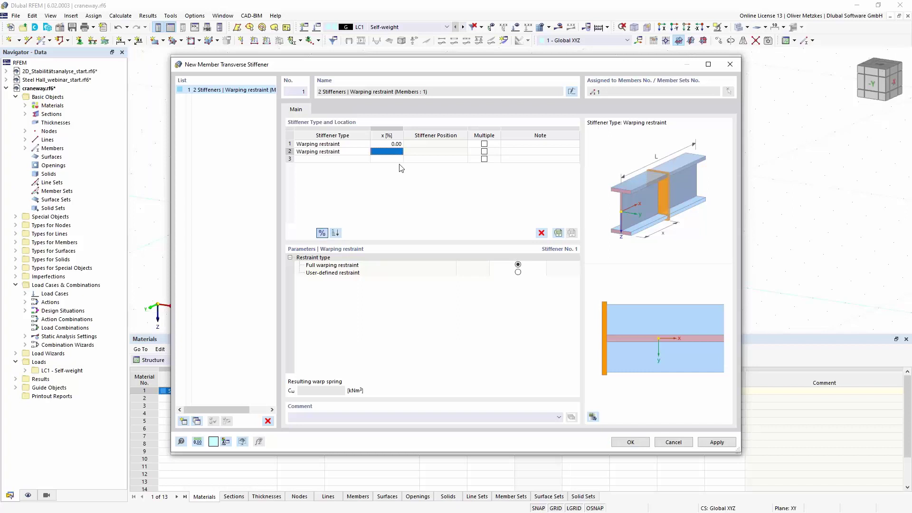
pyautogui.write('100')
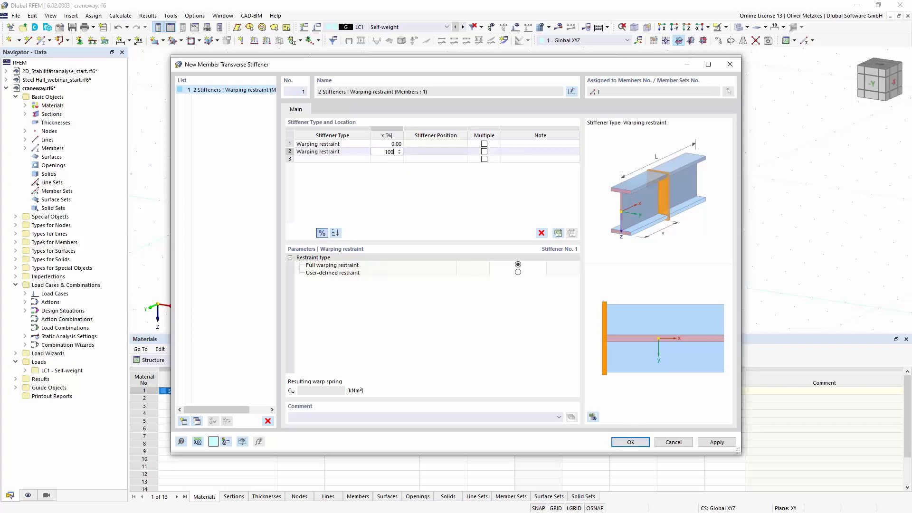
pyautogui.press('Tab')
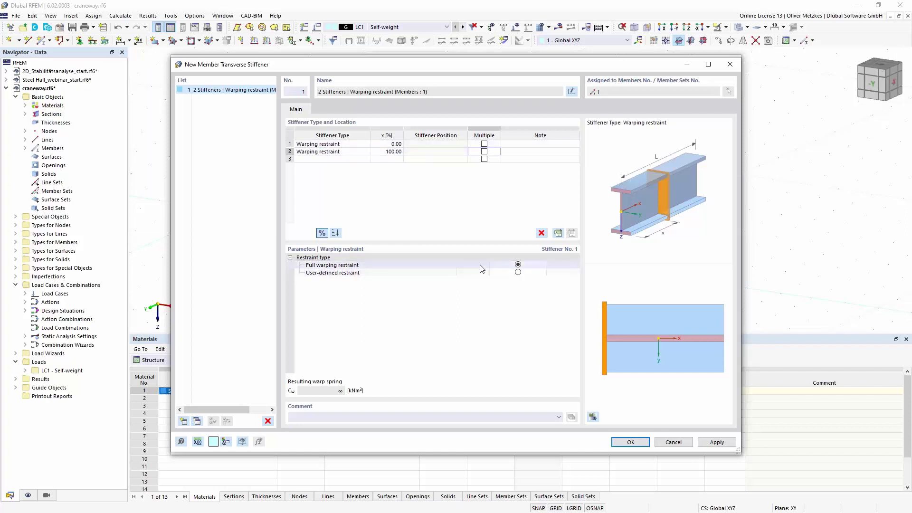
# - Add a double-sided flat stiffener as the third entry, located at 50 % of the beam length
pyautogui.click(360, 159)
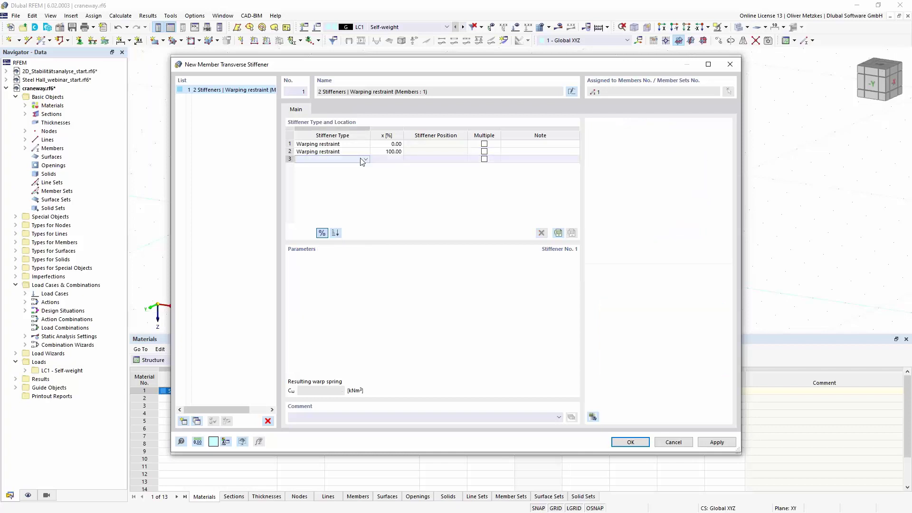
pyautogui.click(362, 159)
pyautogui.click(354, 167)
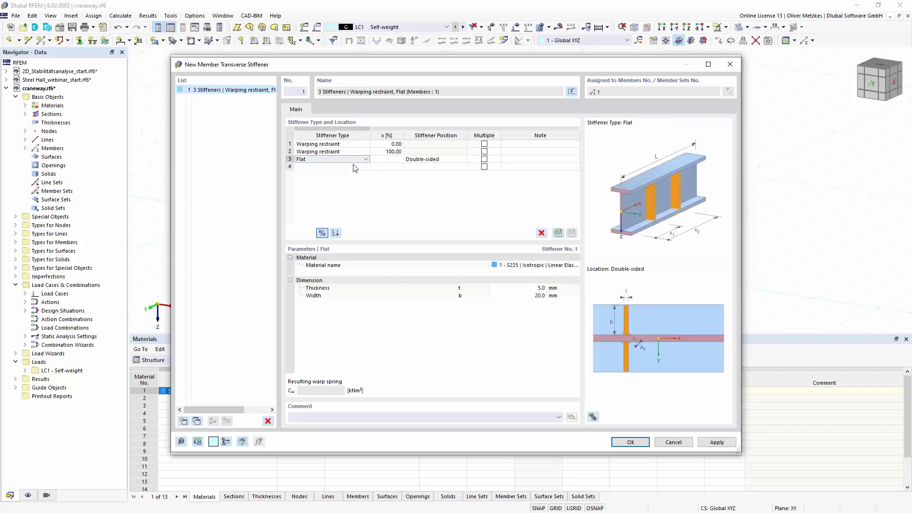
pyautogui.click(384, 159)
pyautogui.write('5')
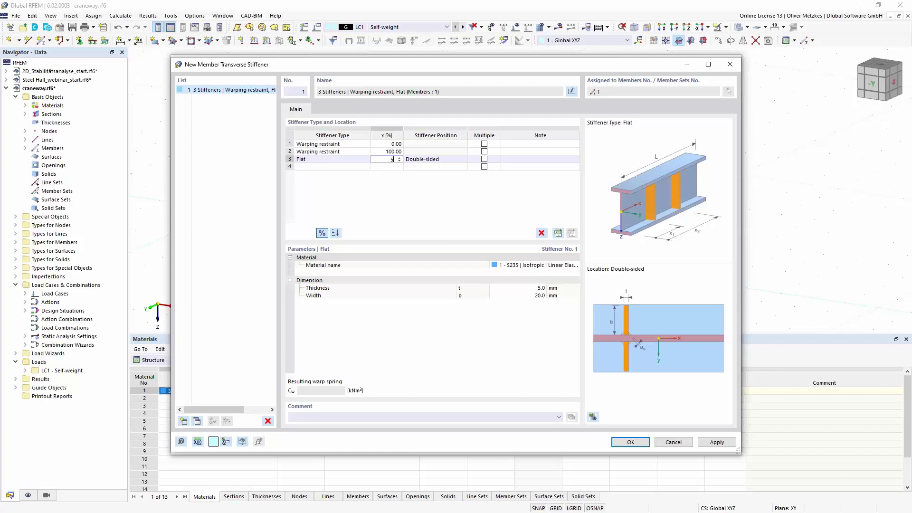
pyautogui.write('0')
pyautogui.press('Tab')
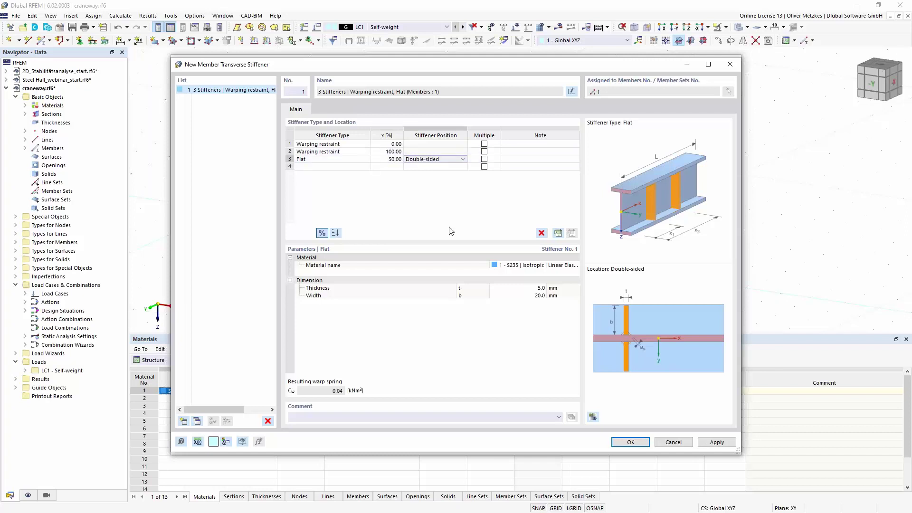
# - Set the flat stiffener's thickness to 20 mm and width to 120 mm, and accept the stiffener and member definitions
pyautogui.click(518, 288)
pyautogui.write('20')
pyautogui.press('Tab')
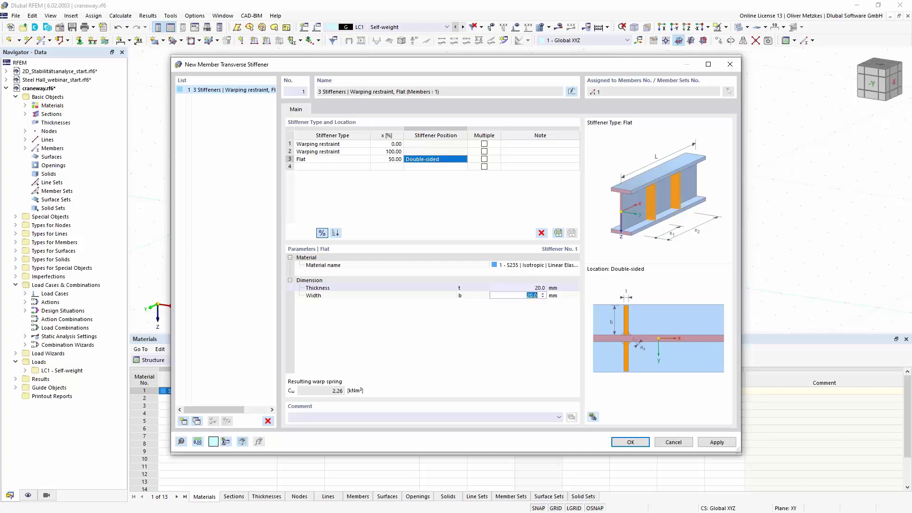
pyautogui.write('120')
pyautogui.press('Return')
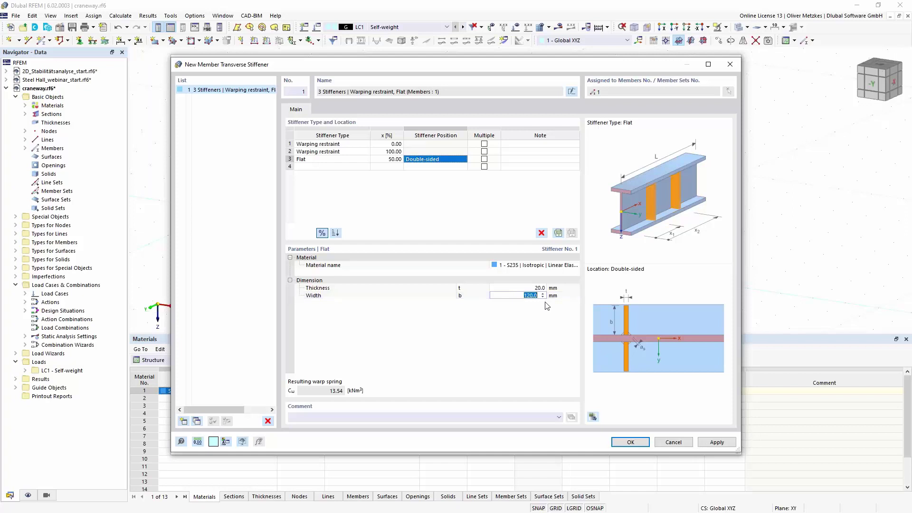
pyautogui.click(513, 320)
pyautogui.click(631, 442)
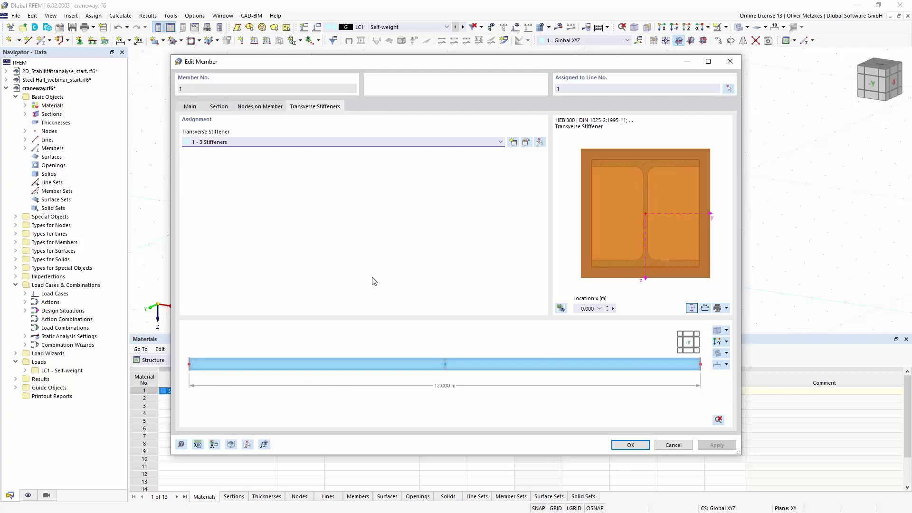
pyautogui.click(631, 445)
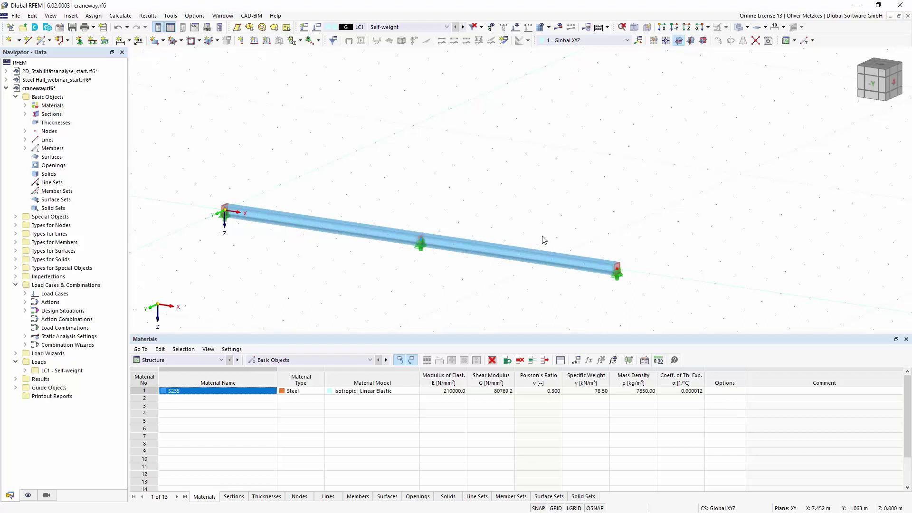
pyautogui.scroll(4, 609, 260)
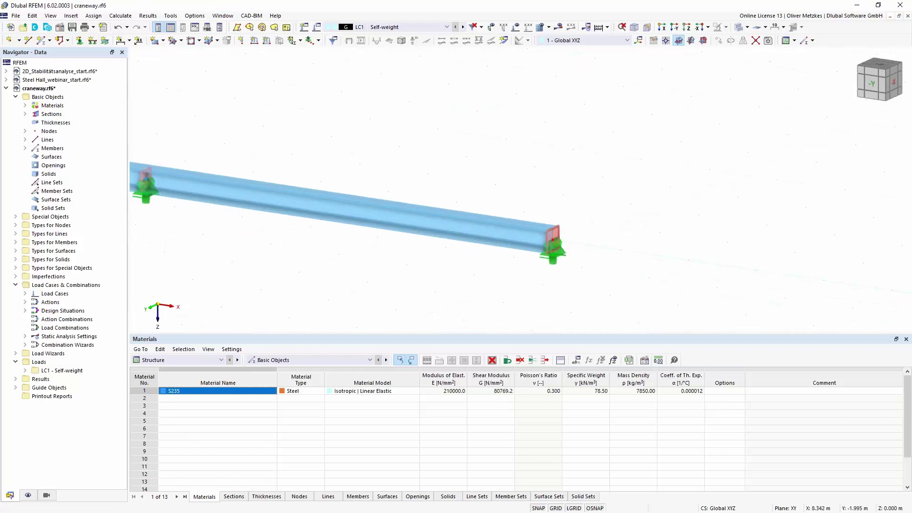
pyautogui.moveTo(454, 166); pyautogui.dragTo(712, 147, button='middle')
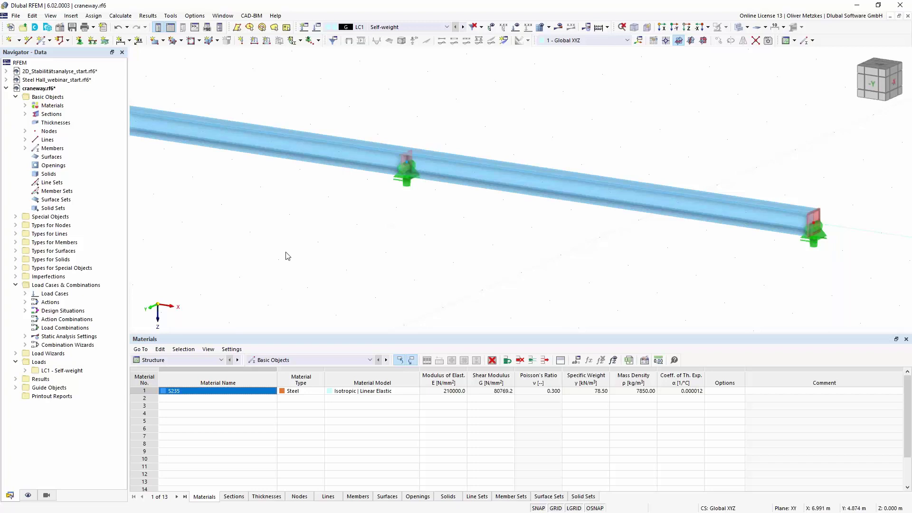
pyautogui.scroll(-3, 287, 256)
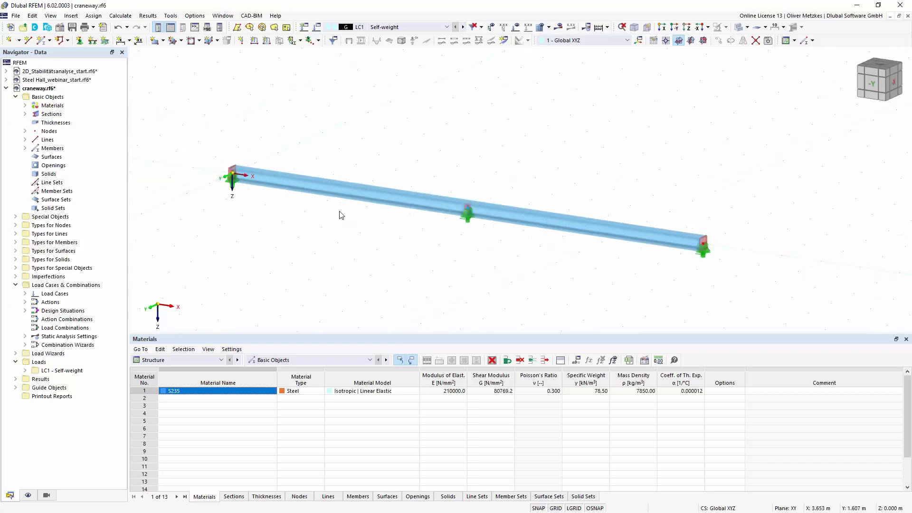
# - Create load case LC2 with the action category 'Imposed loads from cranes - Class 1-7'
pyautogui.click(317, 27)
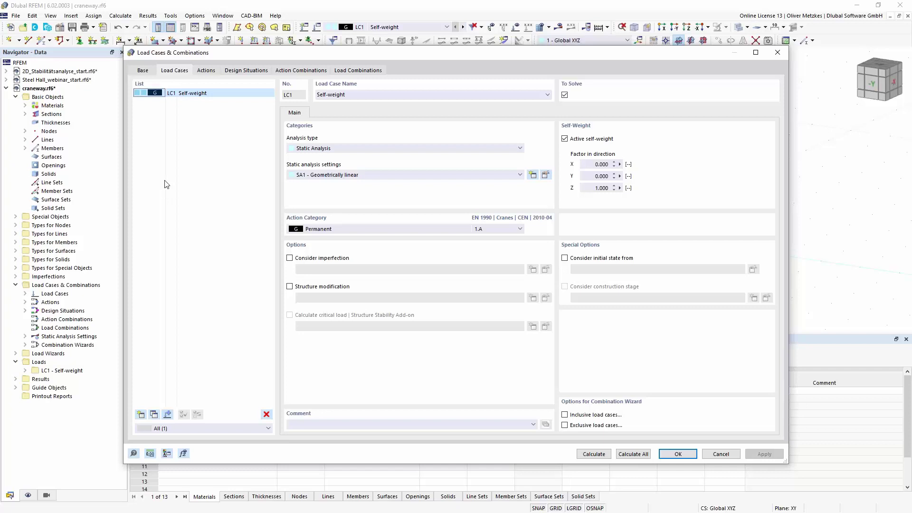
pyautogui.click(141, 415)
pyautogui.click(339, 228)
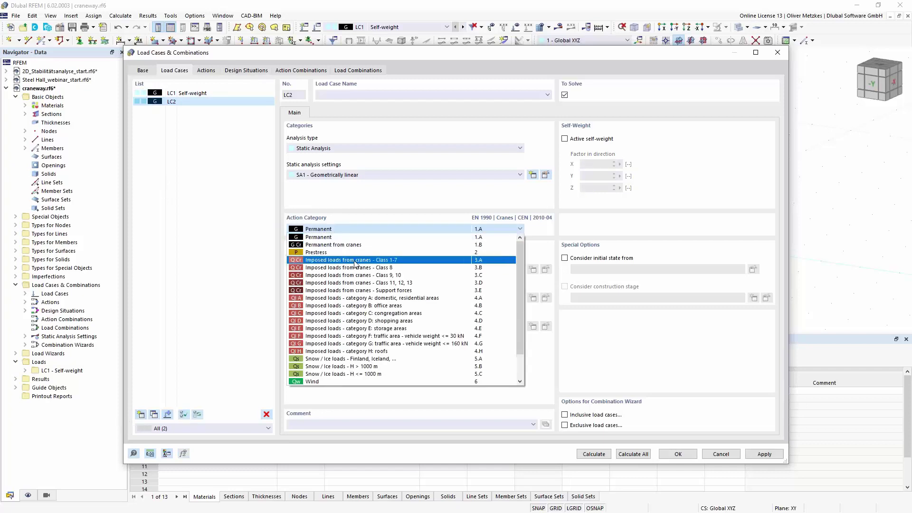
pyautogui.click(356, 260)
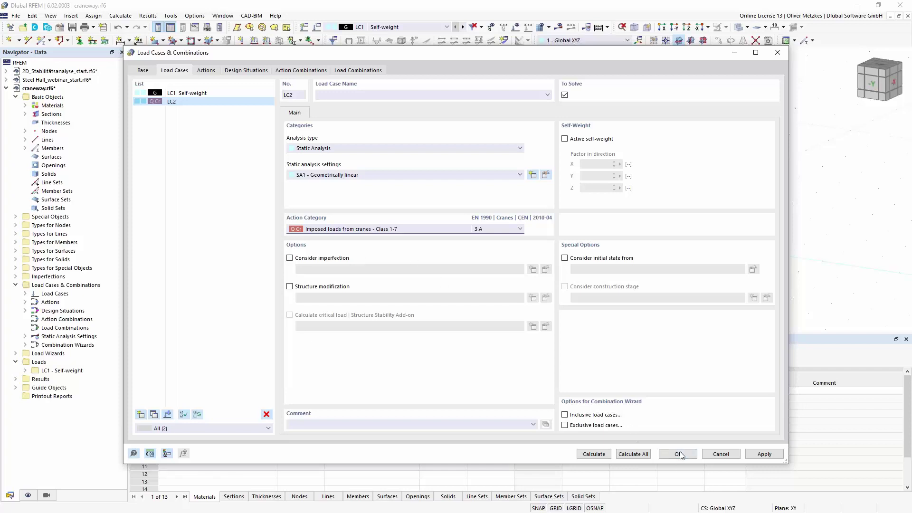
pyautogui.press('Return')
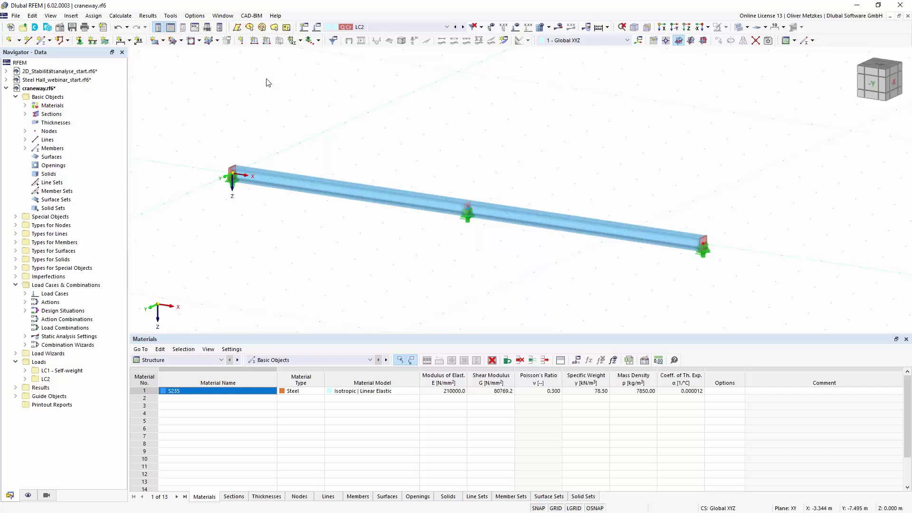
# - Define a new member load in LC2 as two concentrated forces of 80 kN each, spaced 3.5 m apart
pyautogui.click(267, 42)
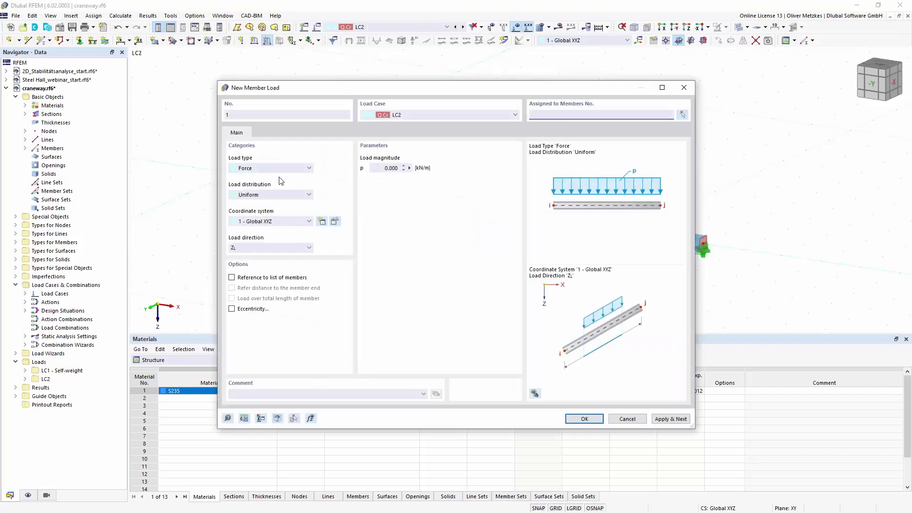
pyautogui.click(261, 196)
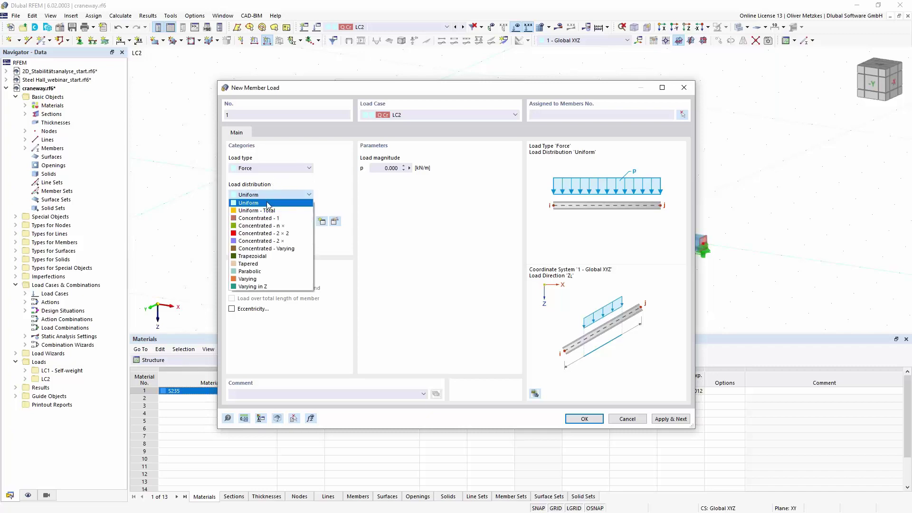
pyautogui.click(282, 243)
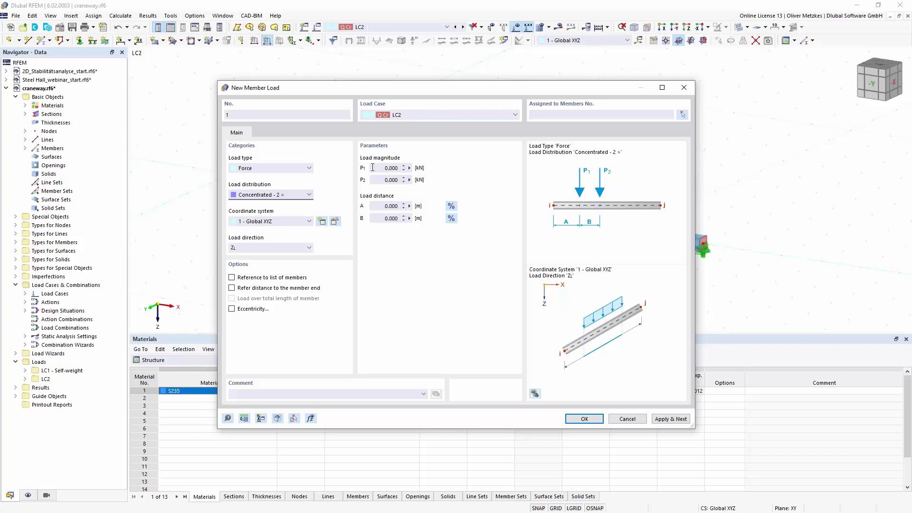
pyautogui.click(430, 168)
pyautogui.write('80')
pyautogui.press('Tab')
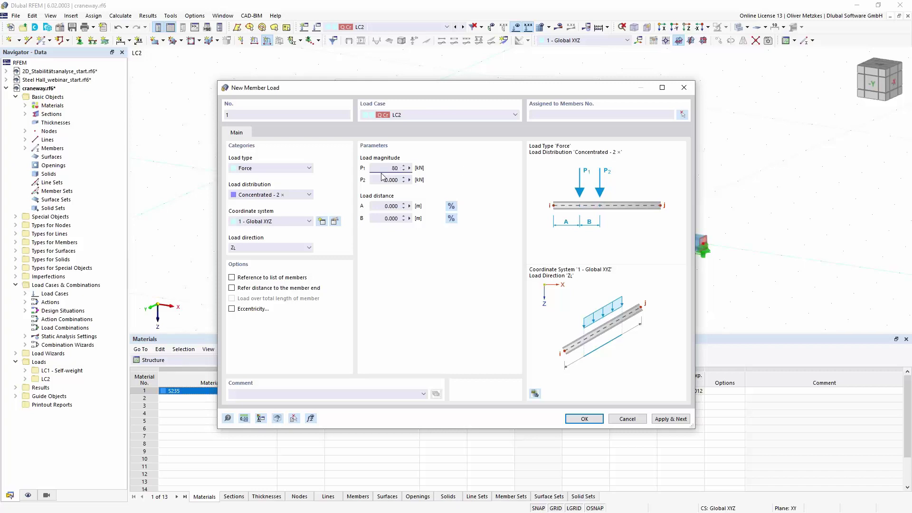
pyautogui.write('80')
pyautogui.click(394, 218)
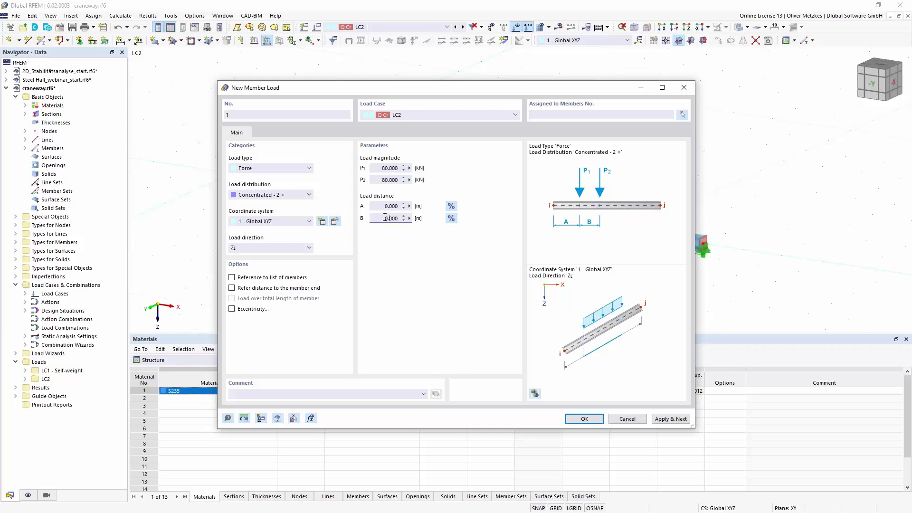
pyautogui.doubleClick(409, 218)
pyautogui.write('3,5')
pyautogui.click(390, 205)
# - Enable eccentricity for the double concentrated load and set its vertical offset ez to -180 mm at the member start
pyautogui.click(257, 310)
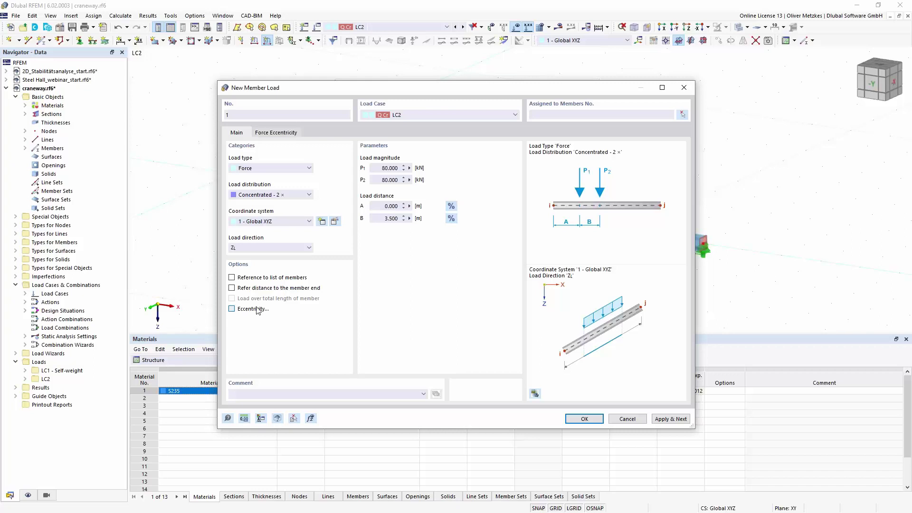
pyautogui.moveTo(346, 88); pyautogui.dragTo(561, 118)
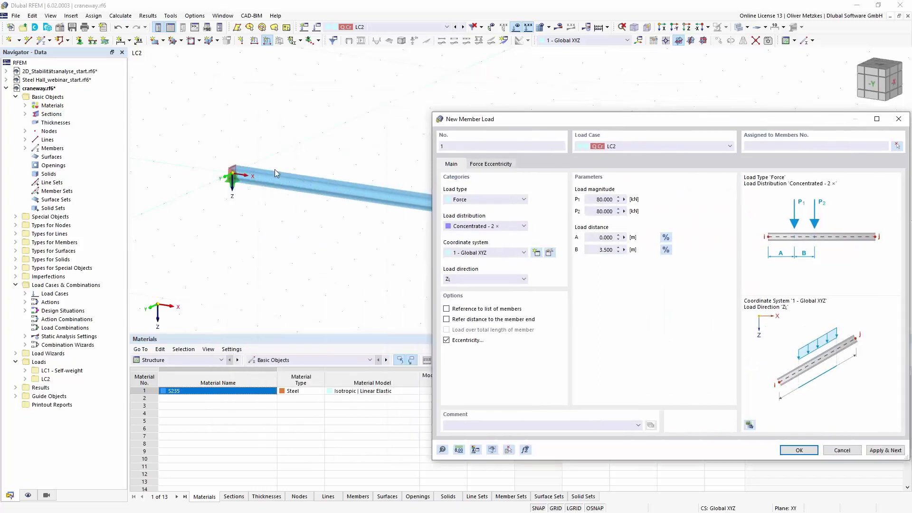
pyautogui.click(498, 164)
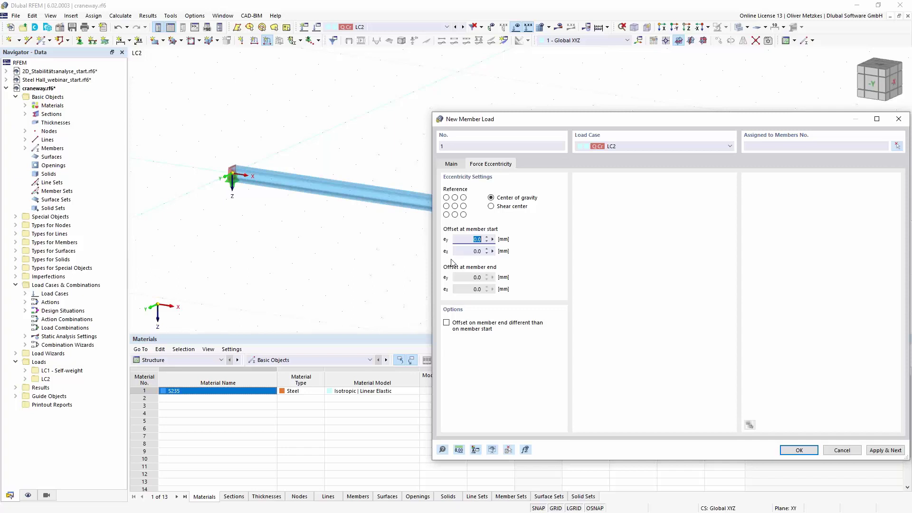
pyautogui.press('Tab')
pyautogui.write('-180')
pyautogui.click(493, 240)
pyautogui.click(474, 239)
pyautogui.moveTo(525, 126); pyautogui.dragTo(481, 105)
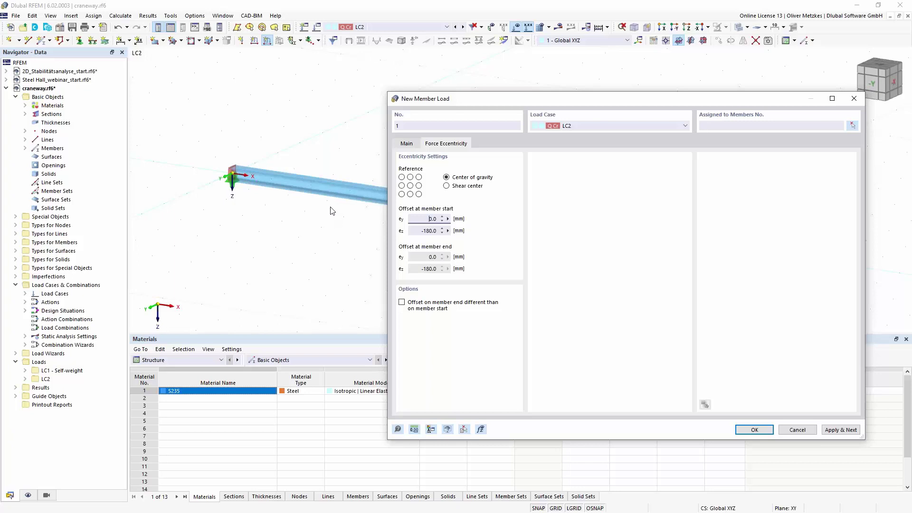
# - Assign the eccentric double 80 kN load to the craneway beam and apply it, continuing with a new member load
pyautogui.click(407, 144)
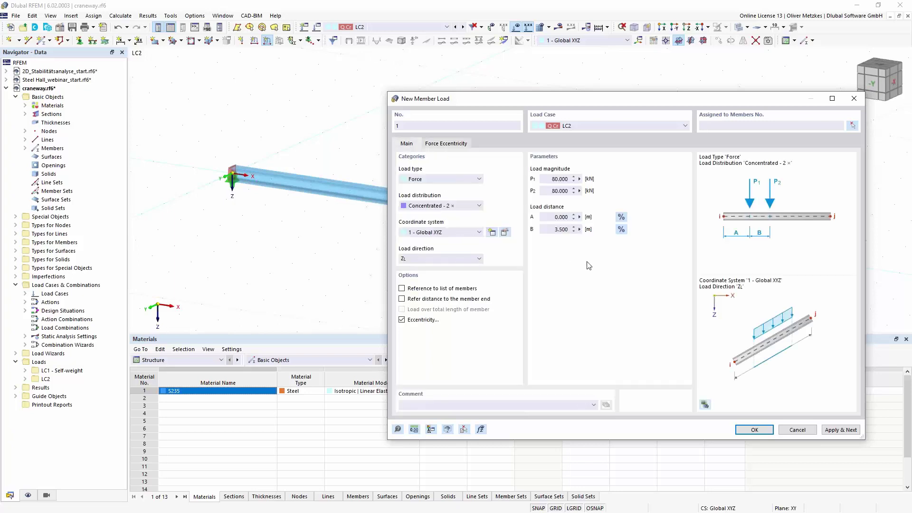
pyautogui.click(841, 431)
pyautogui.click(852, 126)
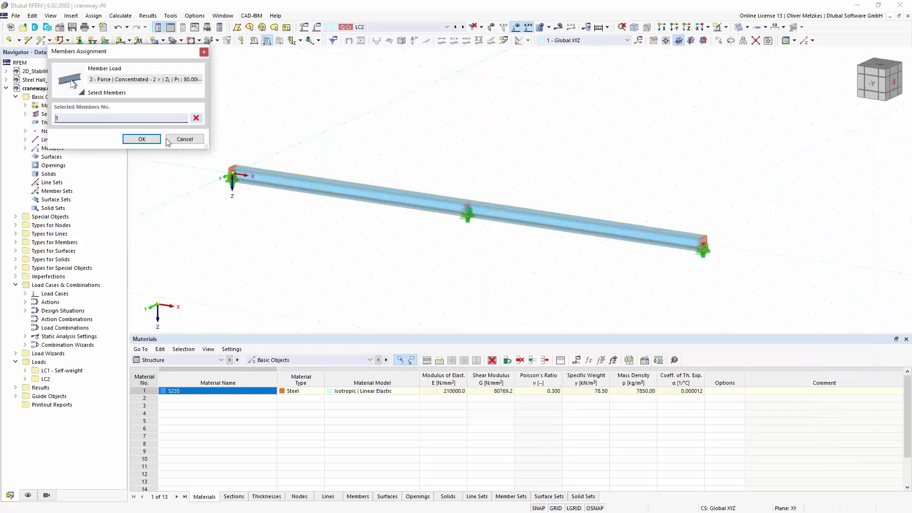
pyautogui.click(385, 207)
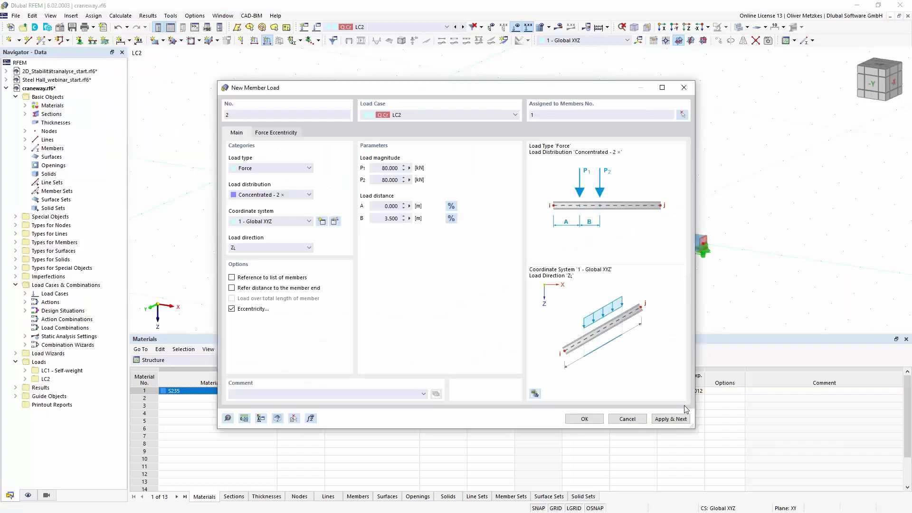
pyautogui.click(671, 419)
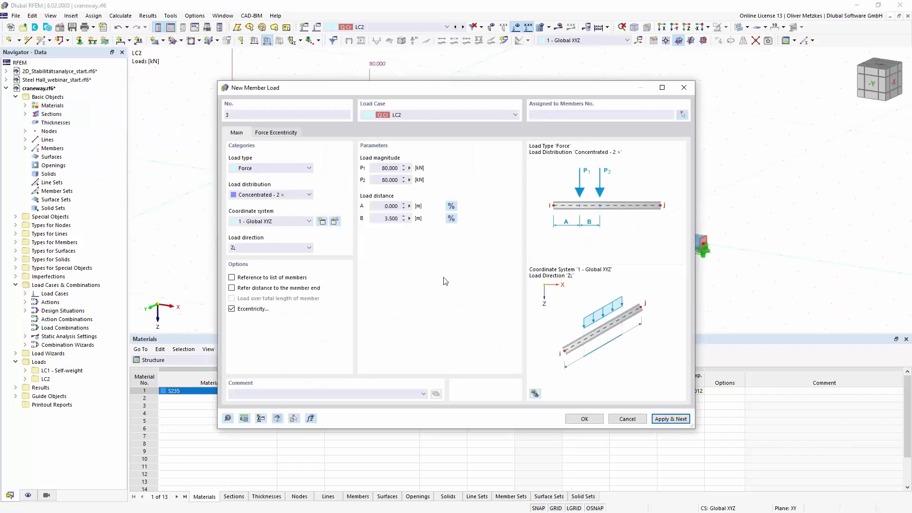
# - Define the new member load as a single concentrated force of 20 kN acting in global Y on true length
pyautogui.click(278, 194)
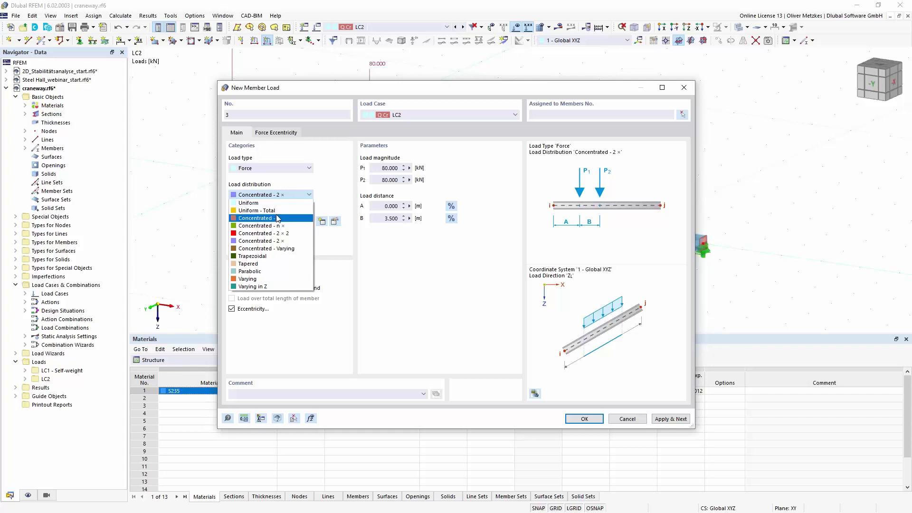
pyautogui.click(278, 218)
pyautogui.doubleClick(381, 169)
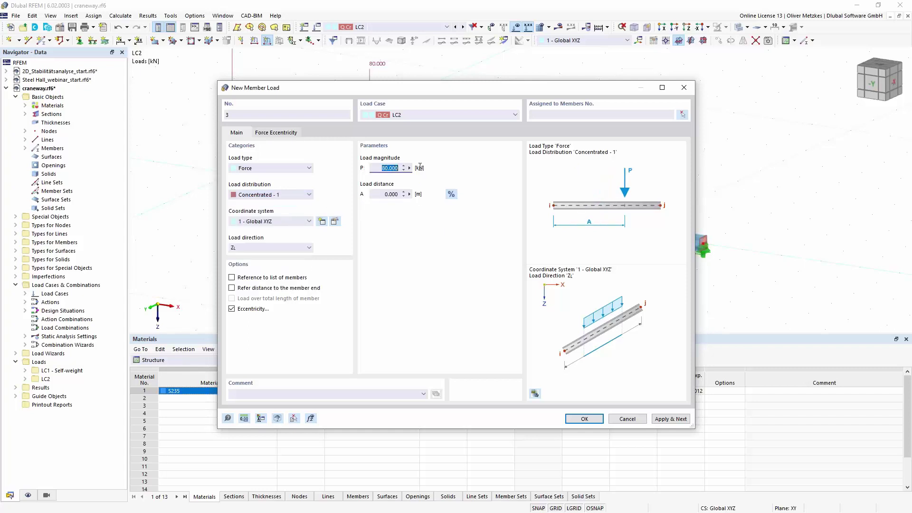
pyautogui.write('20')
pyautogui.press('Tab')
pyautogui.click(293, 248)
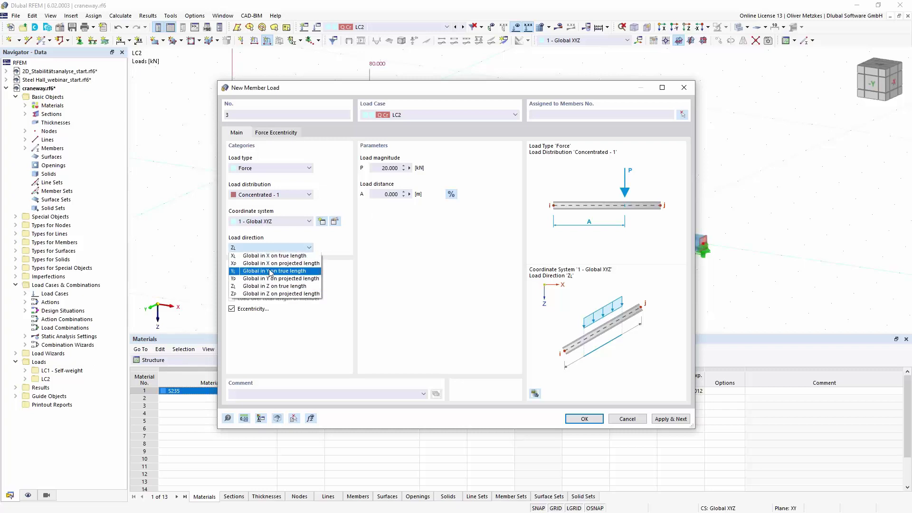
pyautogui.click(240, 272)
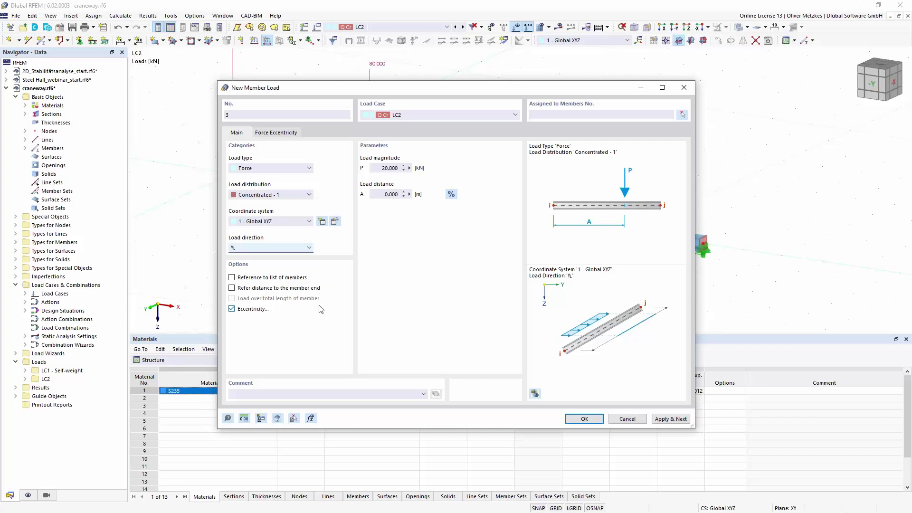
# - Accept the horizontal 20 kN load definition and assign it to the craneway beam
pyautogui.click(584, 419)
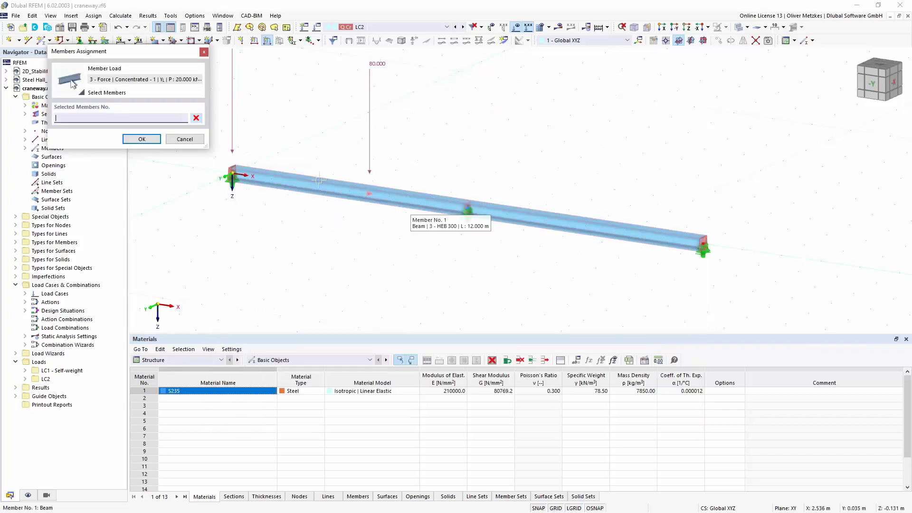
pyautogui.click(404, 200)
pyautogui.click(134, 140)
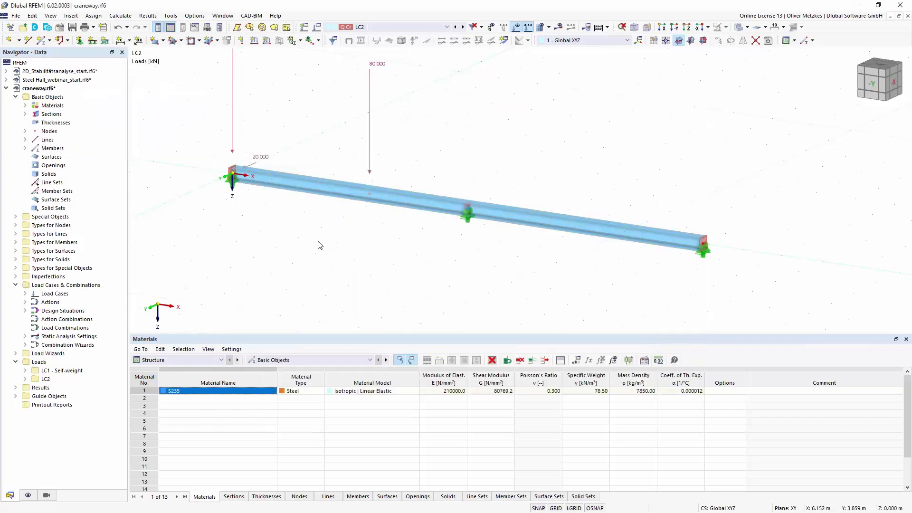
pyautogui.scroll(-1, 322, 228)
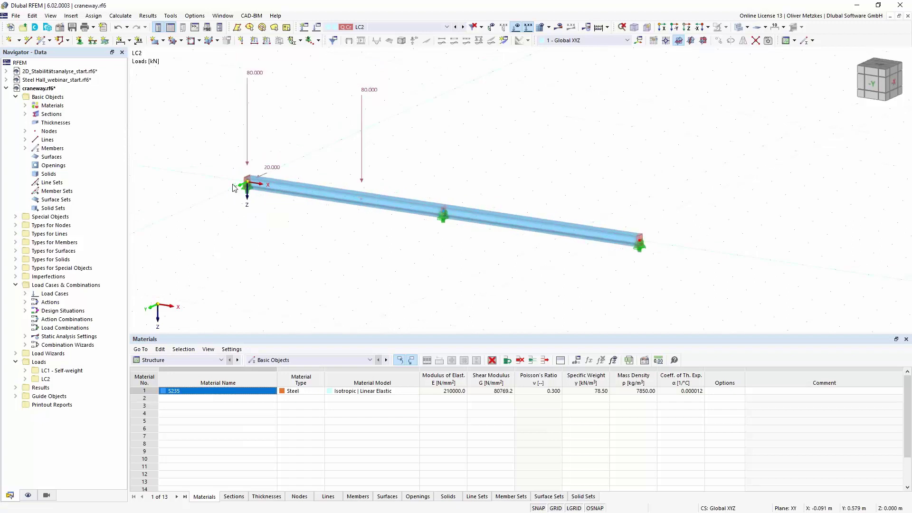
pyautogui.moveTo(245, 178)
# - Show the Script Manager and open the Dlubal example script 01_simple_beam for editing
pyautogui.click(207, 27)
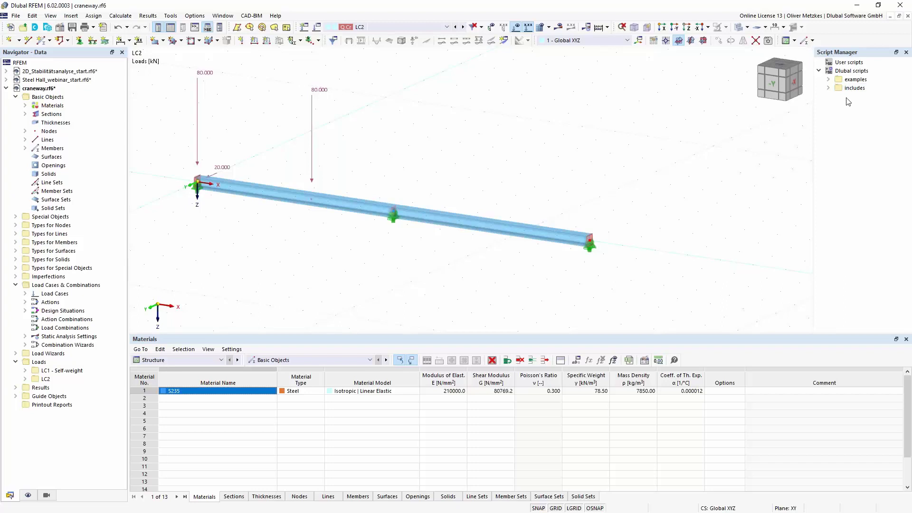
pyautogui.click(829, 79)
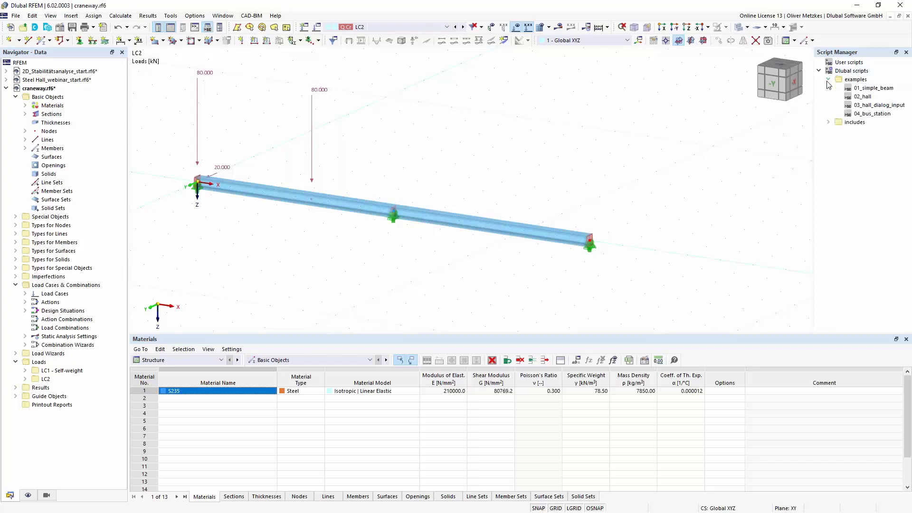
pyautogui.rightClick(857, 90)
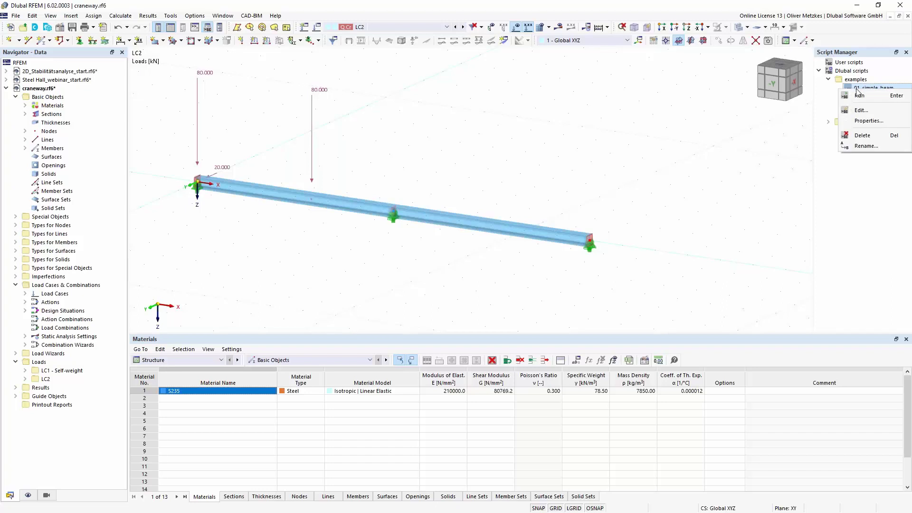
pyautogui.click(864, 111)
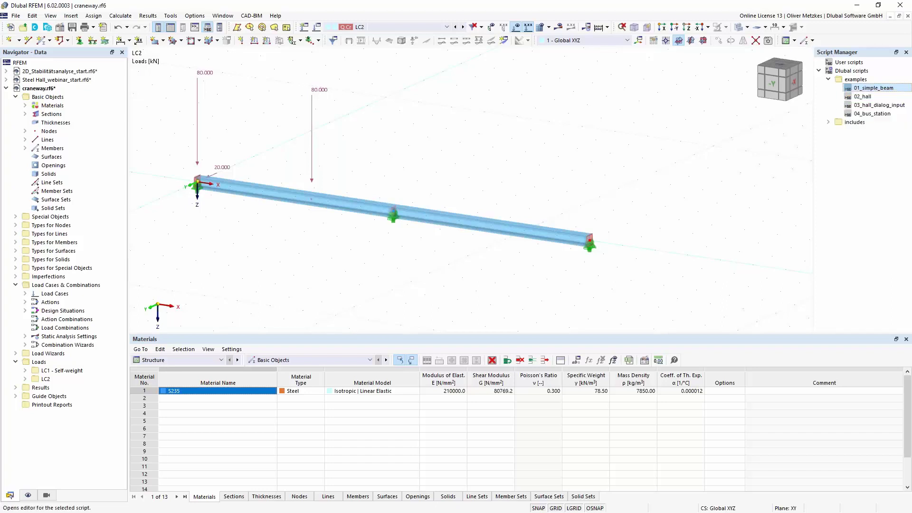
# - Examine the concentrated member load block and its magnitude line in the script in Notepad++, and return to the RFEM model
pyautogui.click(549, 155)
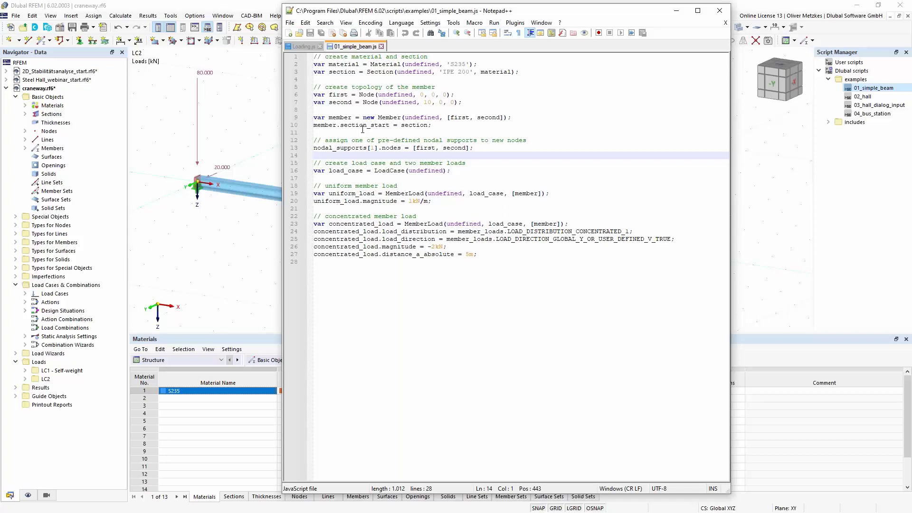
pyautogui.moveTo(481, 254); pyautogui.dragTo(319, 217)
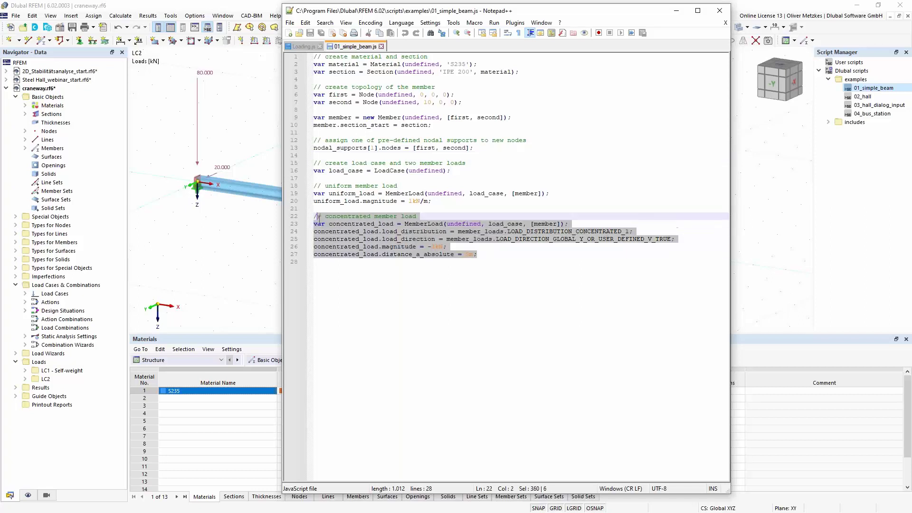
pyautogui.click(364, 219)
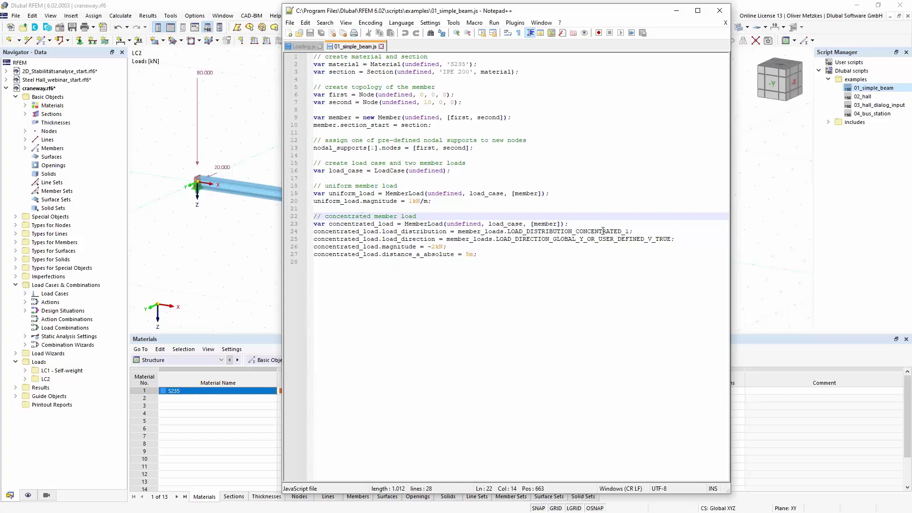
pyautogui.press('Down')
pyautogui.press('Down')
pyautogui.press('Down')
pyautogui.press('Down')
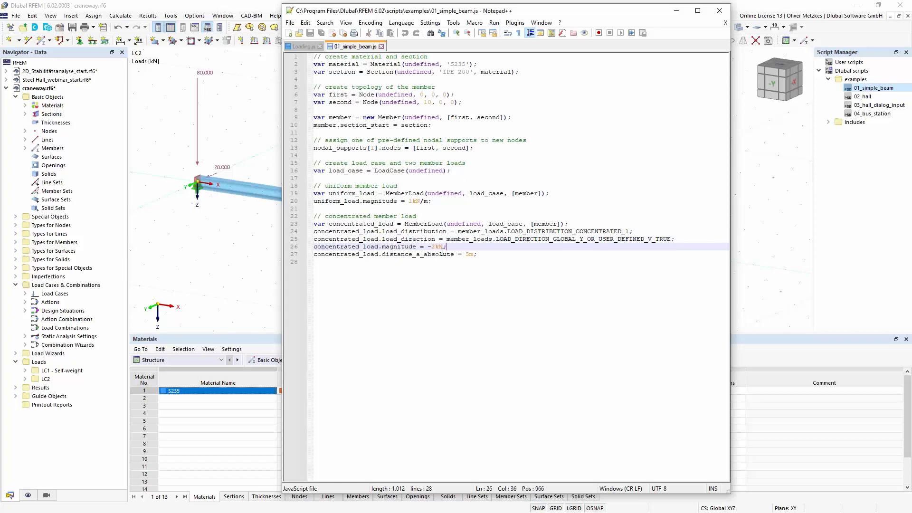
pyautogui.press('End')
pyautogui.moveTo(381, 247); pyautogui.dragTo(447, 247)
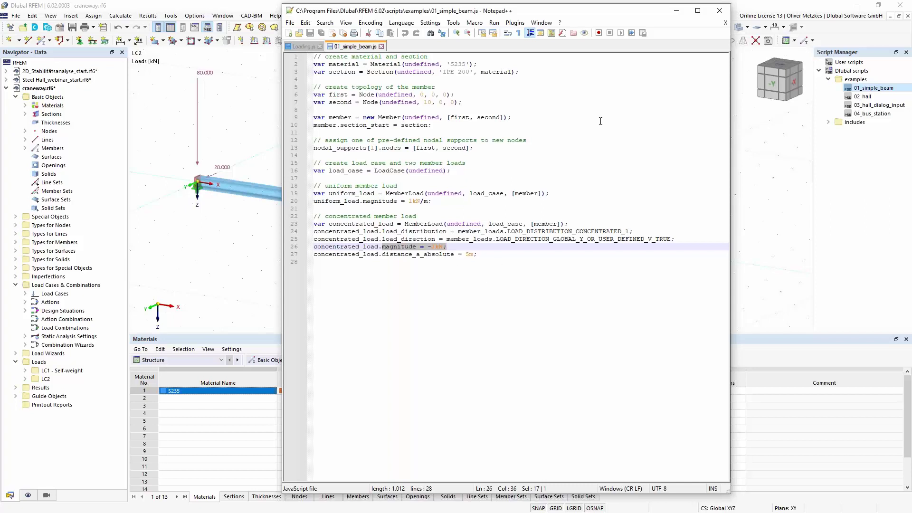
pyautogui.click(763, 162)
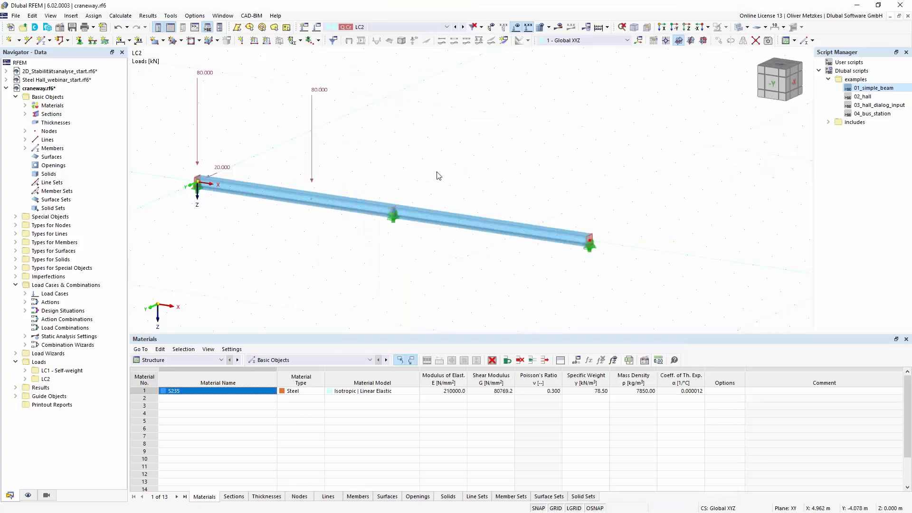
# - Show the console and browse the list of insertable object properties
pyautogui.click(194, 28)
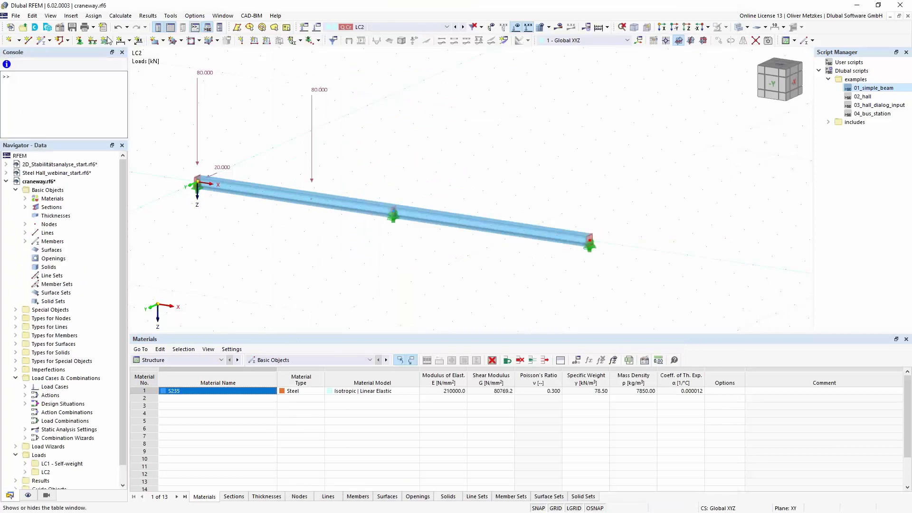
pyautogui.click(7, 64)
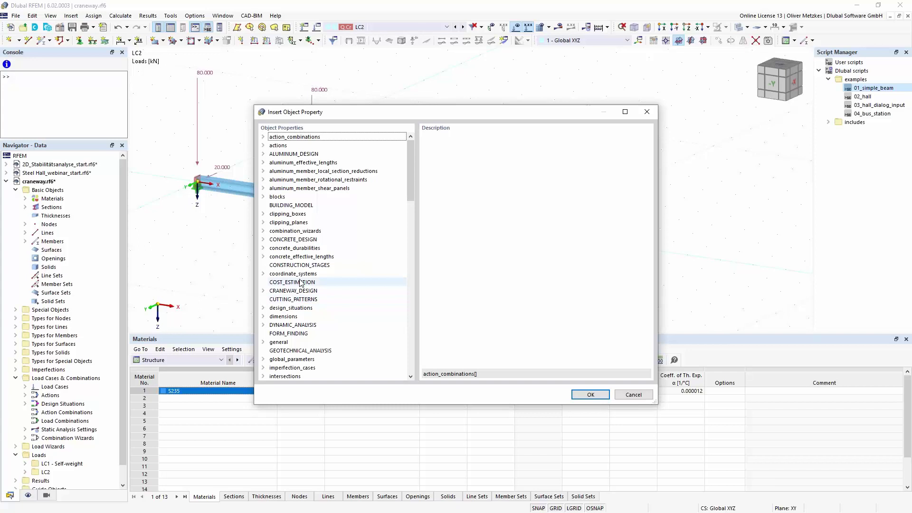
pyautogui.click(331, 188)
pyautogui.scroll(-3, 331, 188)
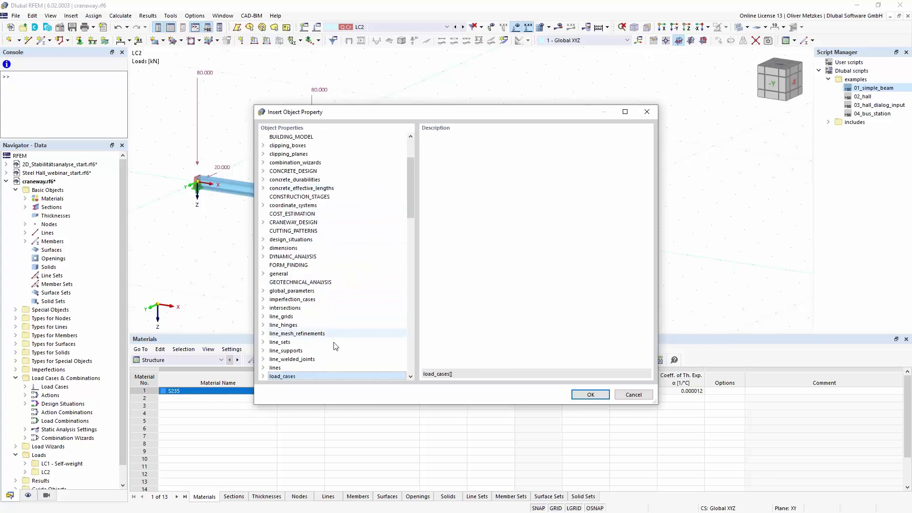
# - Look up the end eccentricity property in y among the load case member load properties, and leave without inserting it
pyautogui.click(267, 377)
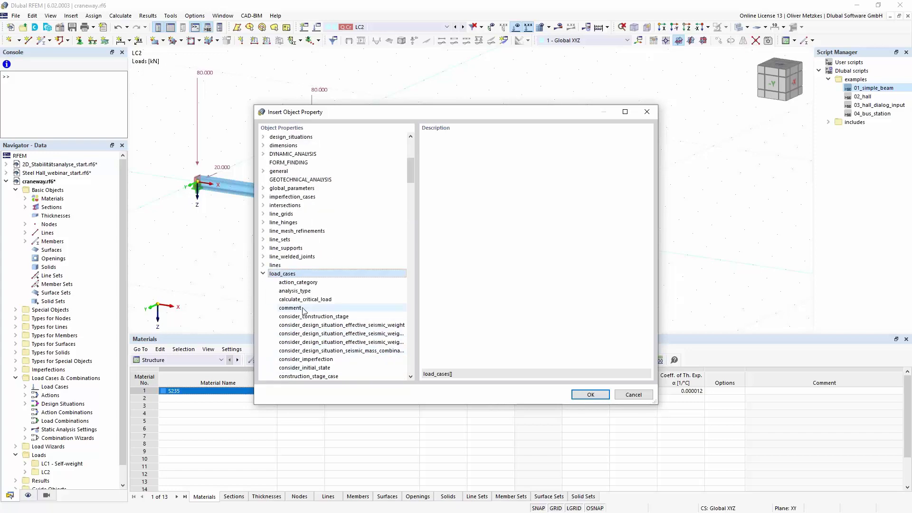
pyautogui.click(304, 308)
pyautogui.press('m')
pyautogui.press('Right')
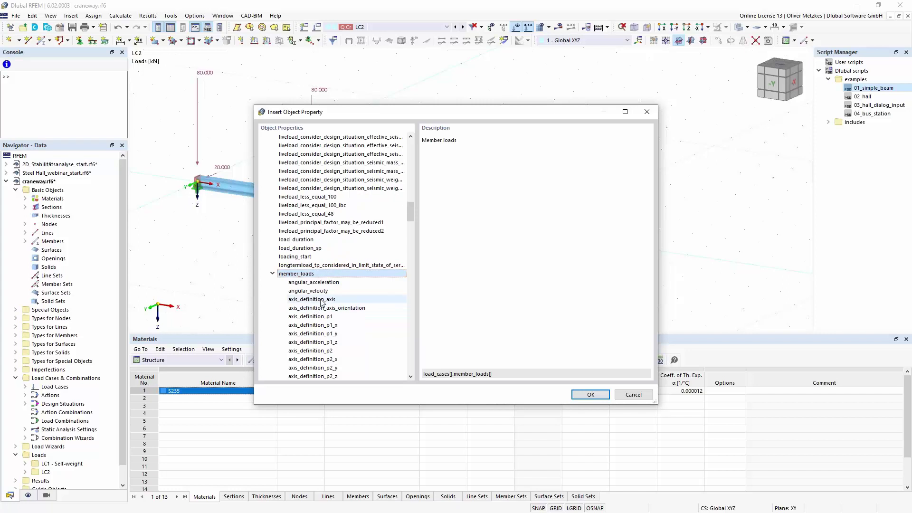
pyautogui.scroll(-6, 362, 203)
pyautogui.scroll(-2, 362, 204)
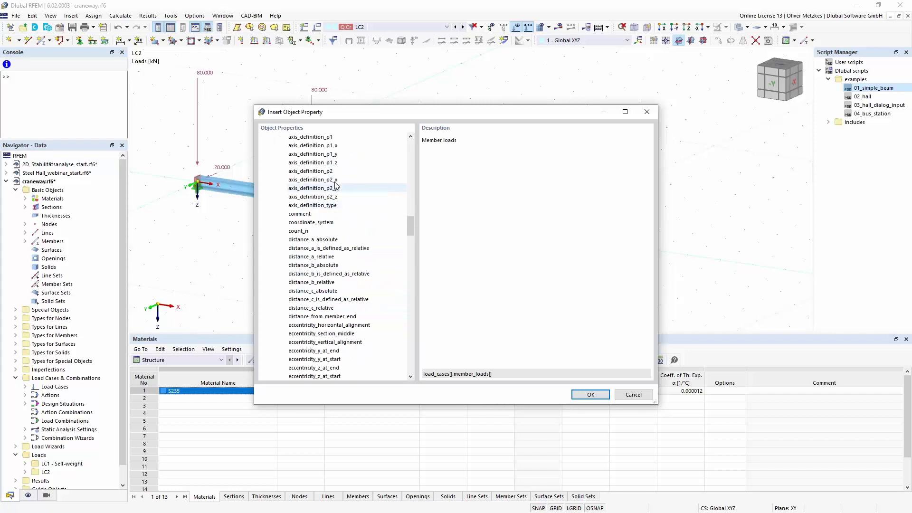
pyautogui.scroll(-1, 307, 266)
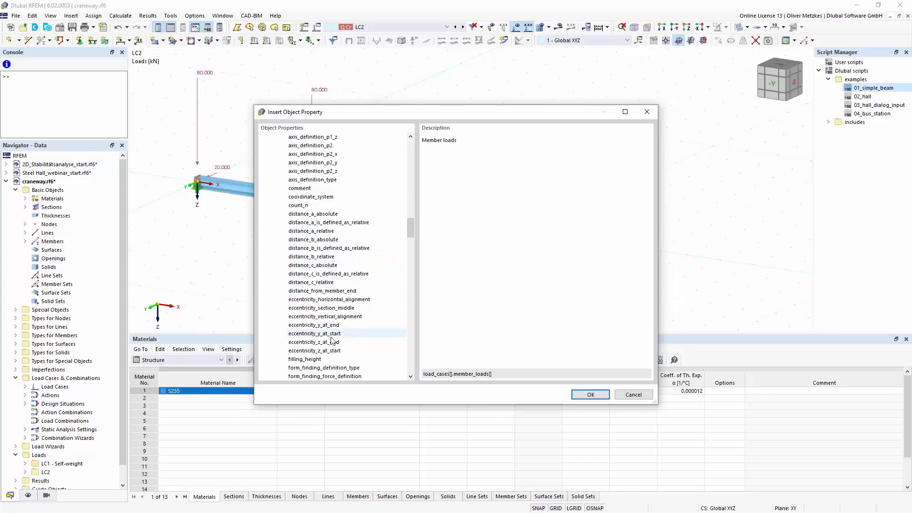
pyautogui.click(318, 325)
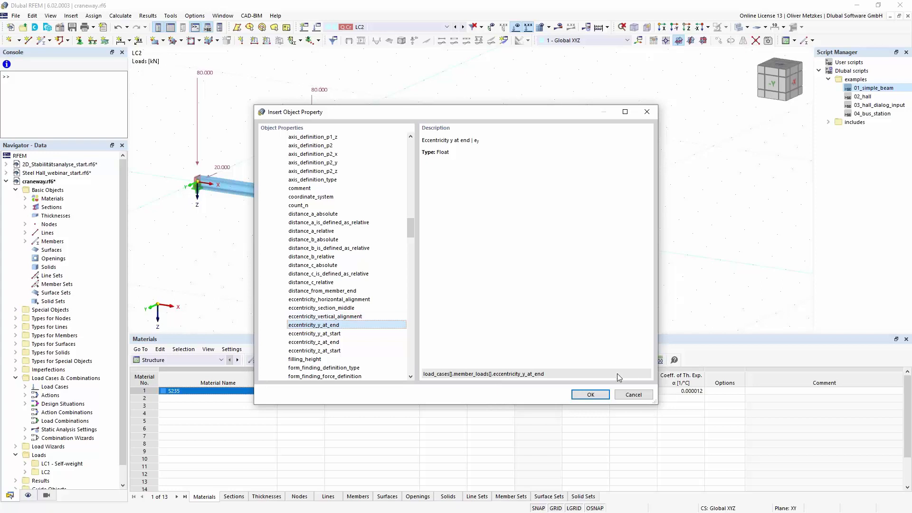
pyautogui.click(633, 394)
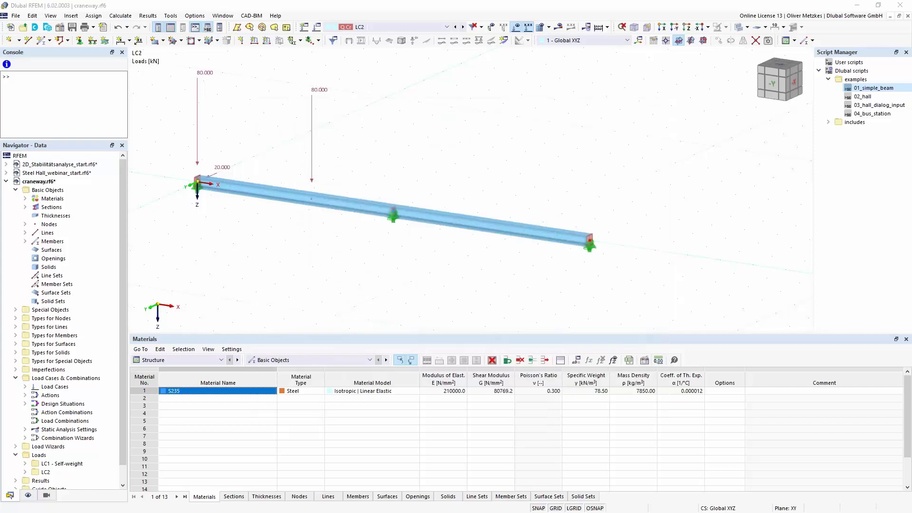
# - Switch to Notepad++ and review the member load definitions in the Loading.js moving load script
pyautogui.hotkey('alt', 'Tab')
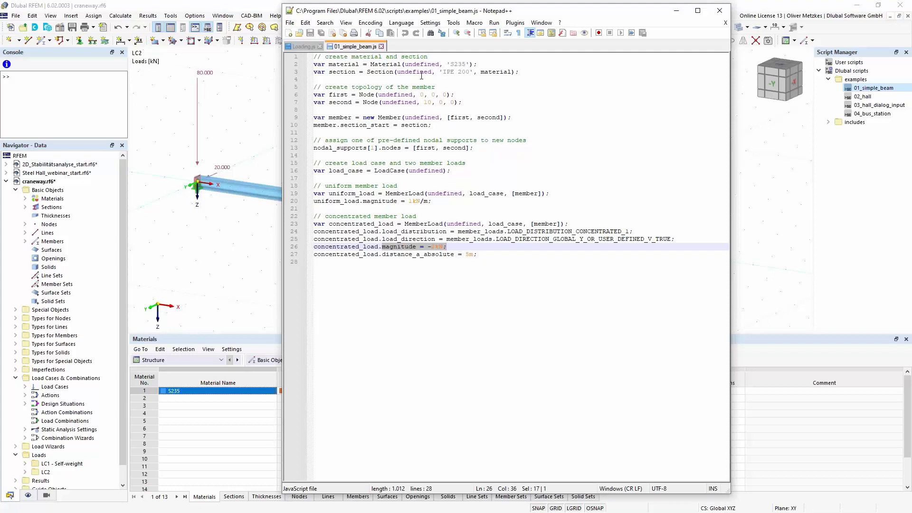
pyautogui.click(300, 47)
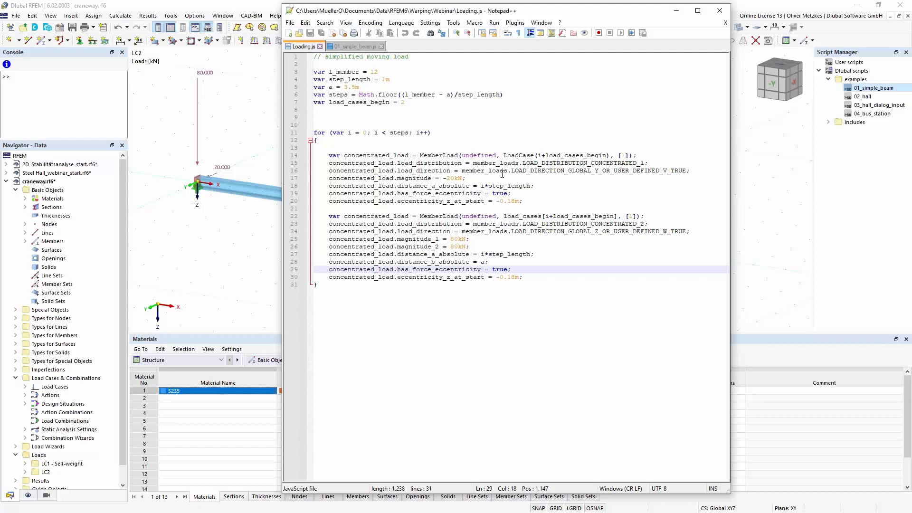
pyautogui.moveTo(466, 178); pyautogui.dragTo(520, 204)
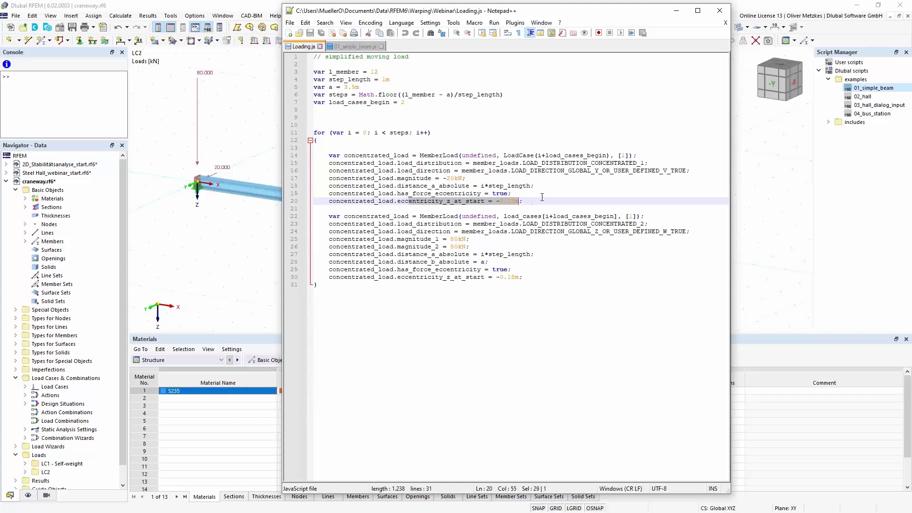
pyautogui.click(541, 196)
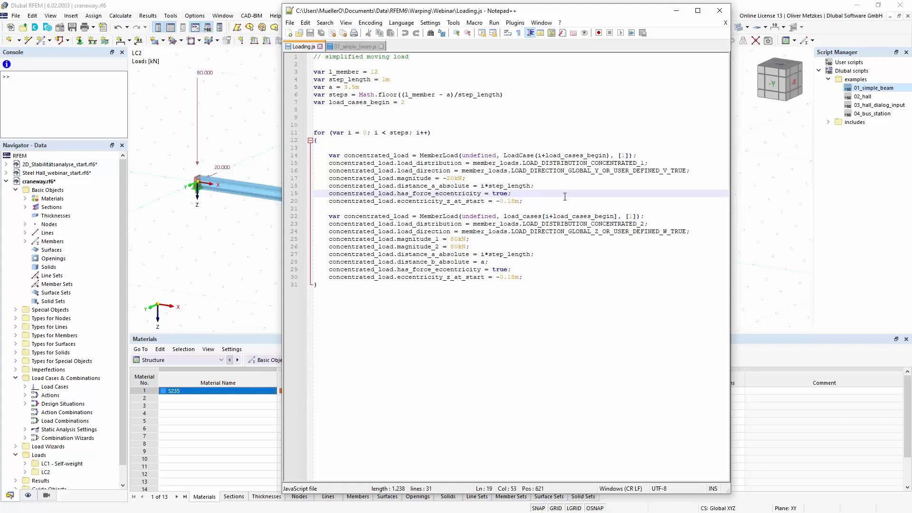
pyautogui.click(588, 232)
pyautogui.press('Down')
pyautogui.press('Down')
pyautogui.press('Down')
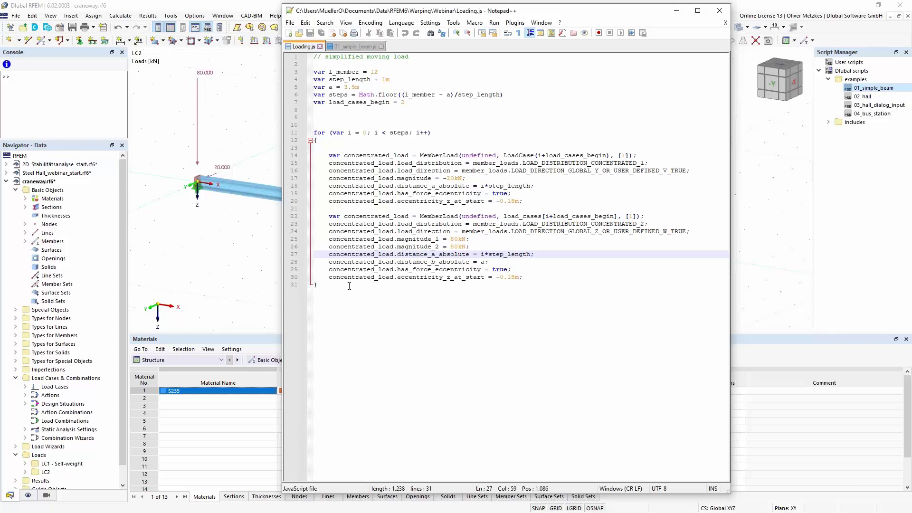
# - Copy the Loading.js code from the l_member variable to the closing brace and paste it into the RFEM console
pyautogui.moveTo(347, 284); pyautogui.dragTo(276, 71)
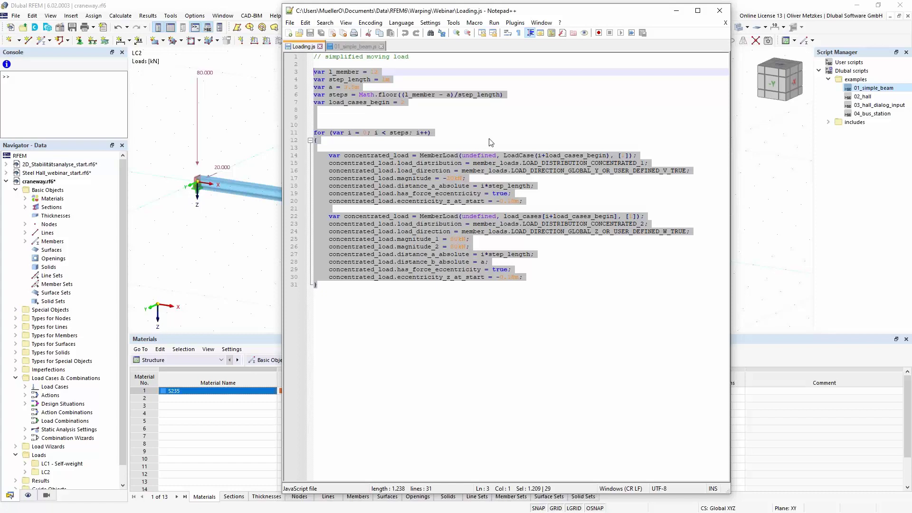
pyautogui.click(677, 11)
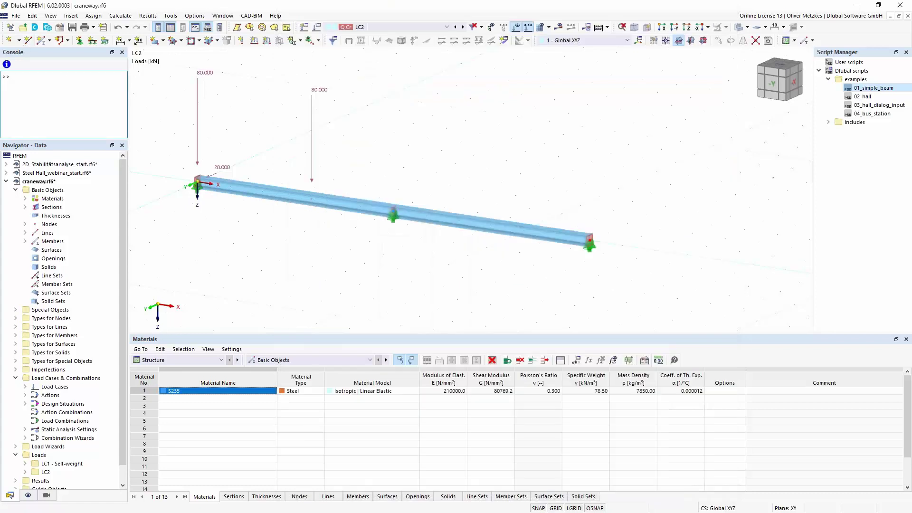
pyautogui.hotkey('ctrl', 'v')
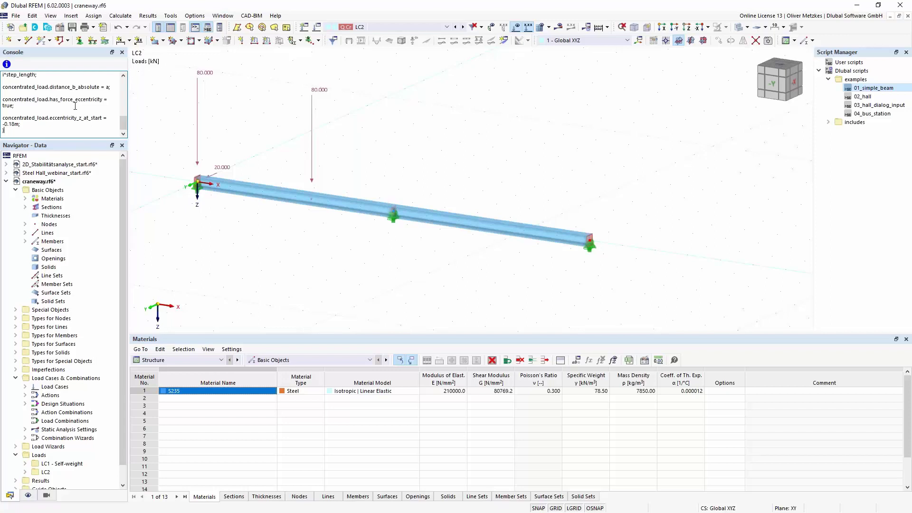
# - Delete load case LC2 and run the pasted moving load script in the console
pyautogui.click(304, 27)
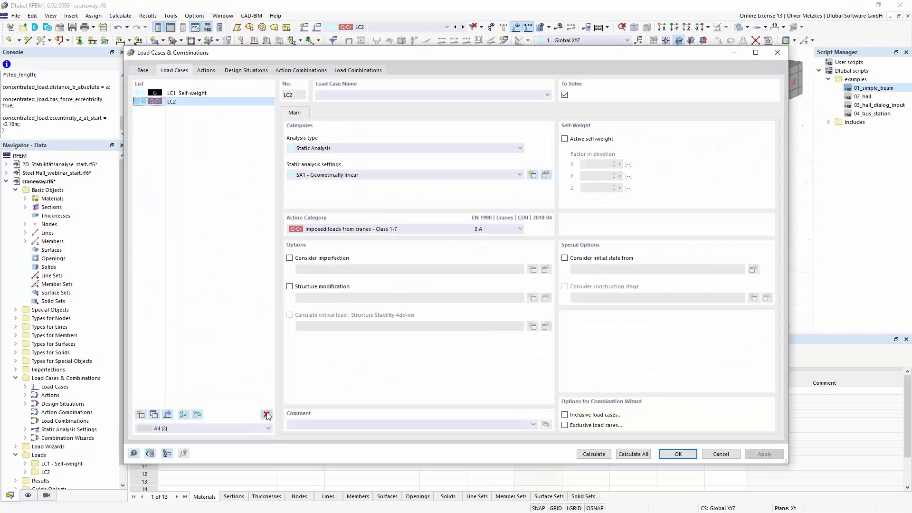
pyautogui.click(267, 416)
pyautogui.click(466, 294)
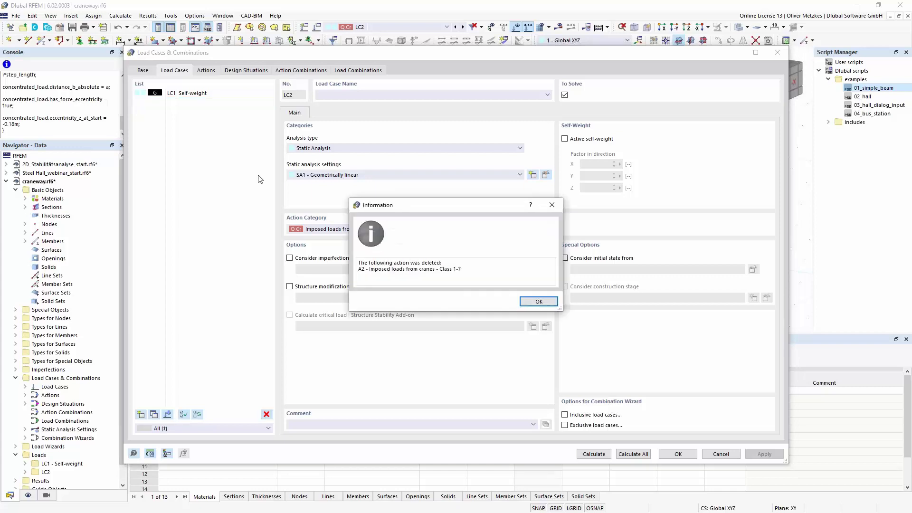
pyautogui.click(524, 303)
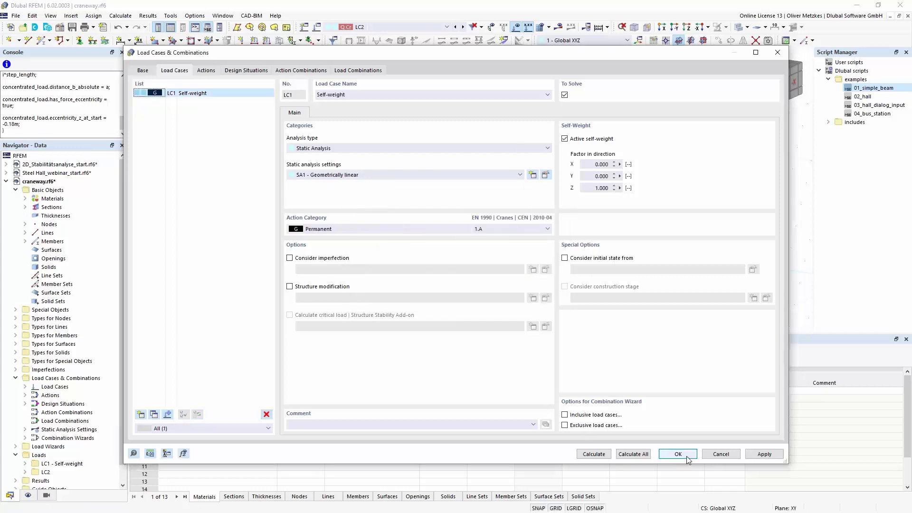
pyautogui.press('Return')
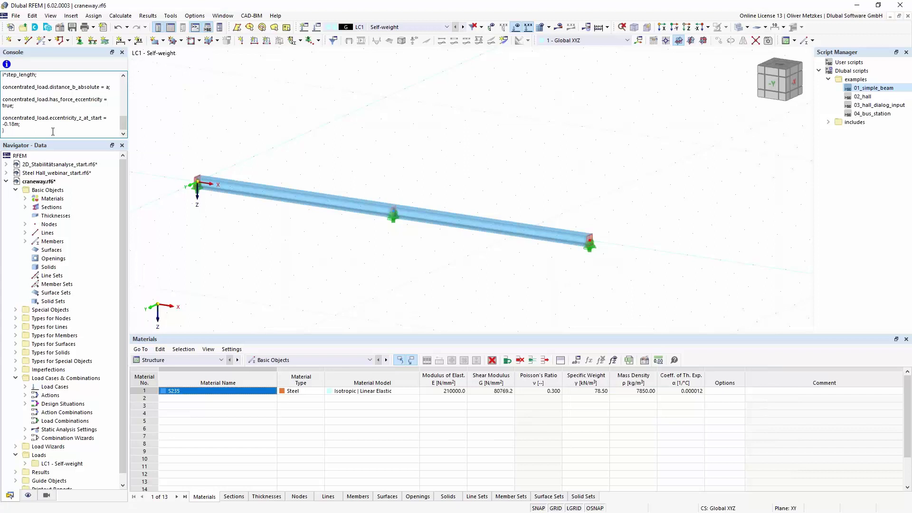
# - Examine the generated crane load positions on the beam for load cases LC2 through LC9
pyautogui.click(403, 27)
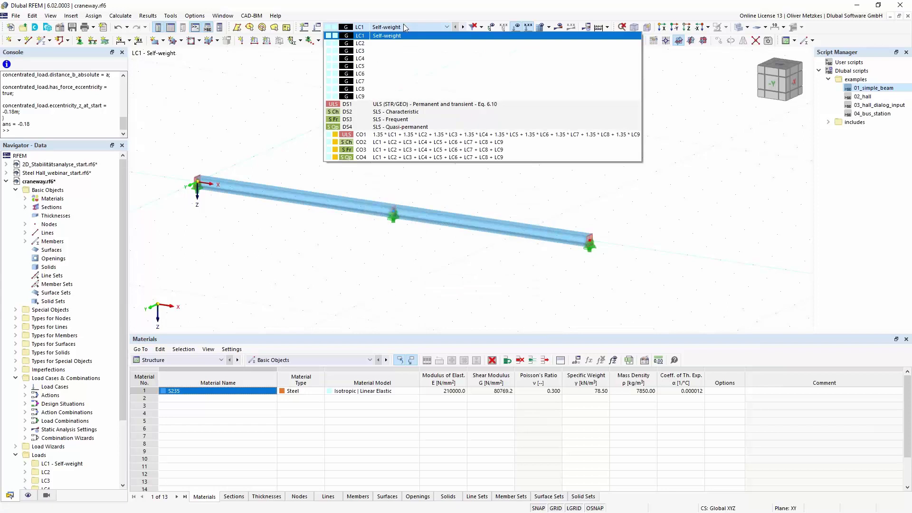
pyautogui.click(377, 44)
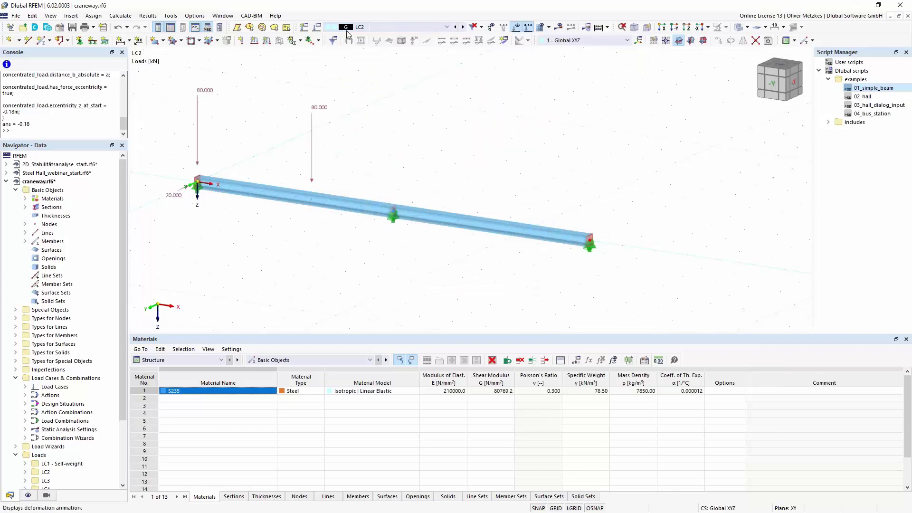
pyautogui.click(463, 27)
pyautogui.click(464, 27)
pyautogui.click(463, 27)
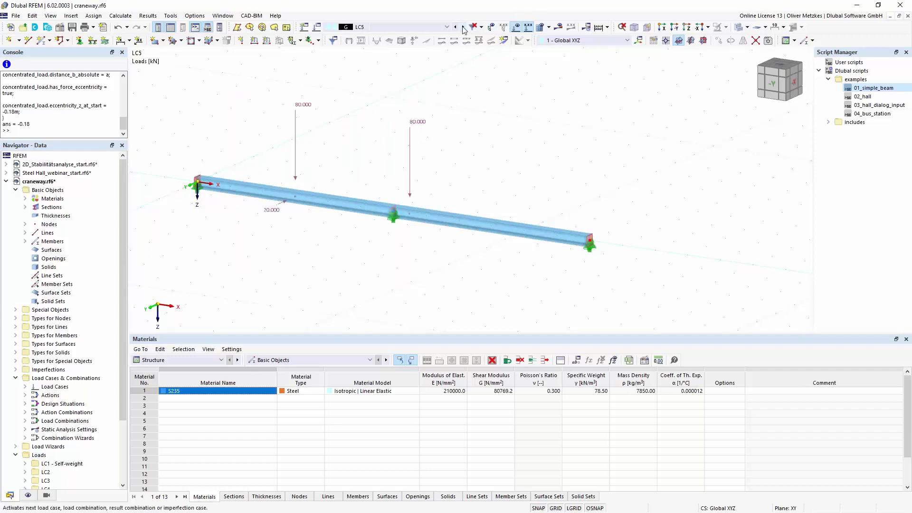
pyautogui.click(463, 27)
pyautogui.click(464, 27)
pyautogui.click(463, 27)
pyautogui.click(464, 27)
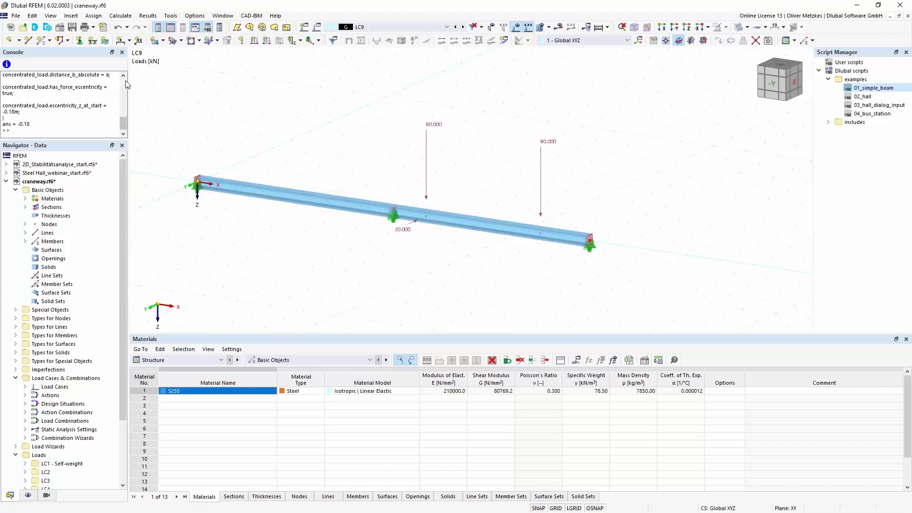
# - Close the console and assign the action category Imposed loads from cranes - Class 1-7 to load cases LC2 to LC9
pyautogui.click(123, 52)
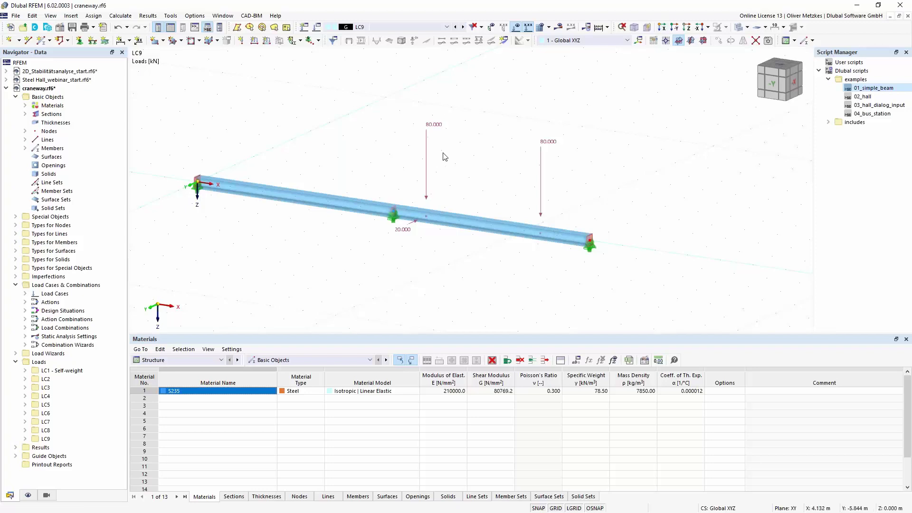
pyautogui.click(332, 27)
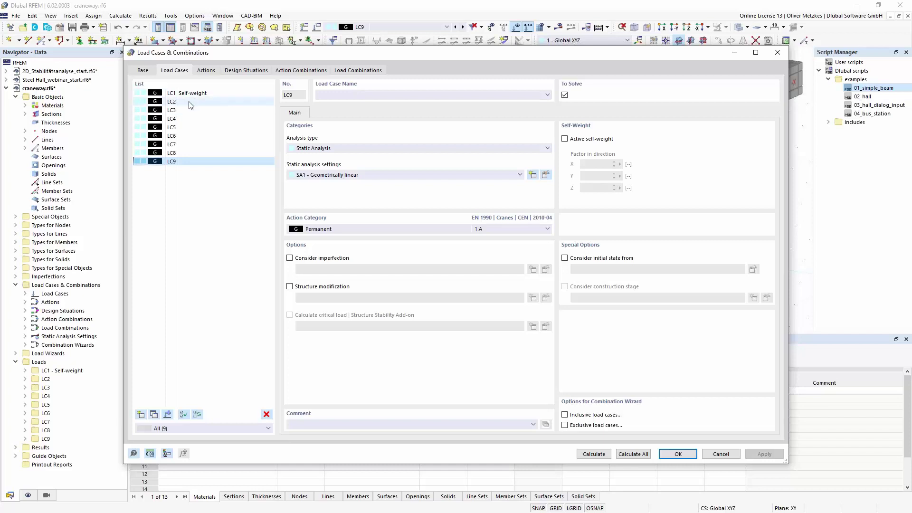
pyautogui.keyDown('shift'); pyautogui.click(189, 102); pyautogui.keyUp('shift')
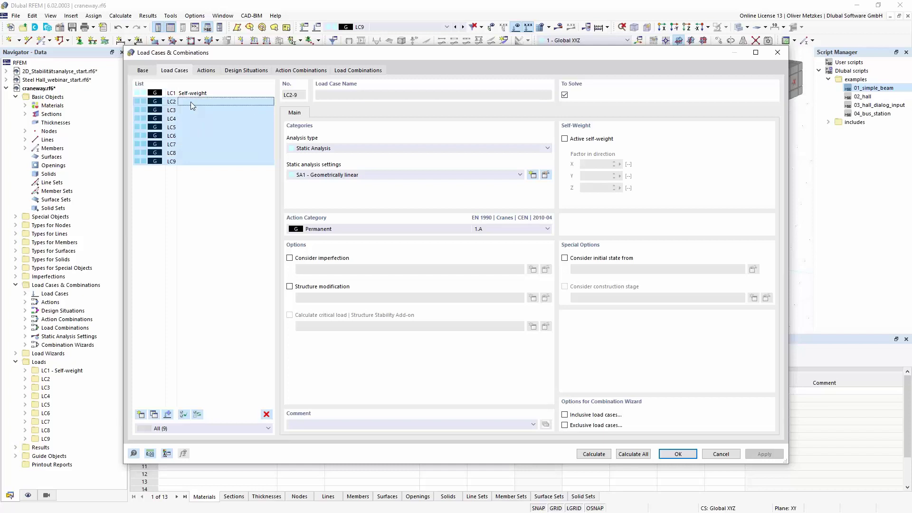
pyautogui.click(330, 232)
pyautogui.click(343, 261)
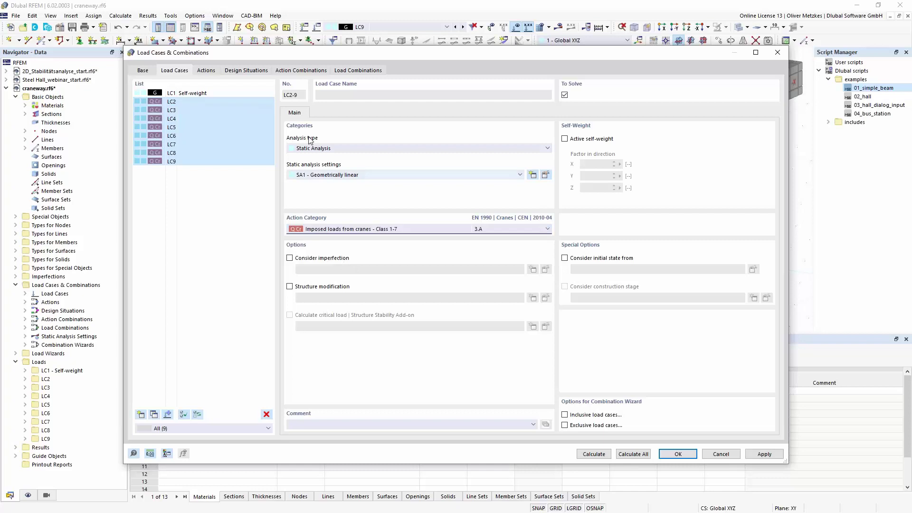
# - Set the action type of action A2, Imposed loads from cranes - Class 1-7, to Alternatively
pyautogui.click(211, 71)
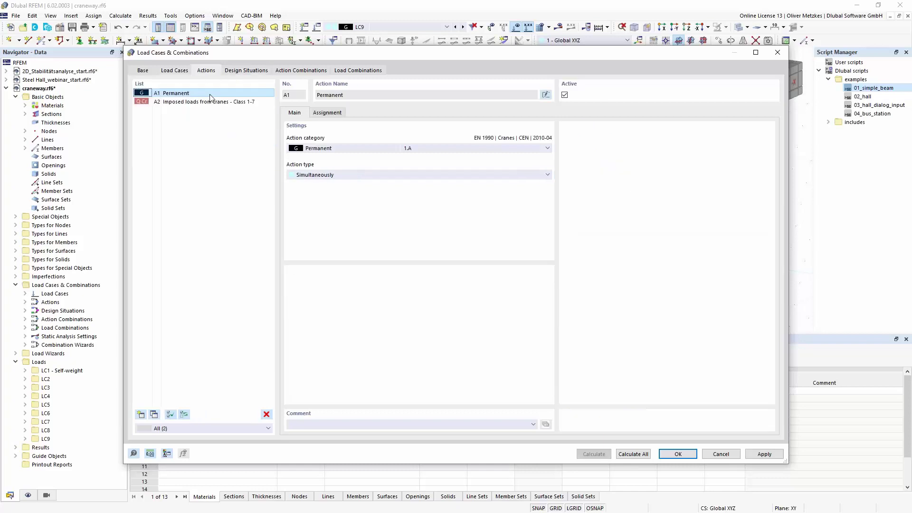
pyautogui.click(218, 101)
pyautogui.click(362, 176)
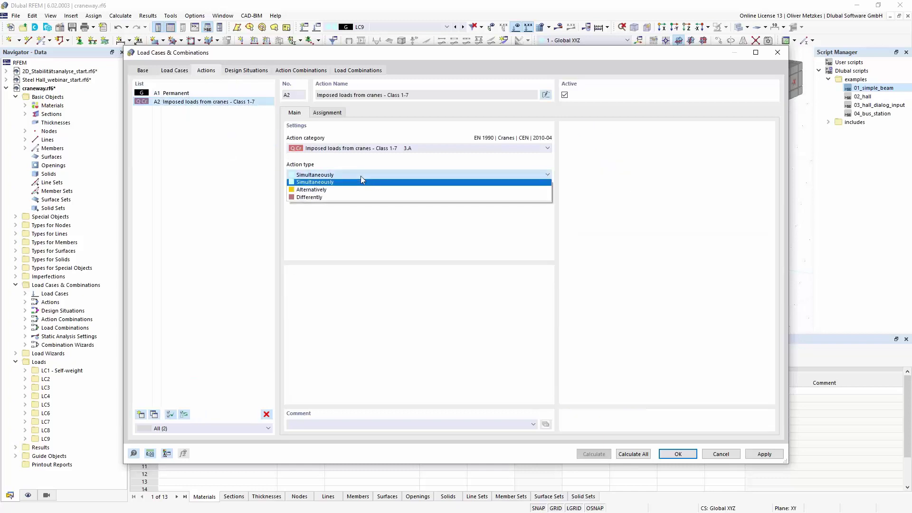
pyautogui.click(317, 190)
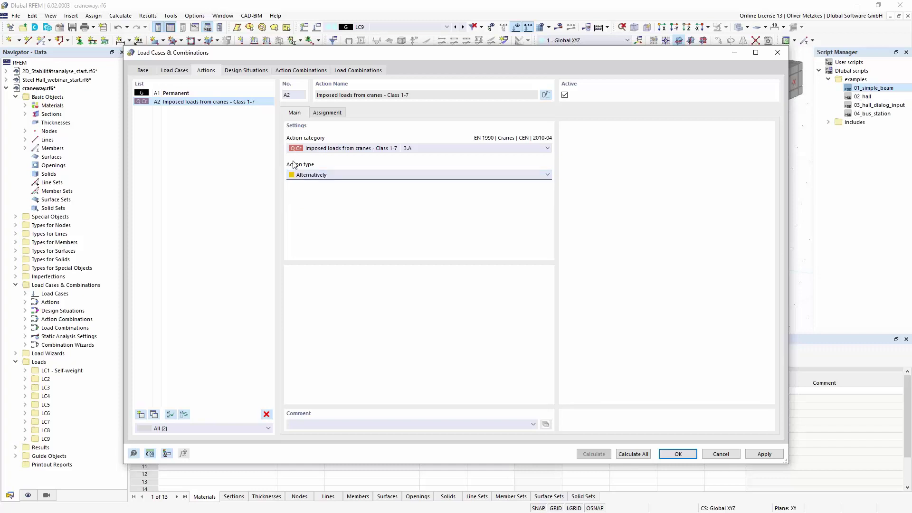
# - Delete the SLS design situations DS2 to DS4: Characteristic, Frequent and Quasi-permanent
pyautogui.click(253, 71)
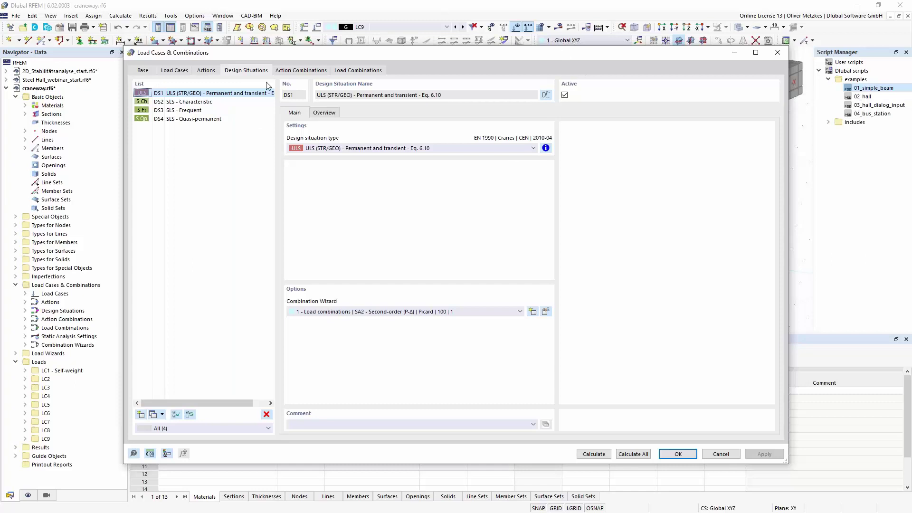
pyautogui.click(214, 102)
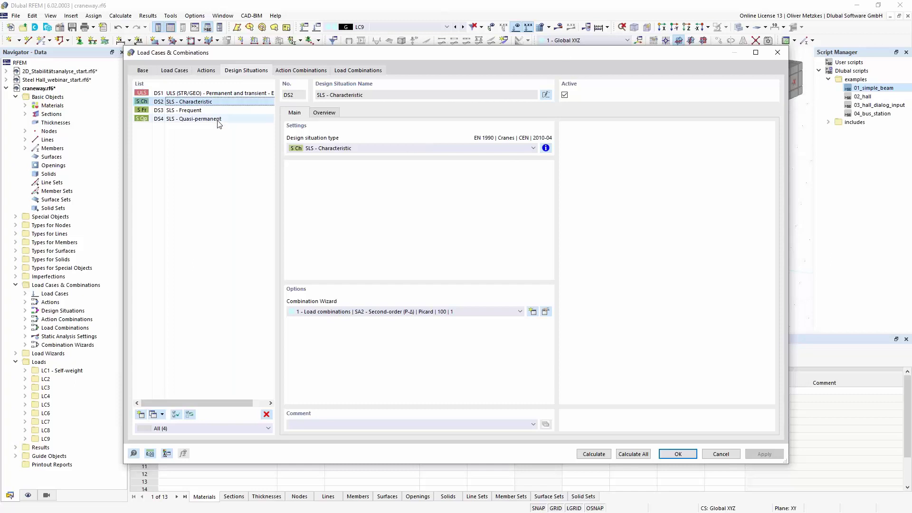
pyautogui.keyDown('shift'); pyautogui.click(214, 119); pyautogui.keyUp('shift')
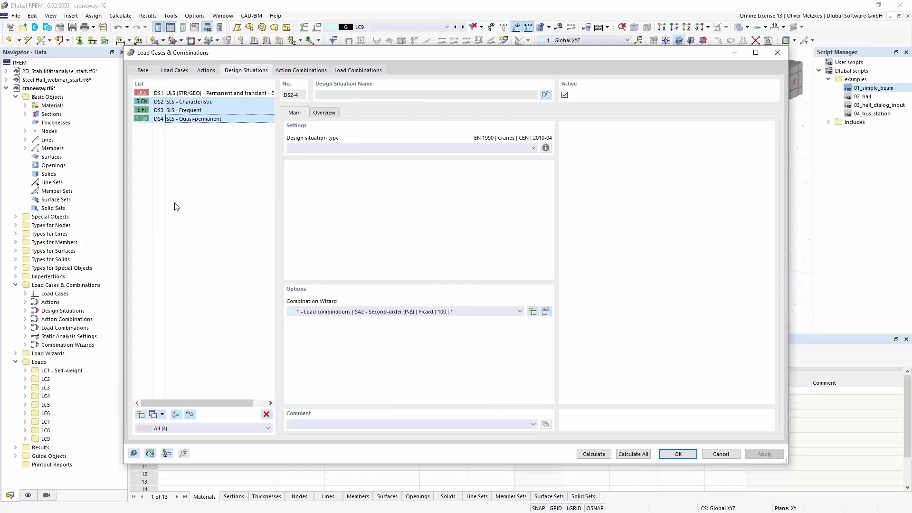
pyautogui.click(266, 415)
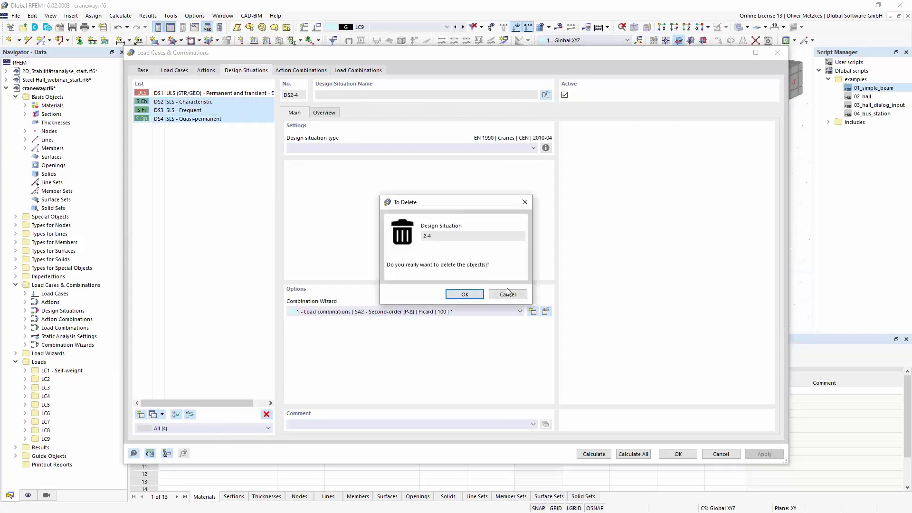
pyautogui.click(470, 293)
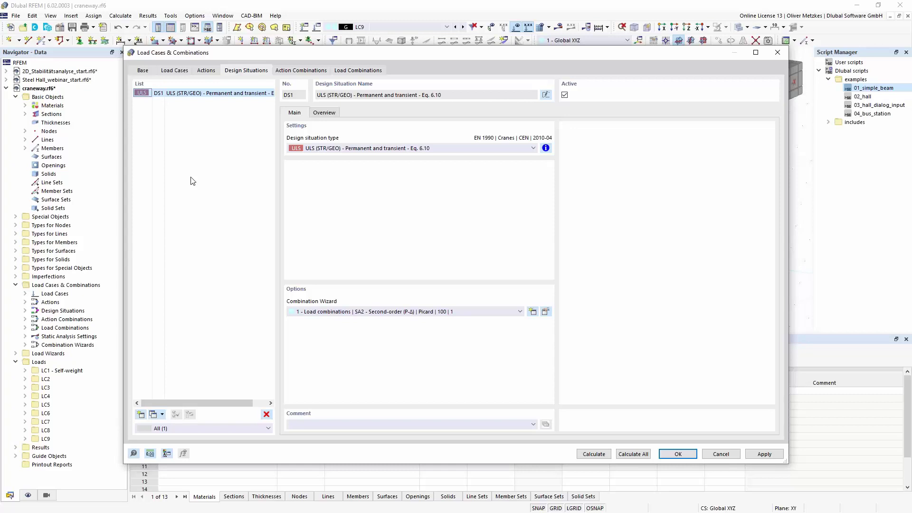
# - Generate the load combinations for design situation DS1 and run the calculation
pyautogui.click(281, 71)
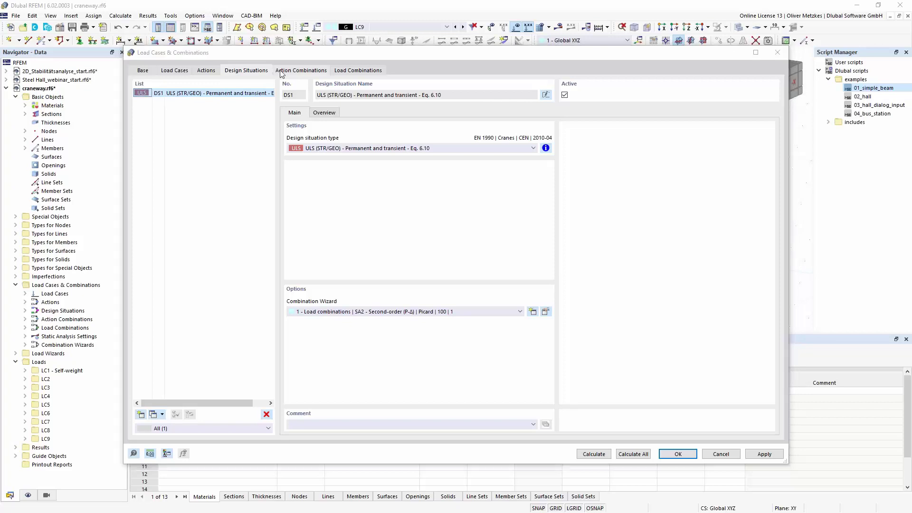
pyautogui.click(361, 71)
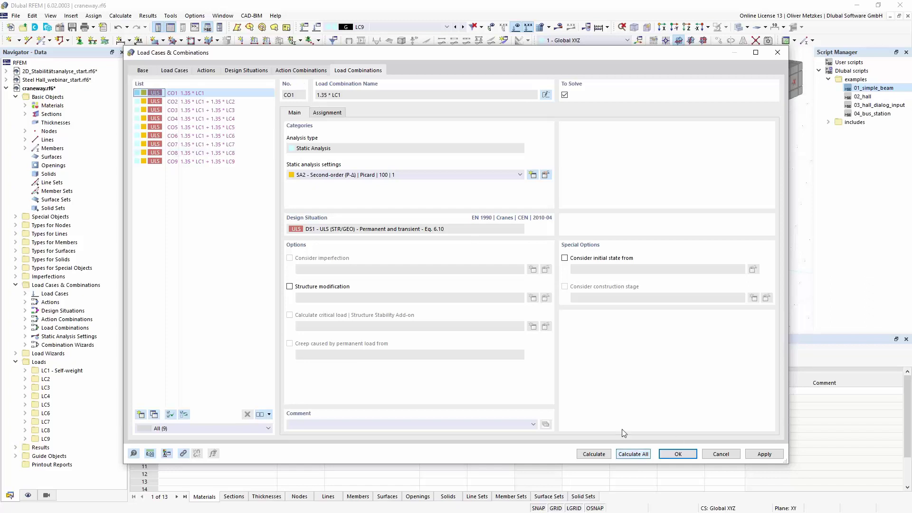
pyautogui.click(245, 70)
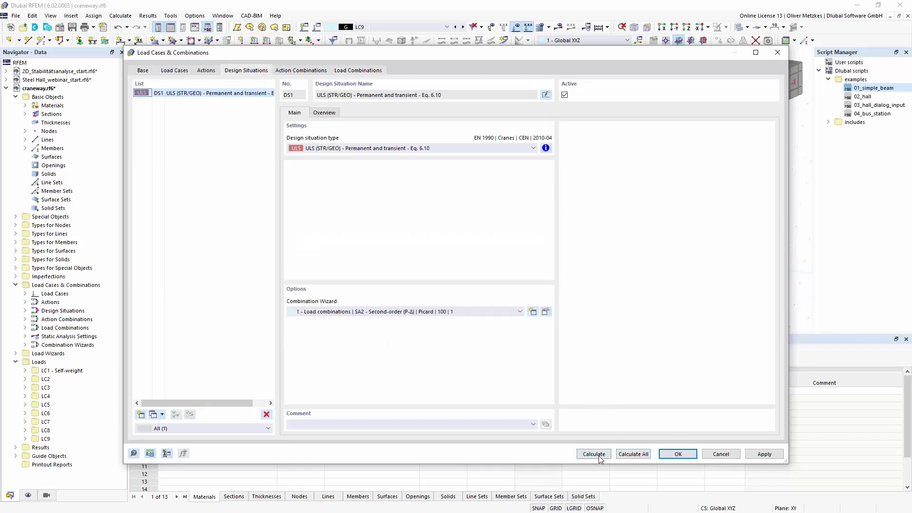
pyautogui.press('Return')
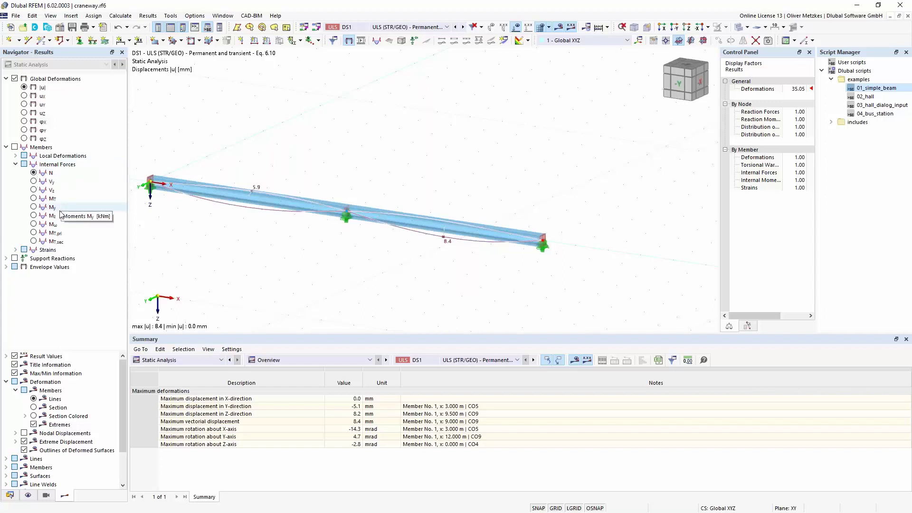
# - Display the warping bimoment Mω and the torsional moments MT,pri and MT,sec on the beam for design situation DS1
pyautogui.click(55, 241)
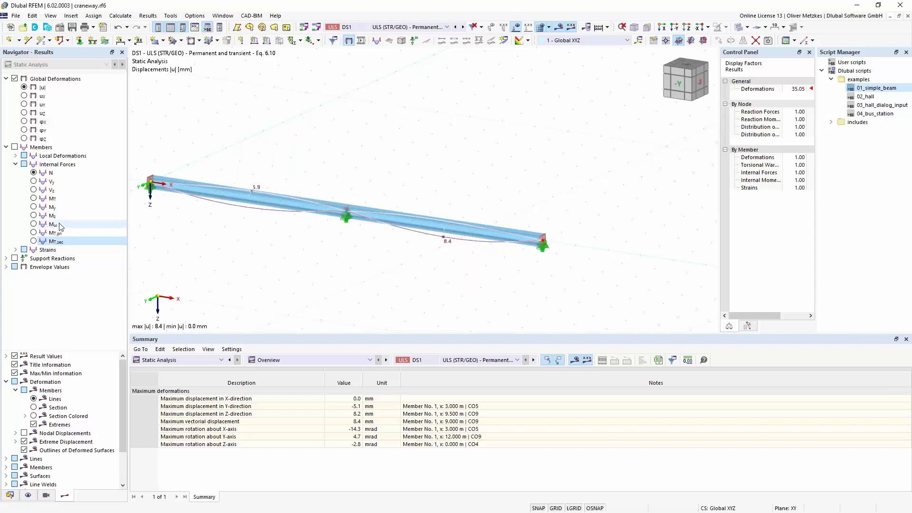
pyautogui.click(38, 225)
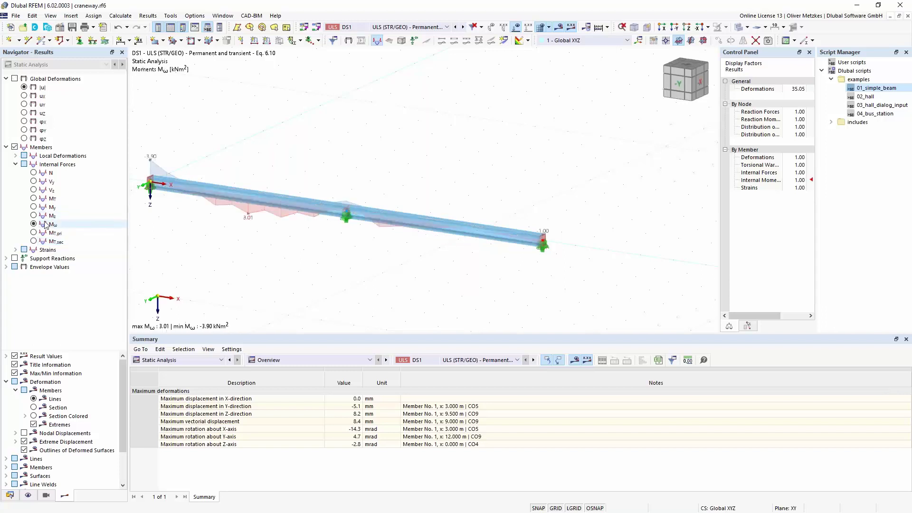
pyautogui.click(36, 233)
pyautogui.click(35, 241)
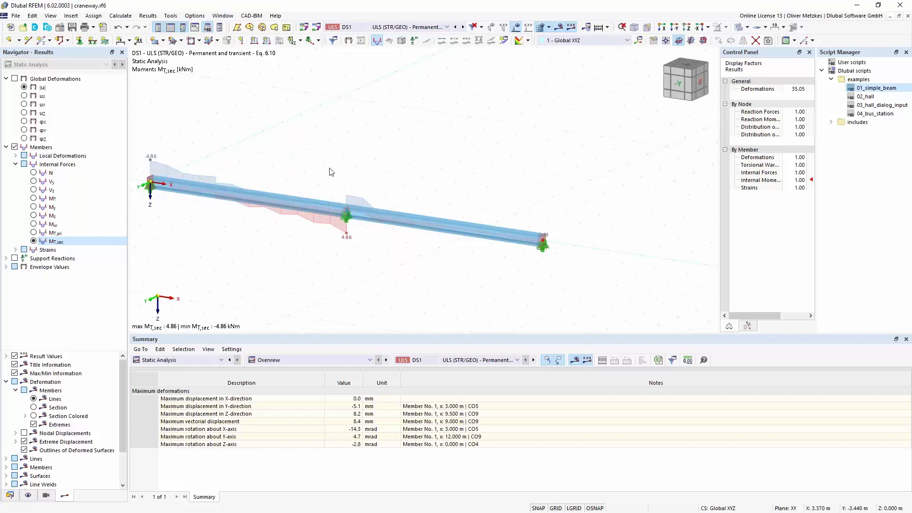
# - Show the results of load combination CO4 and display the member's local deformation ω (warping)
pyautogui.click(388, 29)
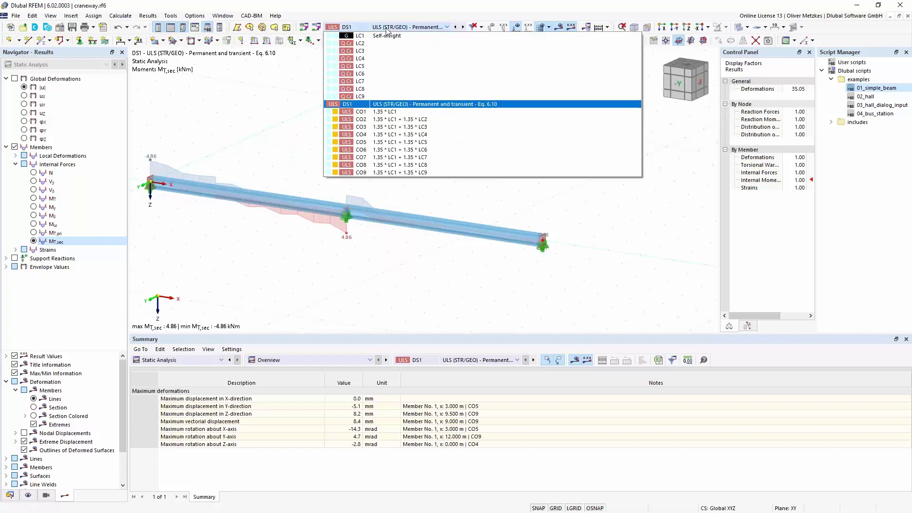
pyautogui.click(405, 135)
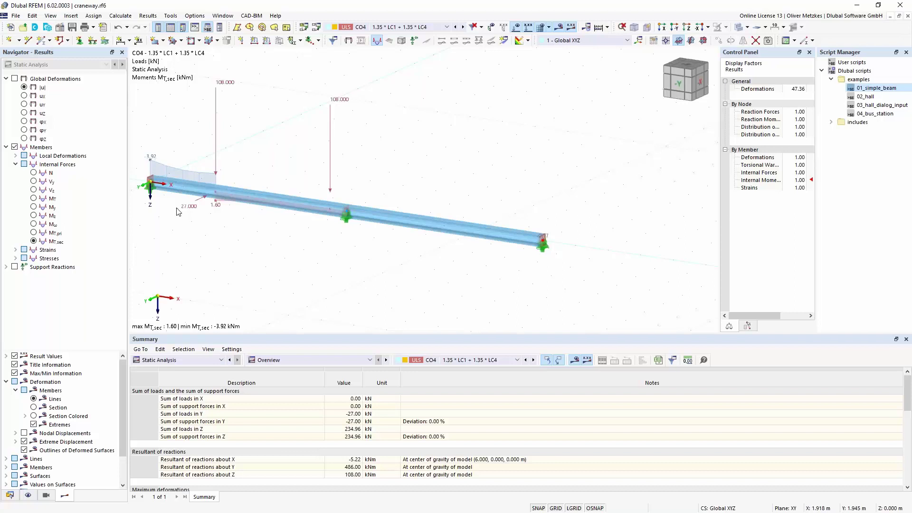
pyautogui.click(16, 156)
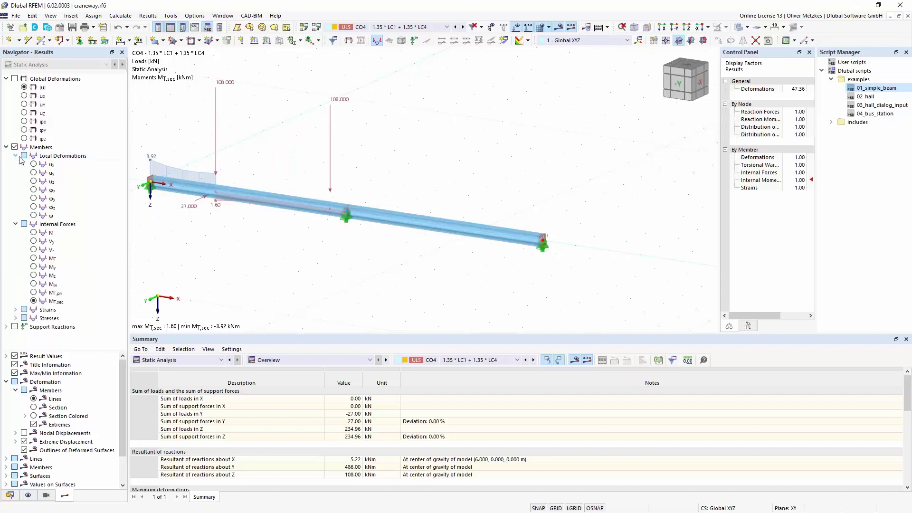
pyautogui.click(36, 216)
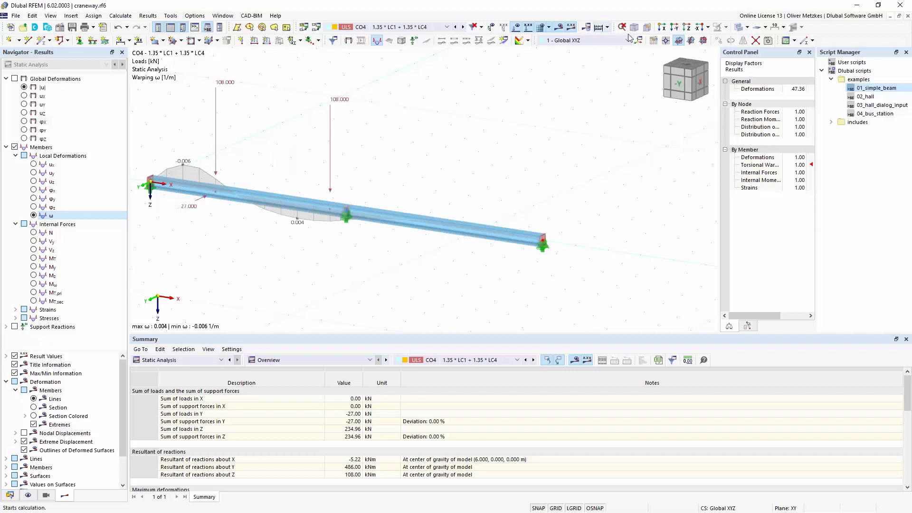
# - Close the Script Manager and narrow the Control Panel to enlarge the model view
pyautogui.moveTo(850, 52); pyautogui.dragTo(630, 126)
pyautogui.click(663, 112)
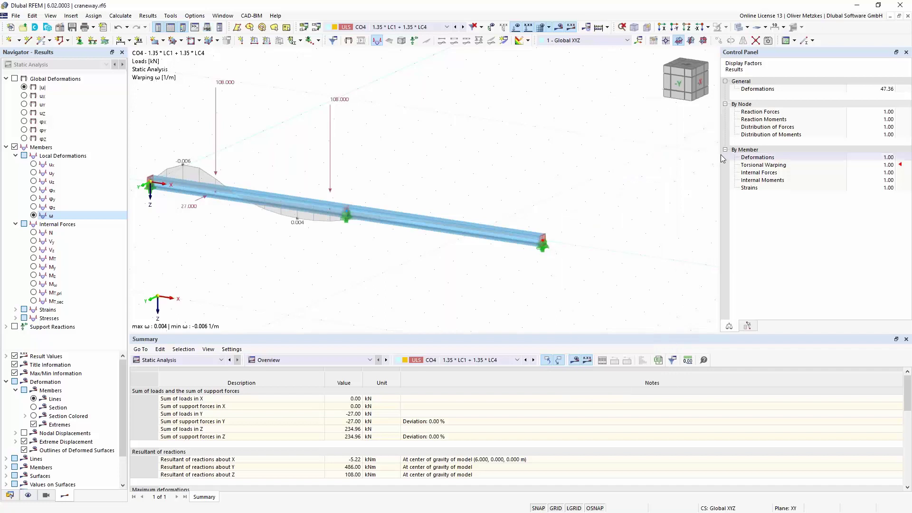
pyautogui.moveTo(720, 161); pyautogui.dragTo(818, 166)
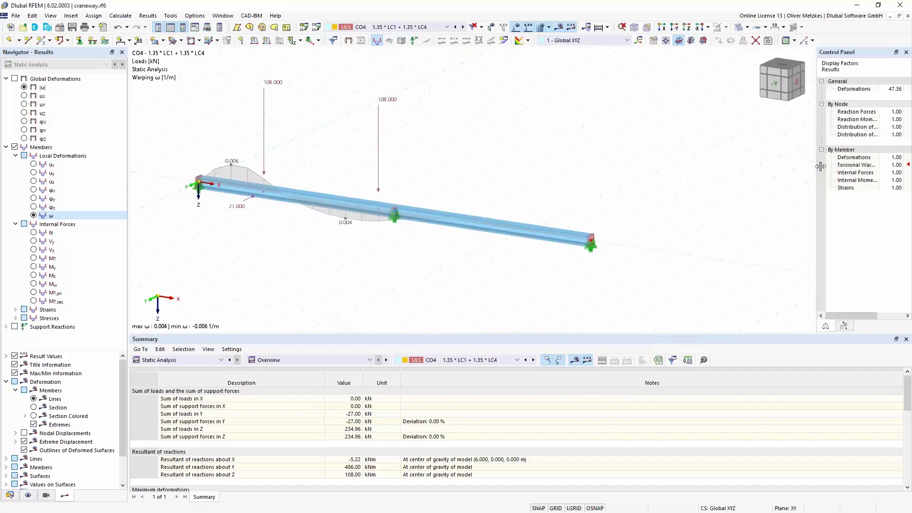
# - Activate the Structure Stability add-on in the model's base data
pyautogui.click(60, 27)
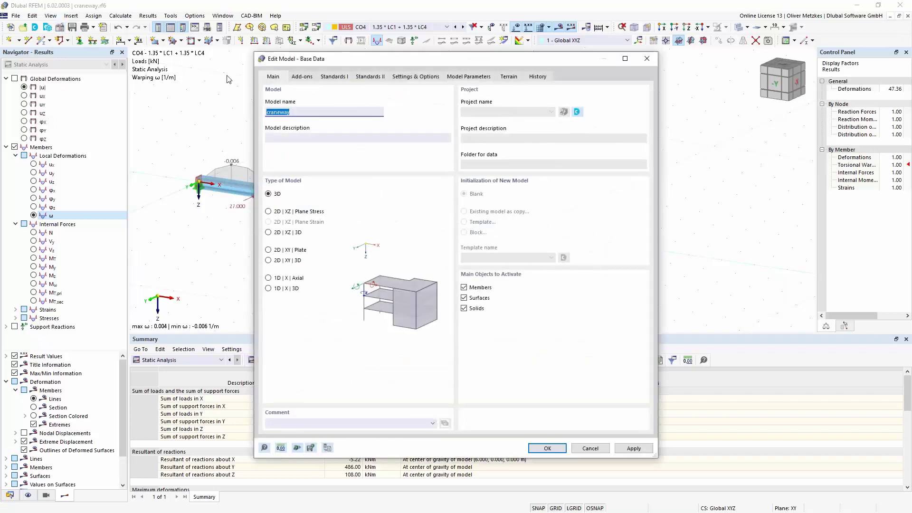
pyautogui.click(298, 78)
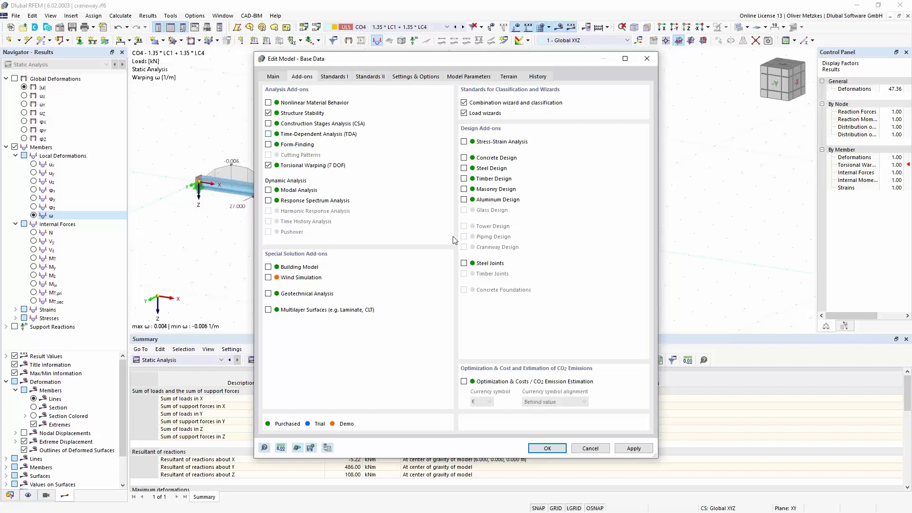
pyautogui.click(548, 449)
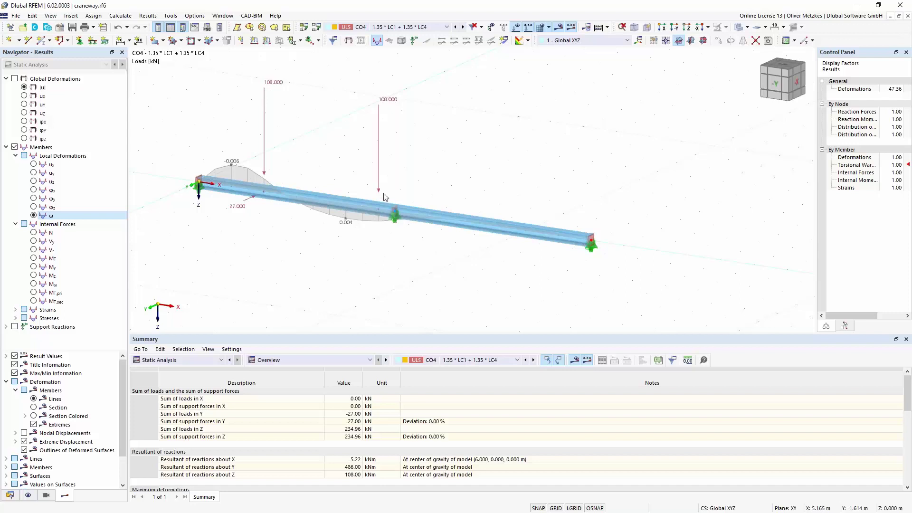
# - Activate the critical load calculation with stability settings ST1 for load case LC1 - Self-weight and calculate it
pyautogui.click(398, 28)
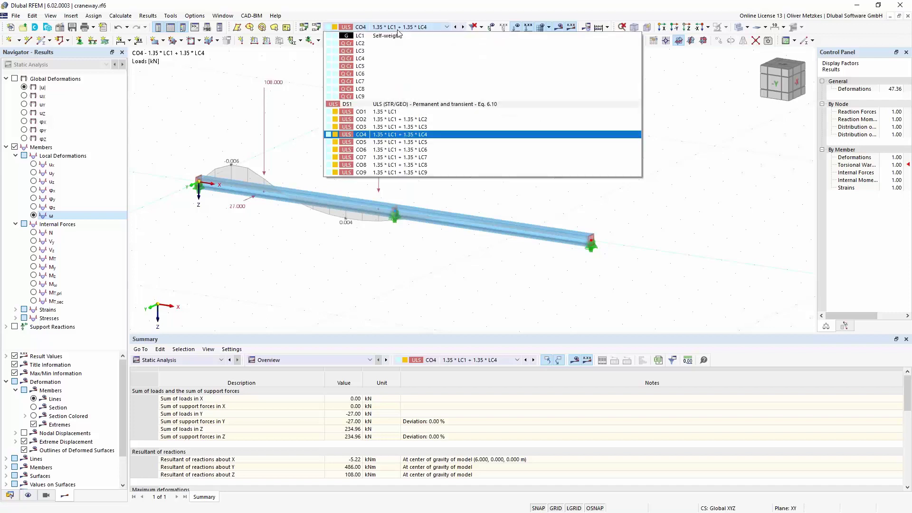
pyautogui.click(383, 35)
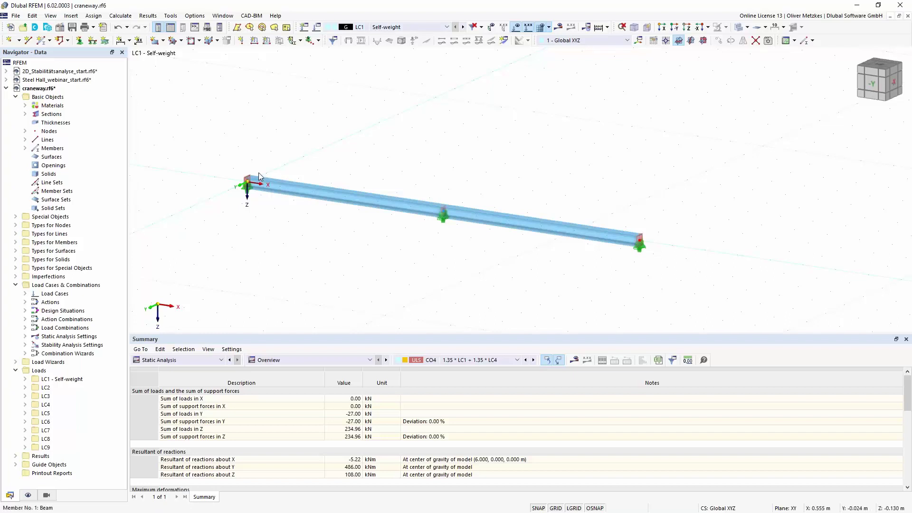
pyautogui.moveTo(517, 183); pyautogui.dragTo(497, 187, button='middle')
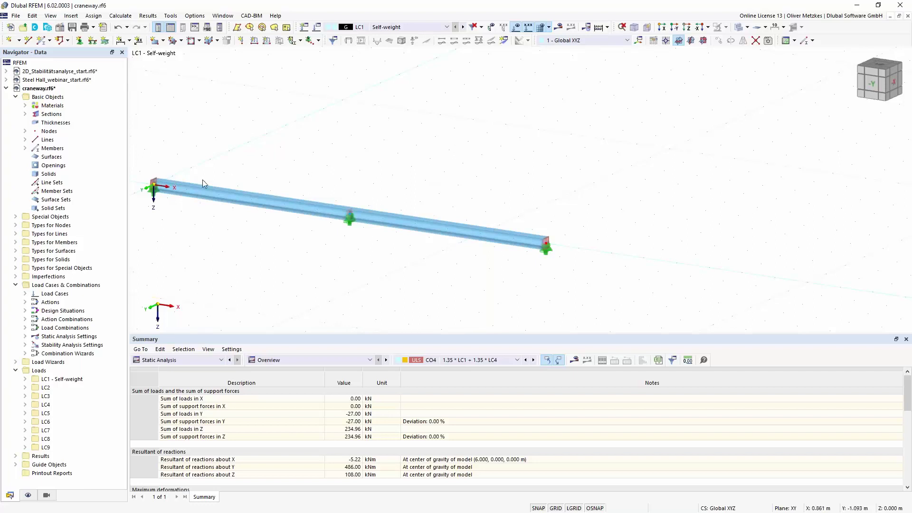
pyautogui.click(317, 27)
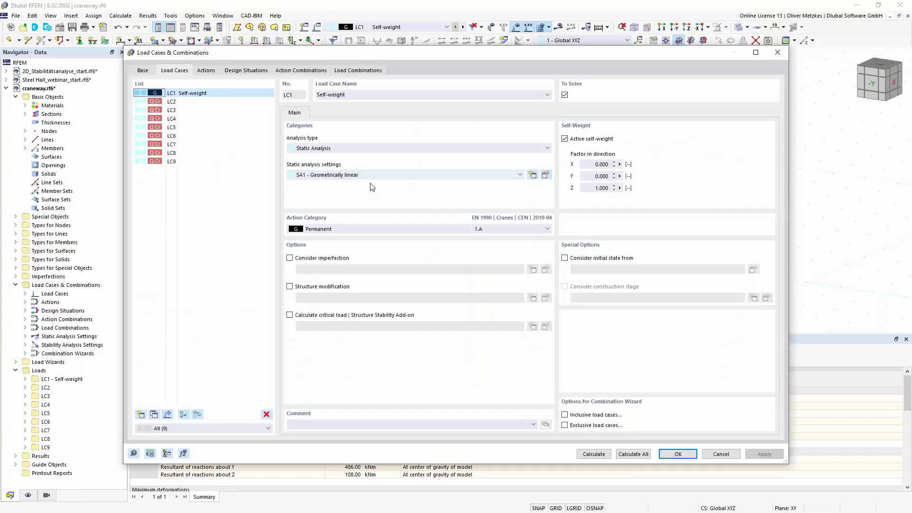
pyautogui.click(305, 318)
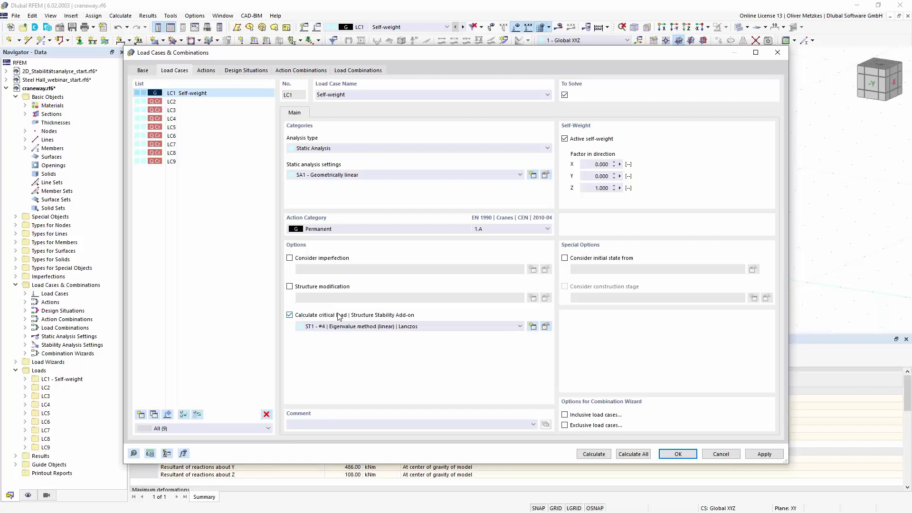
pyautogui.click(672, 455)
pyautogui.press('F5')
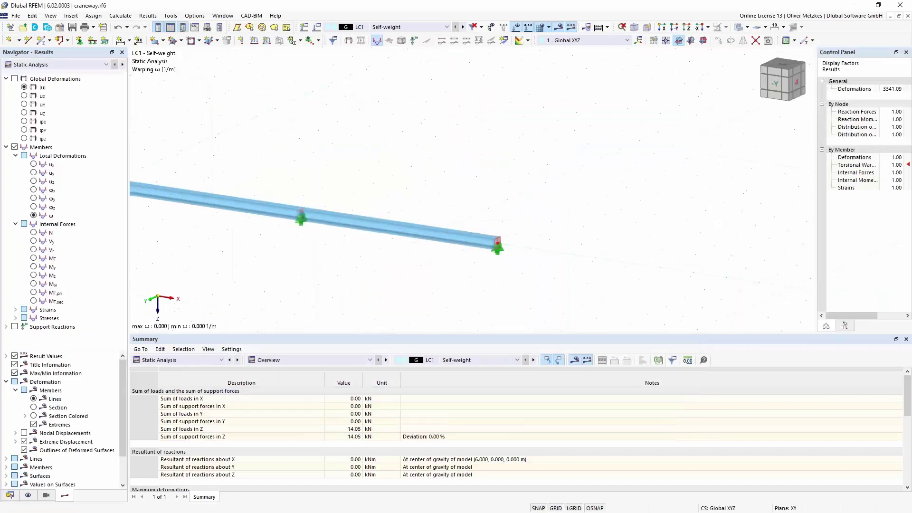
# - Display the Stability Analysis results of LC1 and examine the first mode shape with Section Colored deformation
pyautogui.click(67, 64)
pyautogui.click(67, 84)
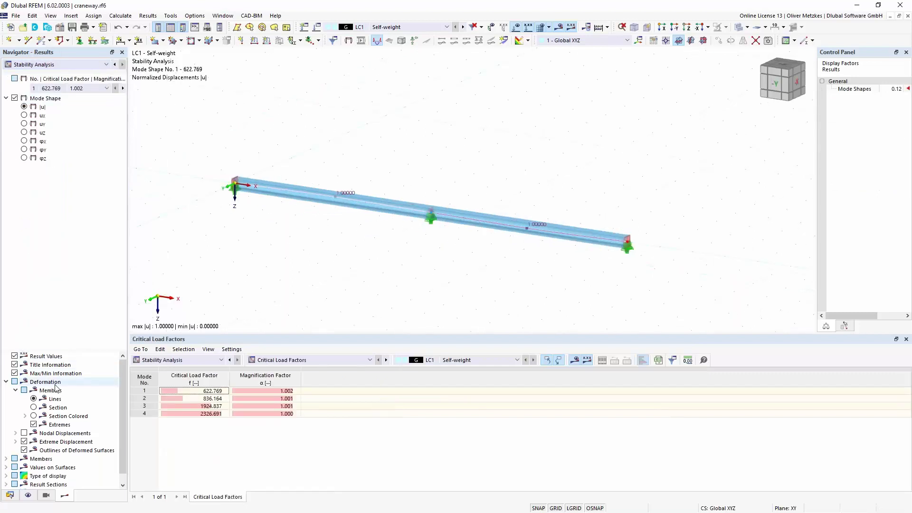
pyautogui.click(33, 416)
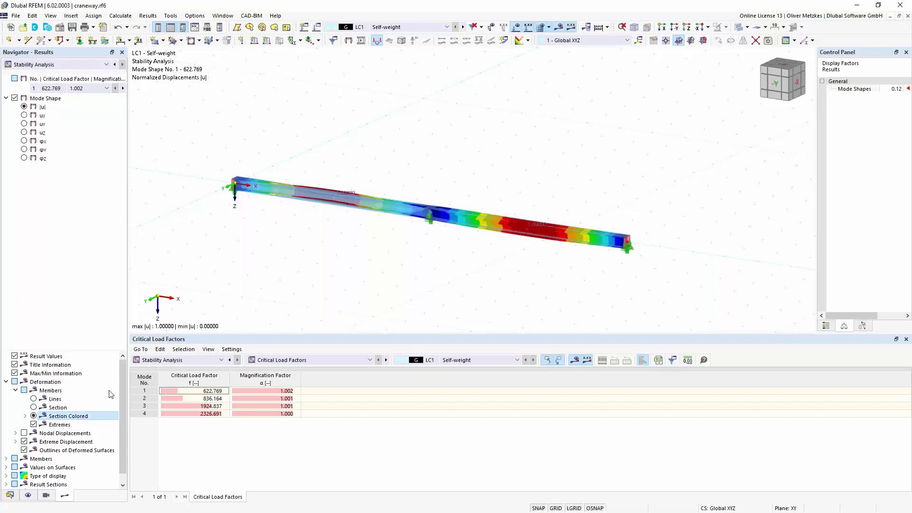
pyautogui.scroll(1, 423, 198)
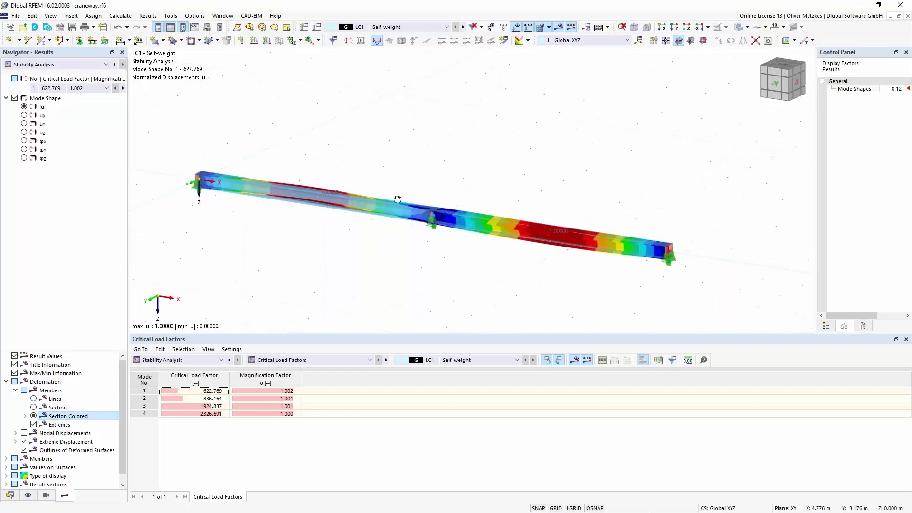
pyautogui.keyDown('ctrl'); pyautogui.moveTo(397, 199); pyautogui.dragTo(353, 158, button='middle'); pyautogui.keyUp('ctrl')
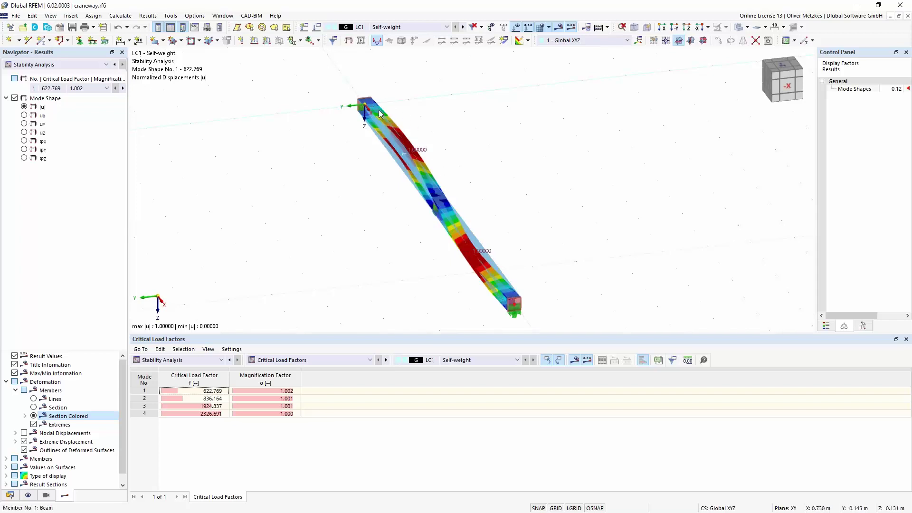
pyautogui.moveTo(380, 113)
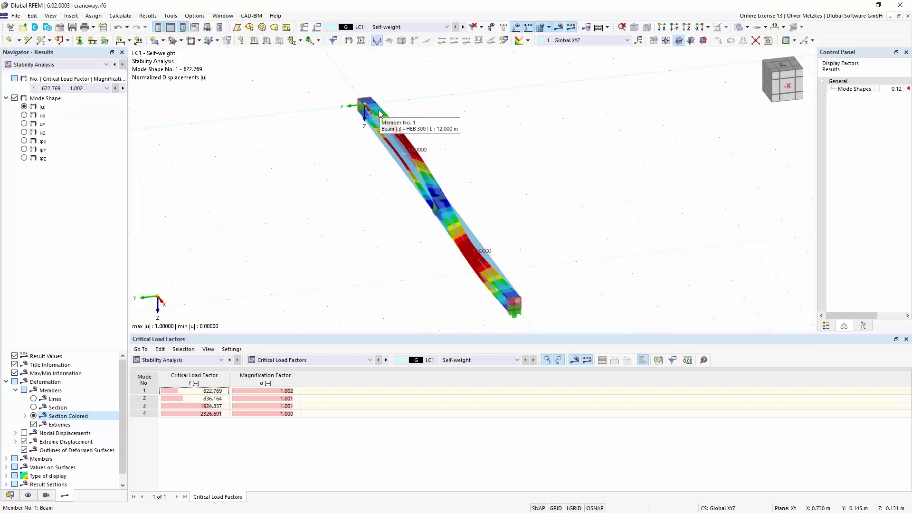
# - Create a new imperfection case IC1 and set its imperfection type to Buckling Mode
pyautogui.click(11, 496)
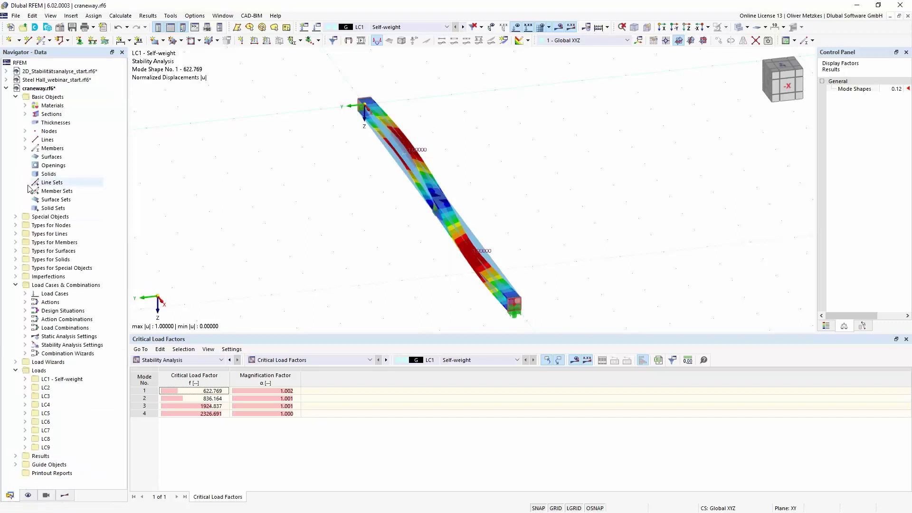
pyautogui.click(15, 277)
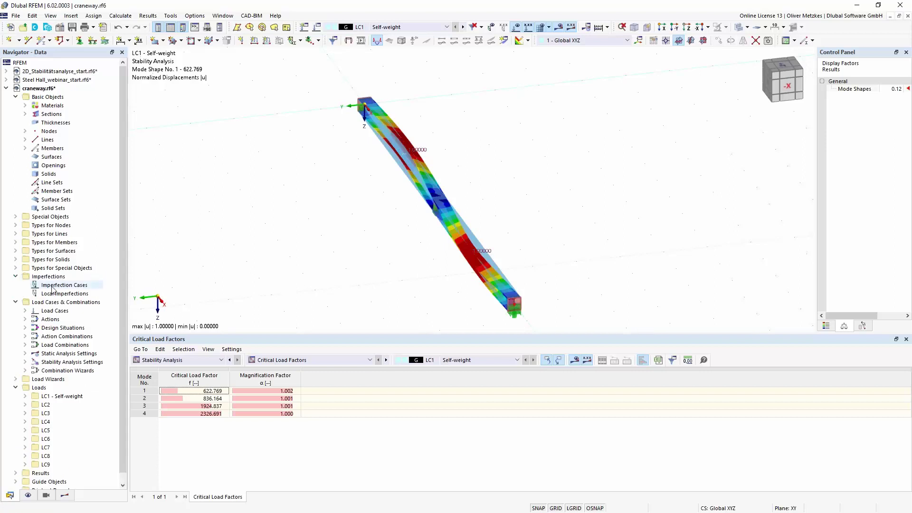
pyautogui.rightClick(52, 285)
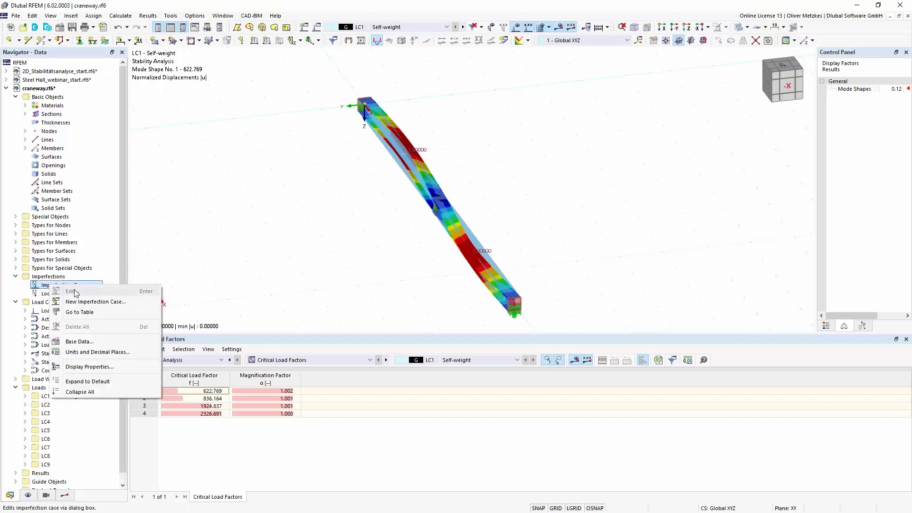
pyautogui.click(101, 303)
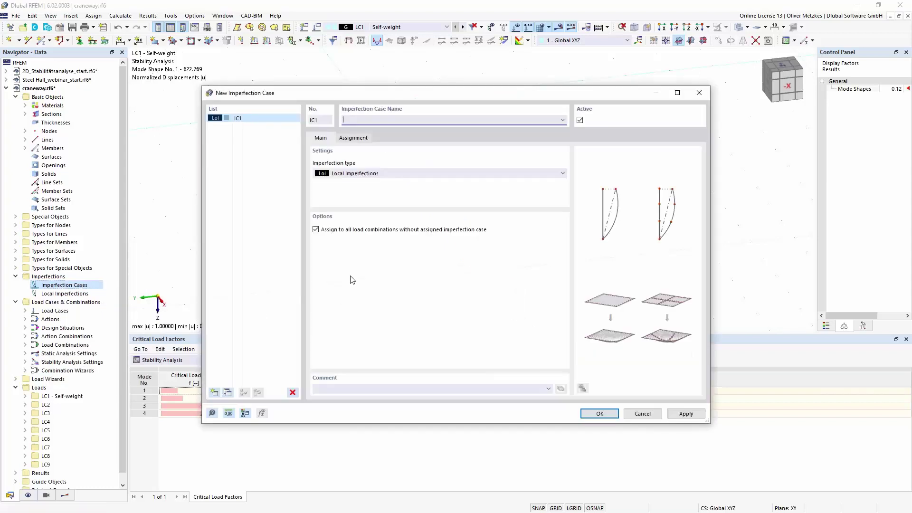
pyautogui.click(437, 174)
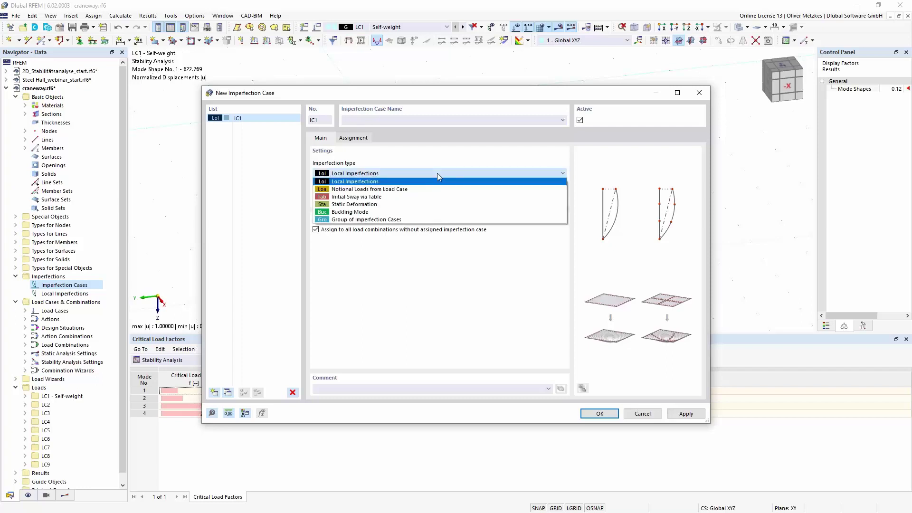
pyautogui.click(338, 212)
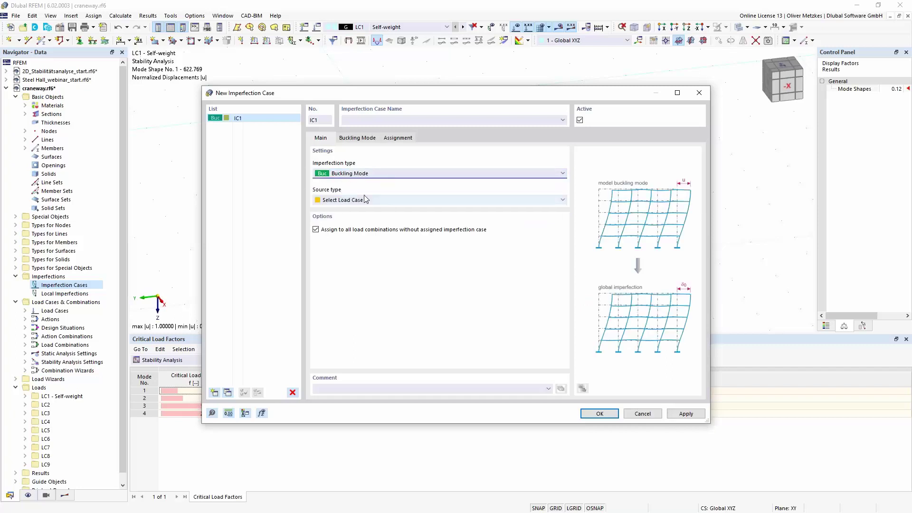
# - Set the imperfection direction for the LC1 buckling mode in IC1 to Global in Y on true length
pyautogui.click(361, 139)
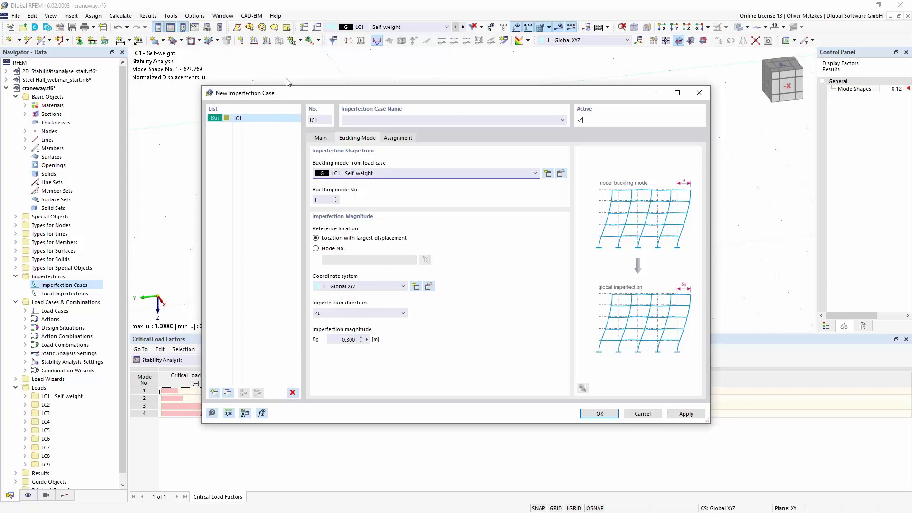
pyautogui.moveTo(298, 93); pyautogui.dragTo(676, 98)
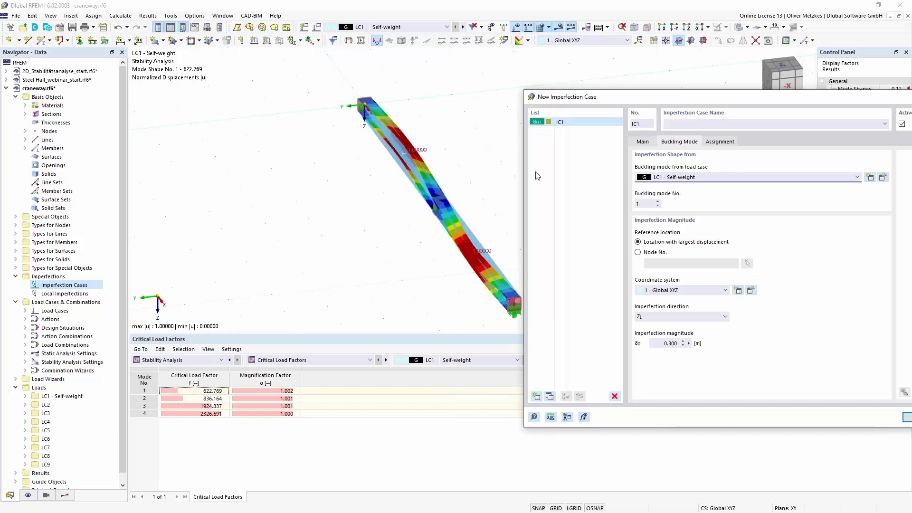
pyautogui.moveTo(638, 101); pyautogui.dragTo(436, 115)
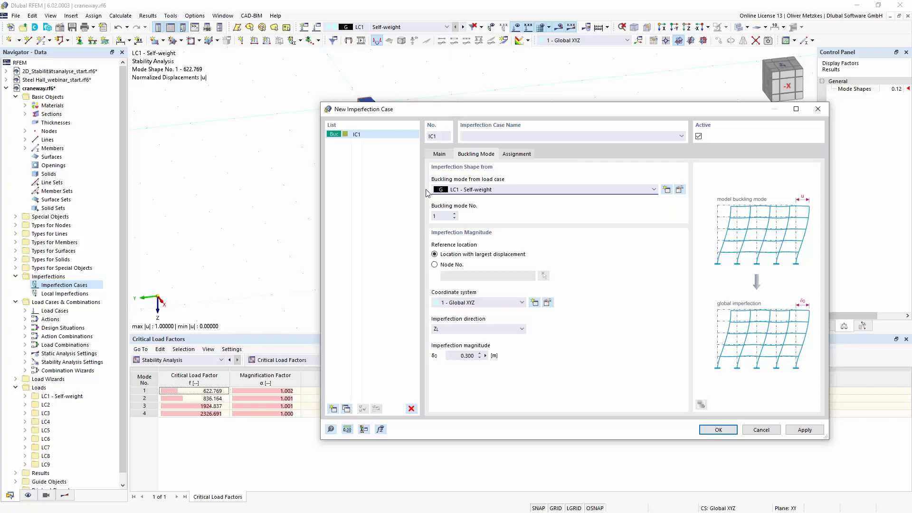
pyautogui.click(464, 331)
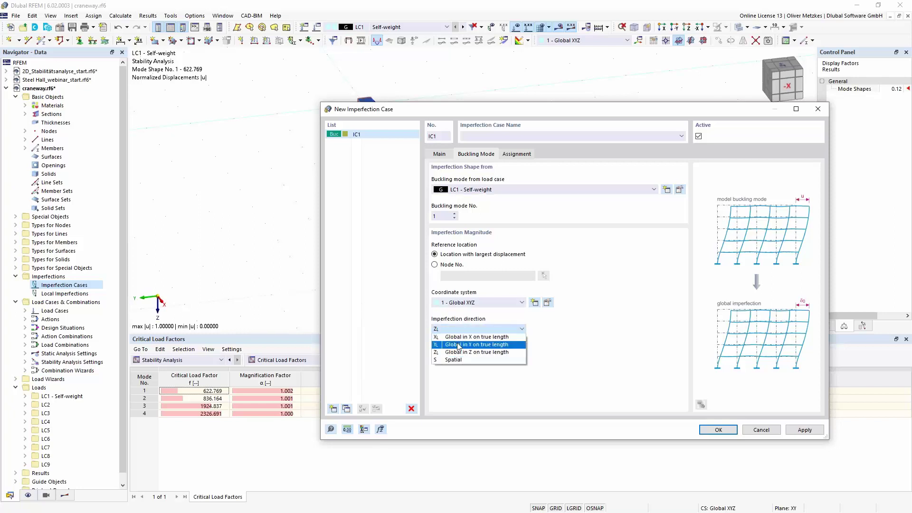
pyautogui.click(458, 345)
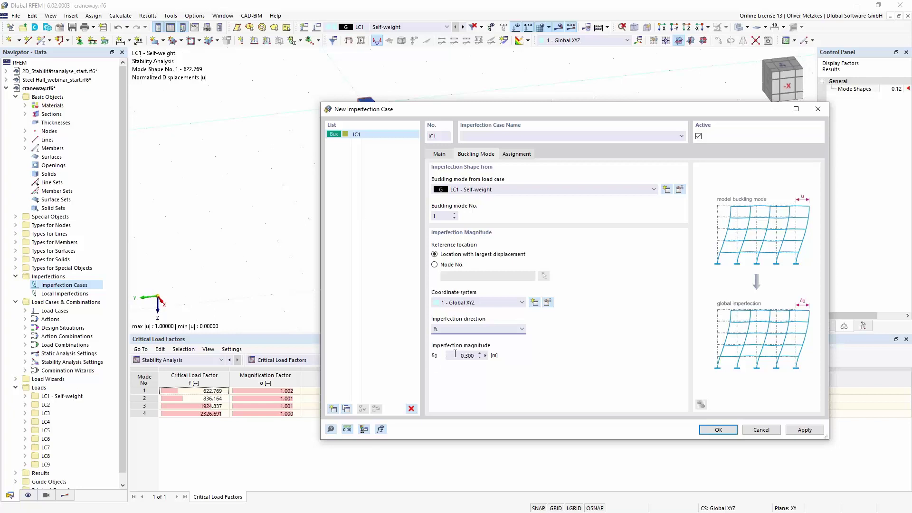
# - Define the imperfection magnitude of IC1 with the formula members[1].length/2/200
pyautogui.click(487, 358)
pyautogui.click(485, 356)
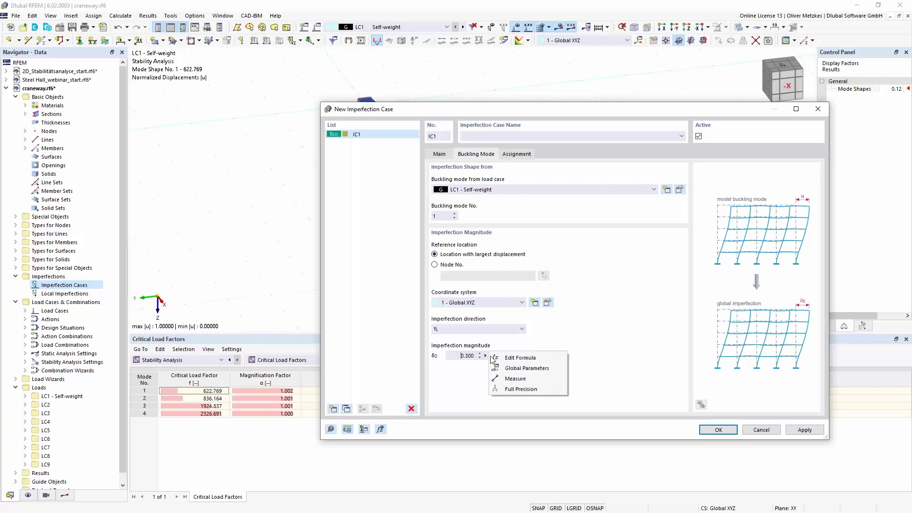
pyautogui.click(531, 362)
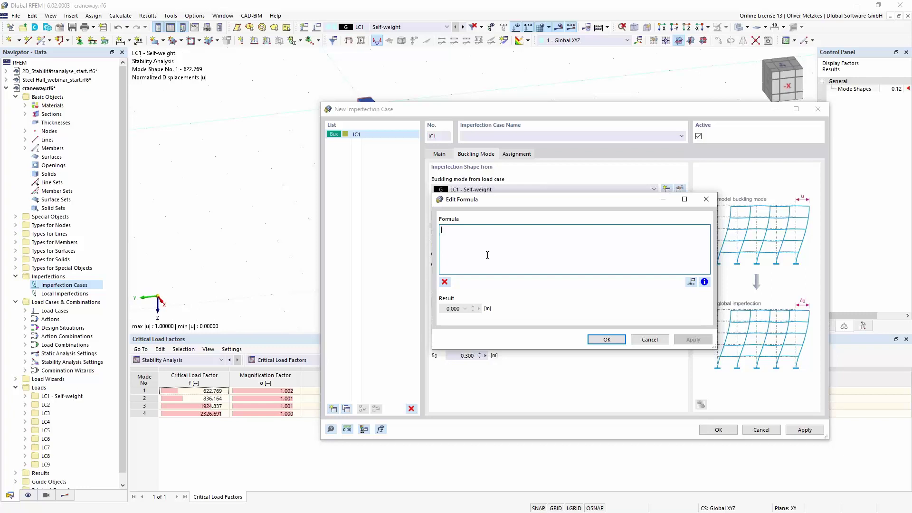
pyautogui.write('members[')
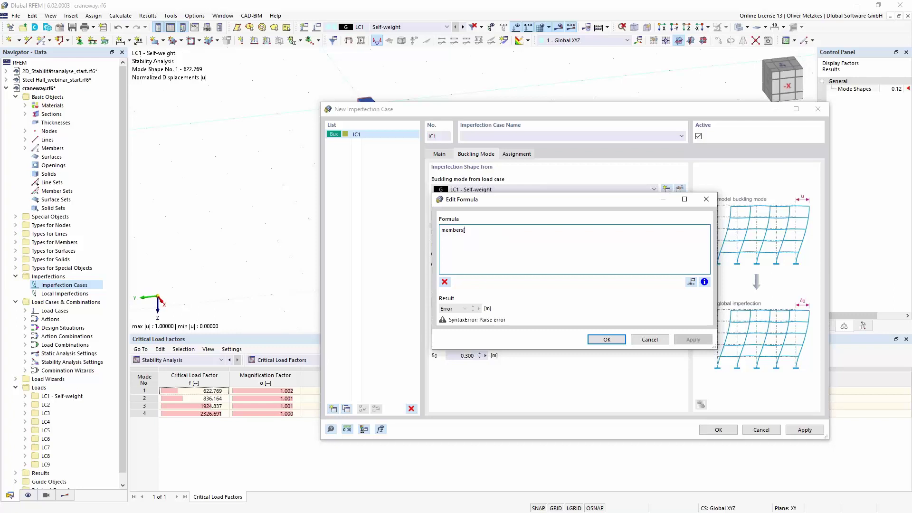
pyautogui.write('1].length')
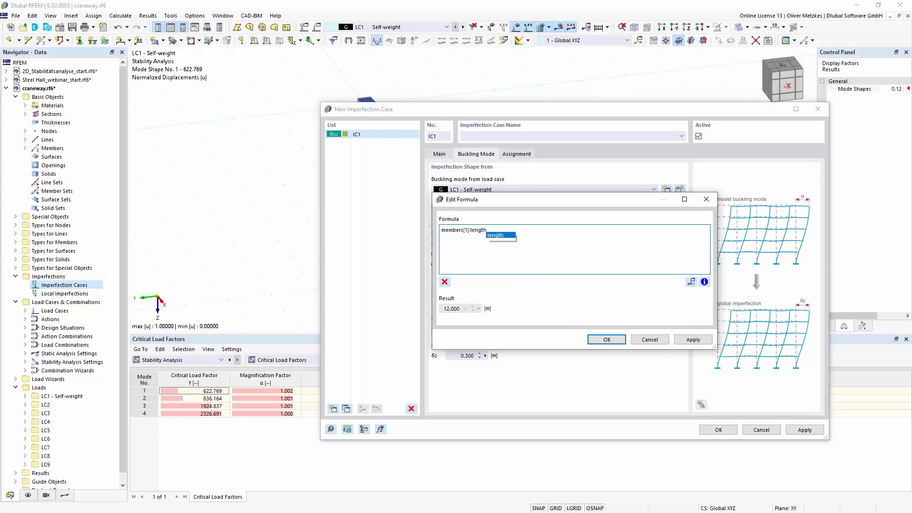
pyautogui.click(504, 235)
pyautogui.write('/2')
pyautogui.write('/')
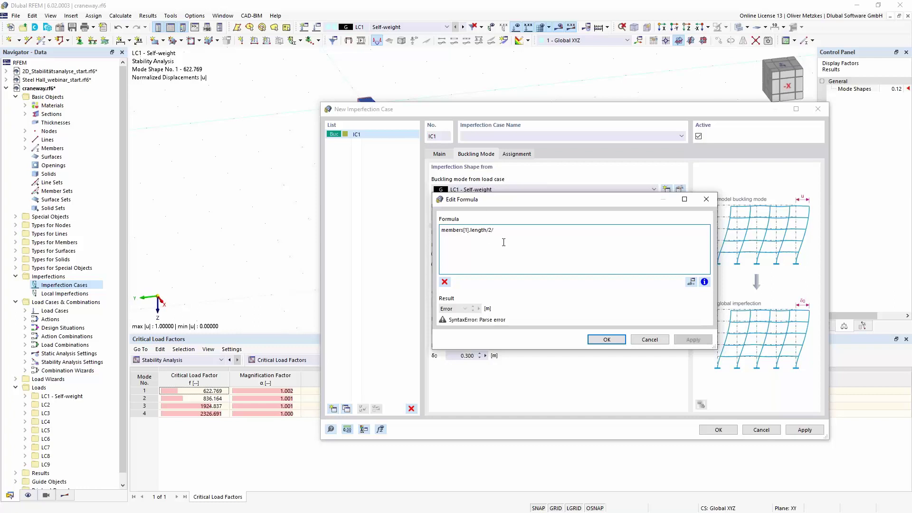
pyautogui.write('200')
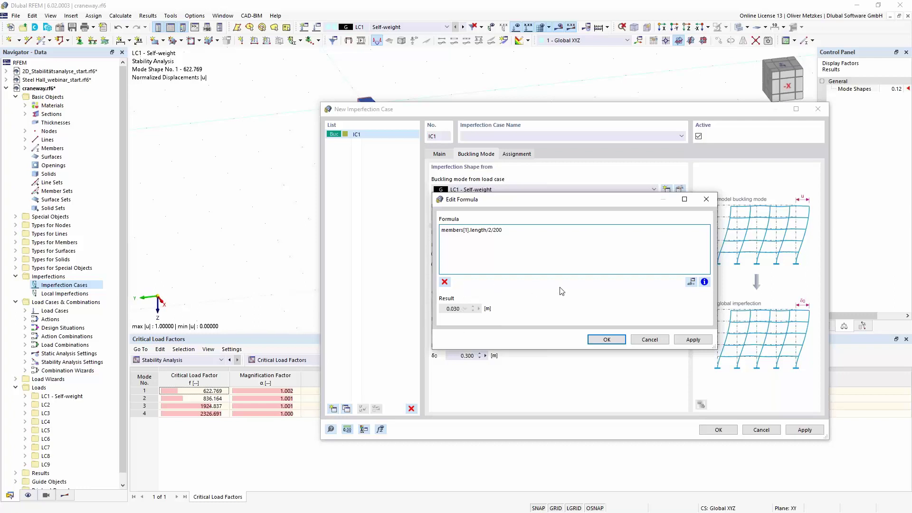
pyautogui.click(607, 340)
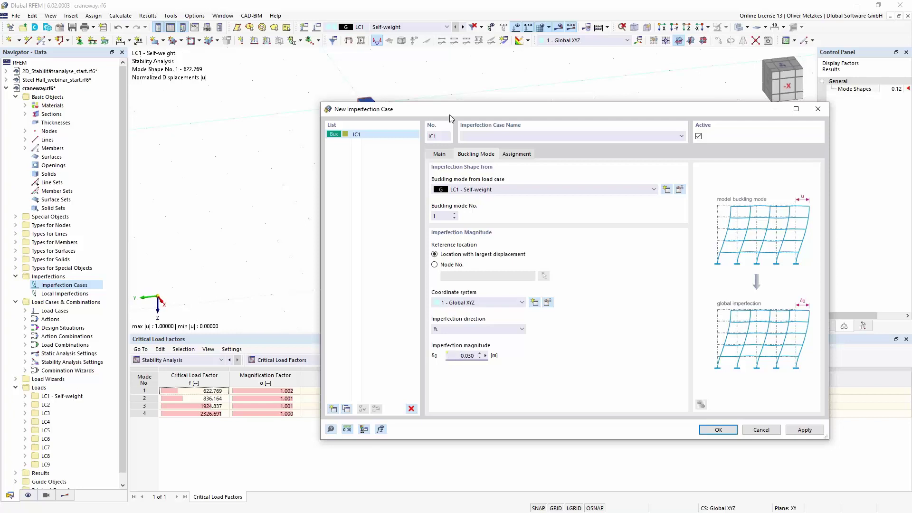
# - Add a second imperfection case IC2 with the imperfection type Group of Imperfection Cases
pyautogui.moveTo(451, 110); pyautogui.dragTo(445, 280)
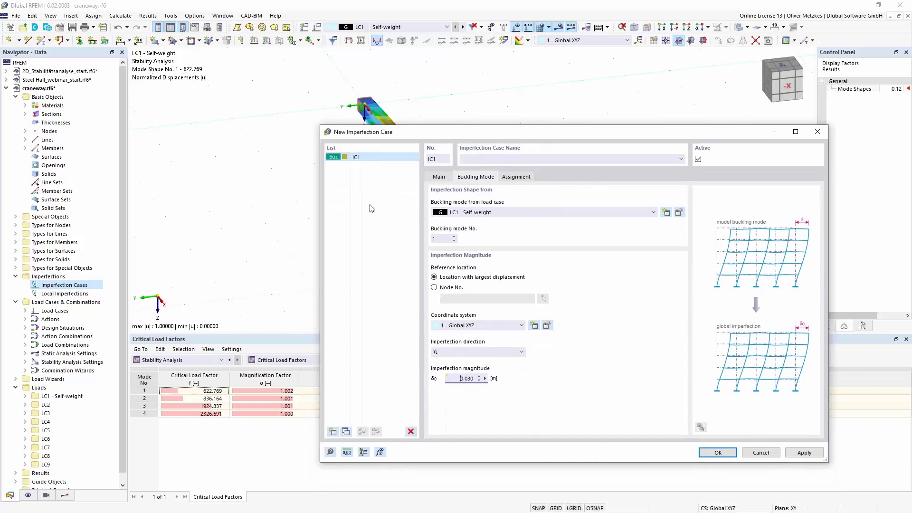
pyautogui.click(332, 432)
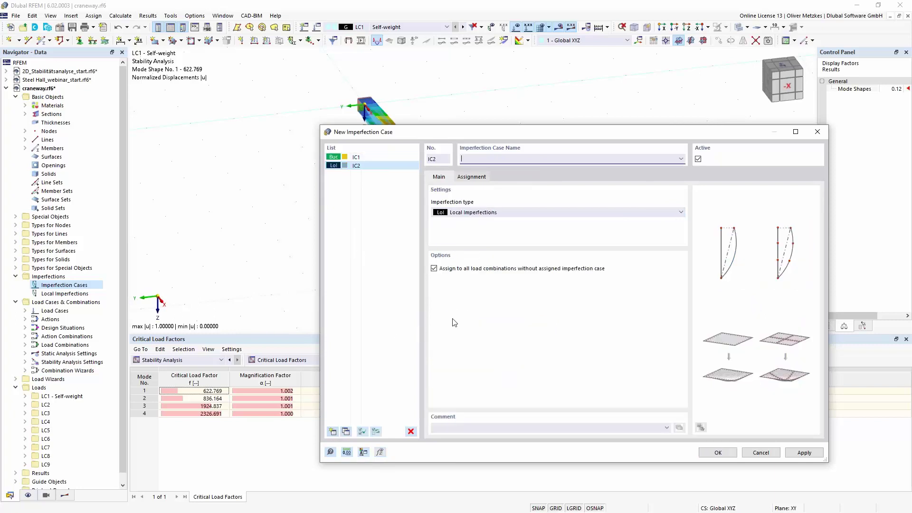
pyautogui.click(520, 213)
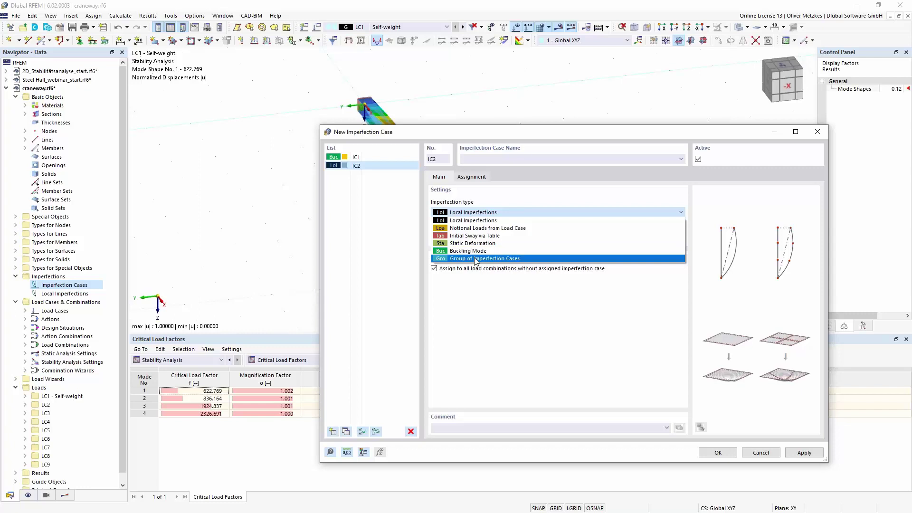
pyautogui.click(476, 259)
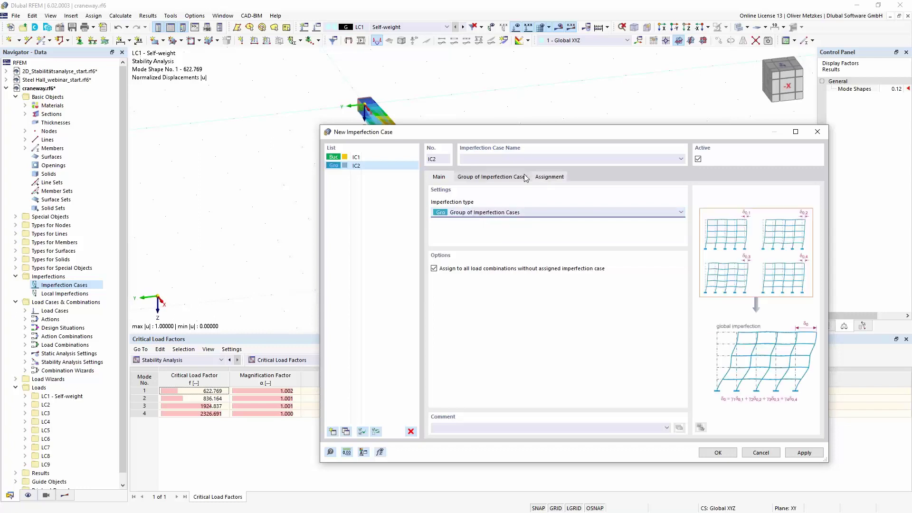
# - Add IC1 to the imperfection group of IC2 with a factor of -1.00 and save the imperfection cases
pyautogui.click(506, 176)
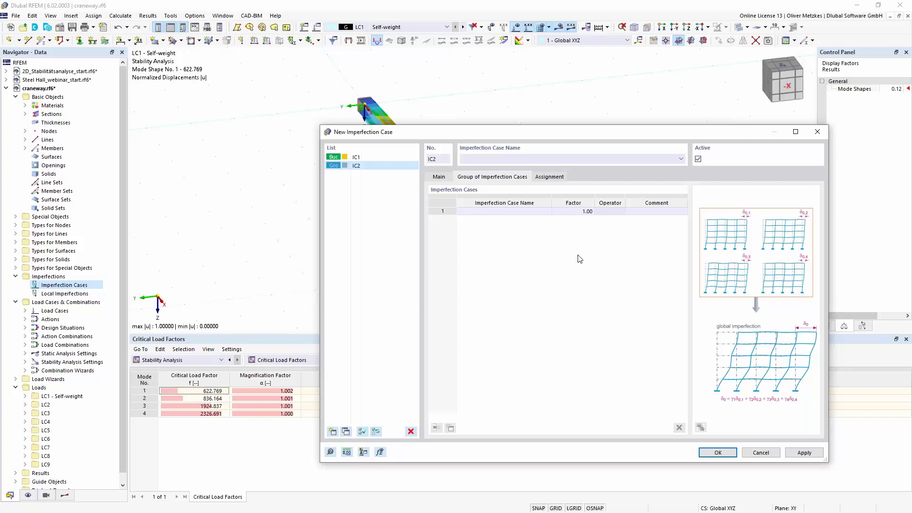
pyautogui.click(515, 212)
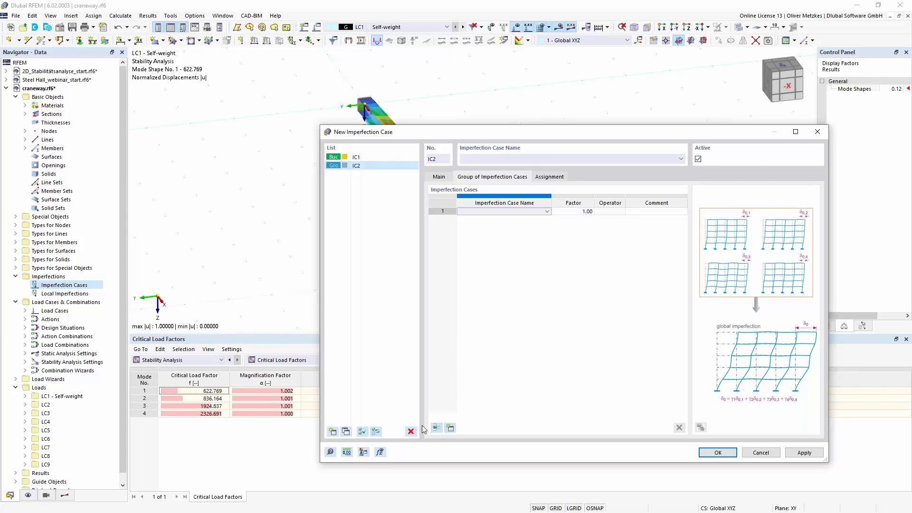
pyautogui.click(612, 212)
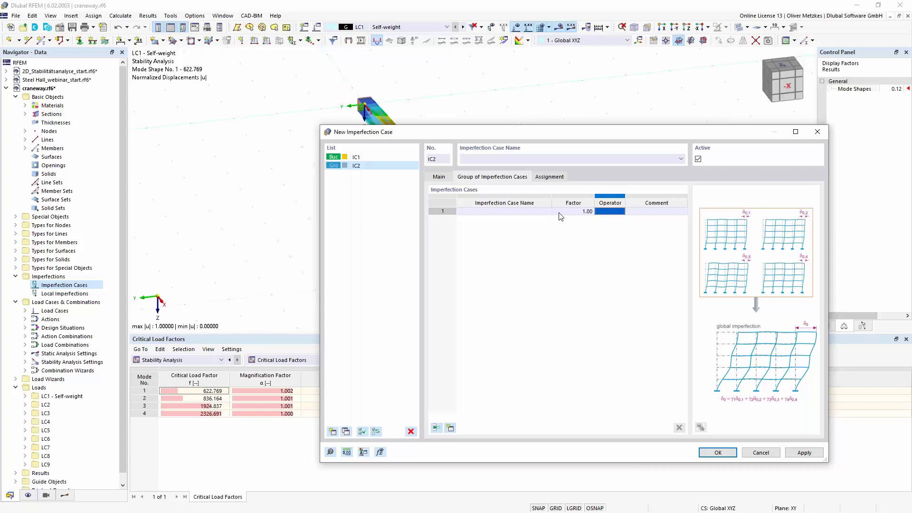
pyautogui.click(546, 214)
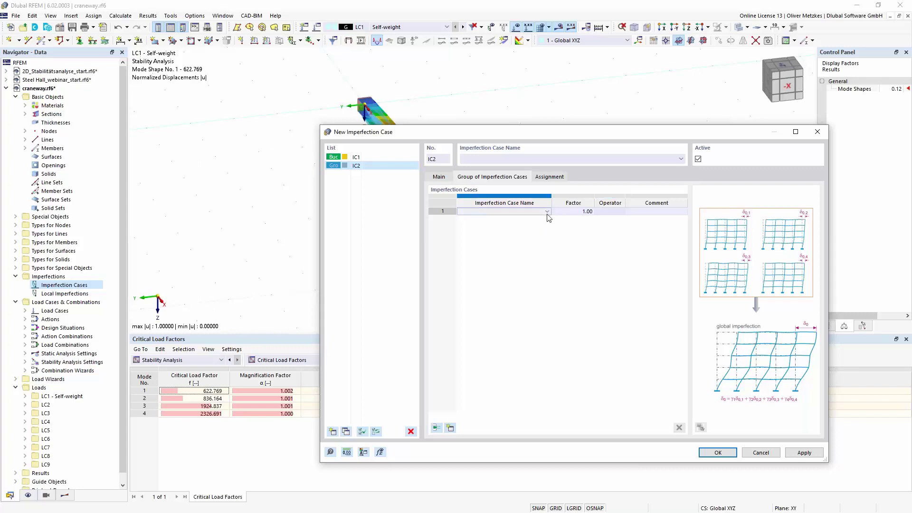
pyautogui.click(547, 216)
pyautogui.click(532, 220)
pyautogui.click(579, 211)
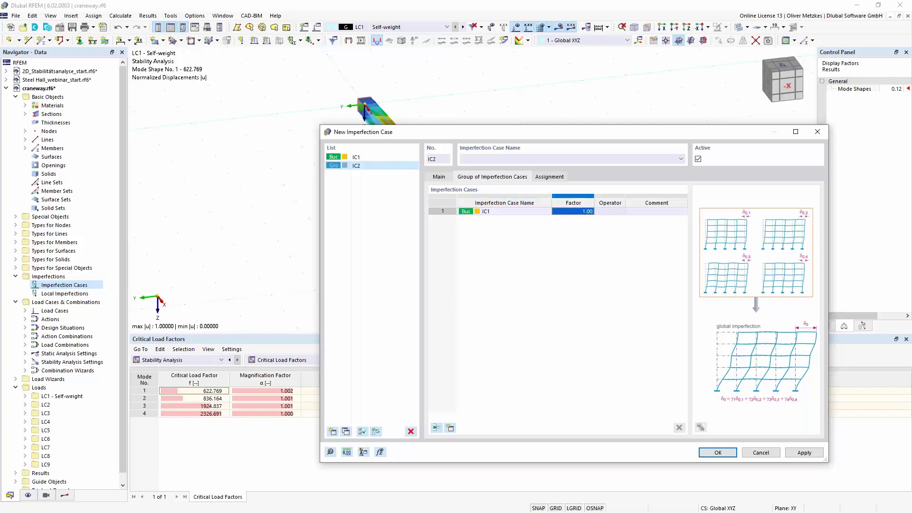
pyautogui.click(579, 212)
pyautogui.press('BackSpace')
pyautogui.click(538, 214)
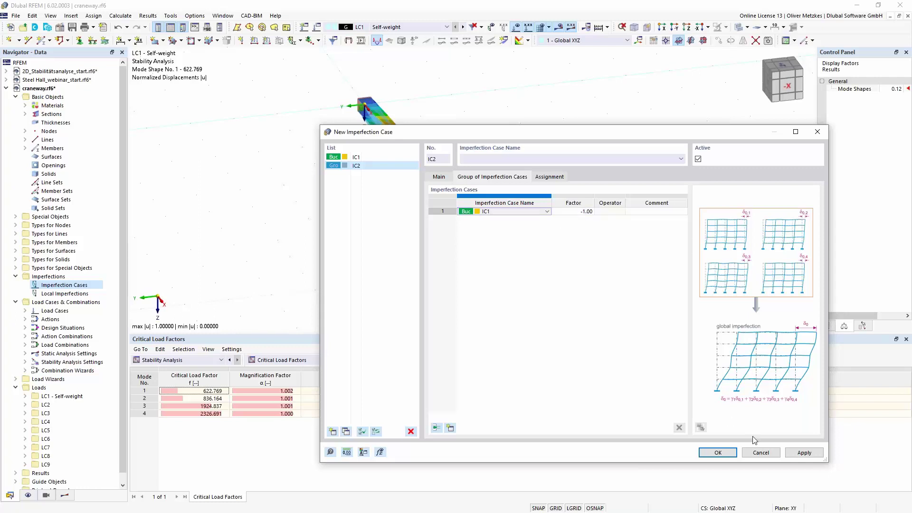
pyautogui.click(522, 287)
pyautogui.press('Return')
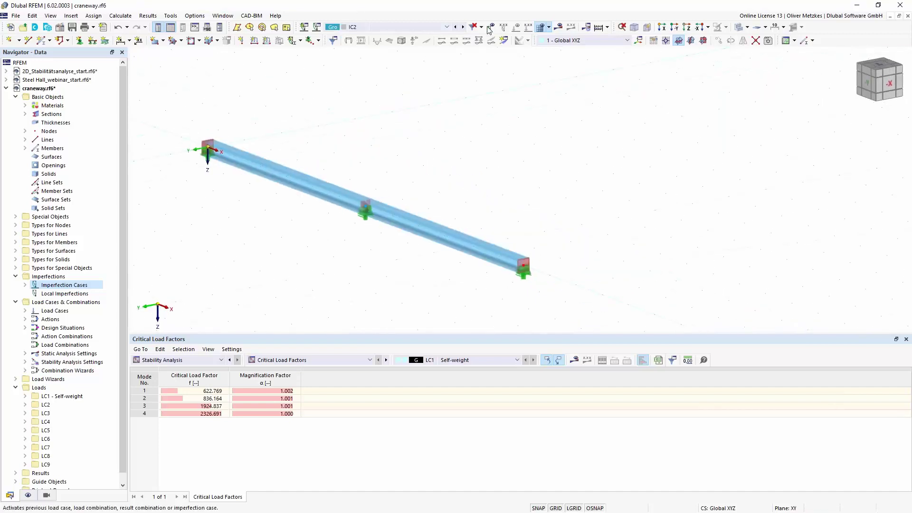
# - Calculate imperfection case IC2 and display its global deformations on the craneway beam
pyautogui.click(558, 27)
pyautogui.click(492, 301)
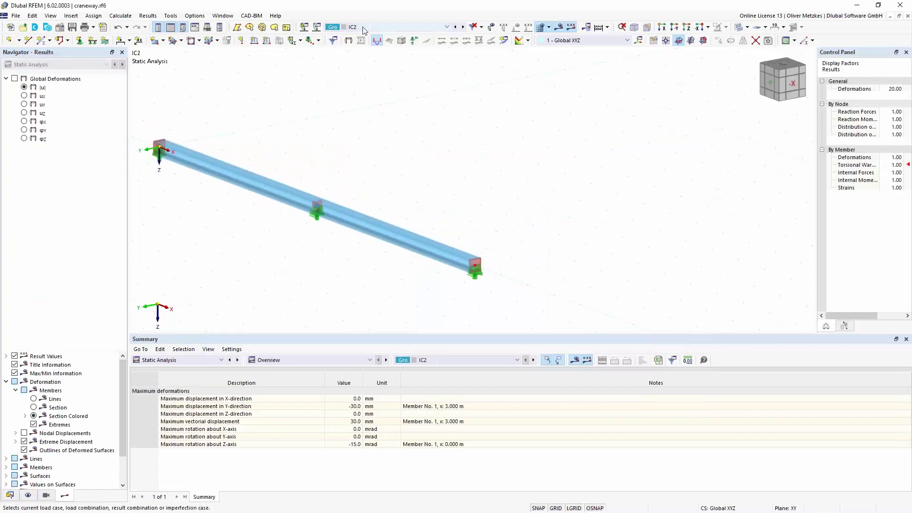
pyautogui.click(18, 80)
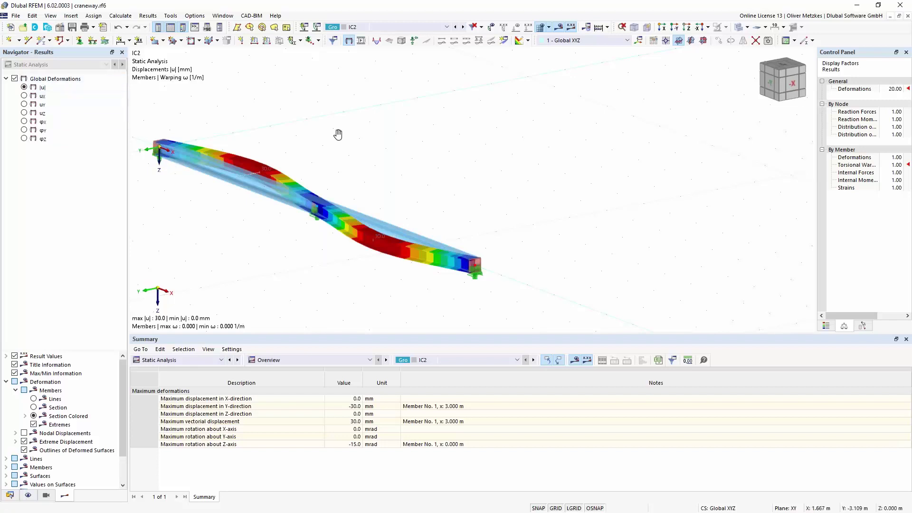
pyautogui.moveTo(338, 134); pyautogui.dragTo(365, 140, button='middle')
pyautogui.moveTo(430, 152)
pyautogui.keyDown('ctrl'); pyautogui.mouseDown(button='middle')
pyautogui.moveTo(412, 136)
pyautogui.moveTo(394, 141)
pyautogui.moveTo(439, 151)
pyautogui.mouseUp(button='middle'); pyautogui.keyUp('ctrl')
# - Calculate imperfection case IC1 and compare its deformed shape with that of IC2
pyautogui.click(413, 28)
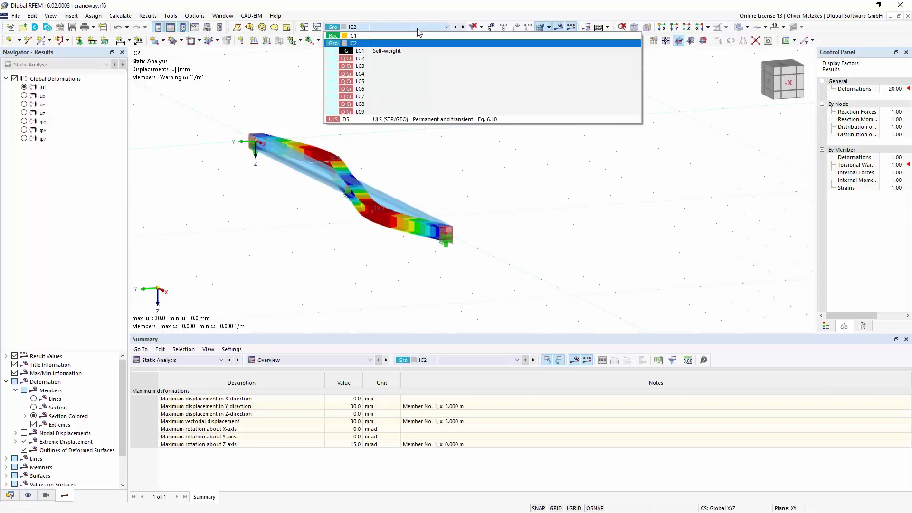
pyautogui.click(412, 36)
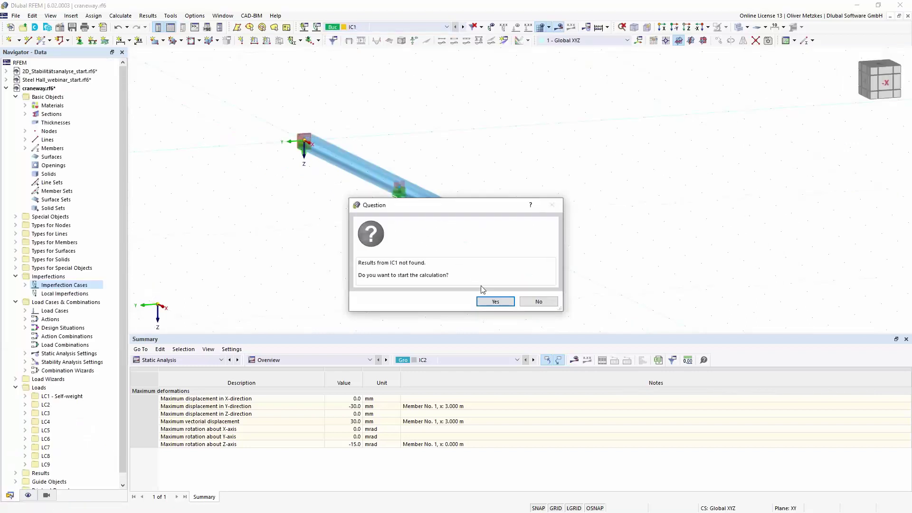
pyautogui.click(488, 301)
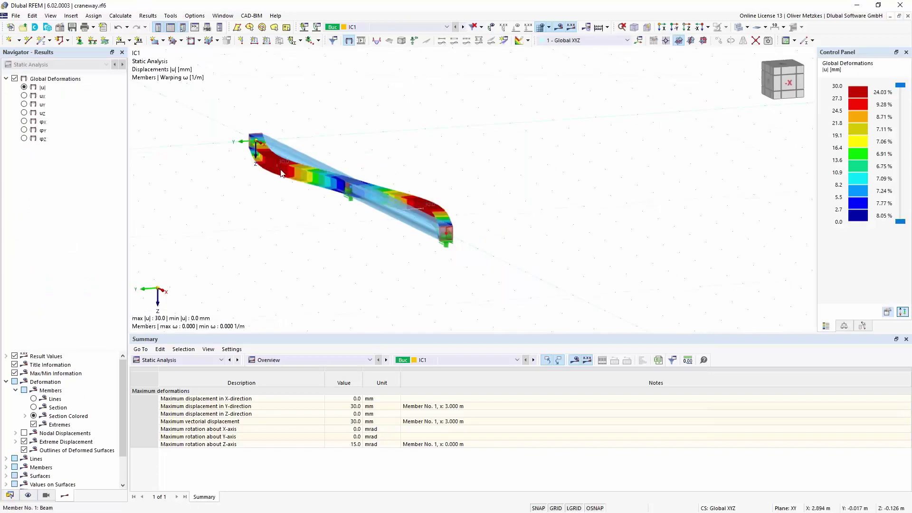
pyautogui.moveTo(295, 170)
pyautogui.click(465, 28)
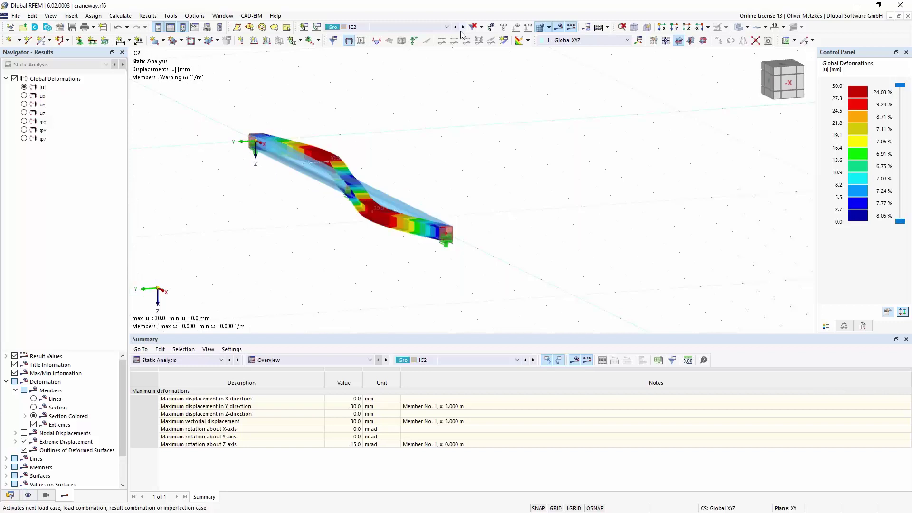
# - Check in the settings of design situation DS1 that its combination wizard considers imperfection cases
pyautogui.click(335, 28)
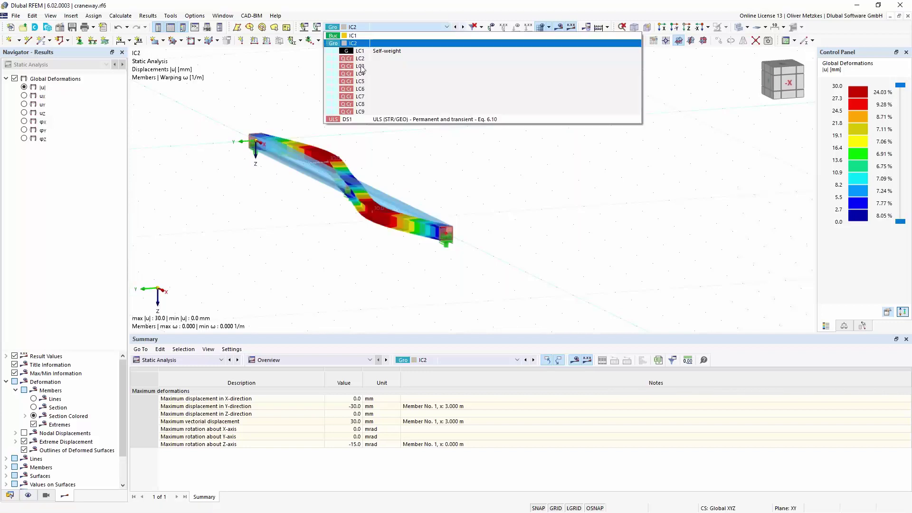
pyautogui.click(365, 118)
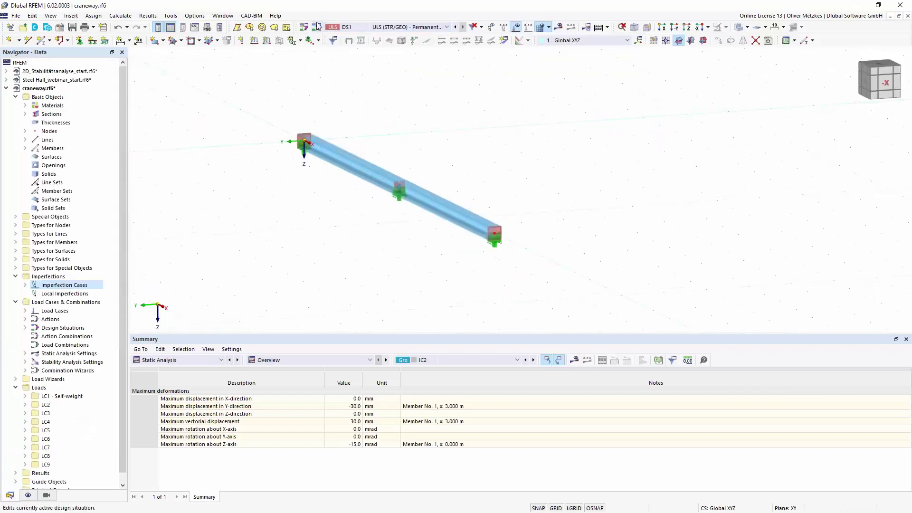
pyautogui.click(318, 28)
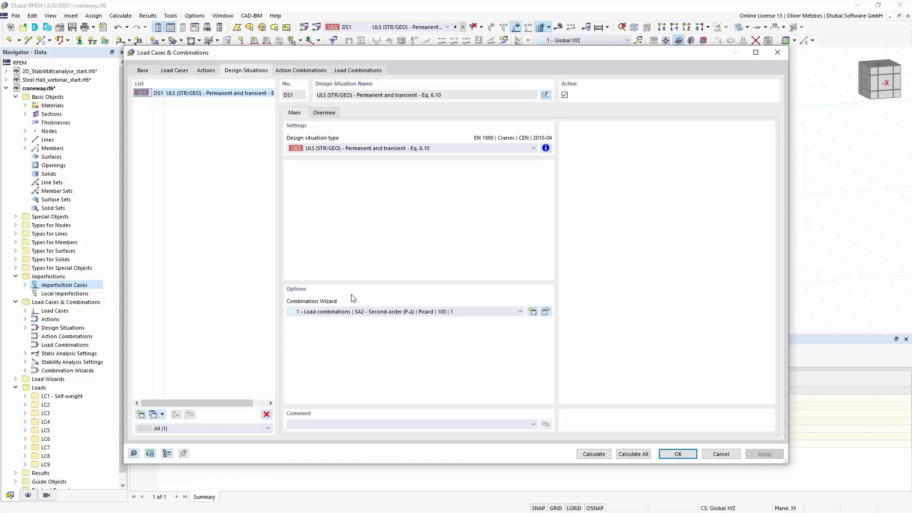
pyautogui.click(550, 313)
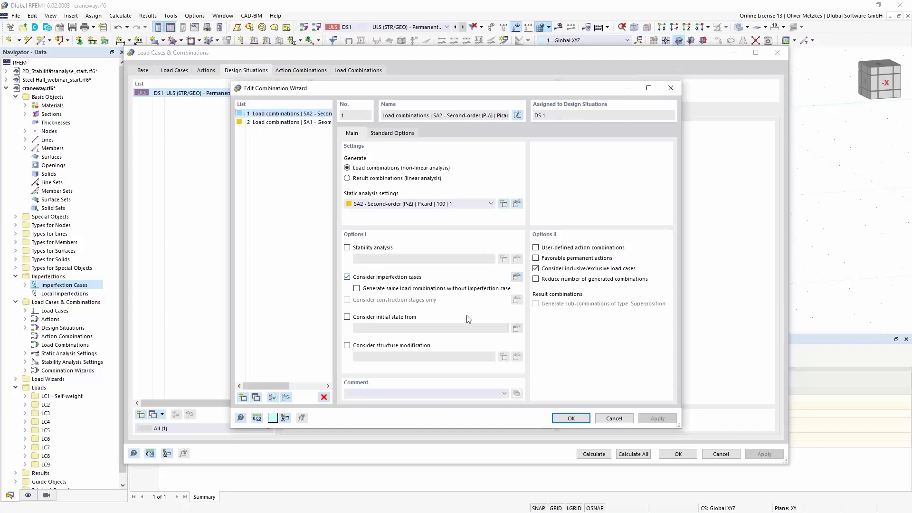
pyautogui.click(571, 418)
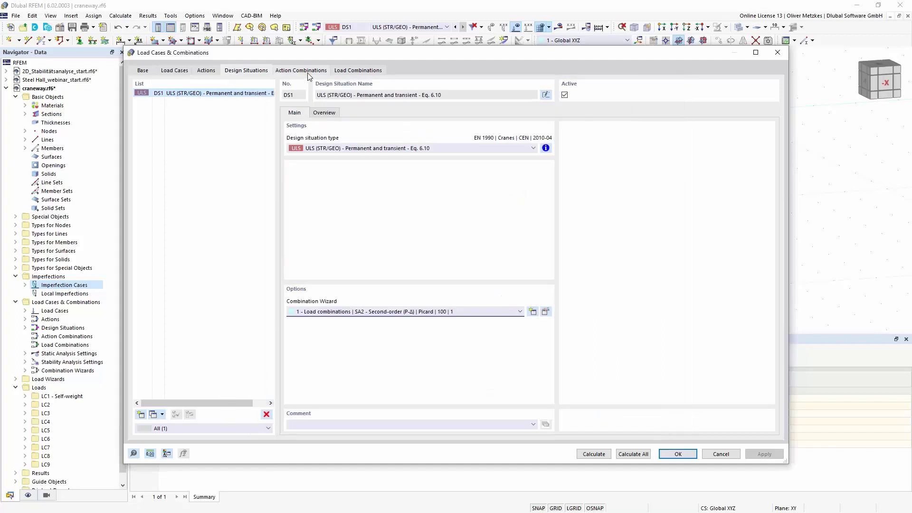
# - Compare the imperfection cases assigned to the generated load combinations CO3 and CO4
pyautogui.click(358, 71)
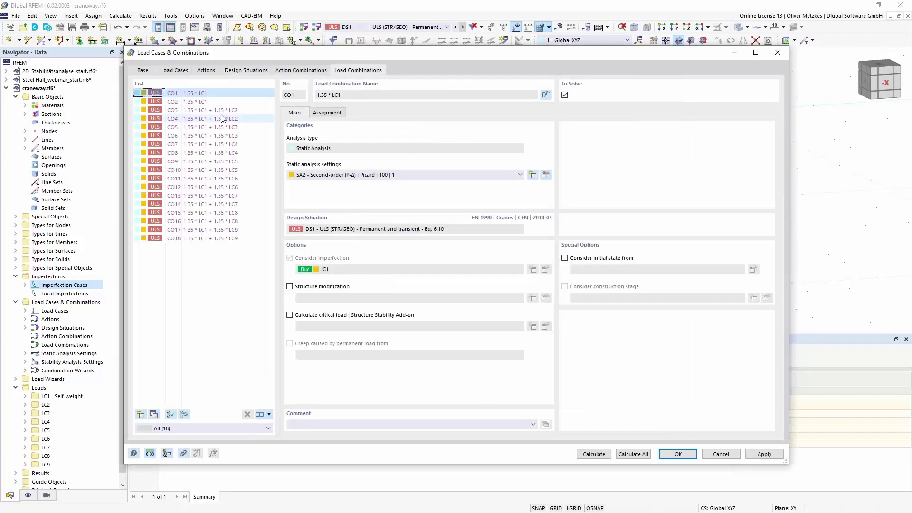
pyautogui.click(217, 111)
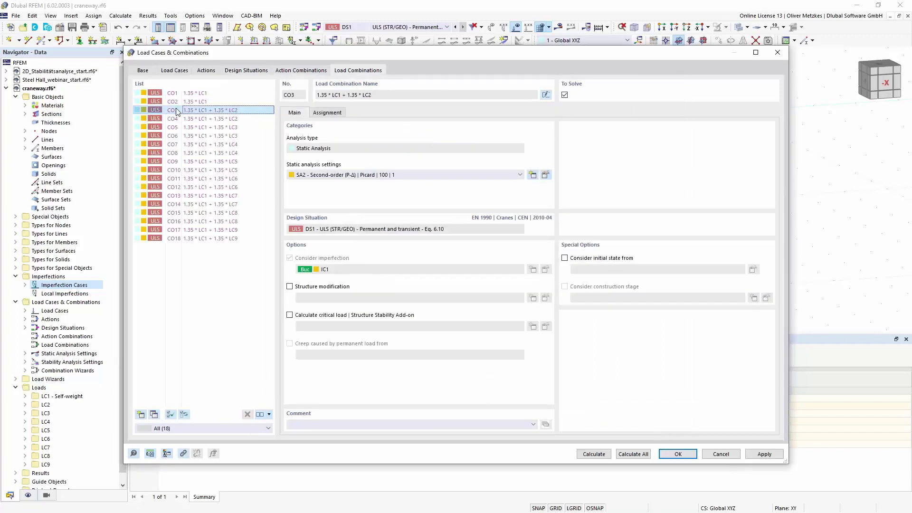
pyautogui.click(245, 111)
pyautogui.click(234, 119)
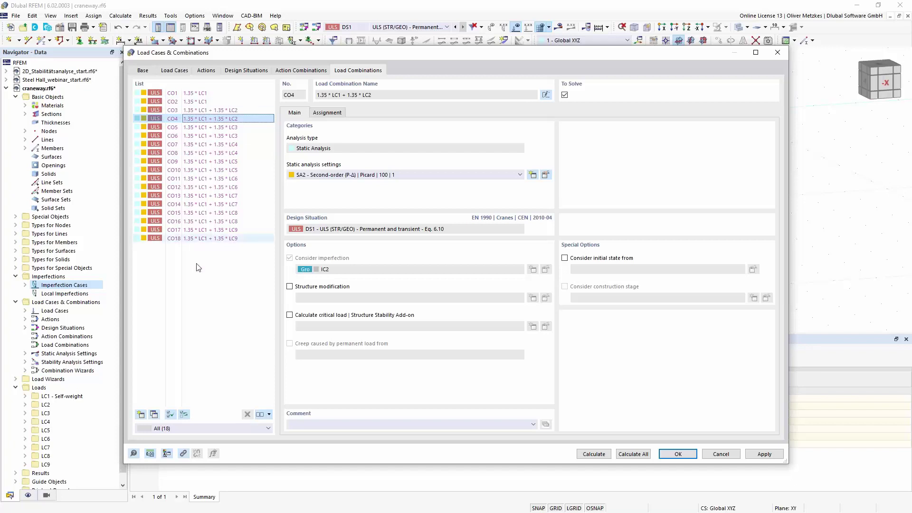
# - Calculate design situation DS1 and display the secondary torsional moment MT,sec on the craneway beam
pyautogui.click(253, 72)
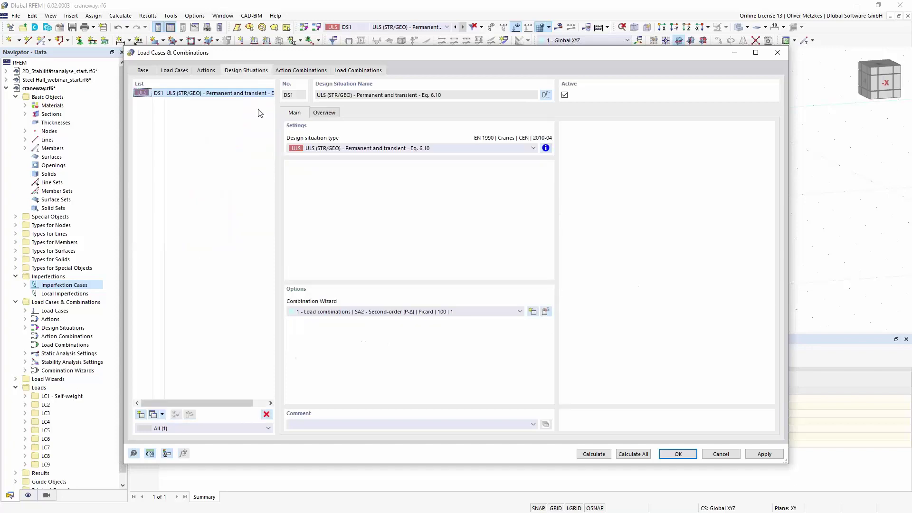
pyautogui.click(594, 454)
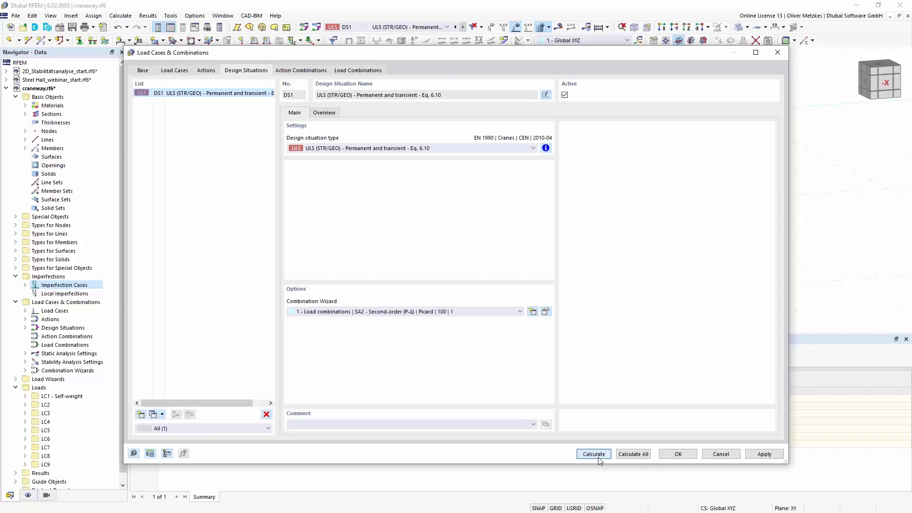
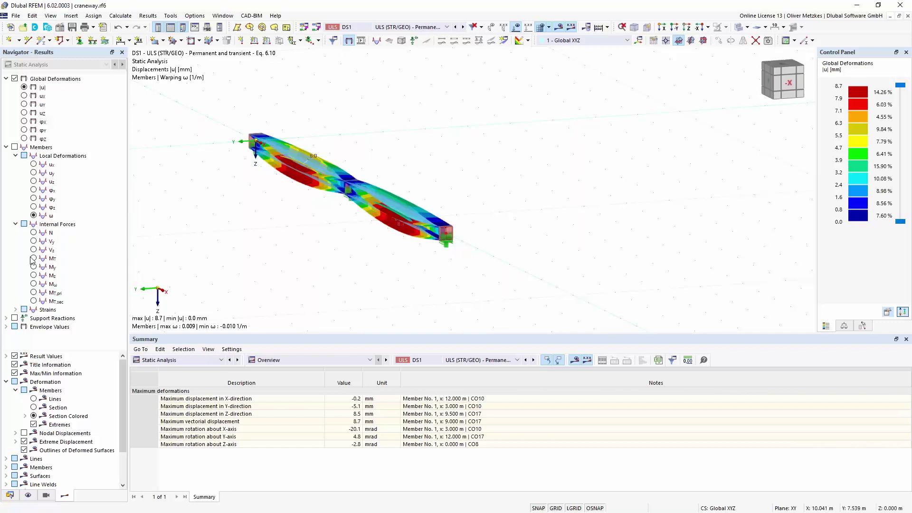
pyautogui.click(34, 301)
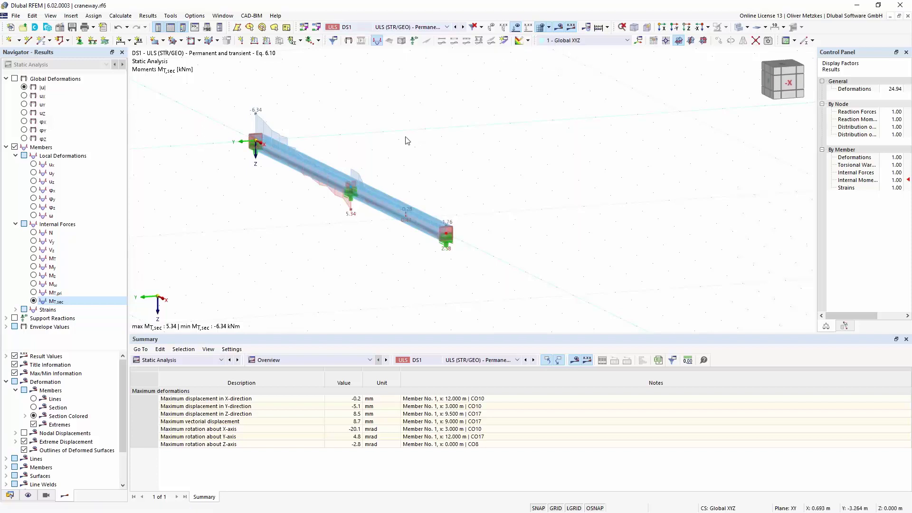
# - Activate the Steel Design add-on in the model's base data
pyautogui.click(61, 32)
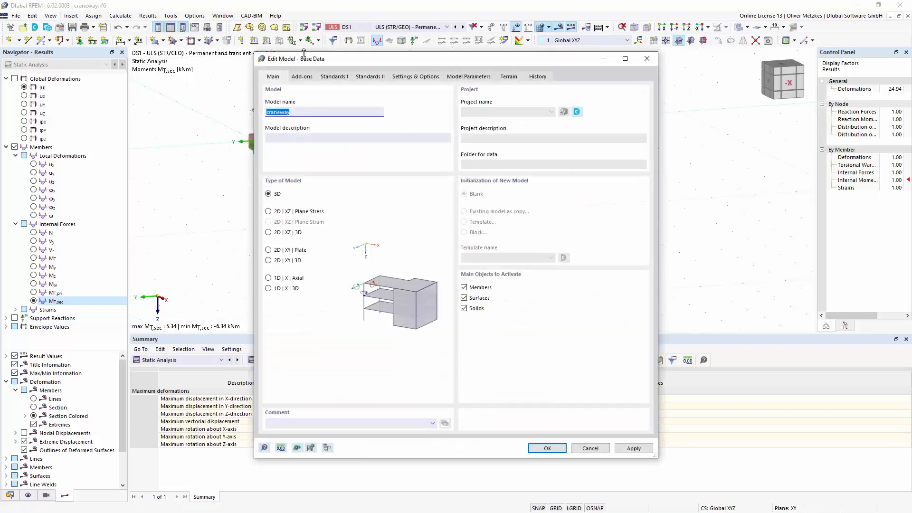
pyautogui.click(300, 76)
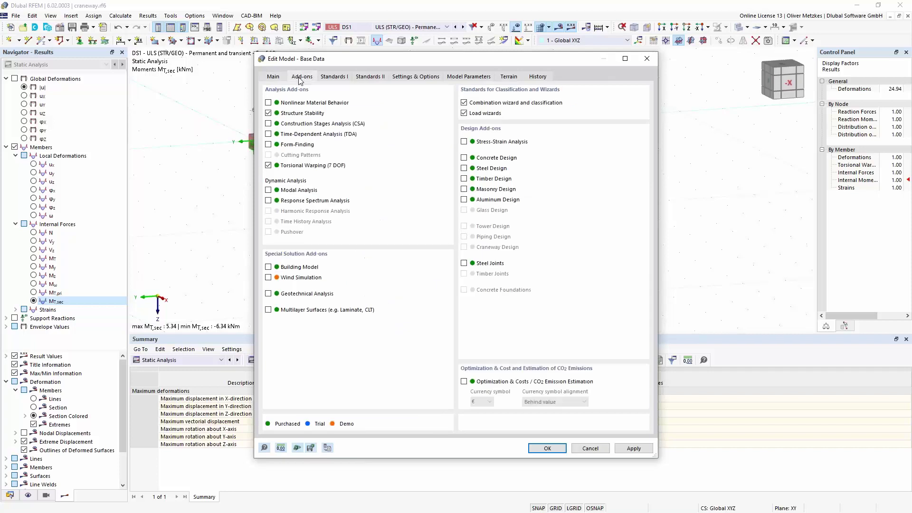
pyautogui.click(464, 168)
pyautogui.click(547, 448)
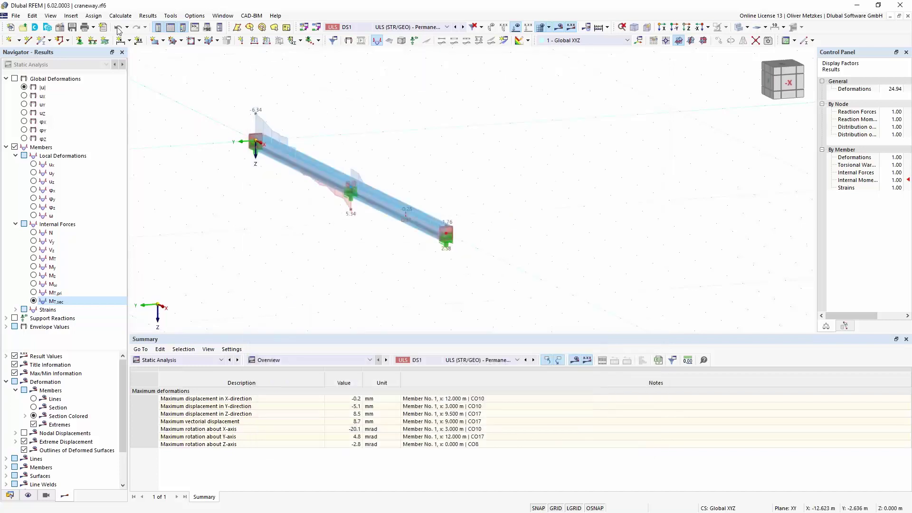
# - Save the model with its FE mesh and results as craneway.rf6
pyautogui.click(74, 28)
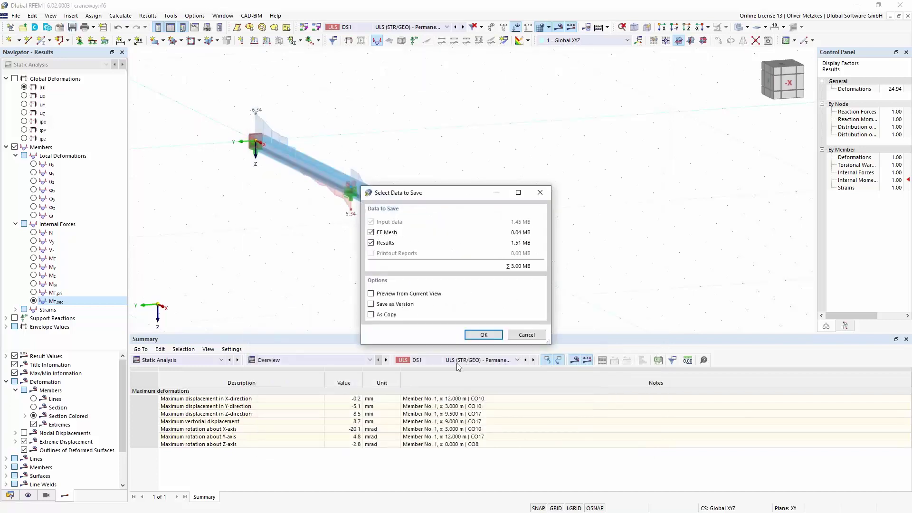
pyautogui.click(483, 337)
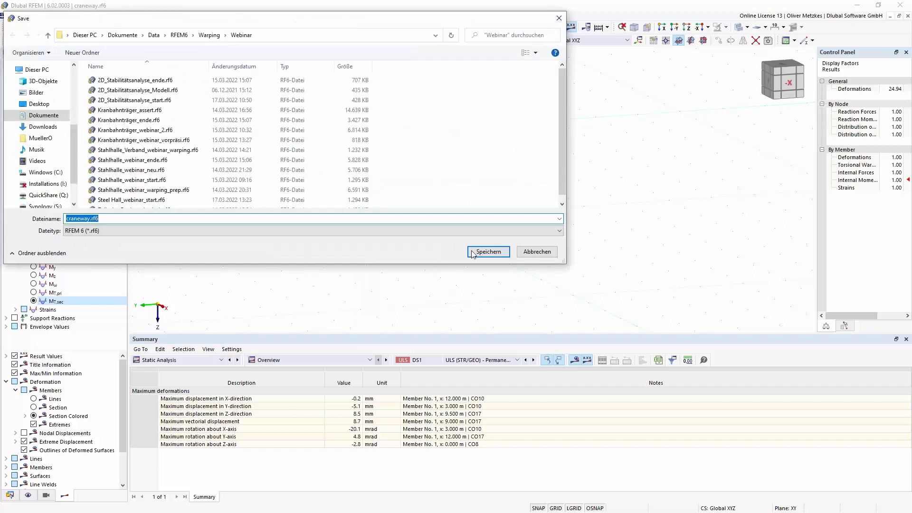
pyautogui.click(485, 250)
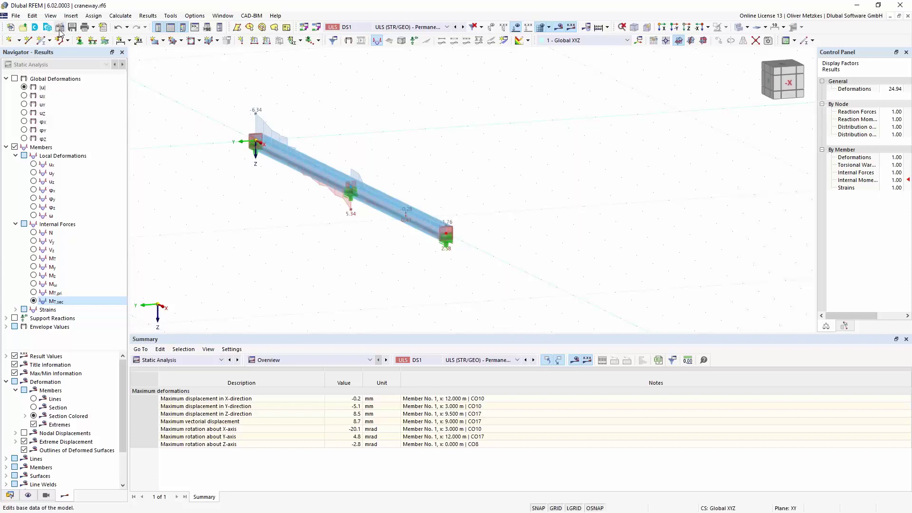
# - Review the Steel Design input data for design situations, objects to design, materials and sections
pyautogui.click(159, 362)
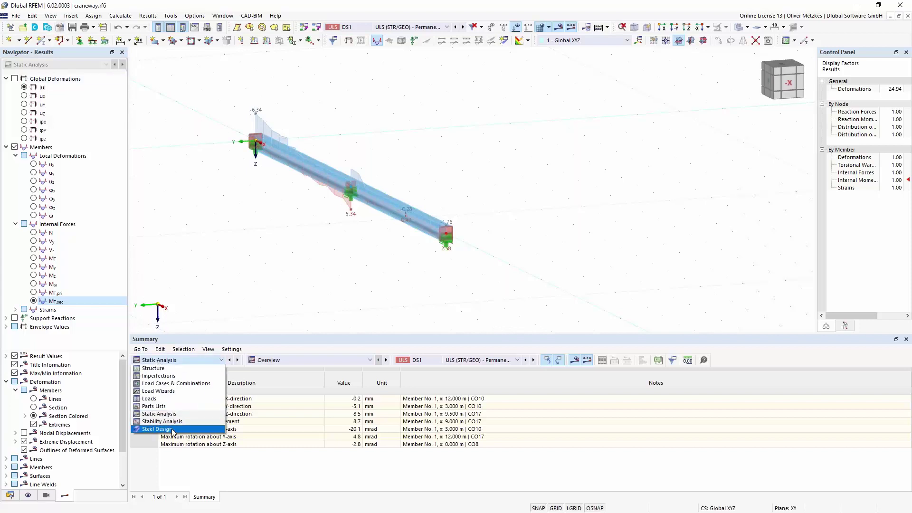
pyautogui.click(156, 429)
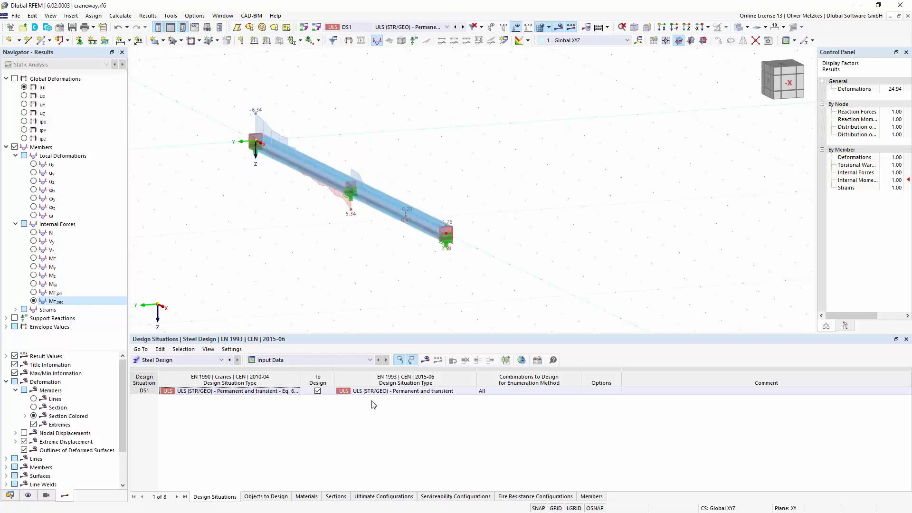
pyautogui.click(266, 496)
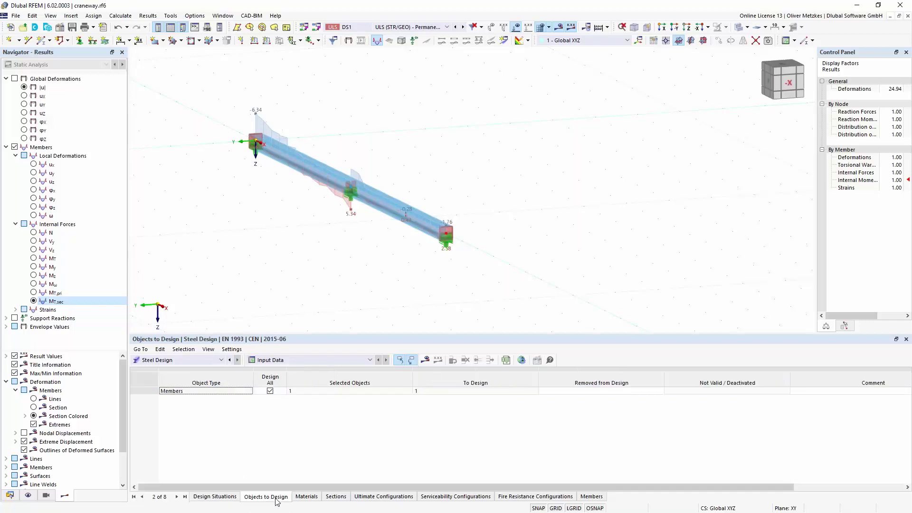
pyautogui.click(313, 497)
pyautogui.click(335, 496)
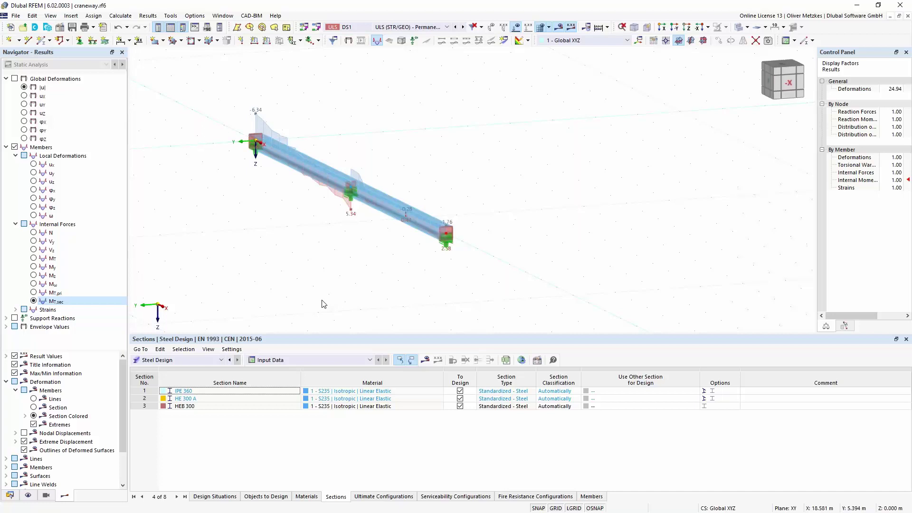
# - In the Default ultimate configuration, use γM1 for determining the section resistance and turn off the stability design
pyautogui.click(399, 497)
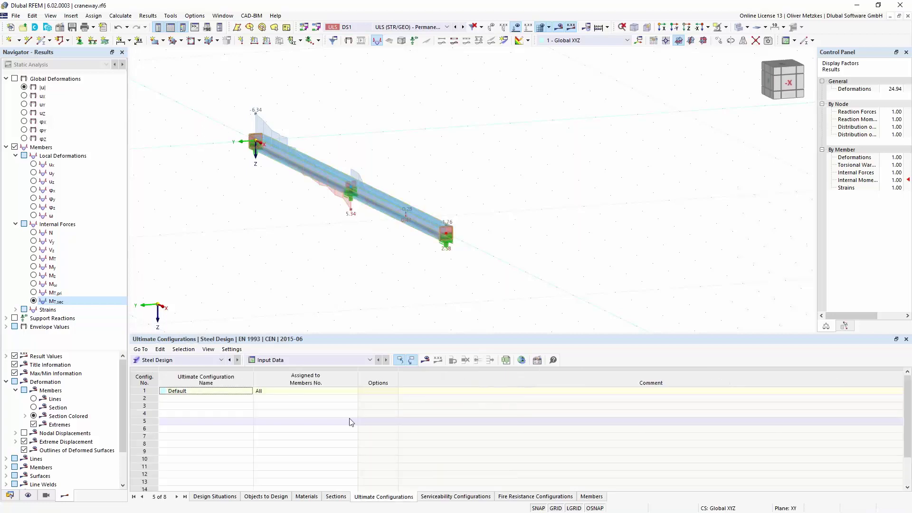
pyautogui.click(137, 391)
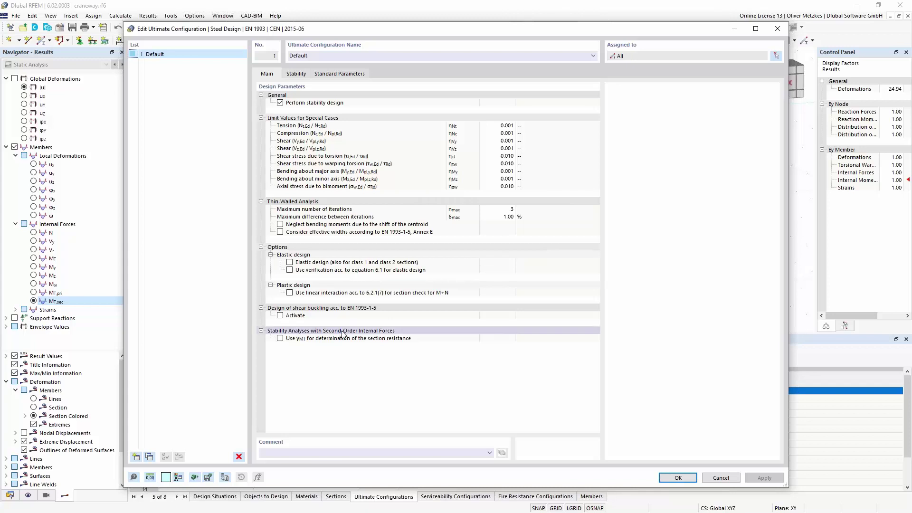
pyautogui.click(281, 339)
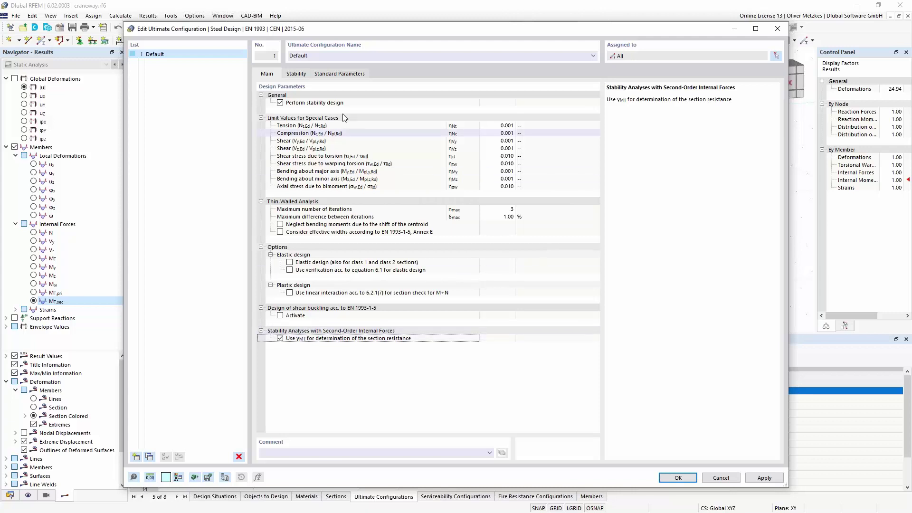
pyautogui.click(281, 103)
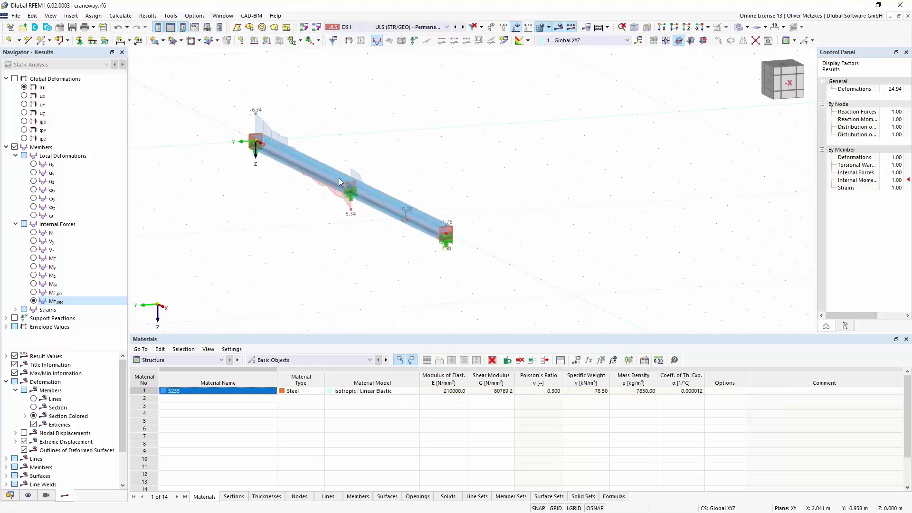
# - Reactivate the Steel Design add-on in the model's base data
pyautogui.click(60, 27)
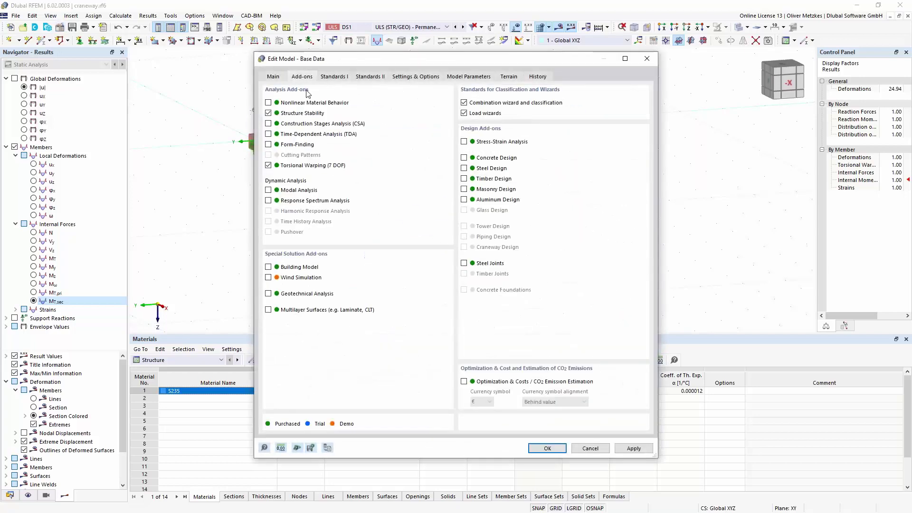
pyautogui.click(464, 168)
pyautogui.click(548, 448)
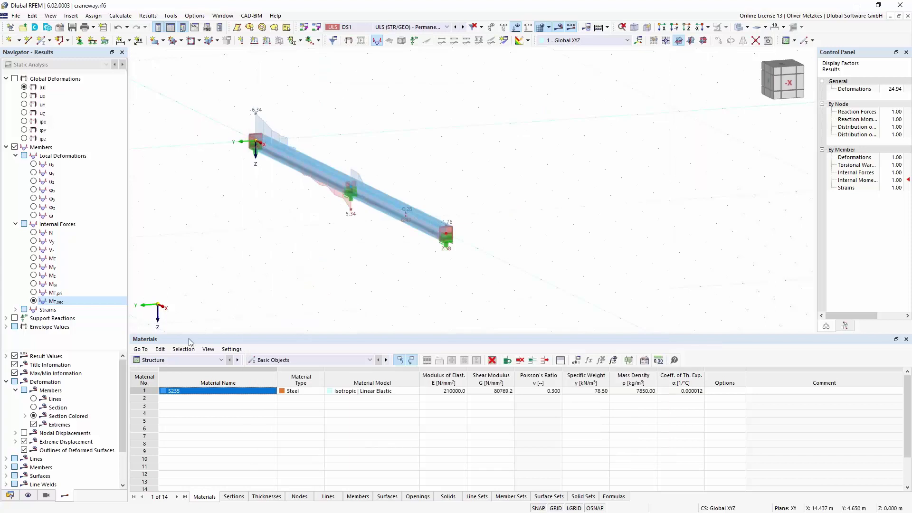
# - Check the stability design and γM1 settings of the Default ultimate configuration in Steel Design
pyautogui.click(199, 361)
pyautogui.click(186, 429)
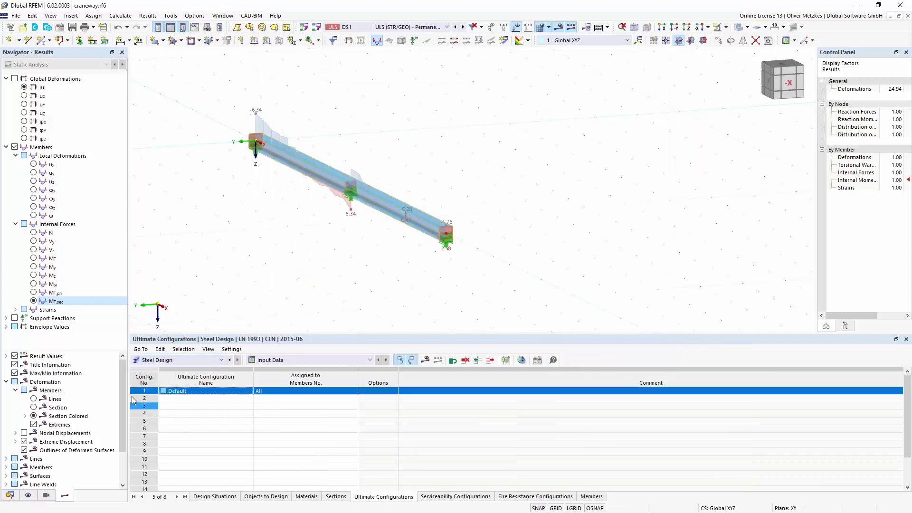
pyautogui.doubleClick(141, 391)
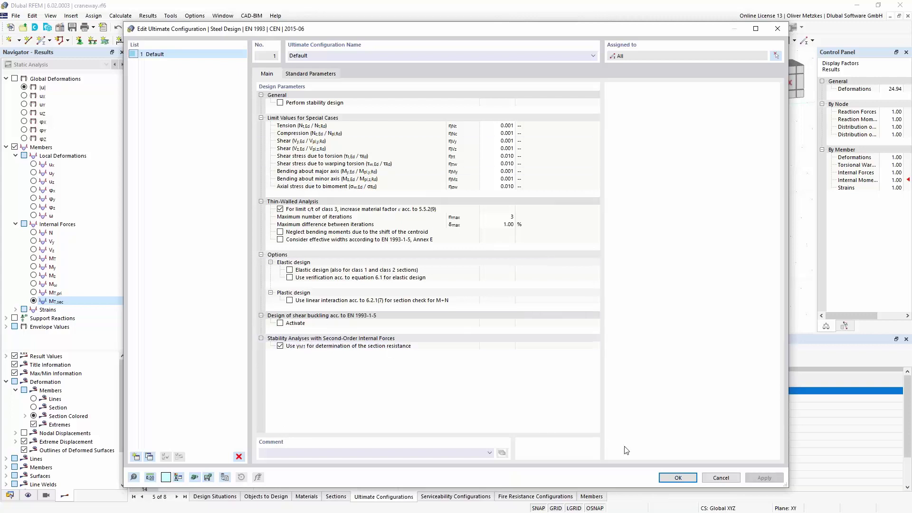
pyautogui.click(675, 477)
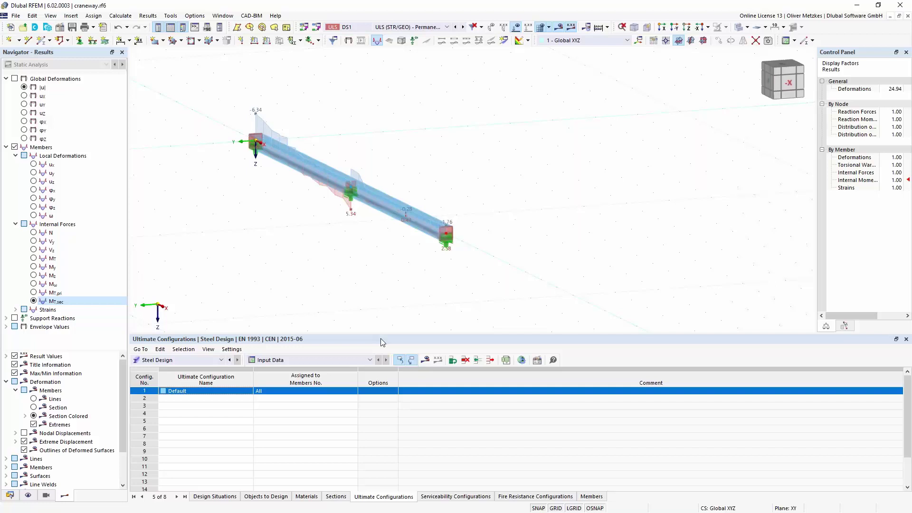
# - Calculate the Steel Design and open the check details of SP6100 axial and shear stress for CO10
pyautogui.click(426, 360)
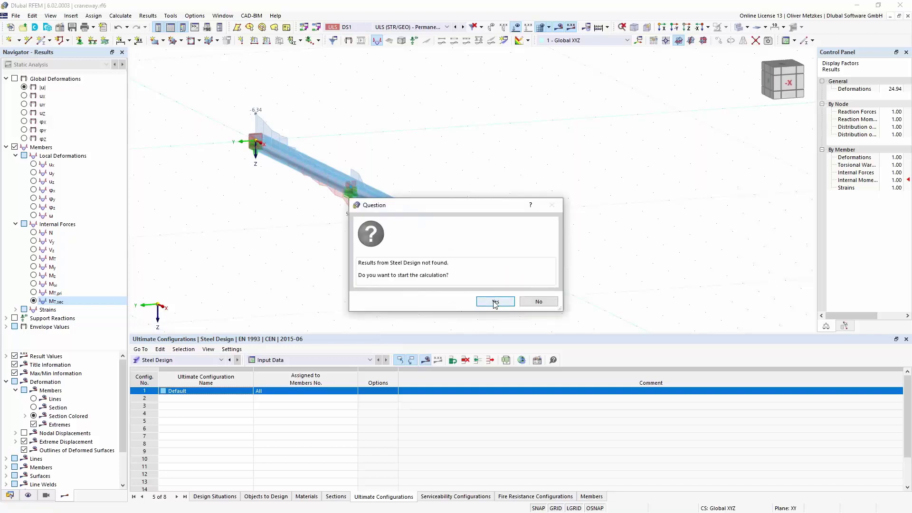
pyautogui.click(495, 302)
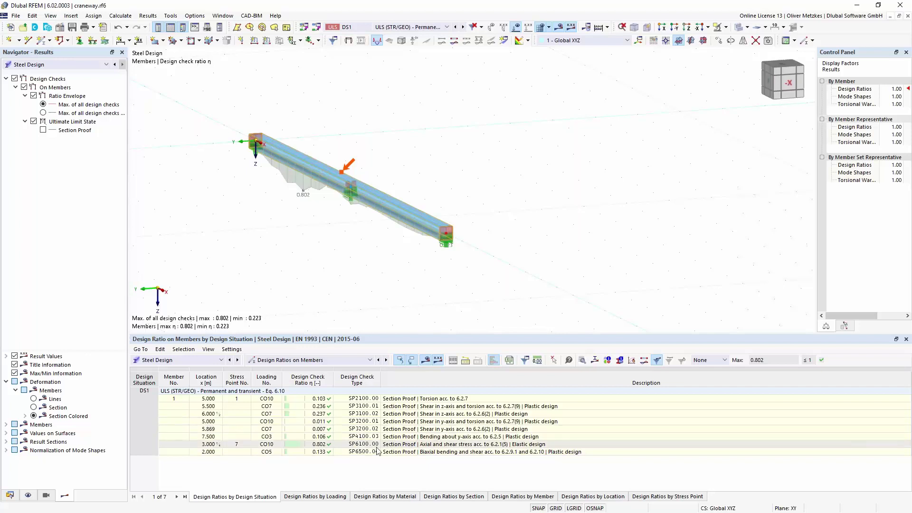
pyautogui.click(453, 445)
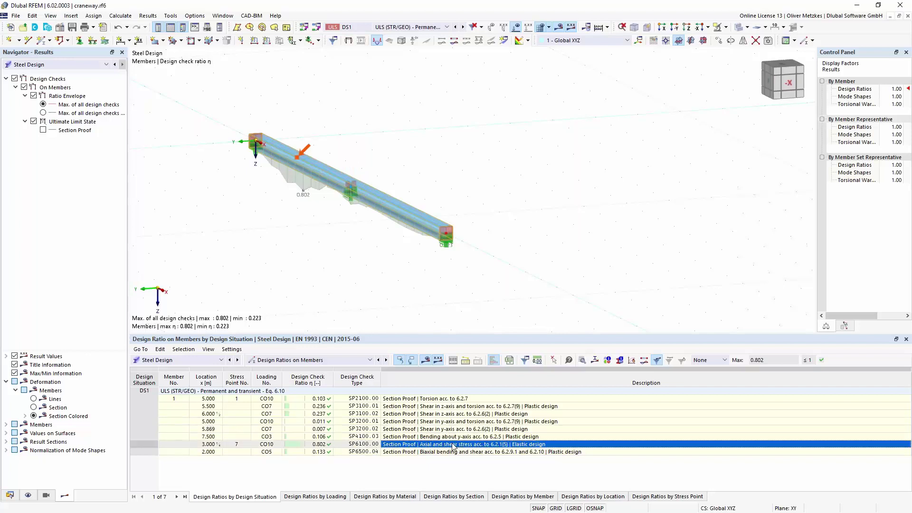
pyautogui.doubleClick(452, 445)
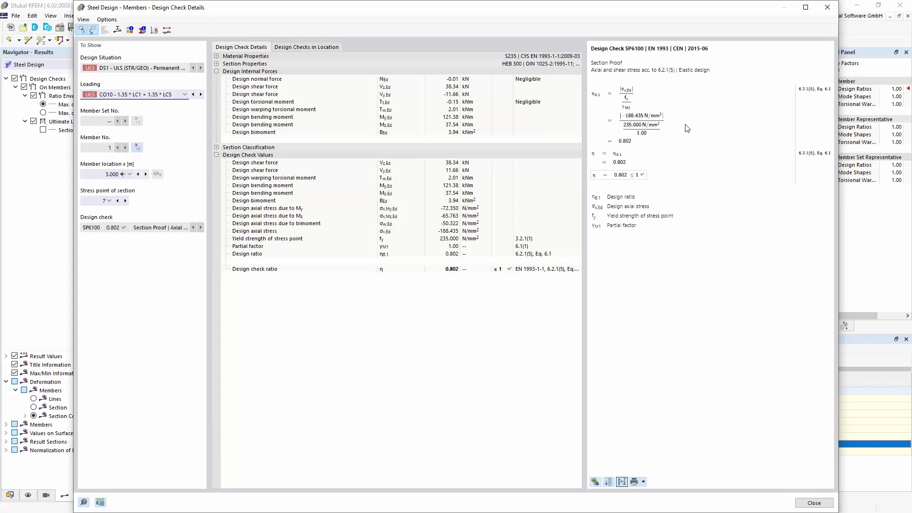
# - Review the SP6100 axial stresses due to My, Mz and bimoment and the partial factor γM1, then close the check details
pyautogui.click(440, 209)
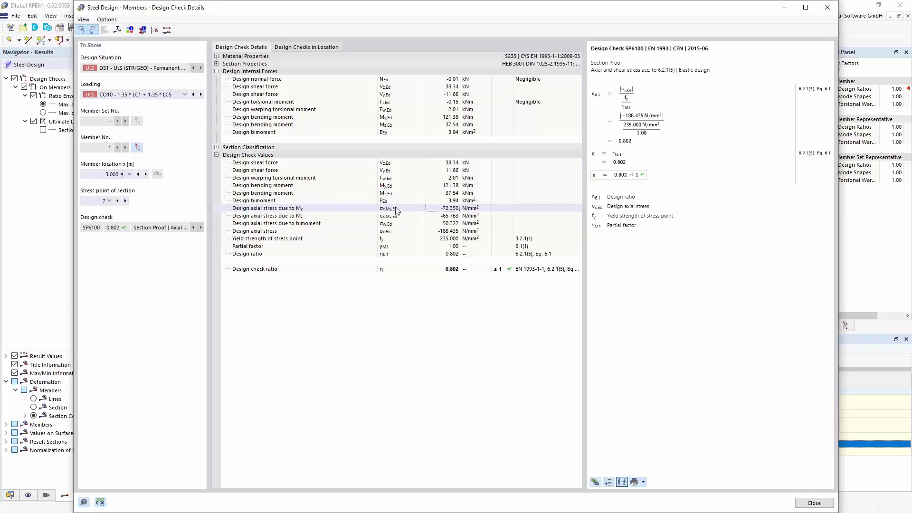
pyautogui.click(447, 217)
pyautogui.click(438, 224)
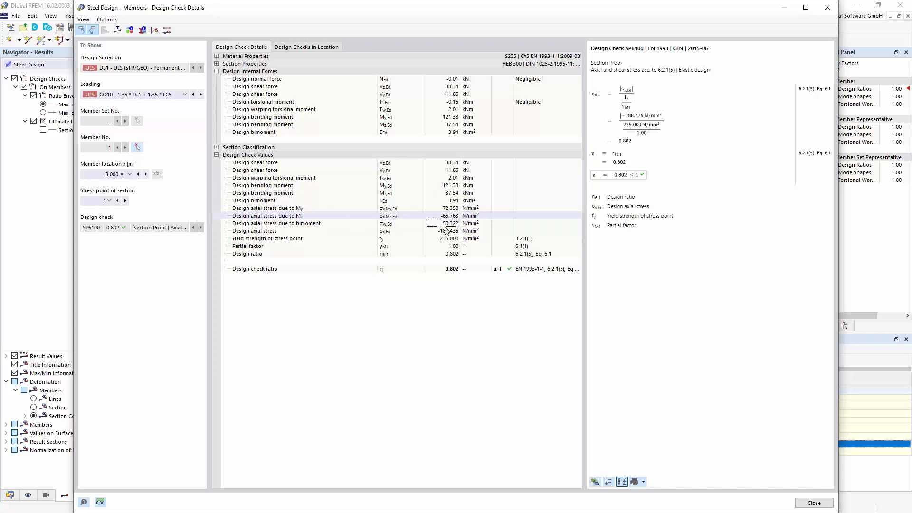
pyautogui.click(386, 247)
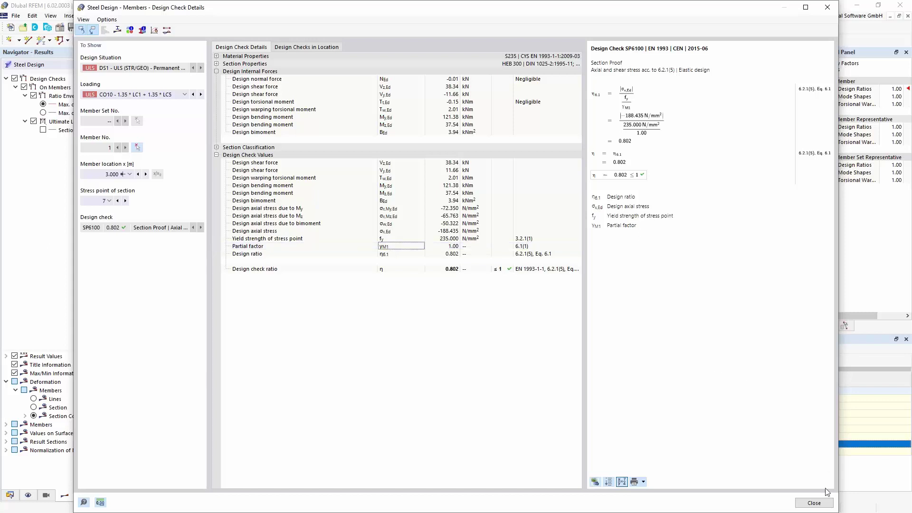
pyautogui.click(815, 502)
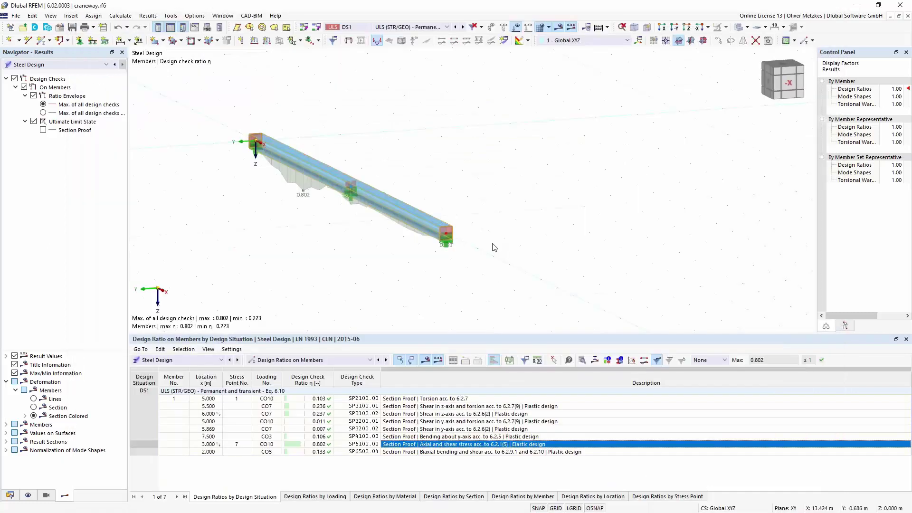
pyautogui.keyDown('ctrl'); pyautogui.moveTo(395, 256); pyautogui.dragTo(335, 260, button='middle'); pyautogui.keyUp('ctrl')
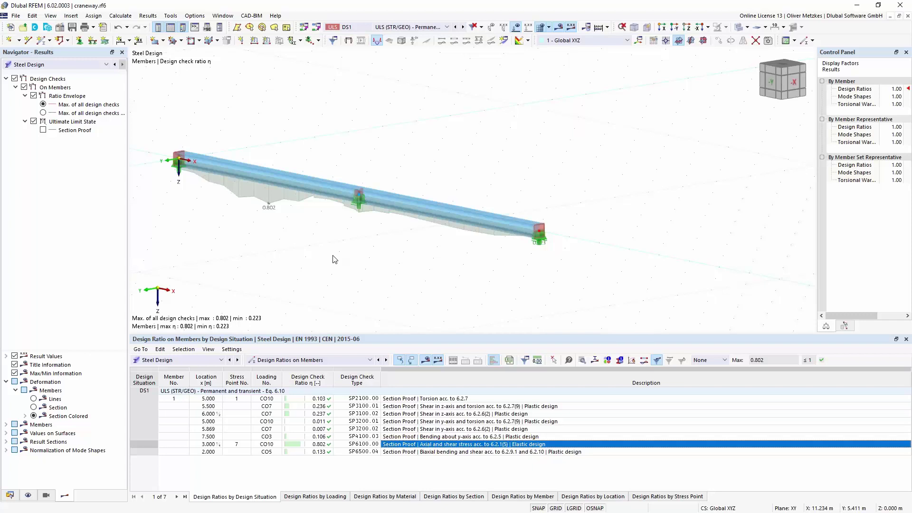
# - Switch to the Steel Hall_webinar_start.rf6 model and activate the Torsional Warping (7 DOF) add-on in its base data
pyautogui.click(223, 16)
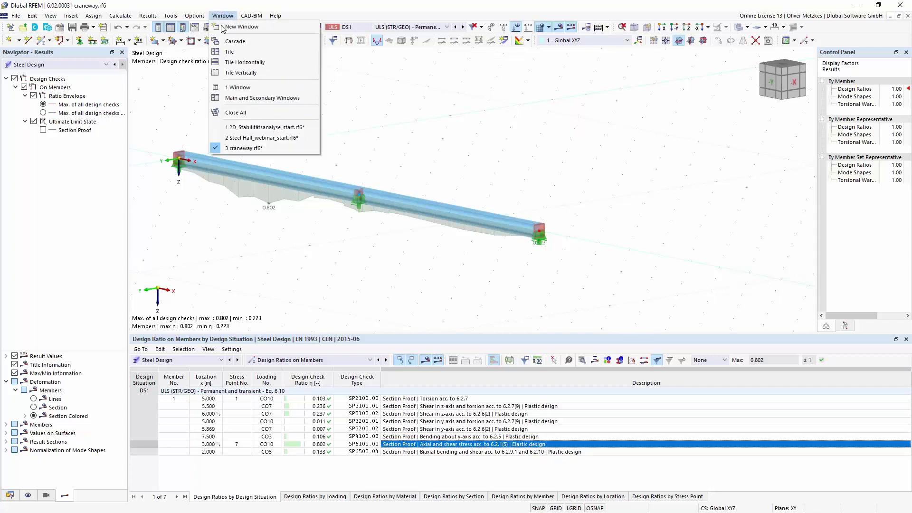
pyautogui.click(247, 139)
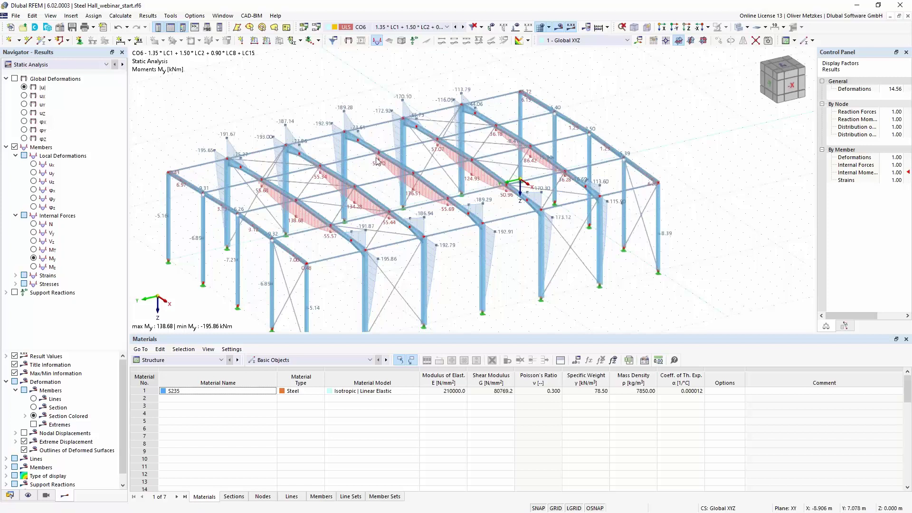
pyautogui.click(57, 29)
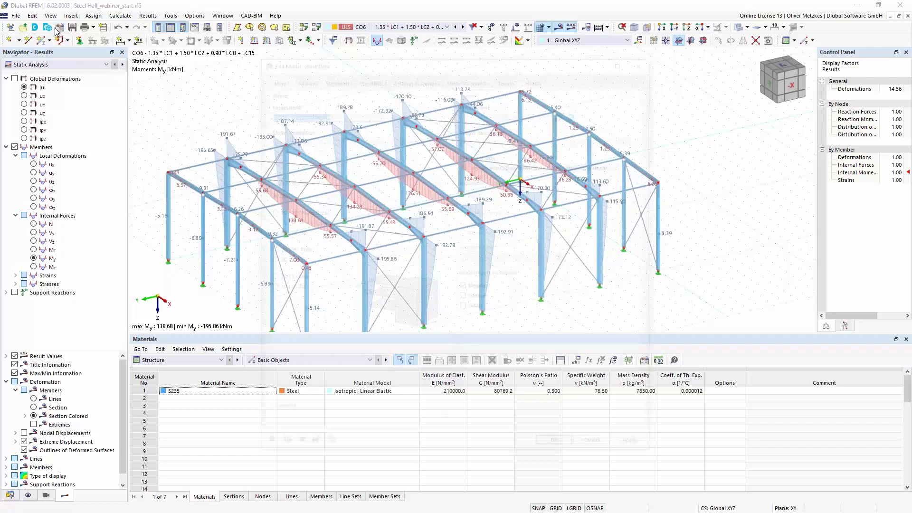
pyautogui.click(306, 78)
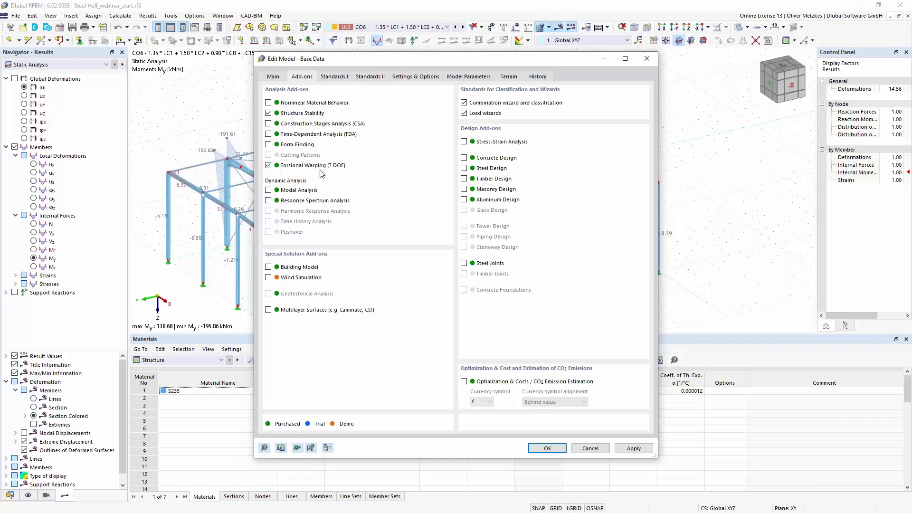
pyautogui.click(548, 448)
pyautogui.click(494, 302)
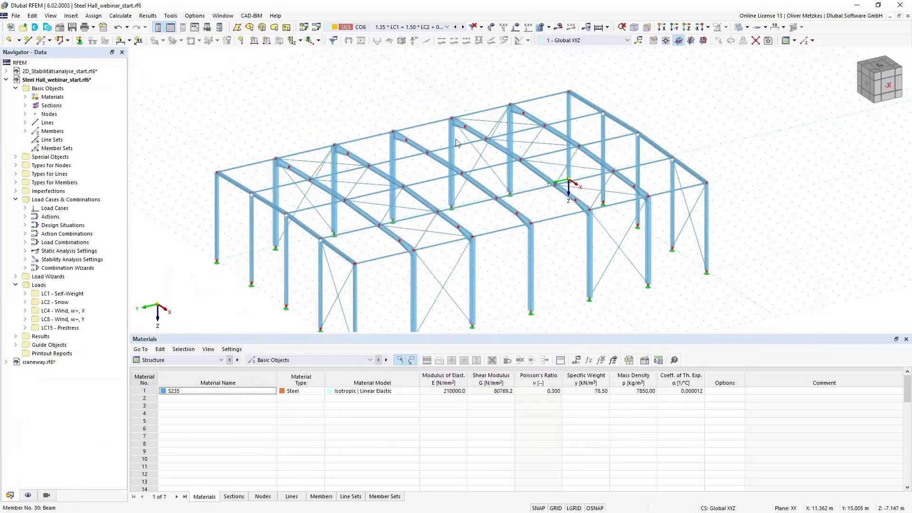
# - Activate the generated visibilities so that only members of the Beam type are shown in full
pyautogui.scroll(5, 407, 169)
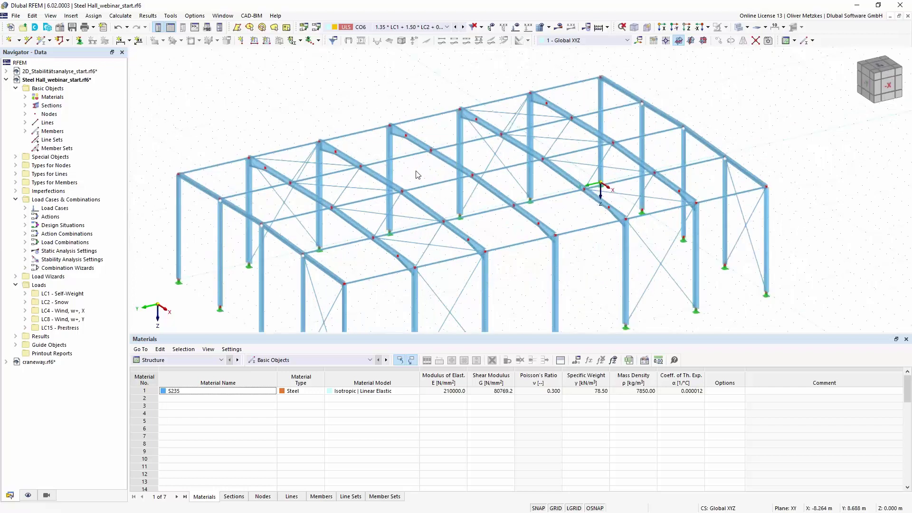
pyautogui.moveTo(413, 123); pyautogui.dragTo(394, 127, button='middle')
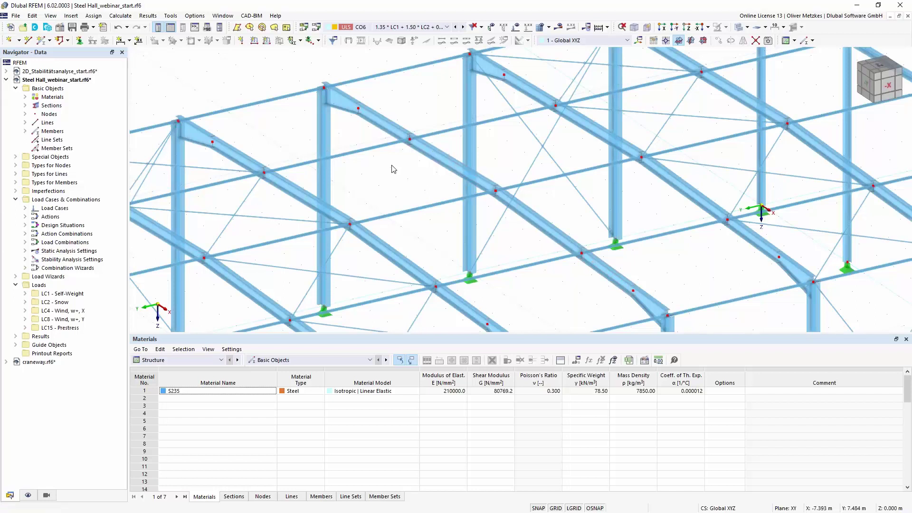
pyautogui.scroll(-4, 399, 161)
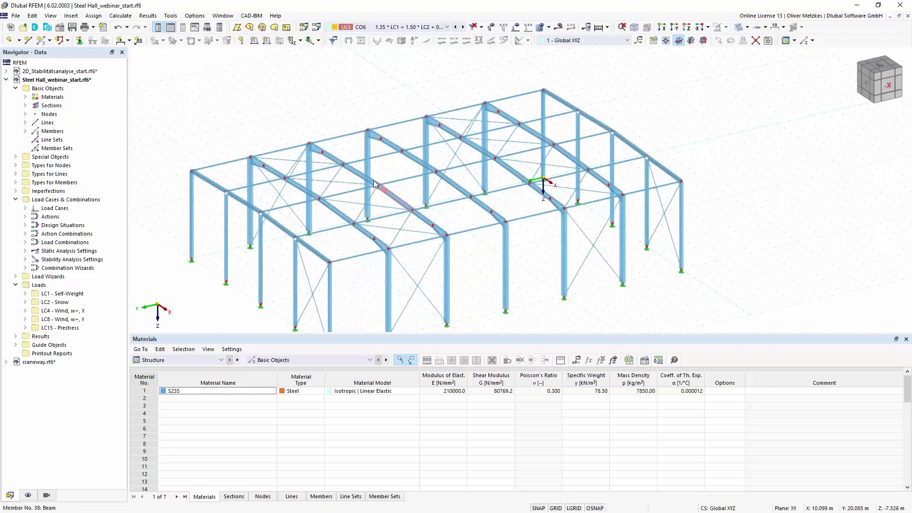
pyautogui.moveTo(376, 187)
pyautogui.click(47, 496)
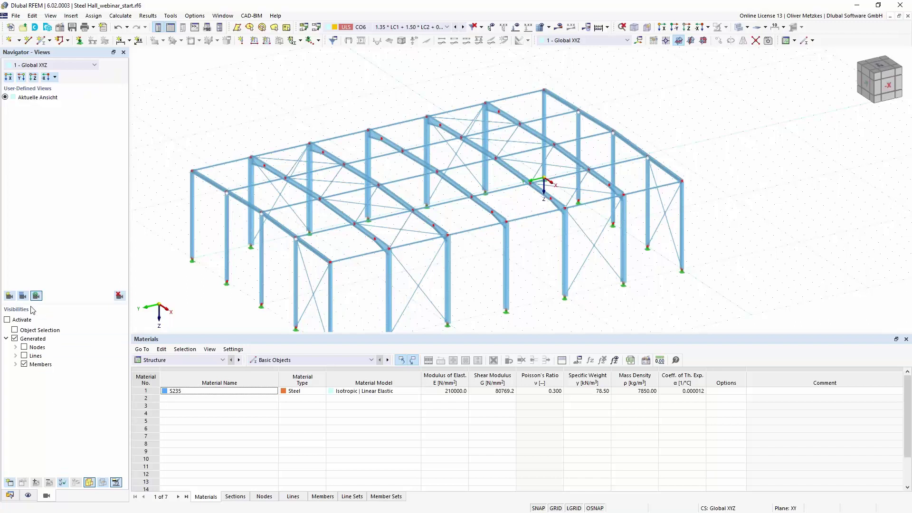
pyautogui.click(16, 364)
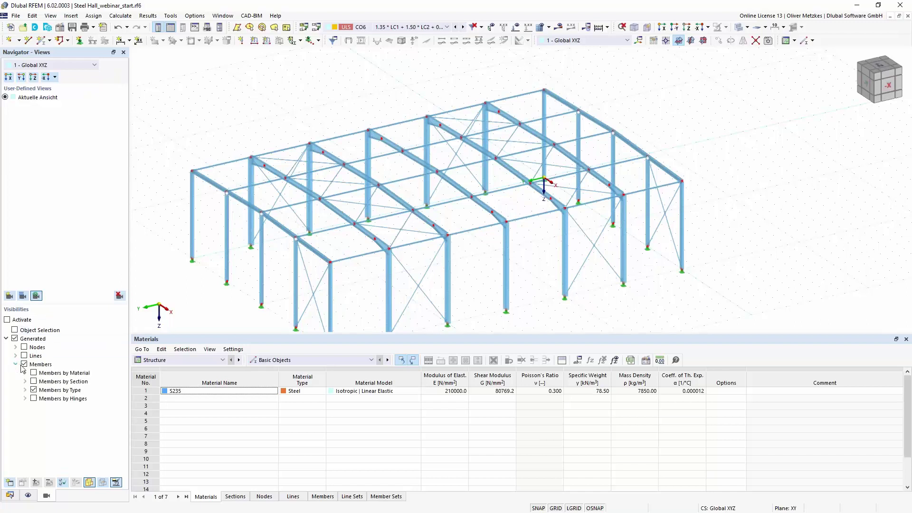
pyautogui.click(34, 390)
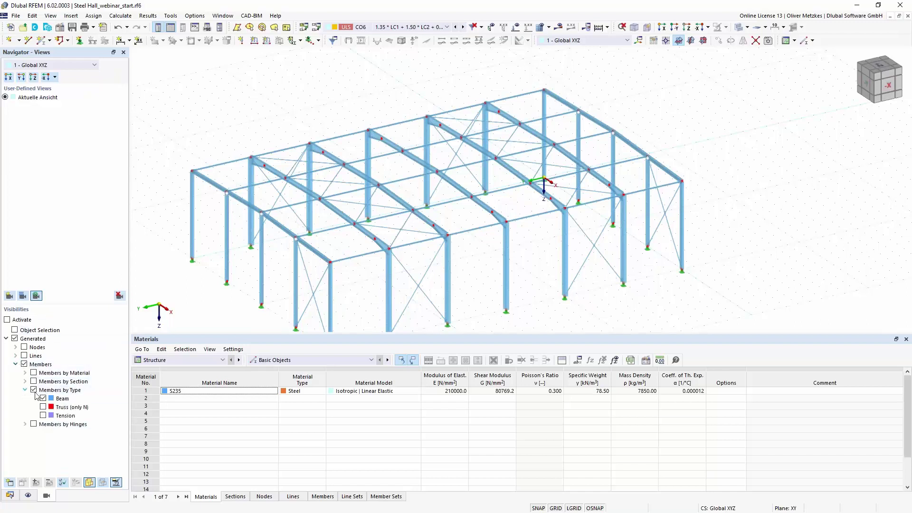
pyautogui.click(7, 319)
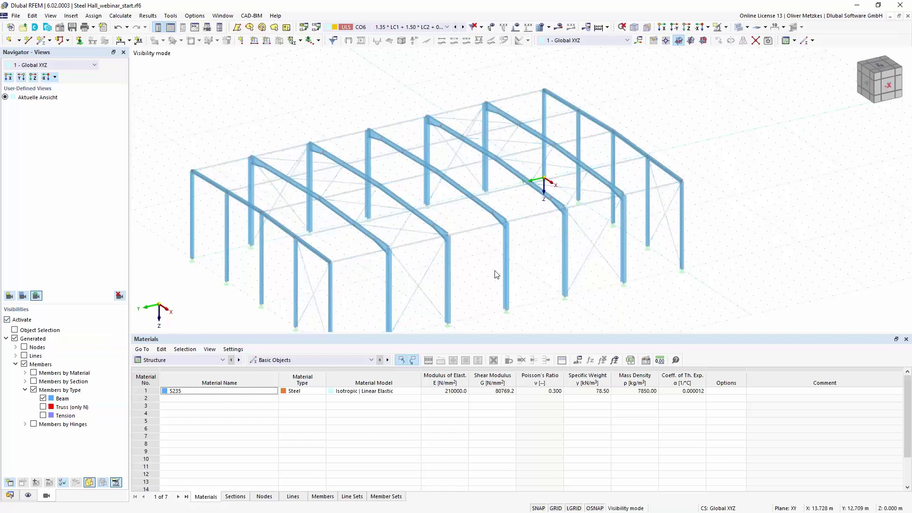
# - Select the outer columns and rafters of all seven frames, excluding the intermediate gable columns, and start creating member sets from them
pyautogui.scroll(-2, 516, 273)
pyautogui.scroll(-1, 517, 273)
pyautogui.moveTo(265, 125); pyautogui.dragTo(642, 326)
pyautogui.keyDown('ctrl'); pyautogui.moveTo(584, 277); pyautogui.dragTo(627, 264, button='middle'); pyautogui.keyUp('ctrl')
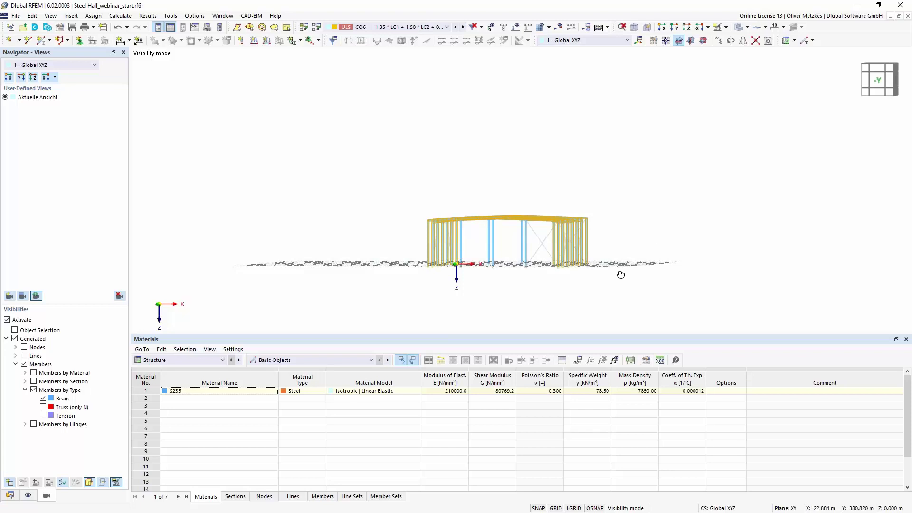
pyautogui.press('F7')
pyautogui.keyDown('ctrl'); pyautogui.moveTo(621, 283); pyautogui.dragTo(594, 251, button='middle'); pyautogui.keyUp('ctrl')
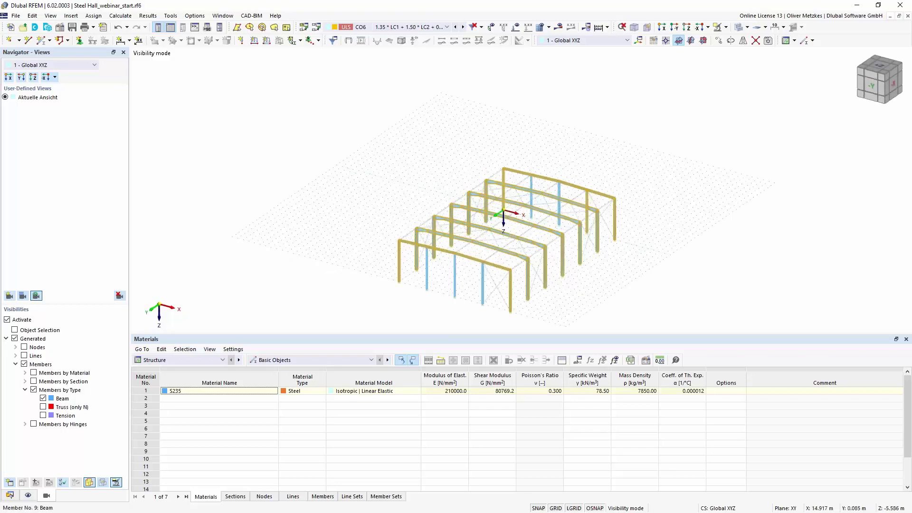
pyautogui.moveTo(613, 267); pyautogui.dragTo(577, 267, button='middle')
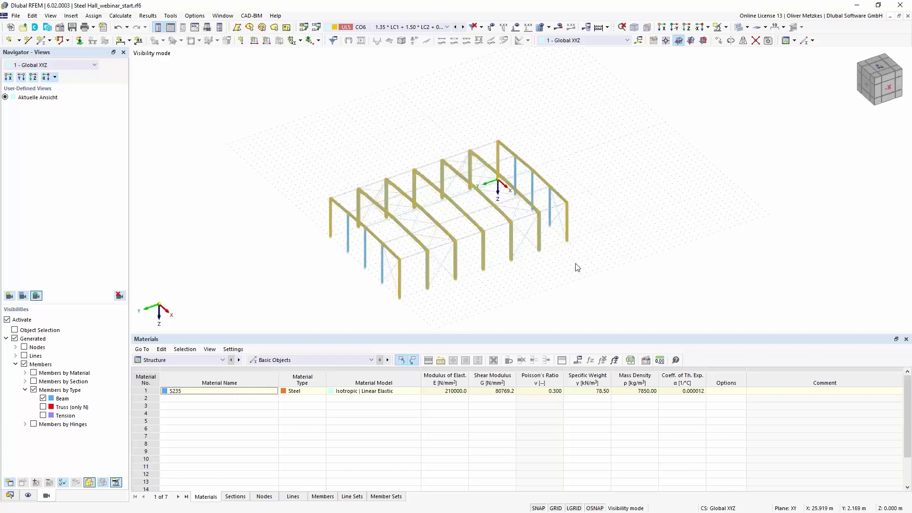
pyautogui.rightClick(539, 224)
pyautogui.moveTo(600, 256)
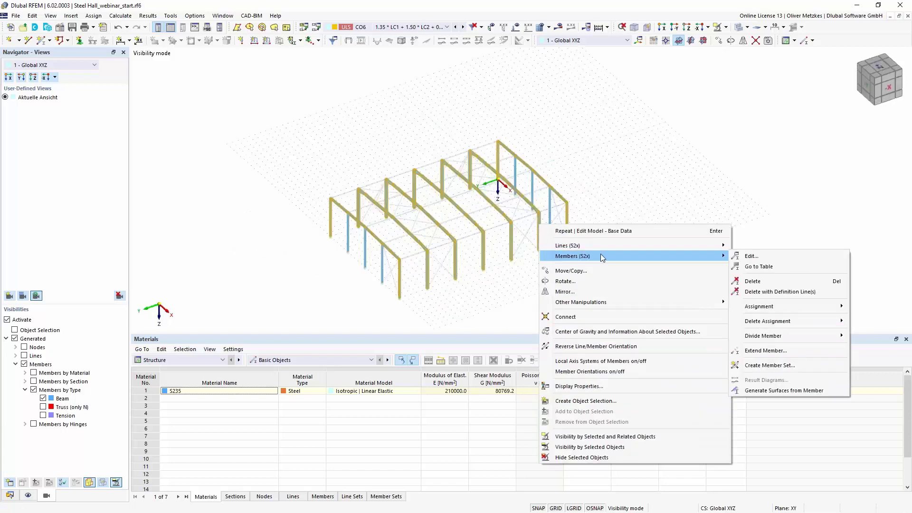
pyautogui.click(788, 365)
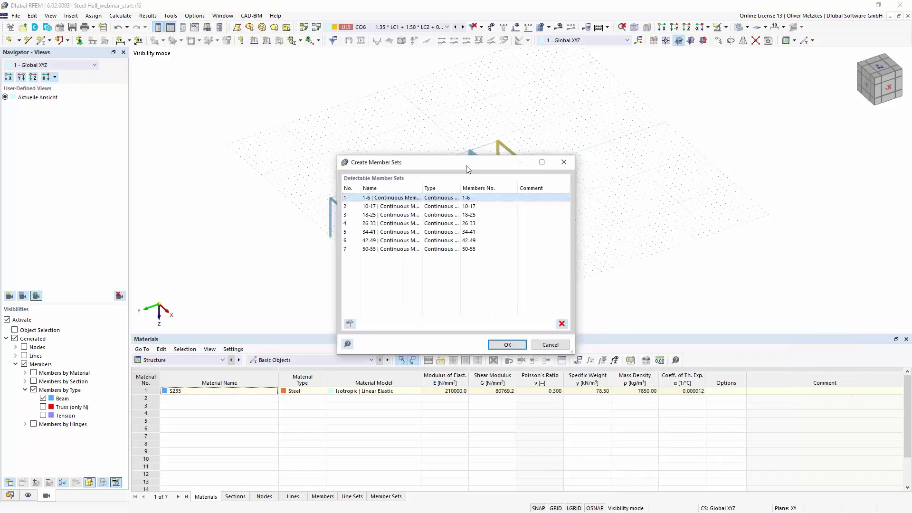
# - Check the detected sets frame by frame and create all seven continuous member sets, from members 1-6 to 50-55
pyautogui.moveTo(466, 166); pyautogui.dragTo(710, 151)
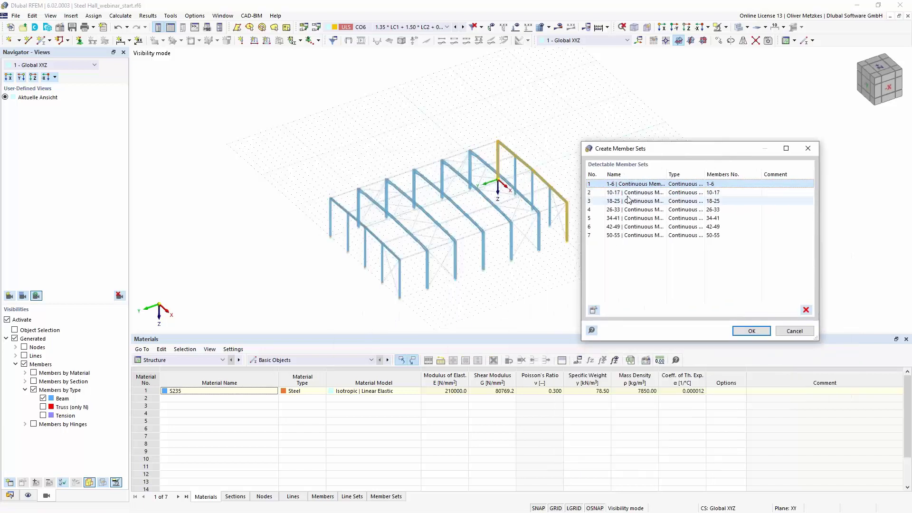
pyautogui.press('Down')
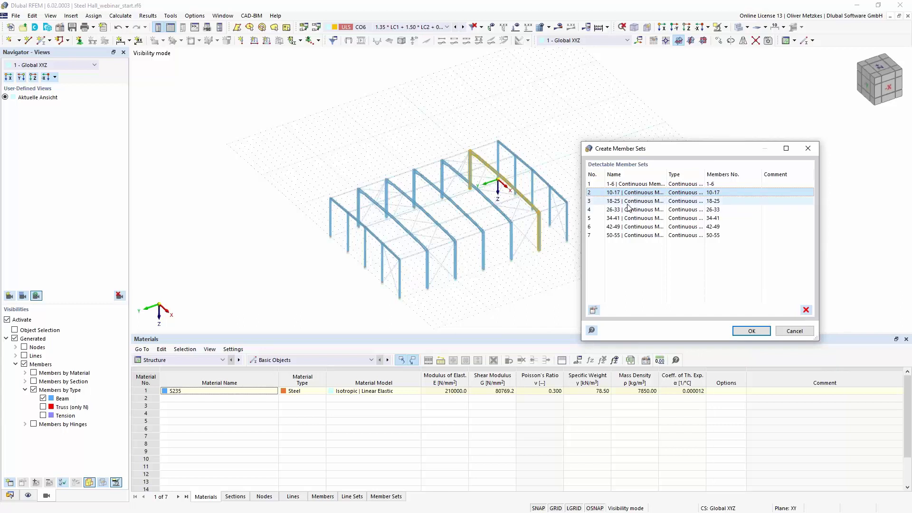
pyautogui.click(628, 203)
pyautogui.click(627, 210)
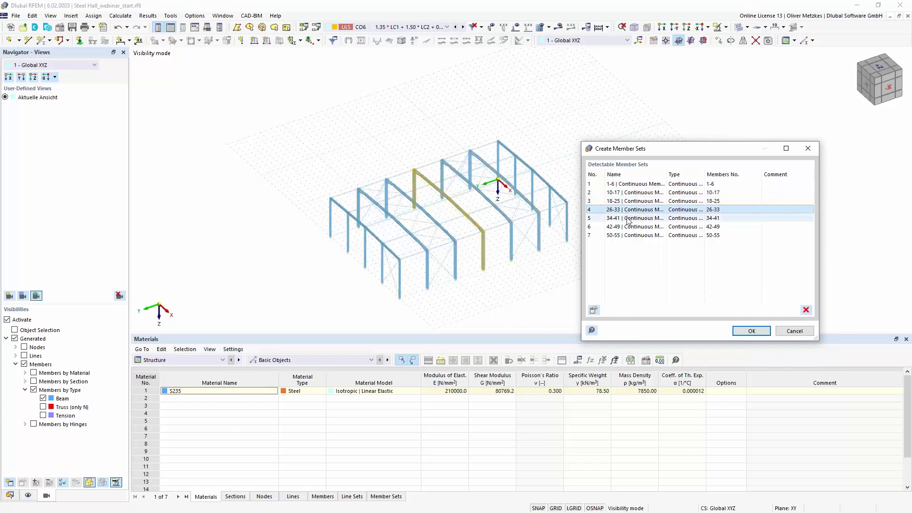
pyautogui.click(629, 219)
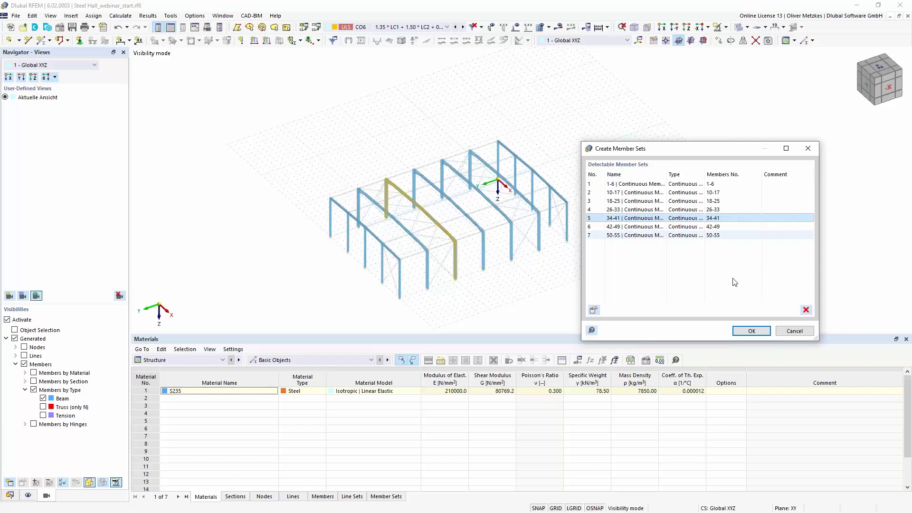
pyautogui.click(752, 331)
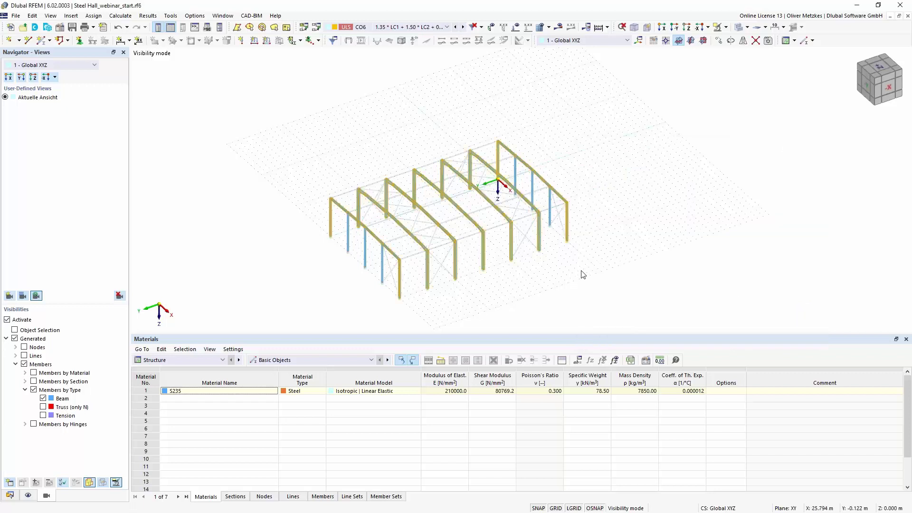
# - Cancel the visibility mode to show the complete hall
pyautogui.click(725, 27)
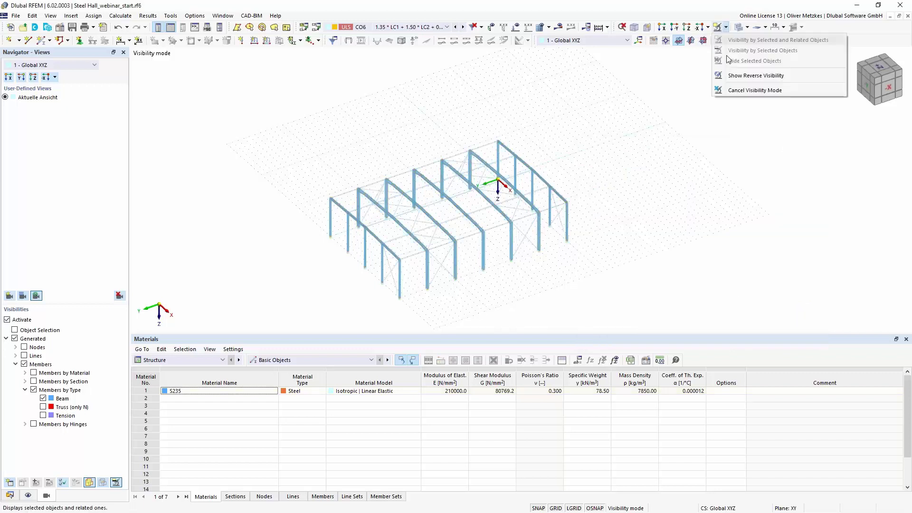
pyautogui.click(755, 90)
# - Inspect the type and the discontinuous torsional warping option of the continuous member set 34-41, leaving its settings as they are
pyautogui.scroll(3, 454, 275)
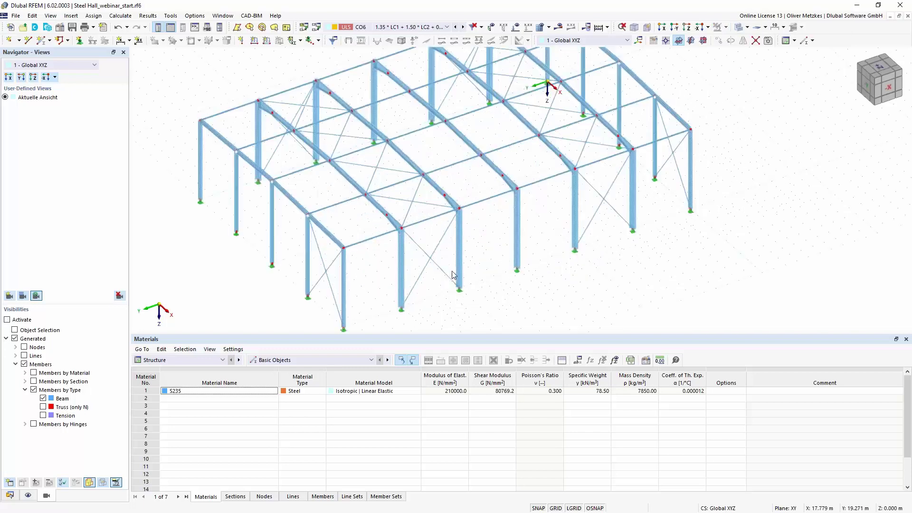
pyautogui.scroll(2, 453, 275)
pyautogui.scroll(2, 440, 152)
pyautogui.scroll(4, 468, 241)
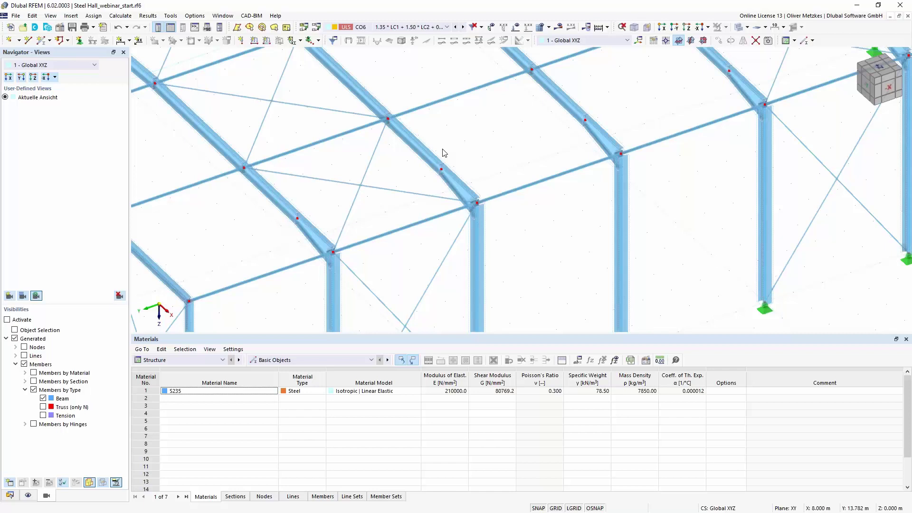
pyautogui.scroll(2, 442, 153)
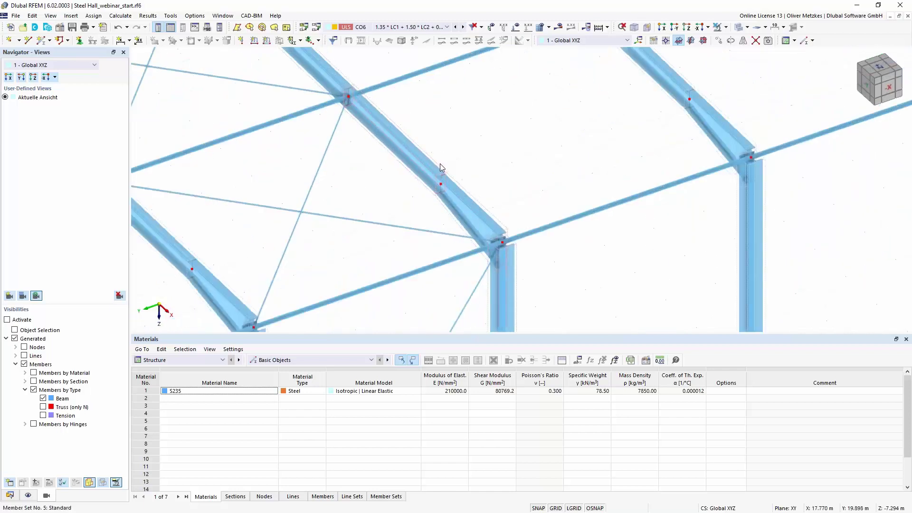
pyautogui.doubleClick(460, 184)
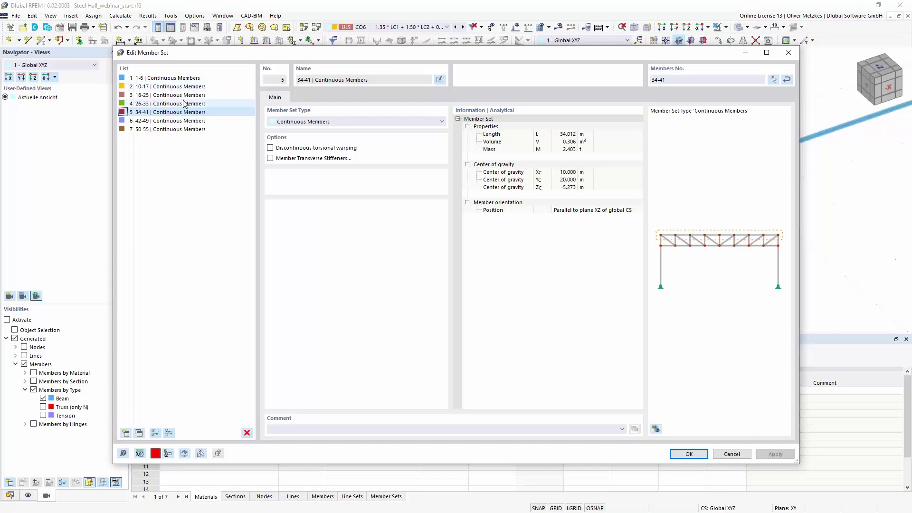
pyautogui.moveTo(292, 56); pyautogui.dragTo(289, 102)
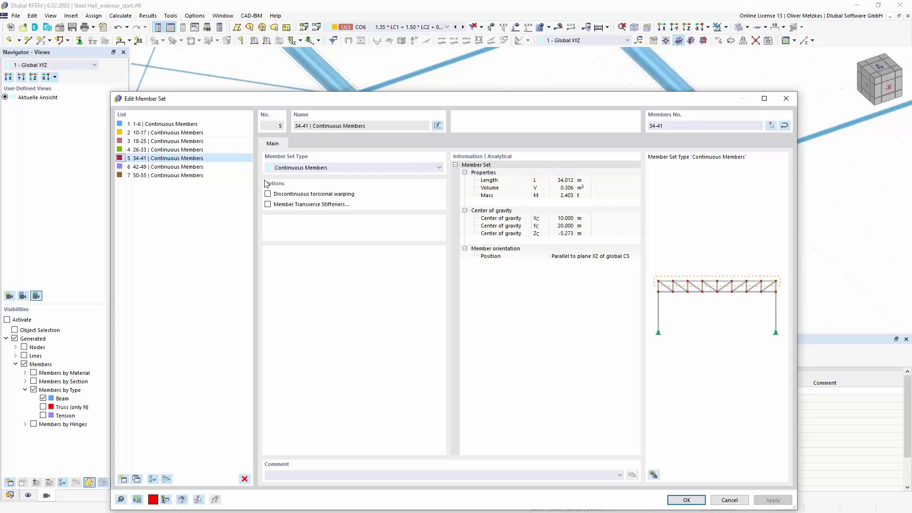
pyautogui.click(729, 500)
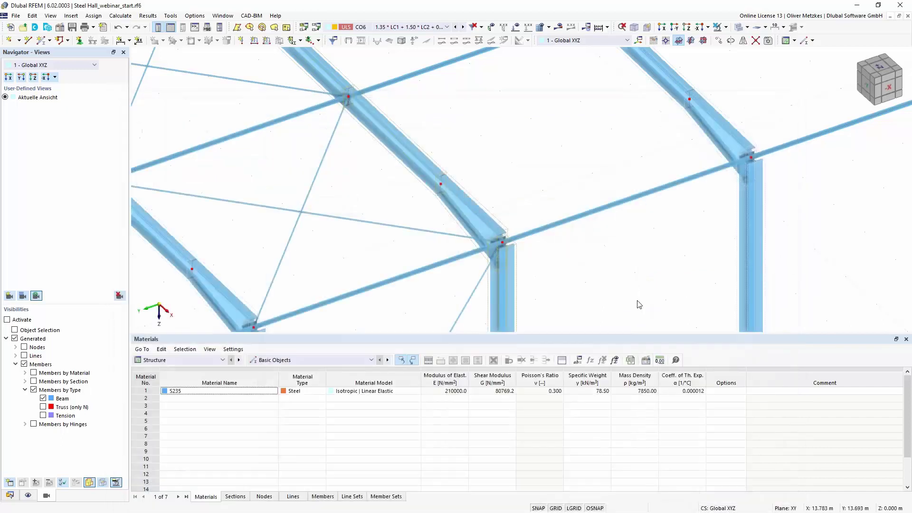
pyautogui.scroll(-1, 628, 280)
pyautogui.scroll(-3, 628, 280)
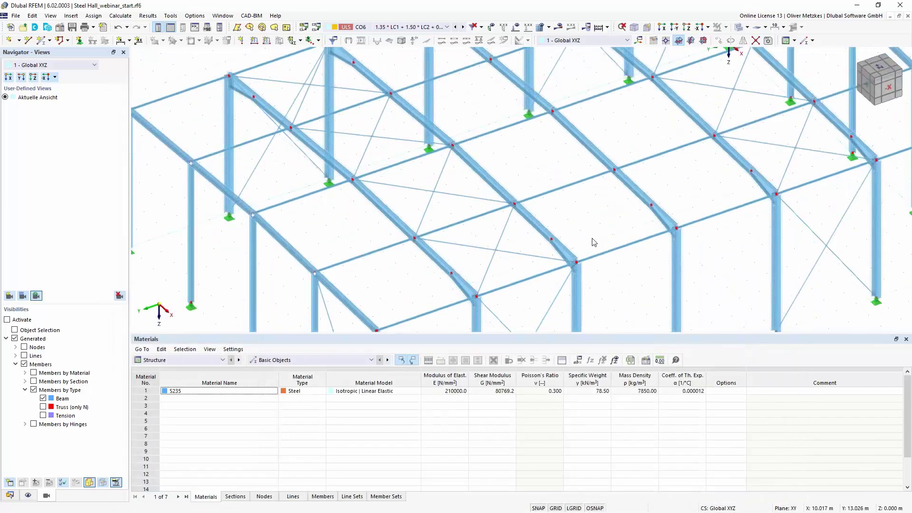
# - Display the member loads of load case LC2 - Snow on the hall
pyautogui.scroll(-2, 589, 237)
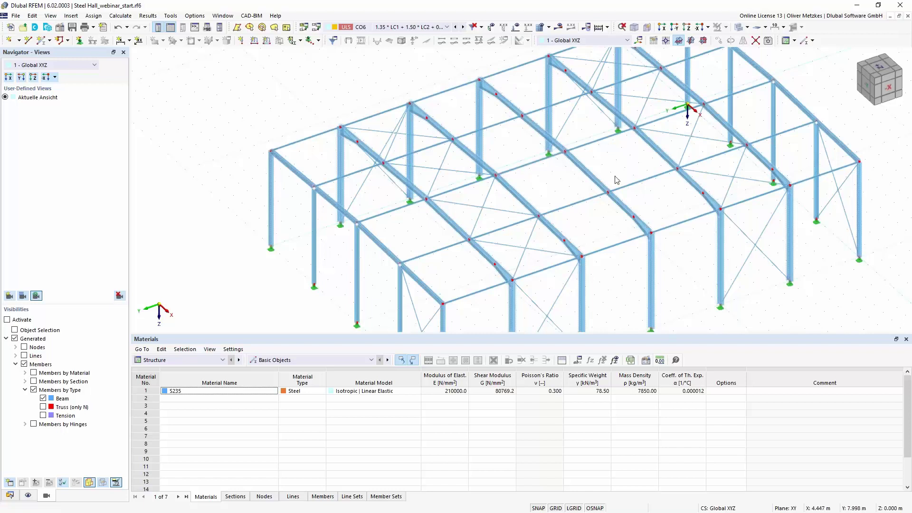
pyautogui.click(416, 28)
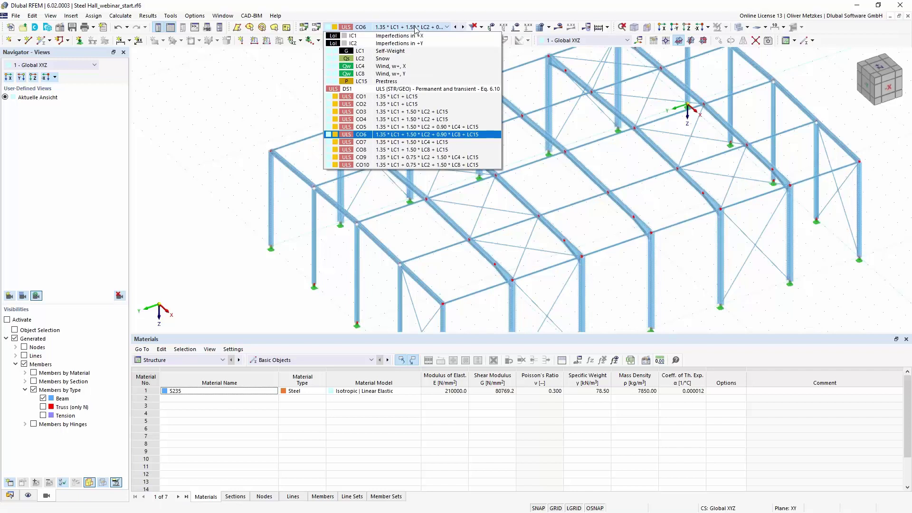
pyautogui.click(400, 59)
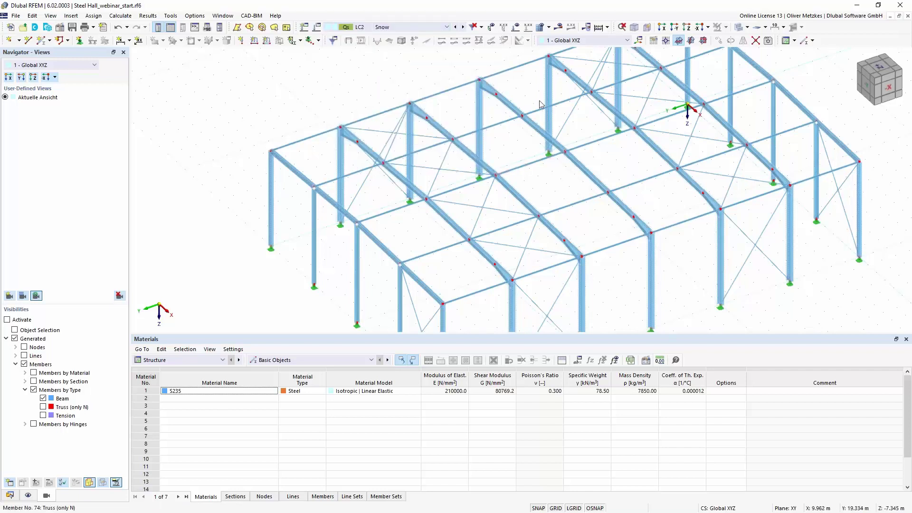
pyautogui.click(526, 29)
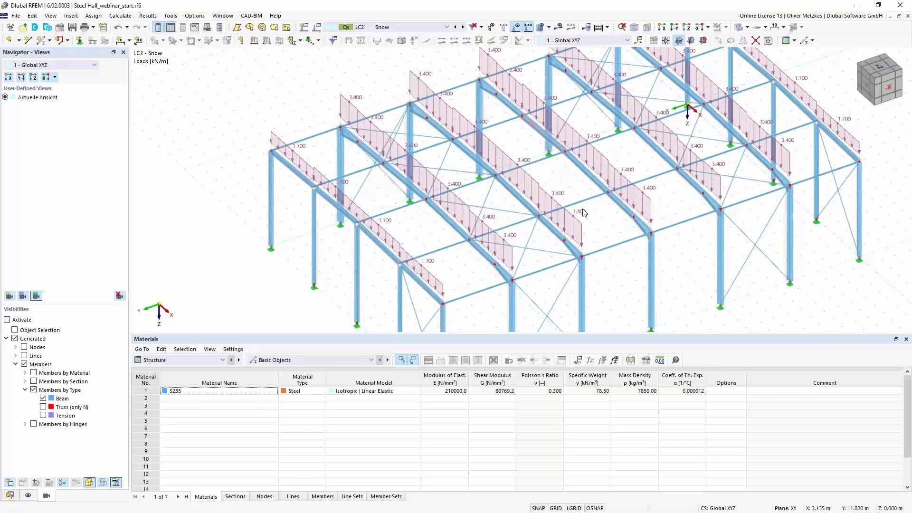
pyautogui.scroll(-1, 584, 212)
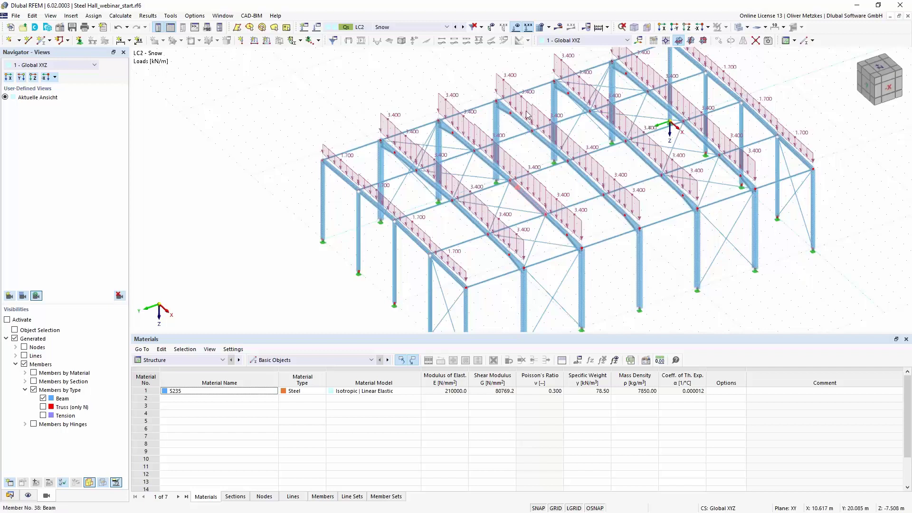
# - Select all snow member loads on the seven frames and open them together for editing
pyautogui.click(684, 31)
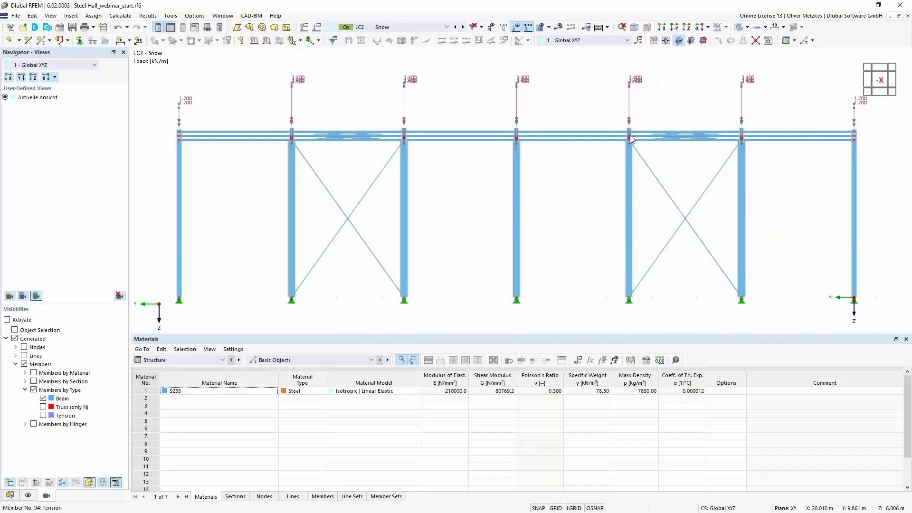
pyautogui.scroll(-1, 630, 138)
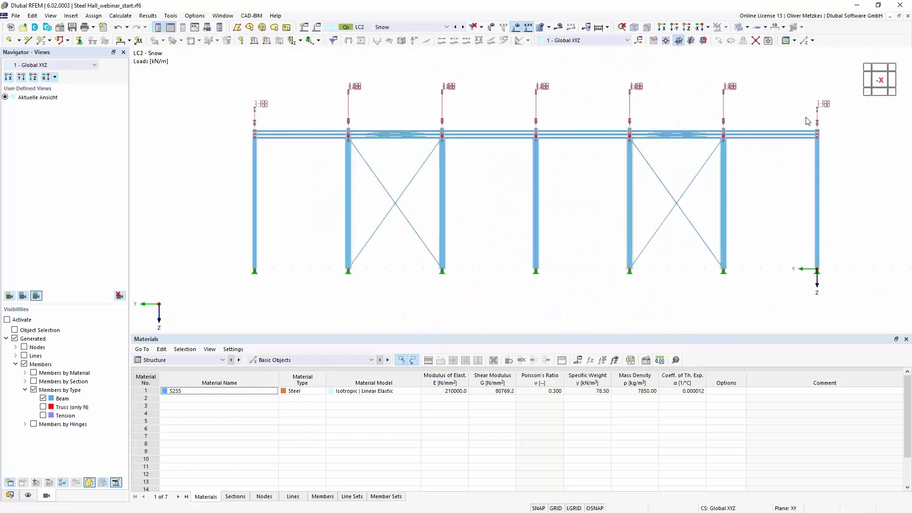
pyautogui.moveTo(835, 127); pyautogui.dragTo(243, 72)
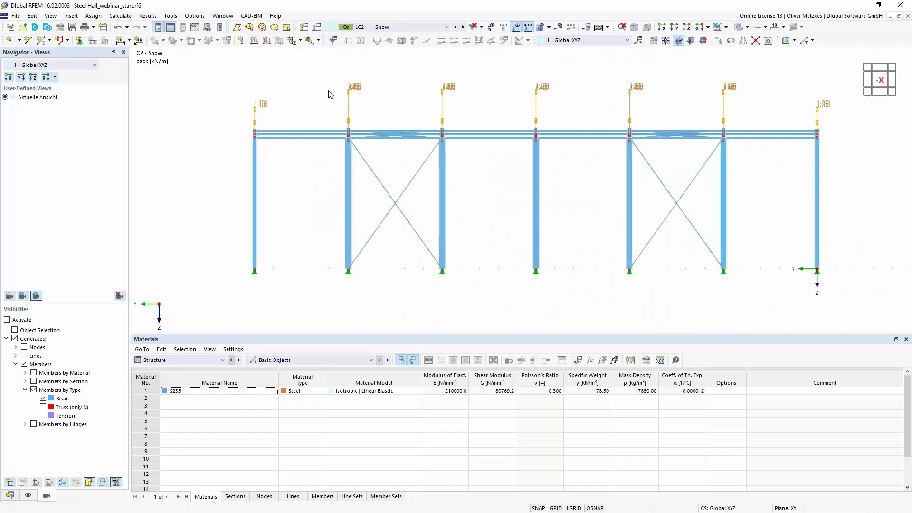
pyautogui.keyDown('ctrl'); pyautogui.moveTo(319, 102); pyautogui.dragTo(348, 97, button='middle'); pyautogui.keyUp('ctrl')
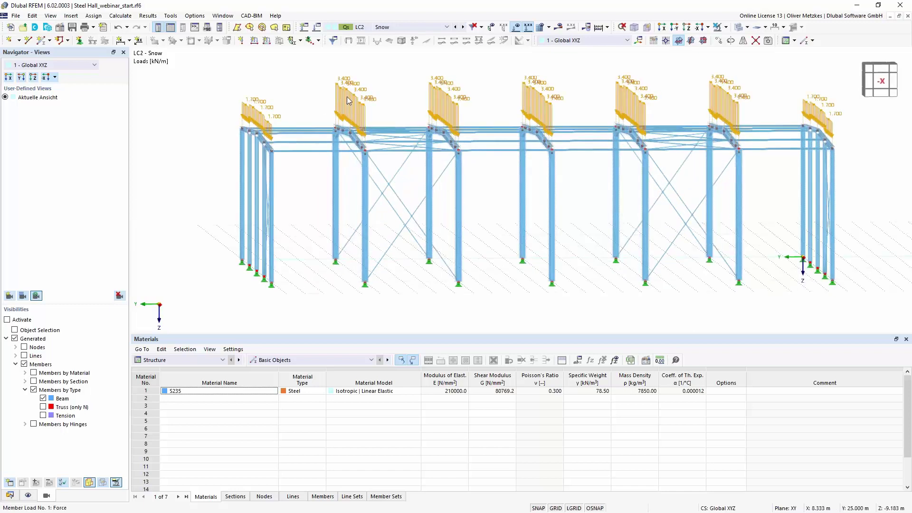
pyautogui.rightClick(348, 99)
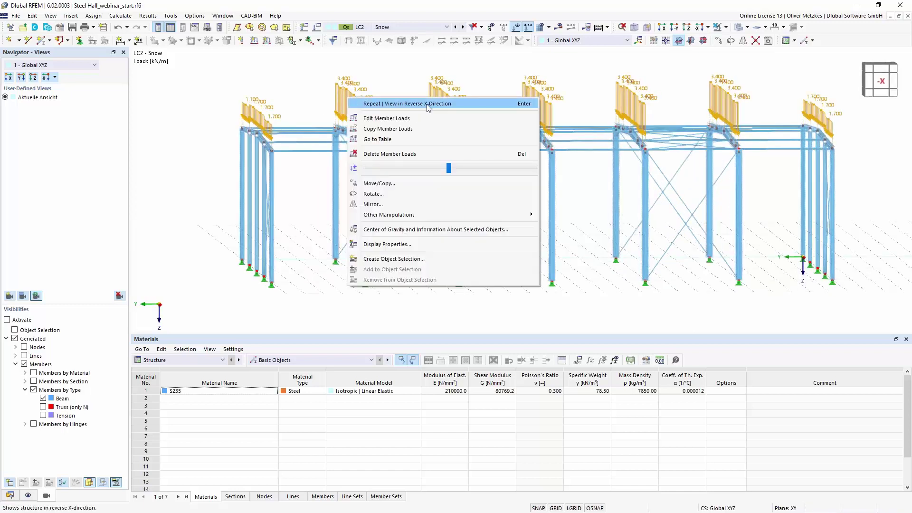
pyautogui.click(419, 118)
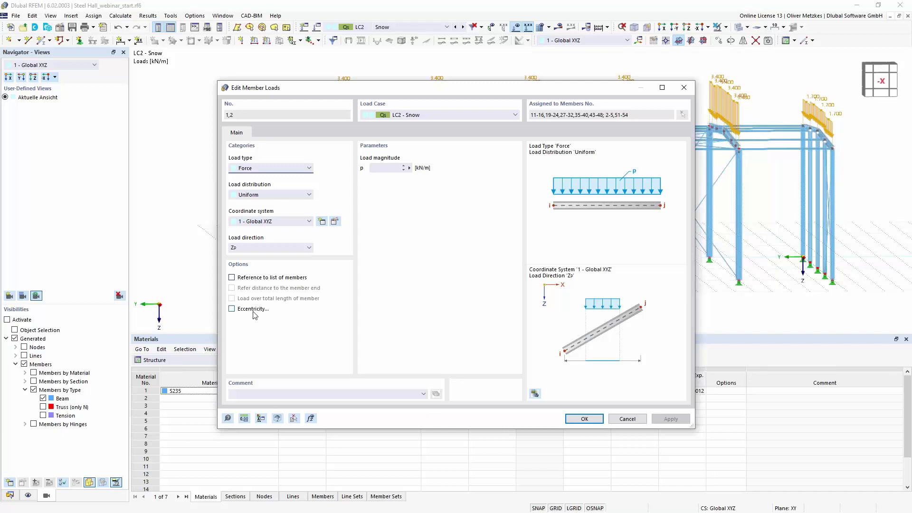
# - Give the selected snow loads a force eccentricity referenced to the top centre of the section, with no additional offset
pyautogui.click(250, 310)
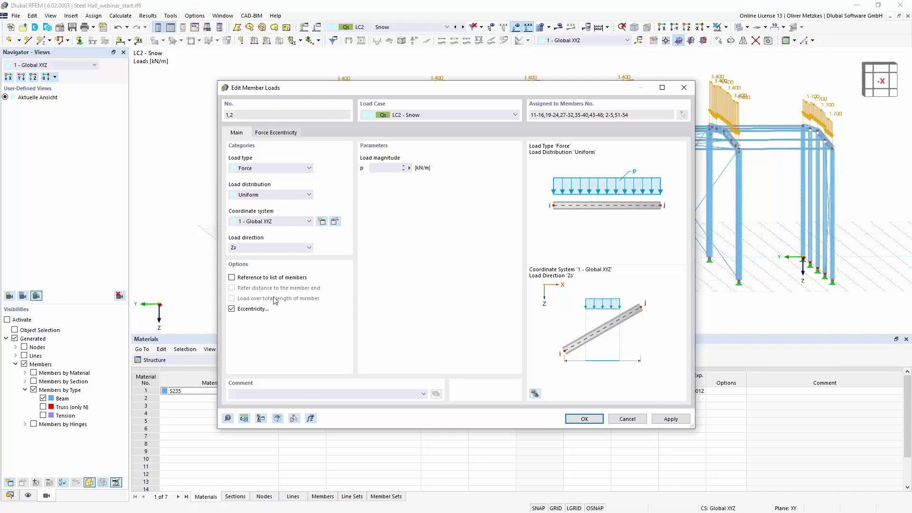
pyautogui.click(276, 132)
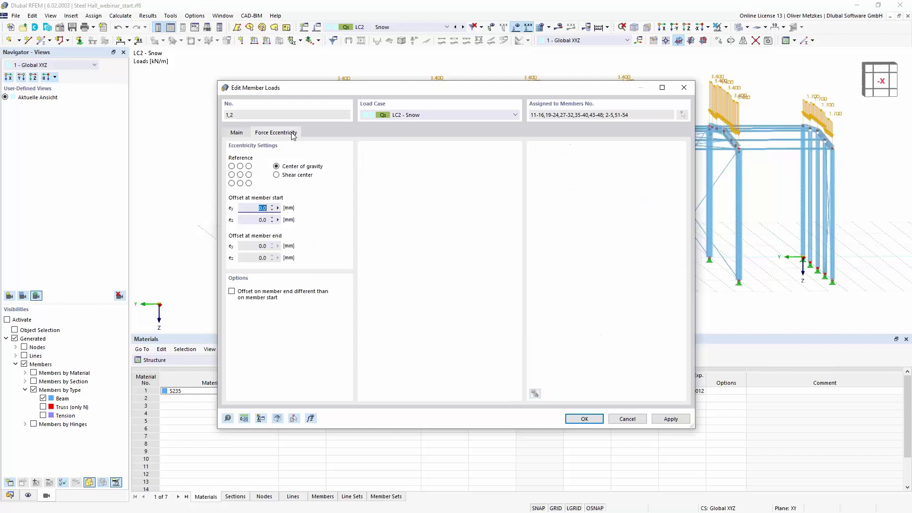
pyautogui.click(241, 166)
pyautogui.moveTo(399, 88); pyautogui.dragTo(464, 191)
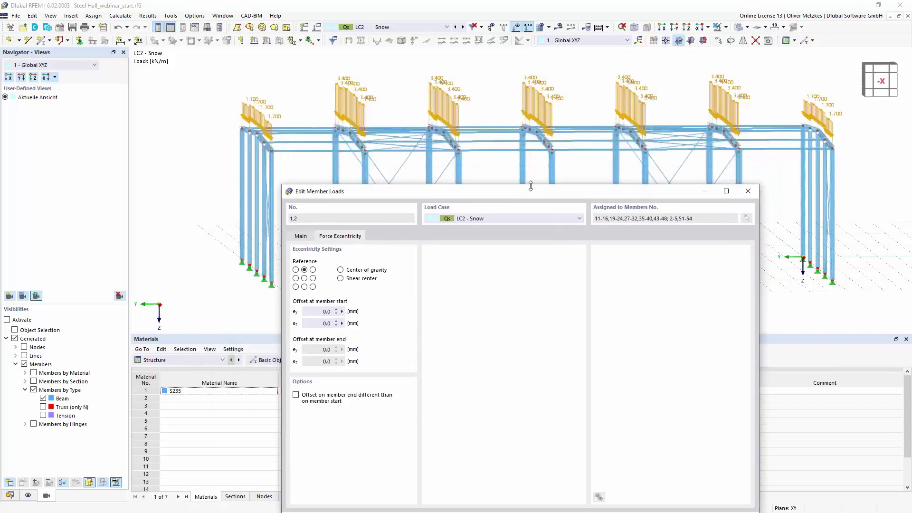
pyautogui.moveTo(530, 190); pyautogui.dragTo(521, 90)
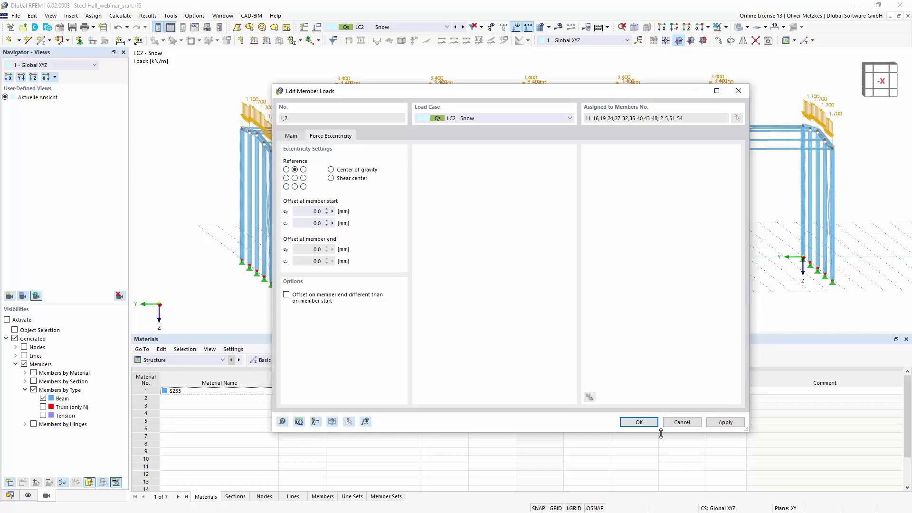
pyautogui.press('Return')
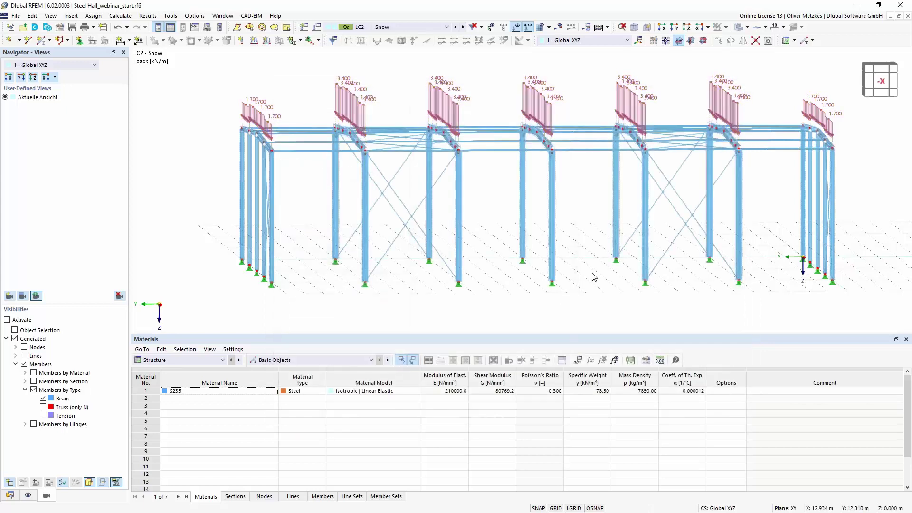
# - Calculate design situation DS1 - ULS (STR/GEO) - Permanent and transient - Eq. 6.10
pyautogui.scroll(-2, 590, 257)
pyautogui.keyDown('ctrl'); pyautogui.moveTo(606, 256); pyautogui.dragTo(591, 244, button='middle'); pyautogui.keyUp('ctrl')
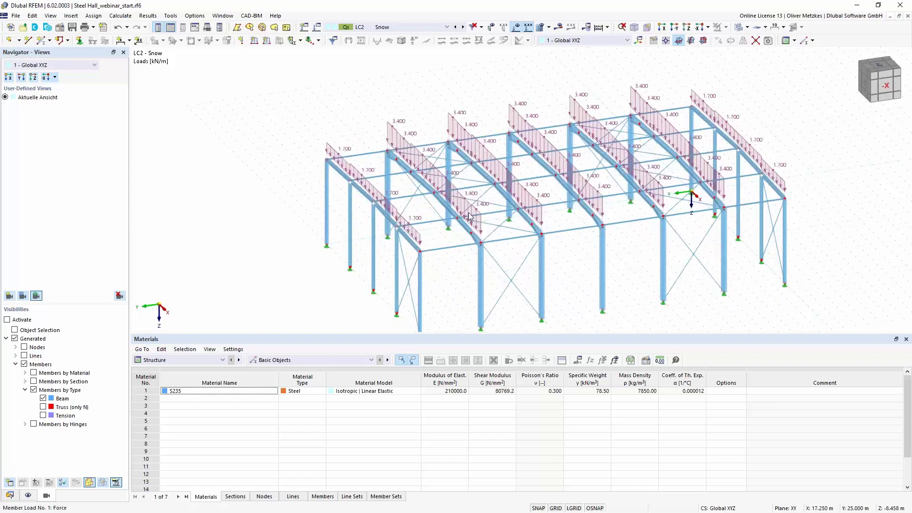
pyautogui.moveTo(470, 216)
pyautogui.click(380, 27)
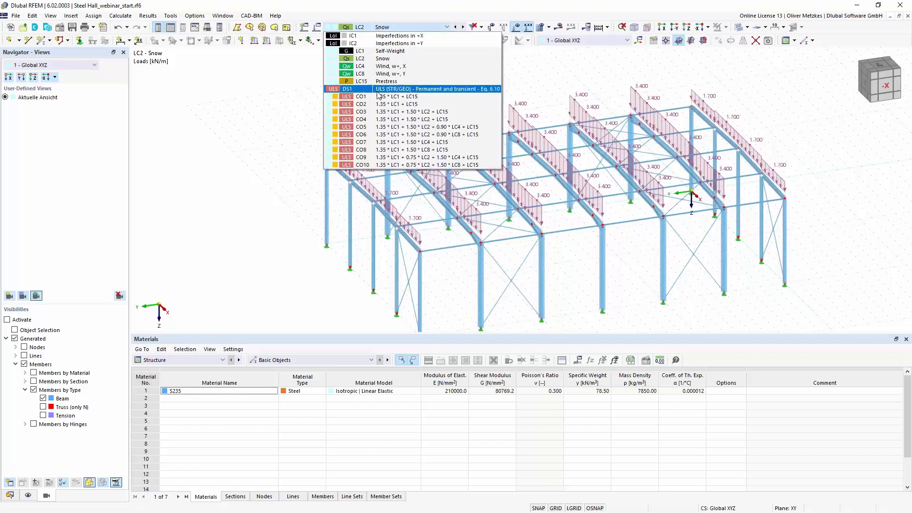
pyautogui.click(379, 89)
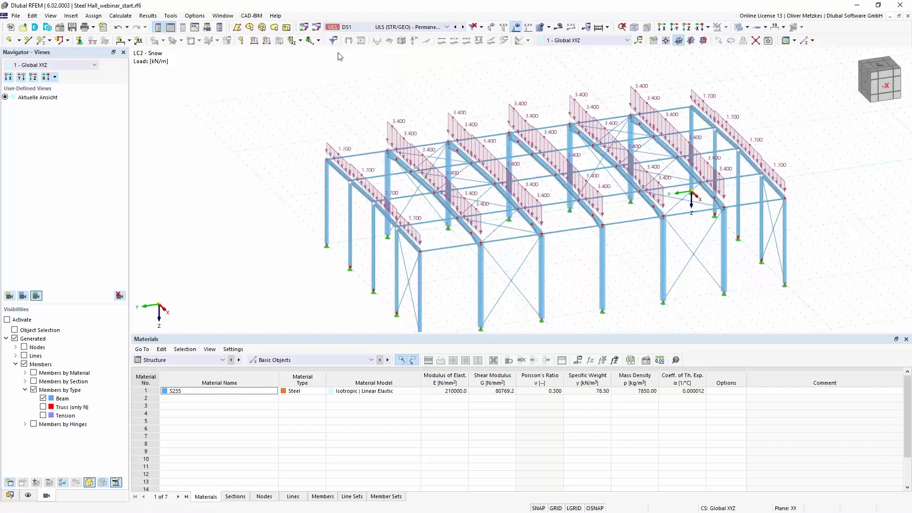
pyautogui.click(559, 27)
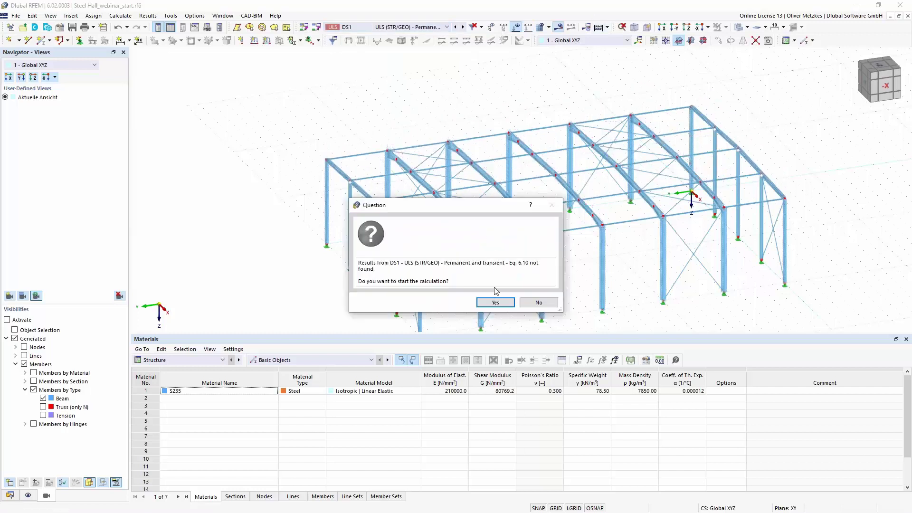
pyautogui.click(492, 301)
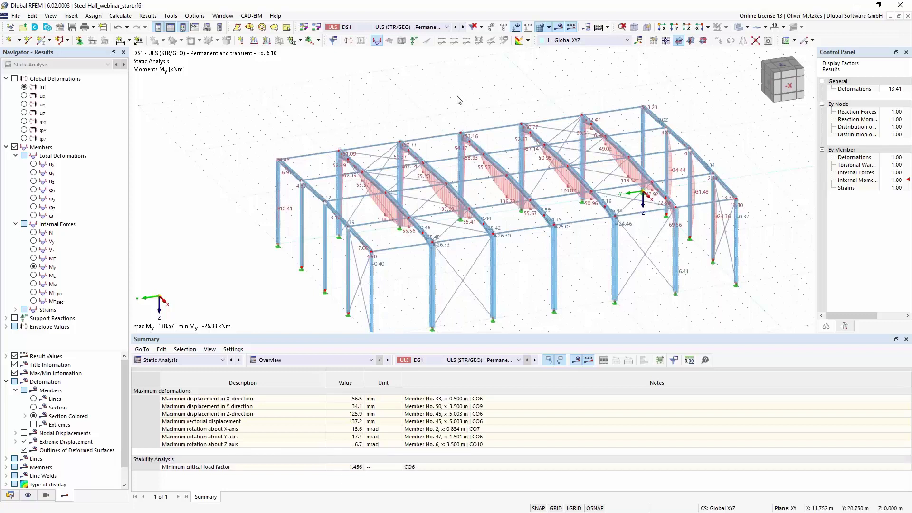
# - Display the stability analysis results of CO6 and examine the first mode shape on the rafters
pyautogui.click(422, 27)
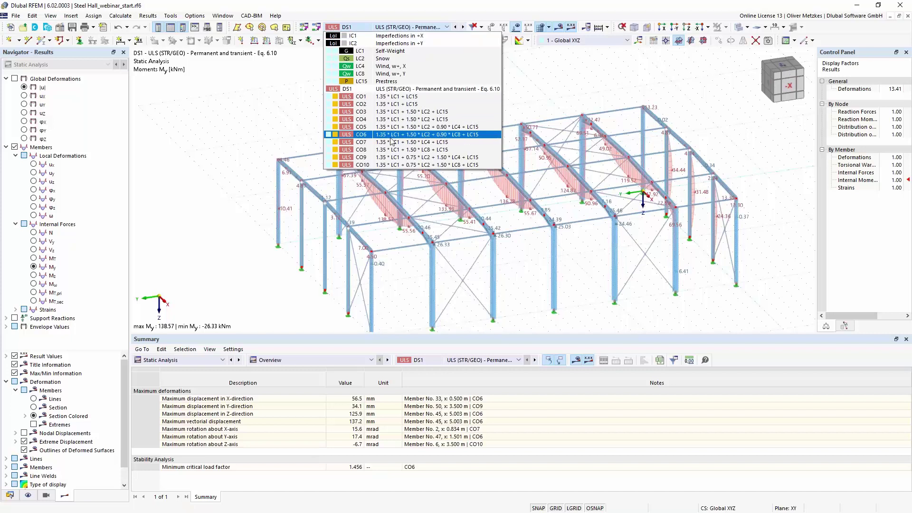
pyautogui.press('Escape')
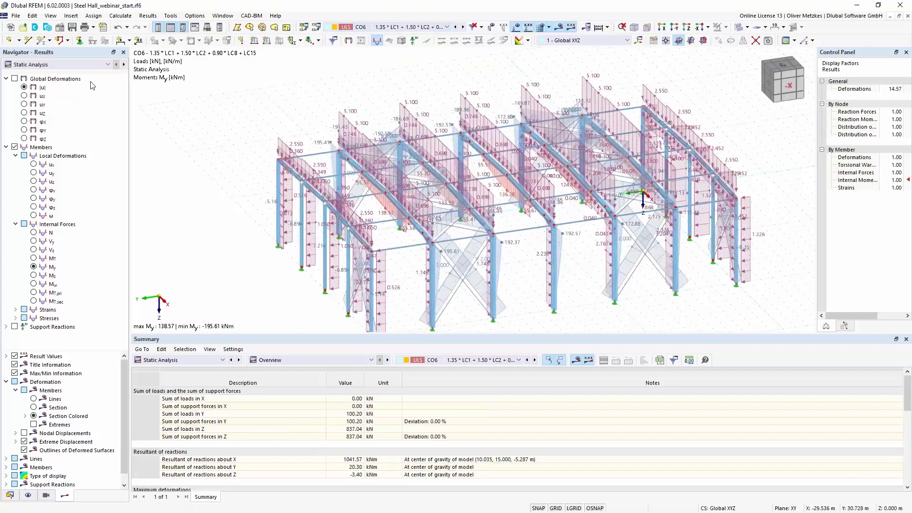
pyautogui.click(28, 64)
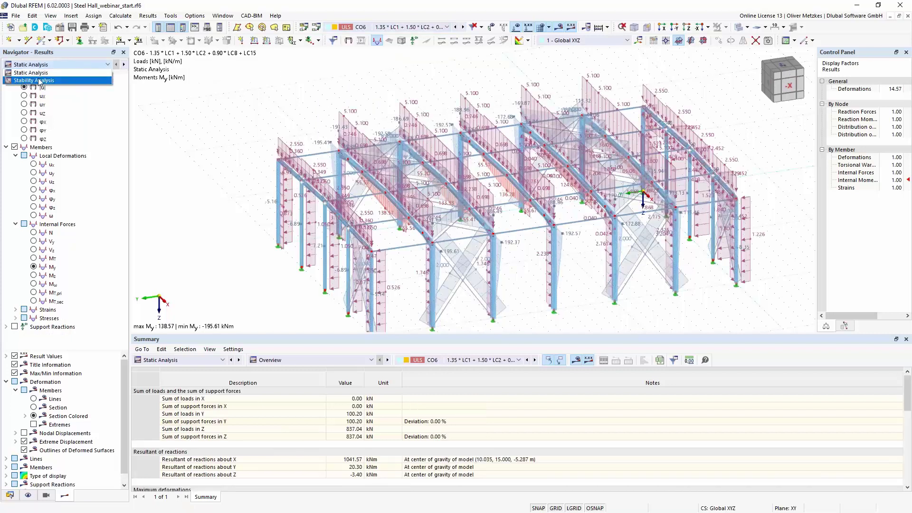
pyautogui.press('Escape')
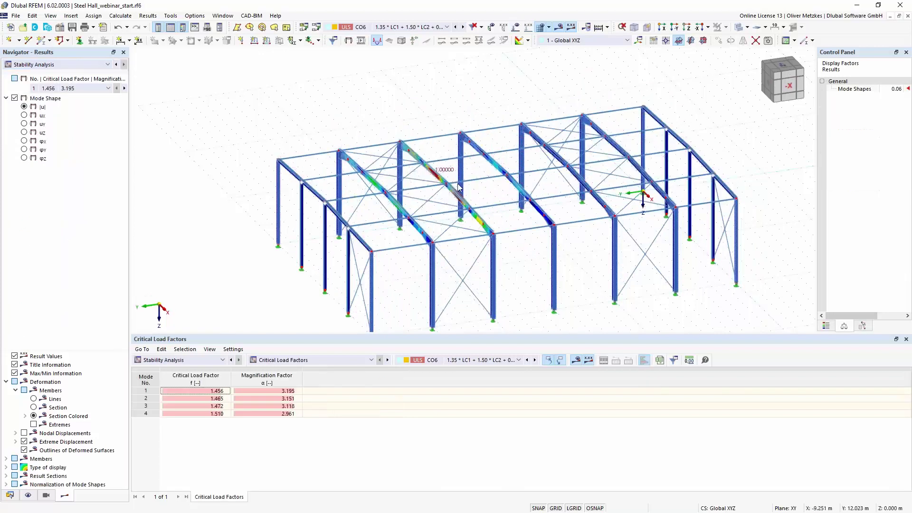
pyautogui.scroll(5, 448, 157)
pyautogui.keyDown('ctrl'); pyautogui.moveTo(516, 206); pyautogui.dragTo(497, 209, button='middle'); pyautogui.keyUp('ctrl')
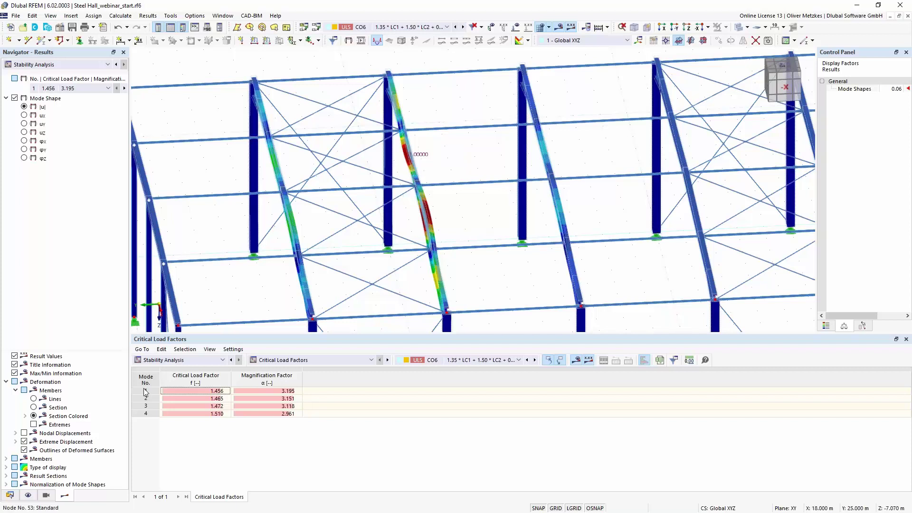
# - Change section 4 of the bracing rods to R 10 and accept deleting the existing results
pyautogui.click(10, 495)
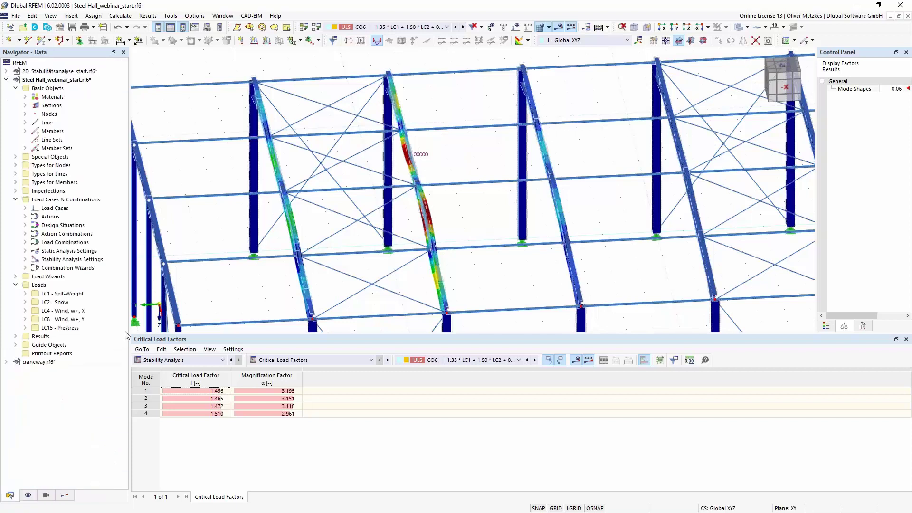
pyautogui.click(25, 105)
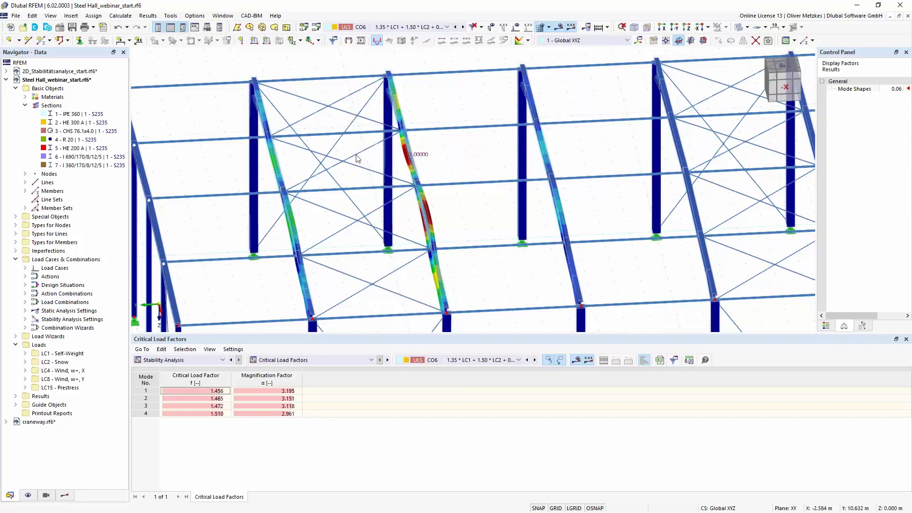
pyautogui.doubleClick(72, 139)
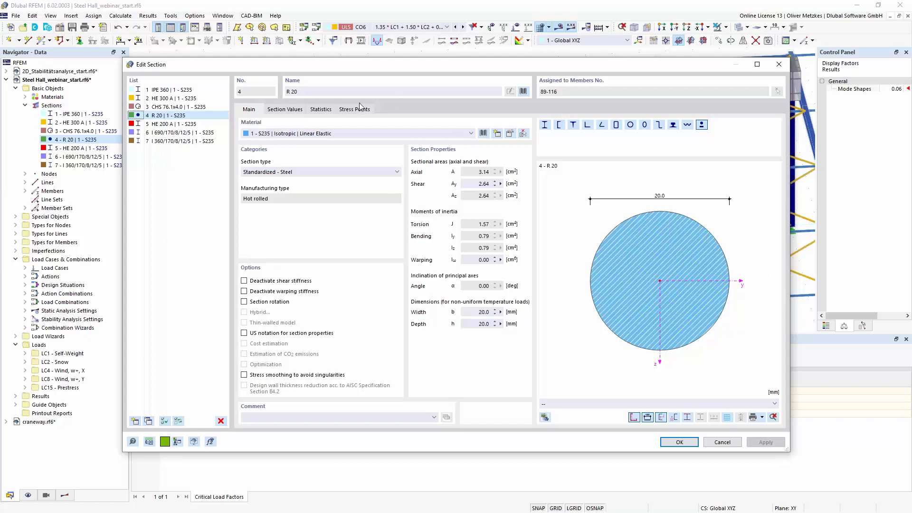
pyautogui.doubleClick(294, 91)
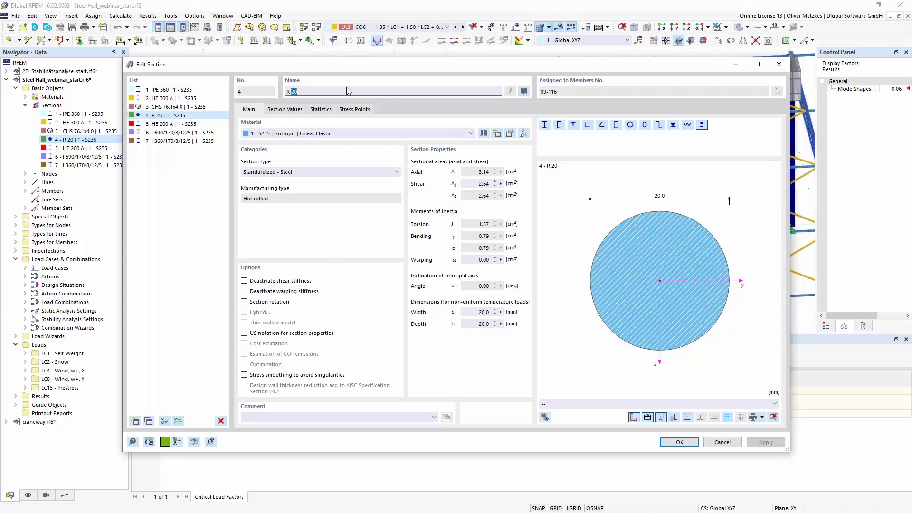
pyautogui.write('10')
pyautogui.press('Return')
pyautogui.click(680, 442)
pyautogui.click(495, 302)
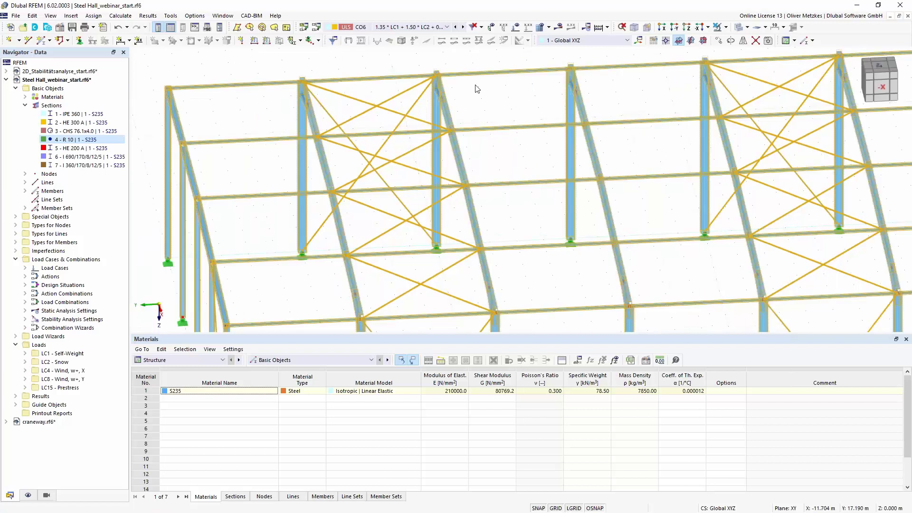
# - Recalculate CO6 with the thinner bracing rods and examine the first mode shape across the rafters
pyautogui.click(558, 28)
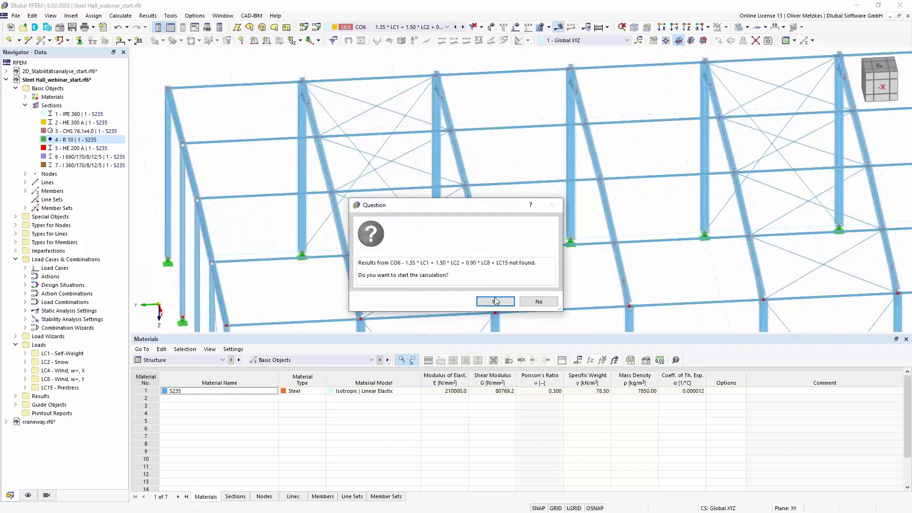
pyautogui.click(496, 302)
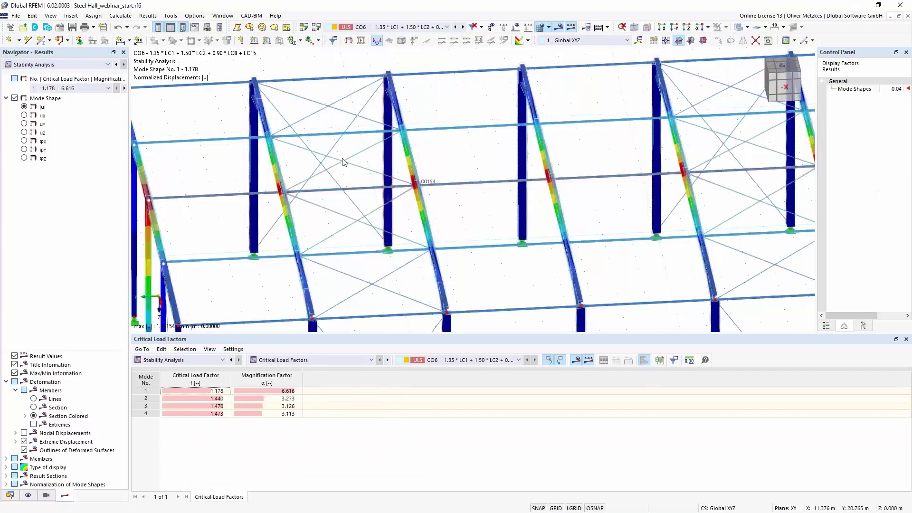
pyautogui.scroll(-1, 359, 244)
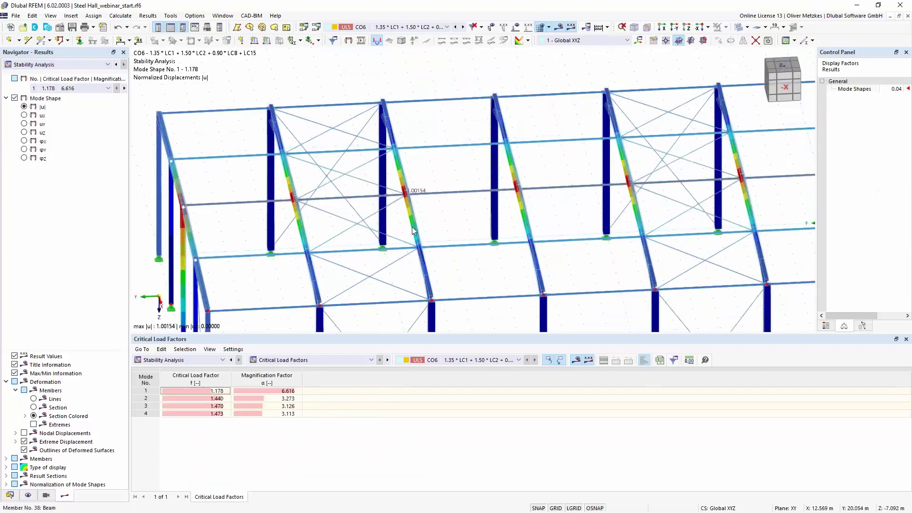
pyautogui.moveTo(562, 210); pyautogui.dragTo(716, 199, button='middle')
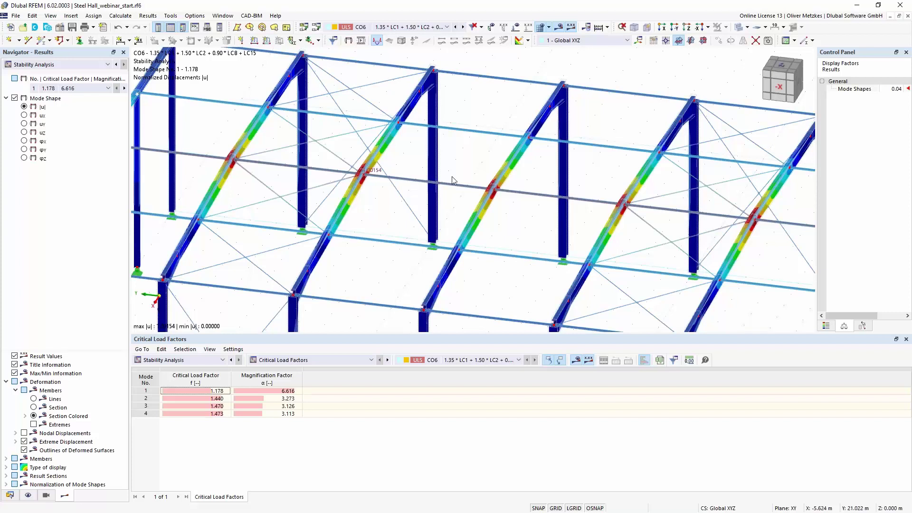
# - Select mode 1 in CO6's critical load factors table and examine its mode shape across the steel hall frames
pyautogui.scroll(-2, 667, 199)
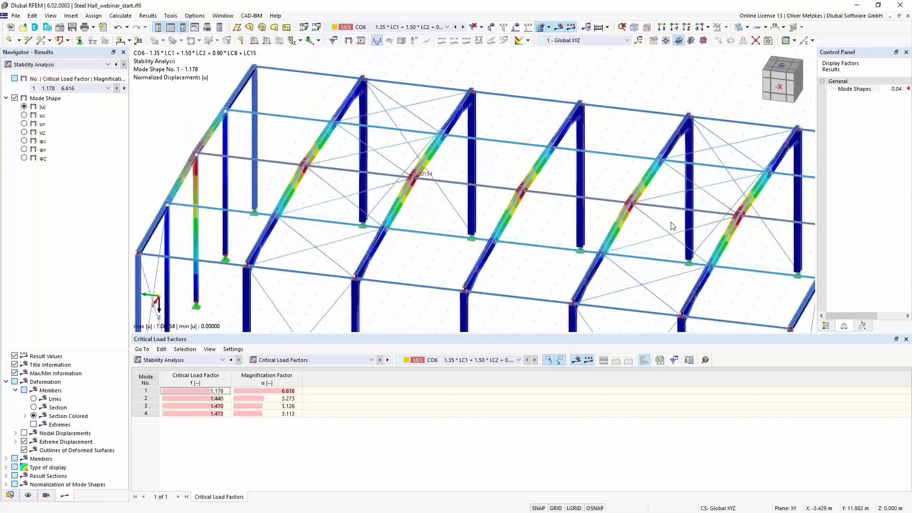
pyautogui.click(210, 391)
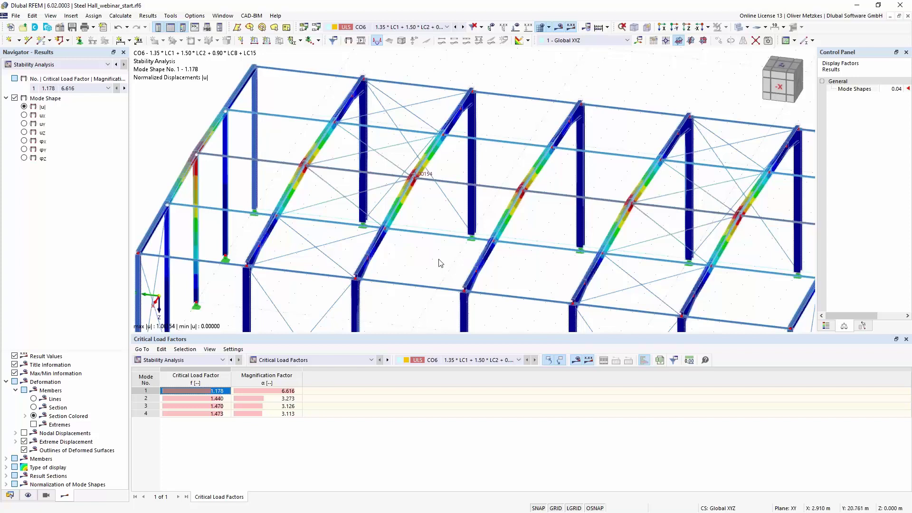
pyautogui.scroll(-2, 437, 264)
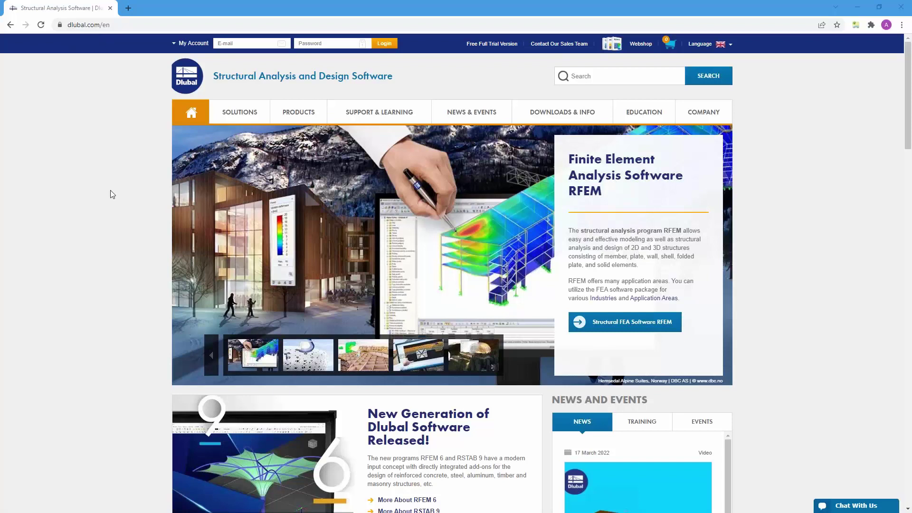
# - Switch to the Dlubal website in the browser, open the Knowledge Base and look over its articles
pyautogui.moveTo(362, 113)
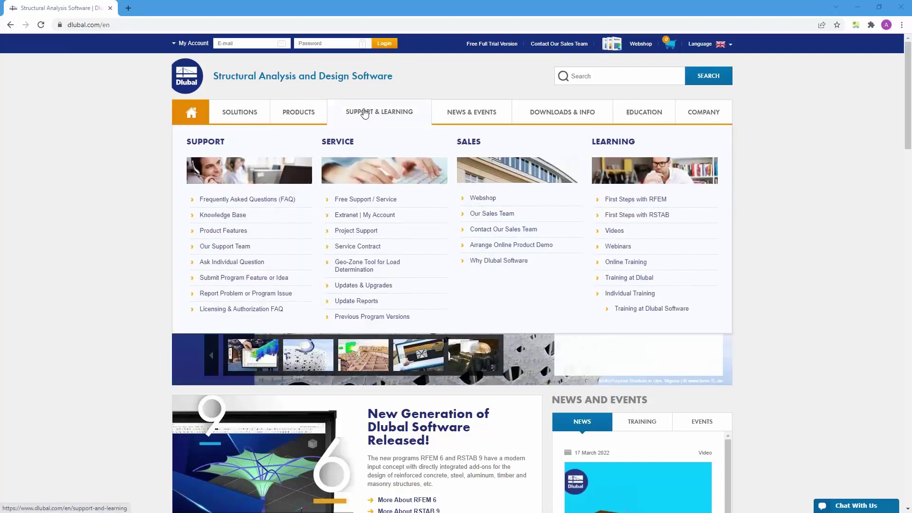
pyautogui.click(220, 218)
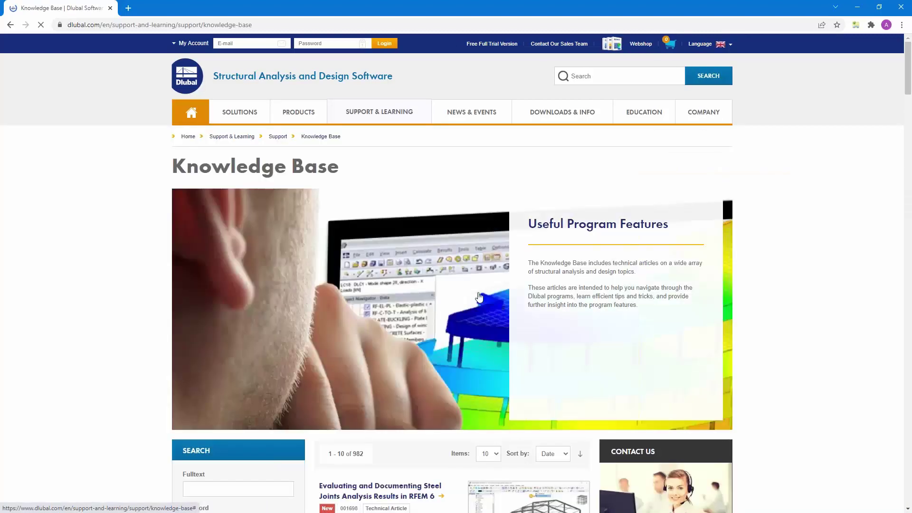
pyautogui.scroll(-8, 479, 296)
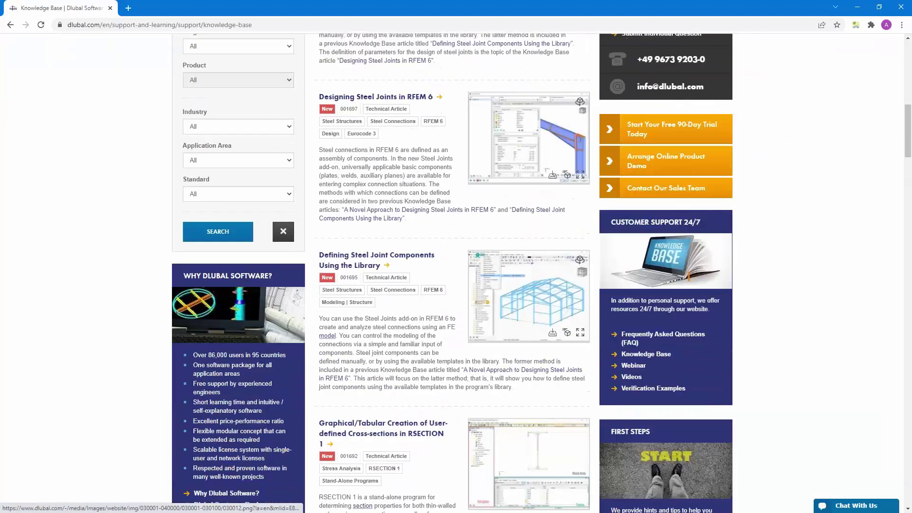
pyautogui.scroll(5, 306, 342)
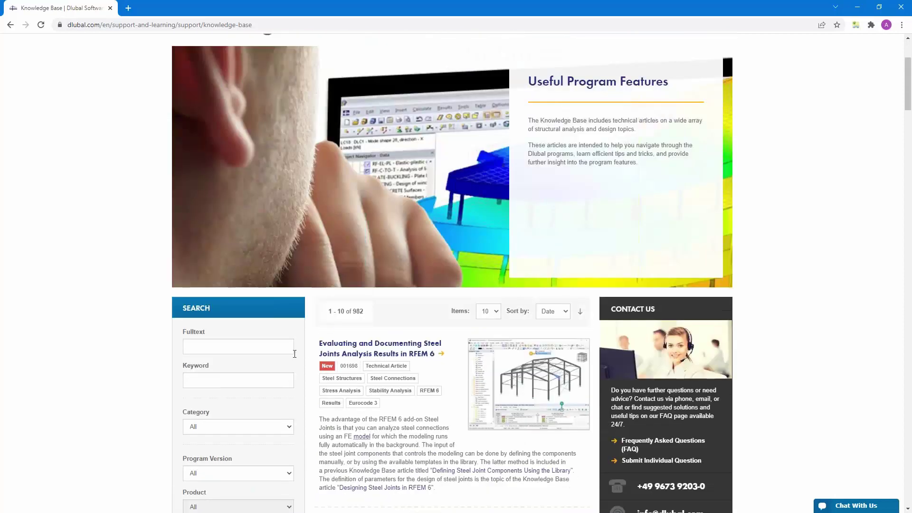
# - Run a full-text search for "warping" in the Knowledge Base
pyautogui.scroll(-2, 394, 357)
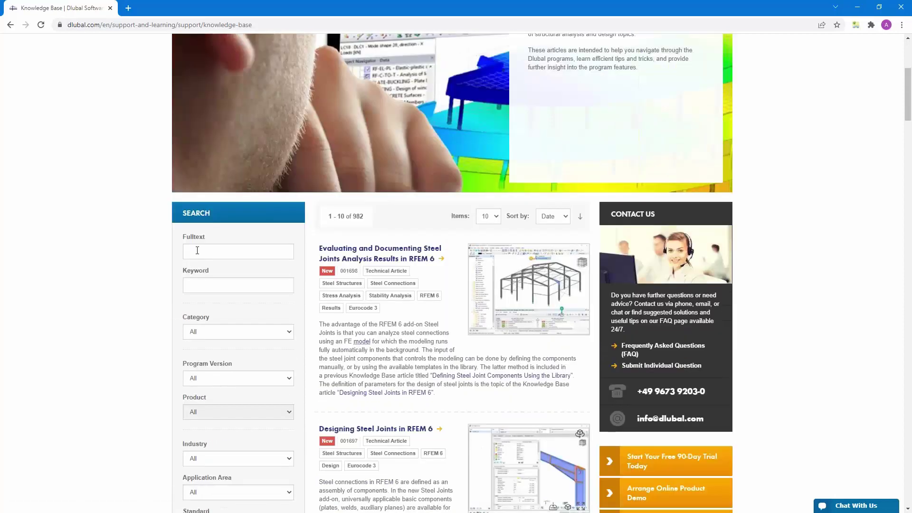
pyautogui.click(197, 251)
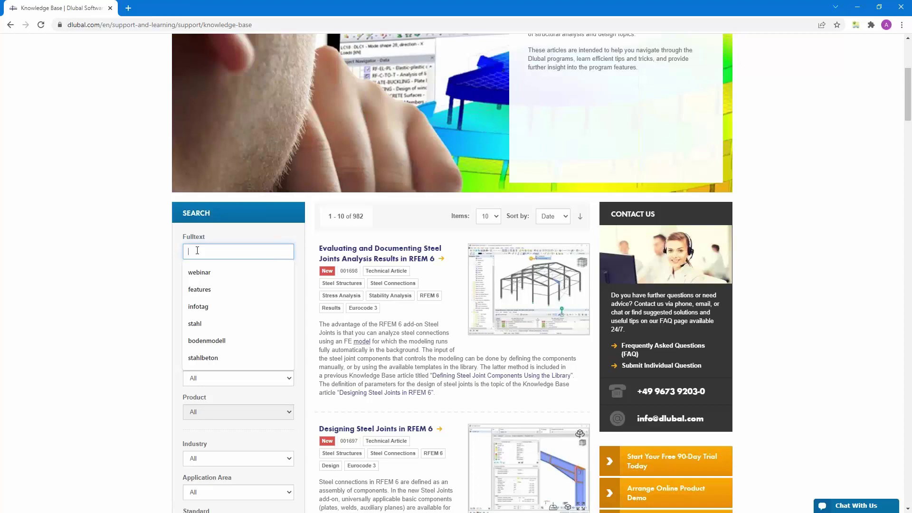
pyautogui.write('warpi')
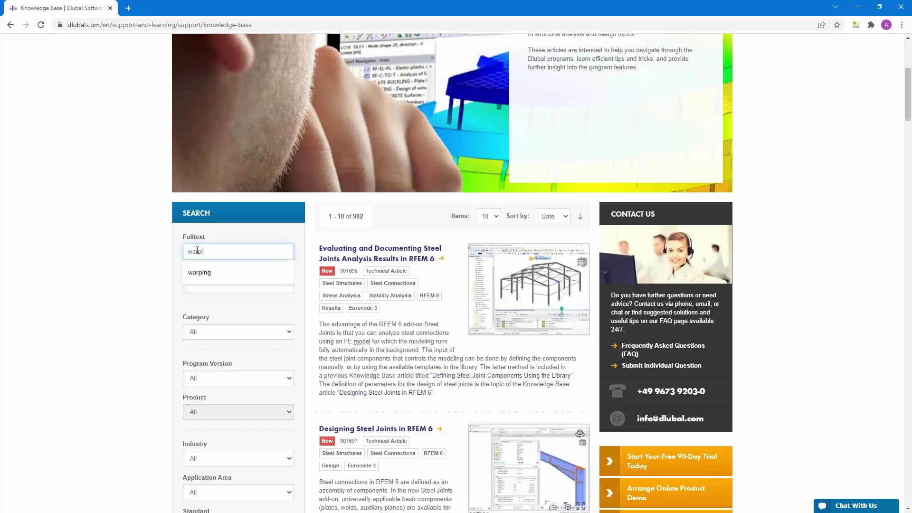
pyautogui.write('ng')
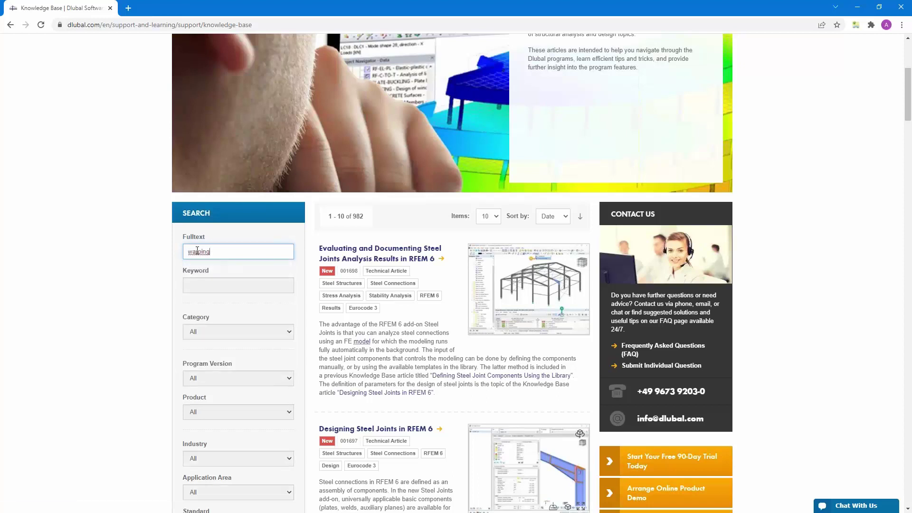
pyautogui.press('Return')
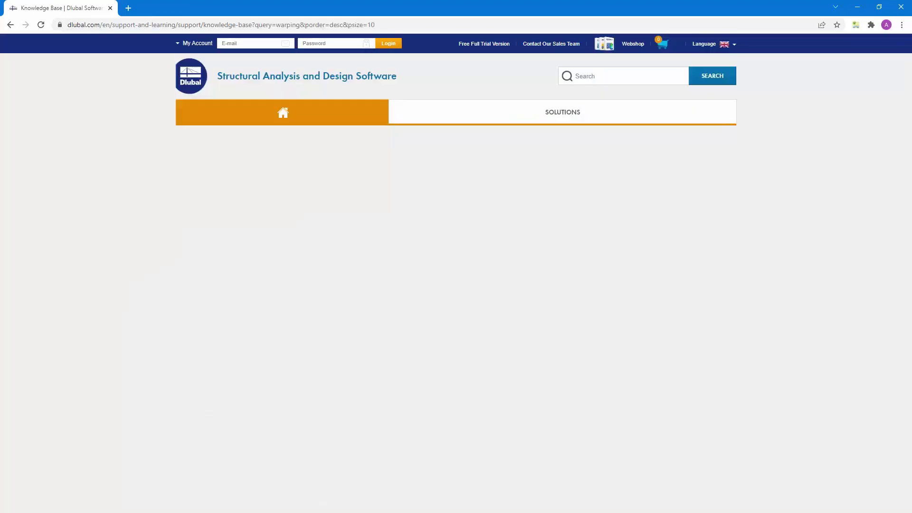
# - Open the article "Lateral-Torsional Buckling Analysis with New Torsional Warping (7 DOF) Add-on for RFEM 6 / RSTAB 9" and skim its content
pyautogui.scroll(-8, 373, 113)
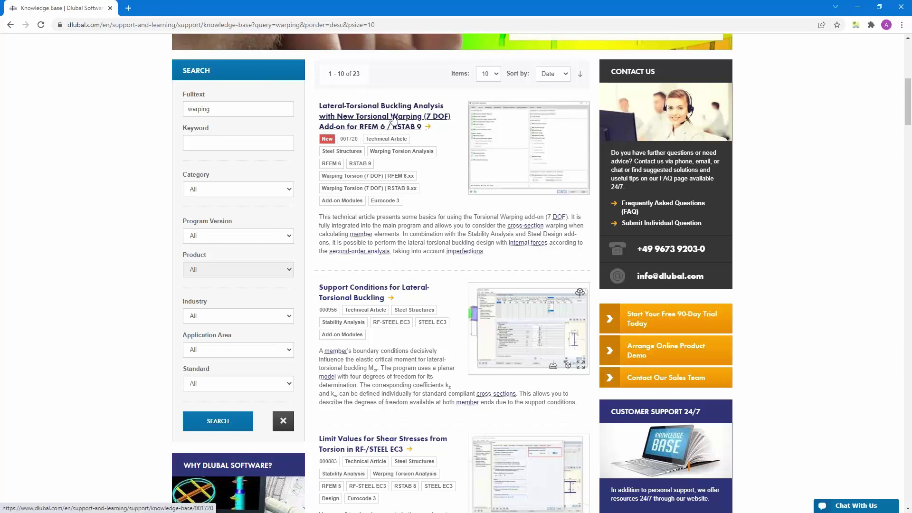
pyautogui.click(398, 129)
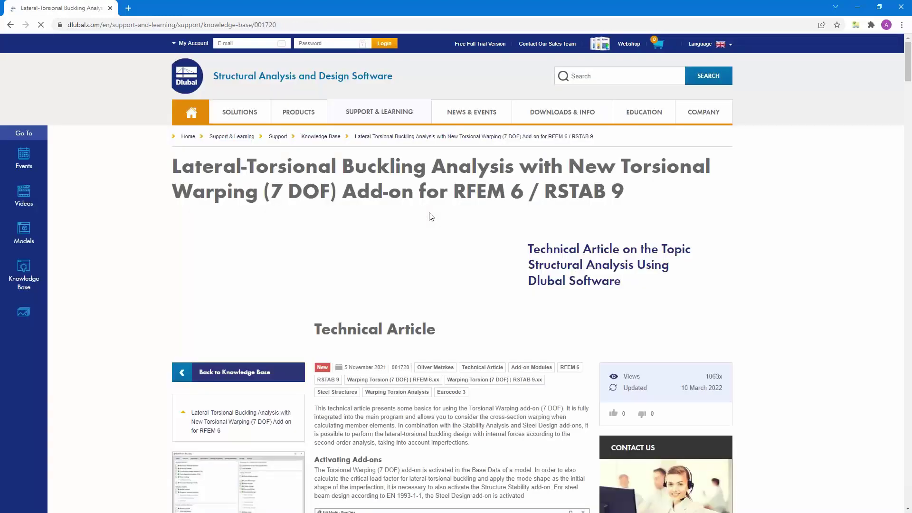
pyautogui.scroll(-15, 431, 217)
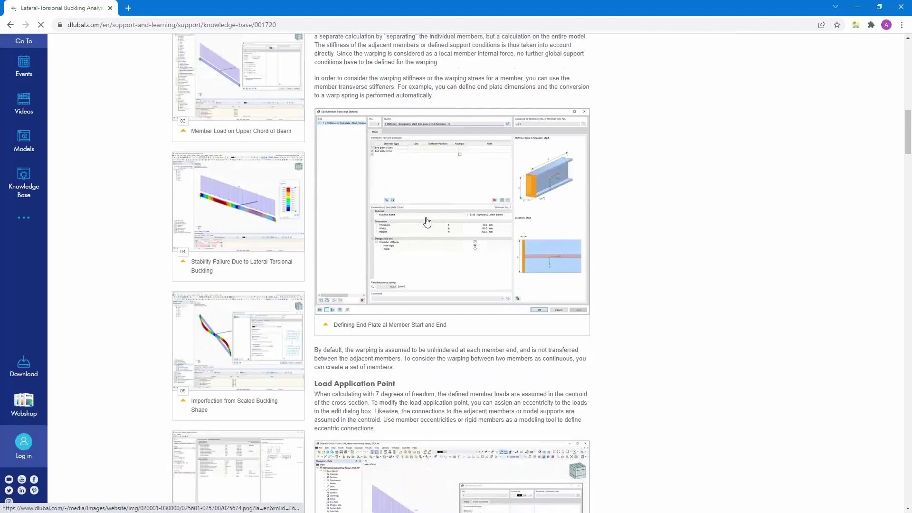
pyautogui.scroll(10, 432, 216)
pyautogui.scroll(5, 431, 217)
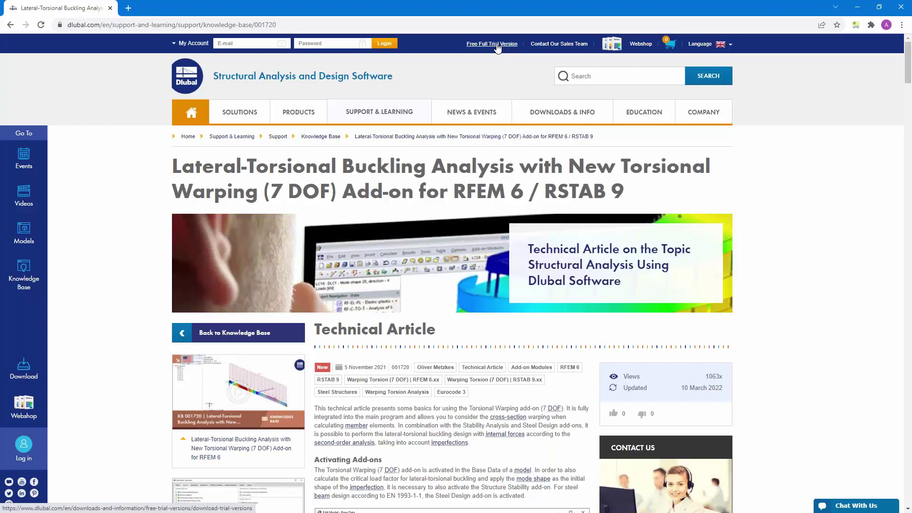
# - Open the Free Full Trial Version page and look over the programs available for download
pyautogui.click(497, 44)
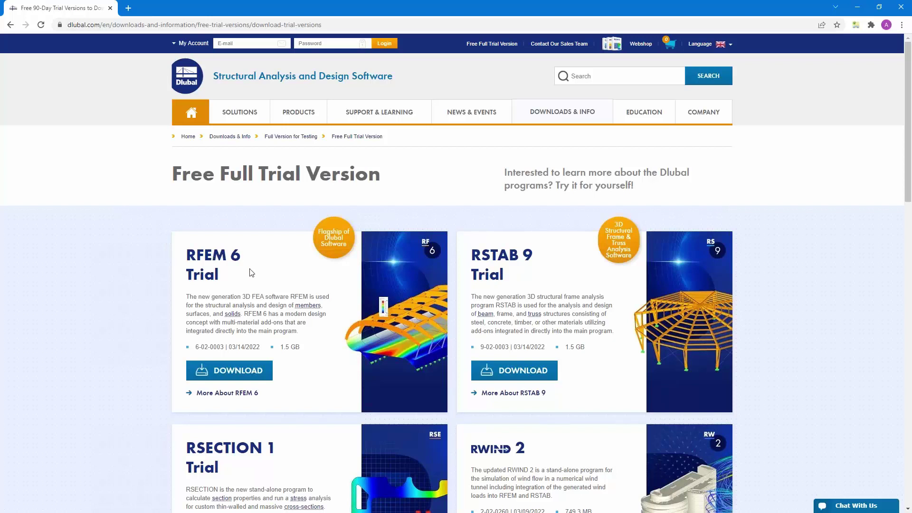
pyautogui.scroll(-4, 252, 273)
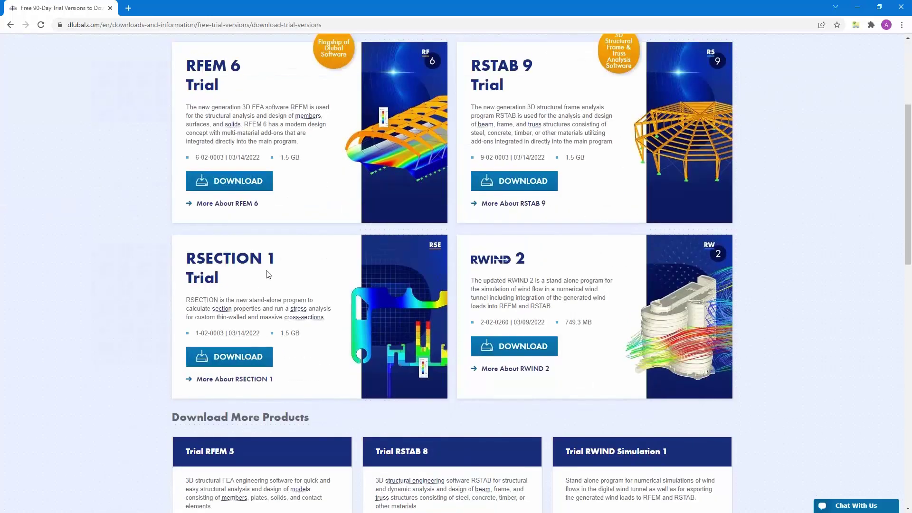
pyautogui.scroll(4, 268, 274)
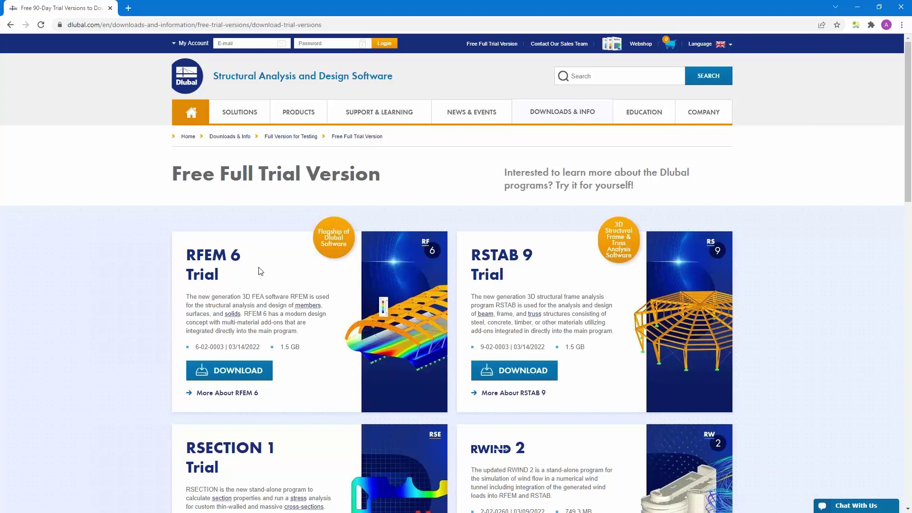
# - Leave the trial page and open the webinar "Stability Analysis and Torsional Warping (7 DOF) in RFEM 6" from the webinars list
pyautogui.click(10, 24)
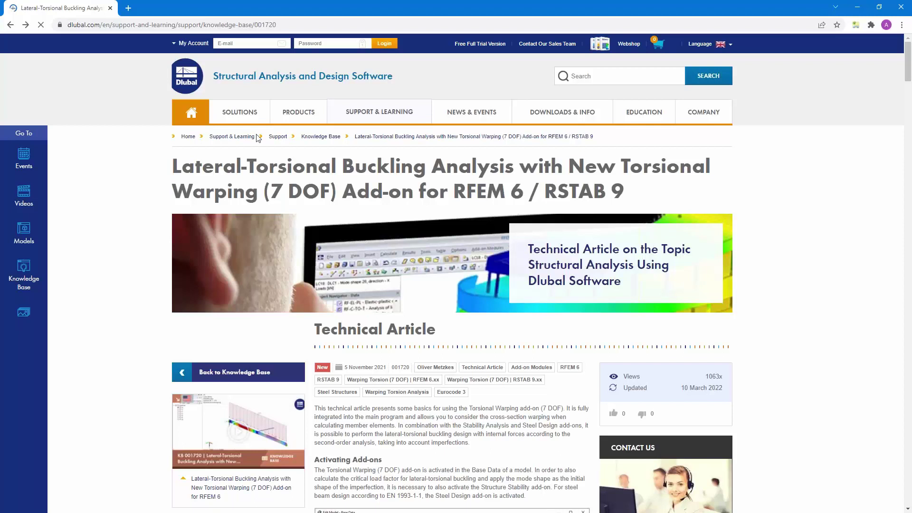
pyautogui.moveTo(471, 115)
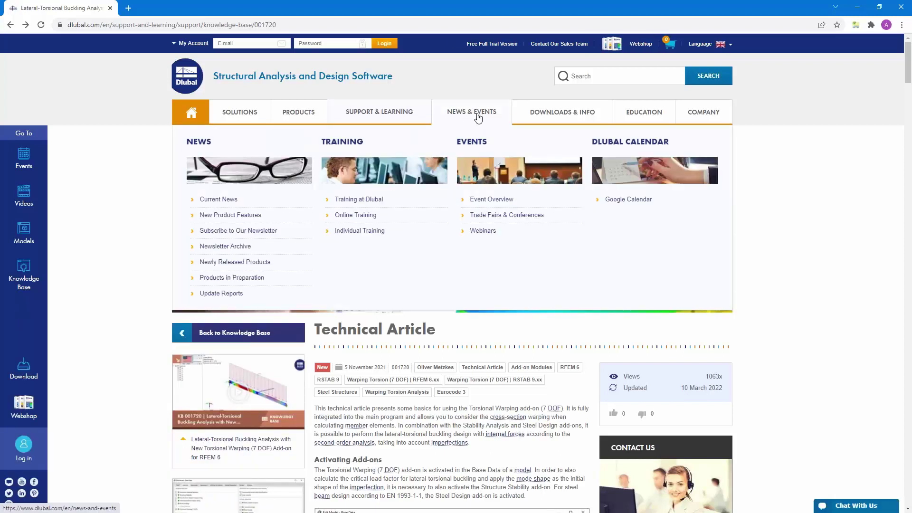
pyautogui.click(485, 232)
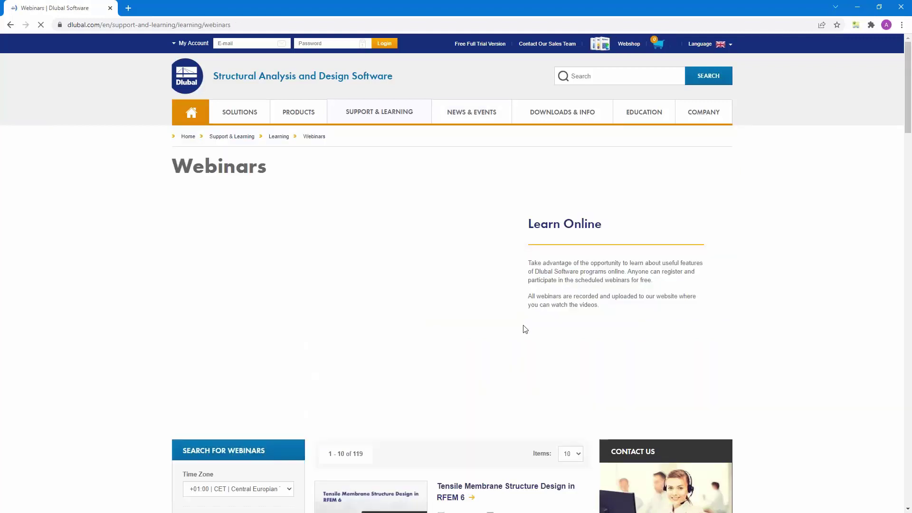
pyautogui.scroll(-6, 525, 329)
pyautogui.scroll(-7, 524, 329)
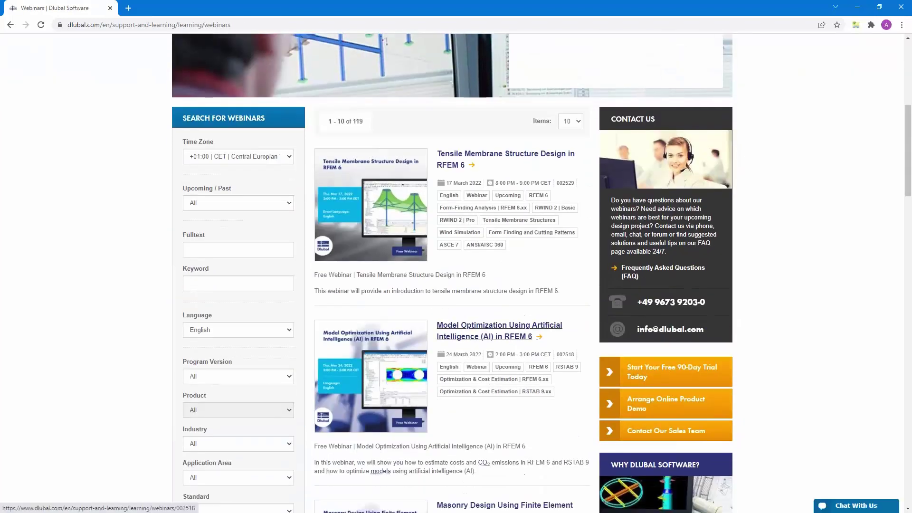
pyautogui.scroll(-8, 475, 207)
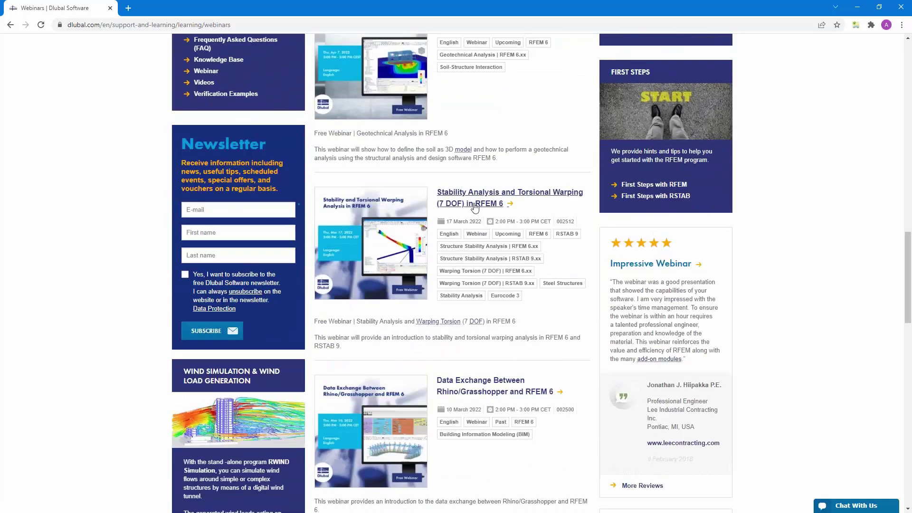
pyautogui.click(474, 204)
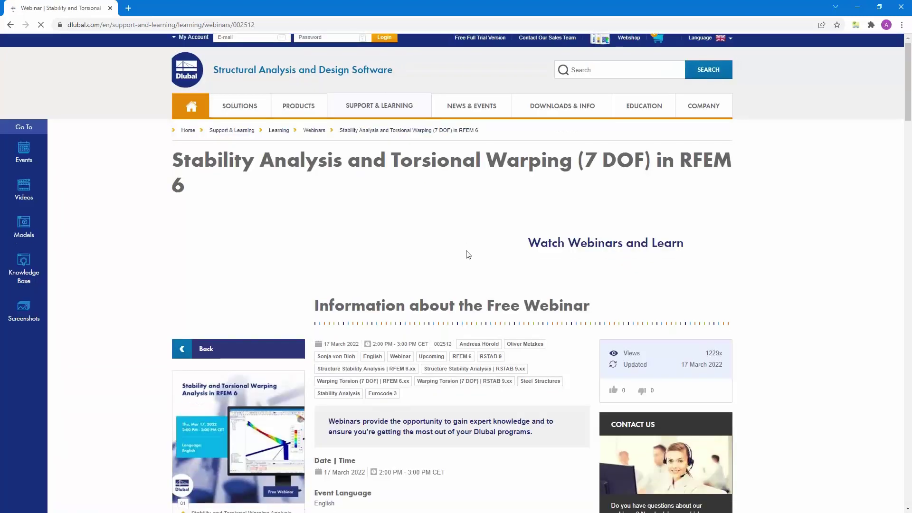
# - Examine the webinar page's content, downloads, links and Models to Download section
pyautogui.scroll(-5, 475, 283)
pyautogui.scroll(-1, 475, 283)
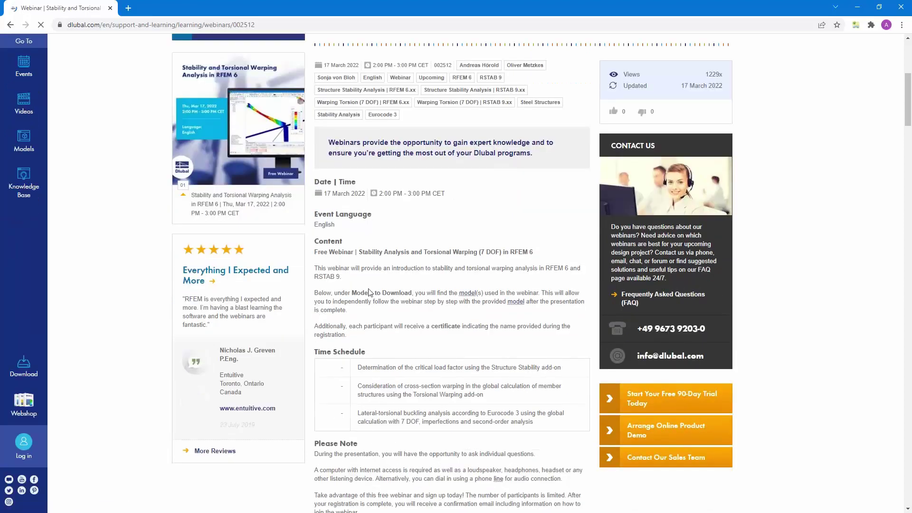
pyautogui.scroll(-9, 500, 339)
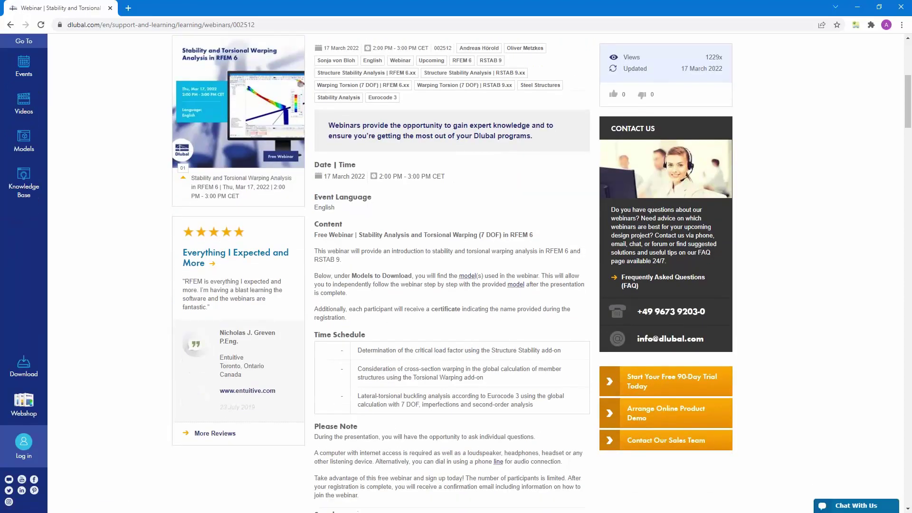
pyautogui.scroll(-3, 406, 340)
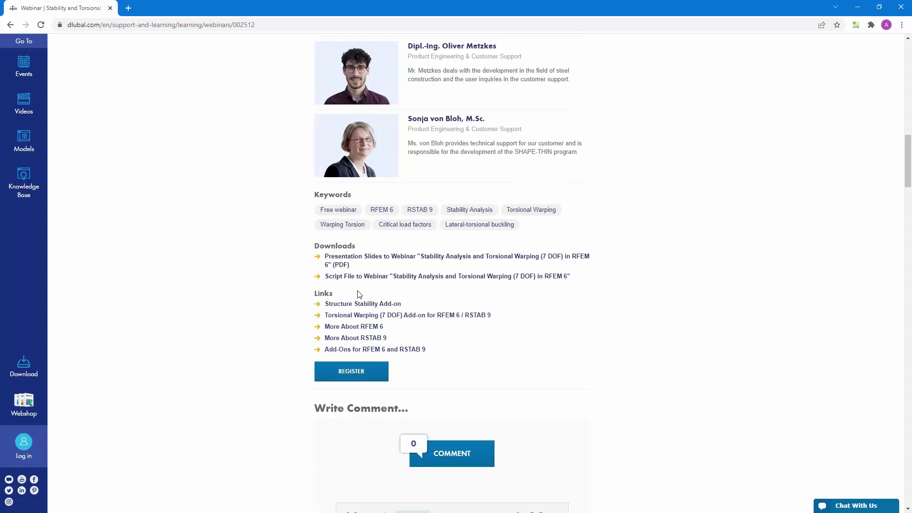
pyautogui.scroll(-7, 358, 295)
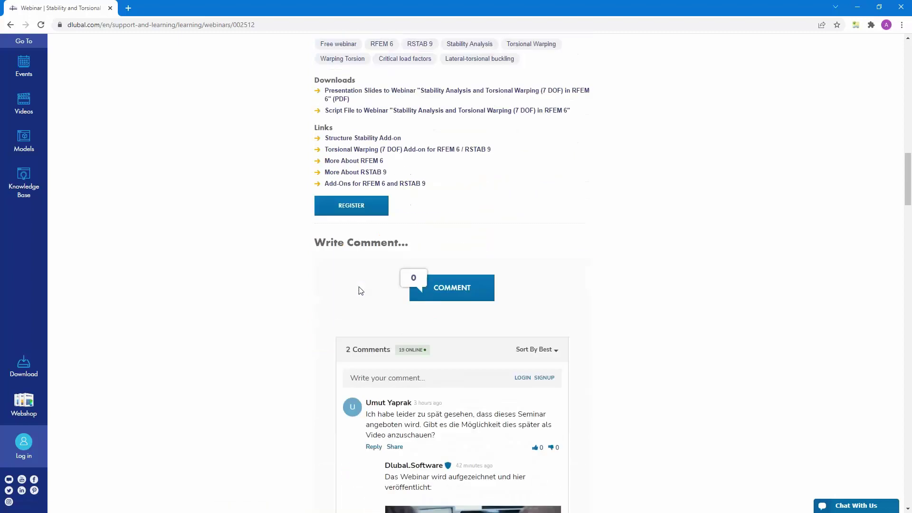
pyautogui.scroll(-15, 359, 291)
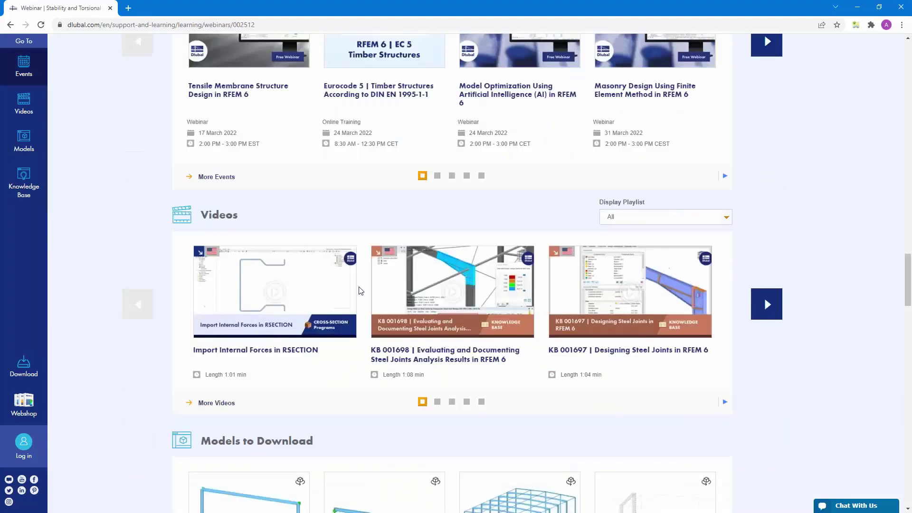
pyautogui.scroll(-5, 361, 291)
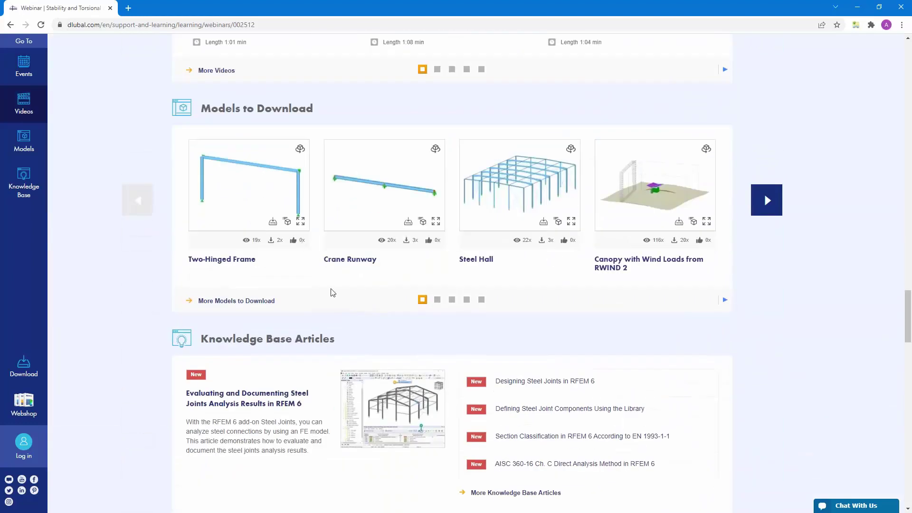
pyautogui.scroll(20, 333, 294)
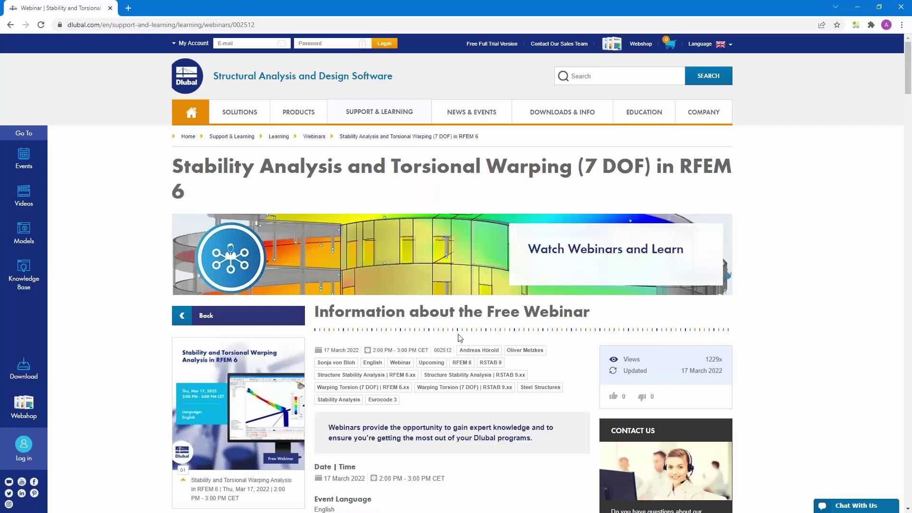
pyautogui.scroll(-6, 459, 338)
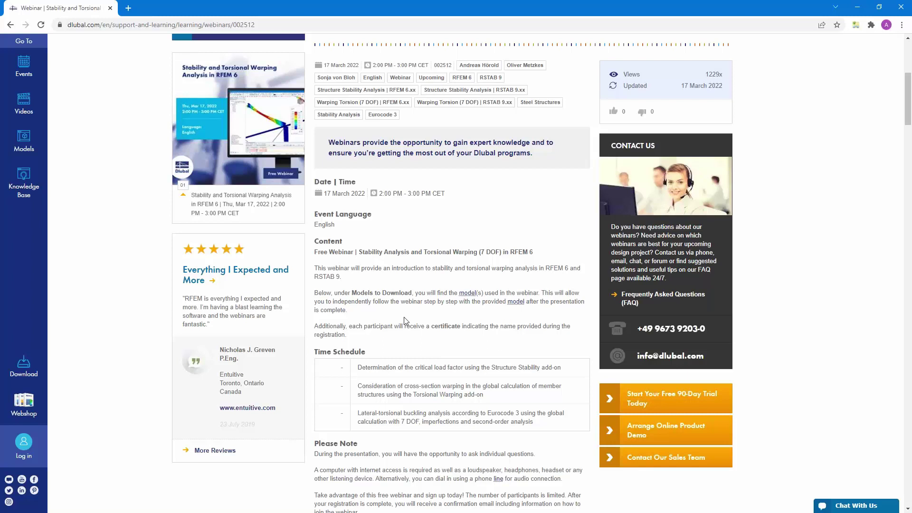
pyautogui.scroll(6, 325, 319)
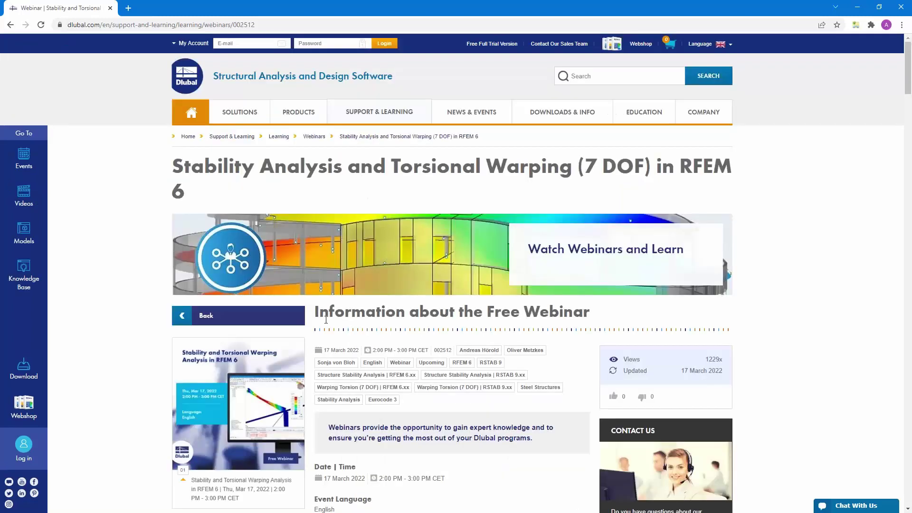